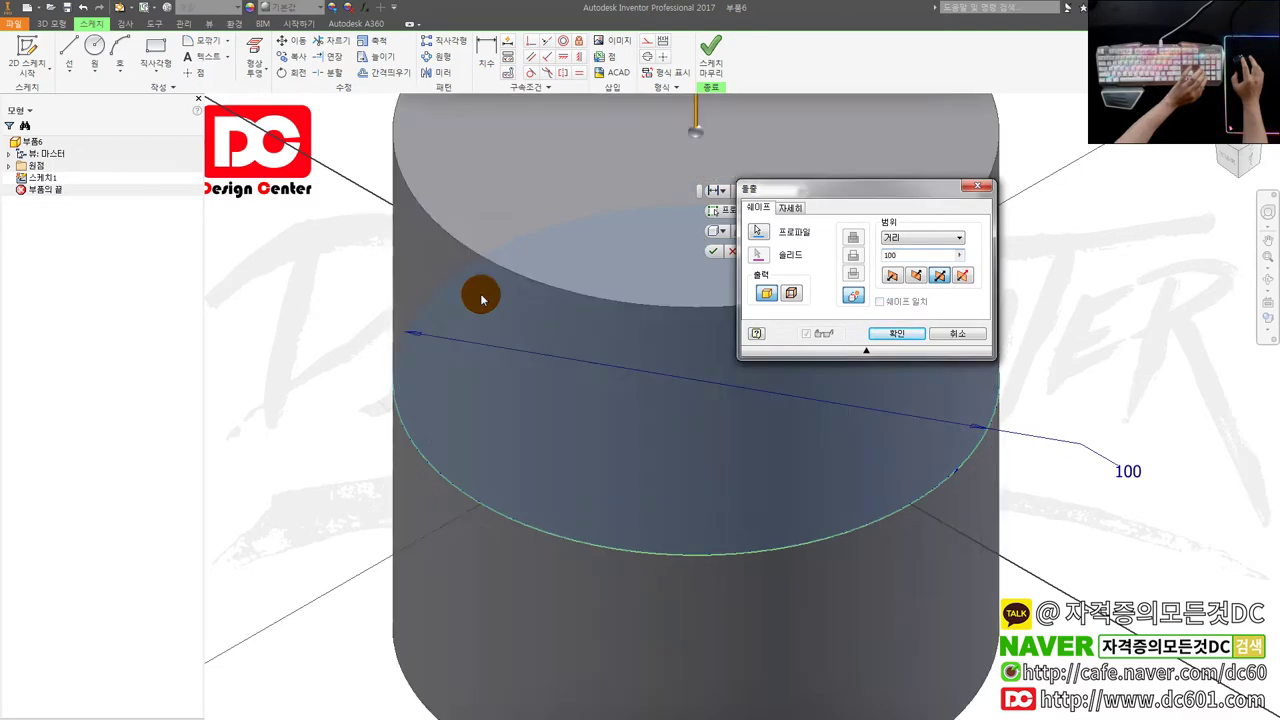
- Extrude the 100 mm diameter circle symmetrically about its sketch plane by 100 mm as a new solid cylinder
scroll(491, 254, "up", 4)
middle_click_drag(491, 254, 519, 278, "shift")
left_click(897, 334)
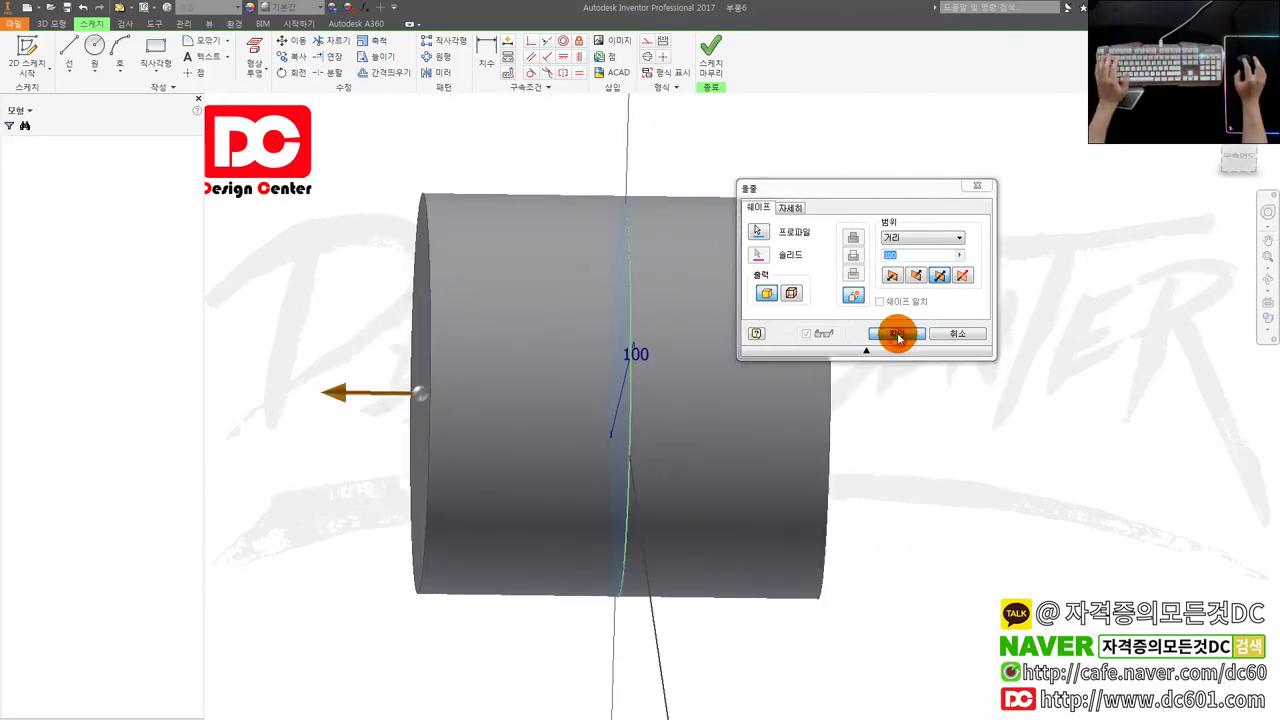
- Orient the cylinder in an isometric view showing its flat end face and set it as the home view with fit-to-view
key("F6")
left_click(1260, 149)
left_click(1262, 147)
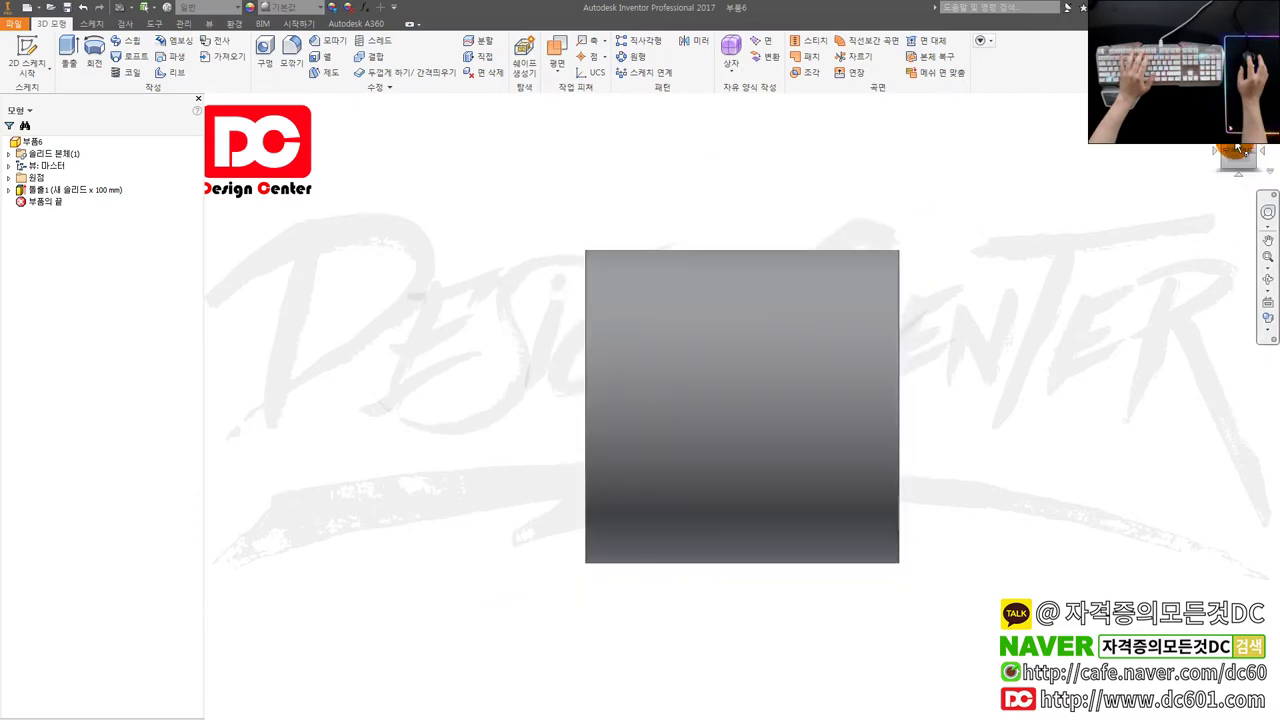
left_click(1222, 136)
right_click(1238, 152)
mouse_move(1199, 251)
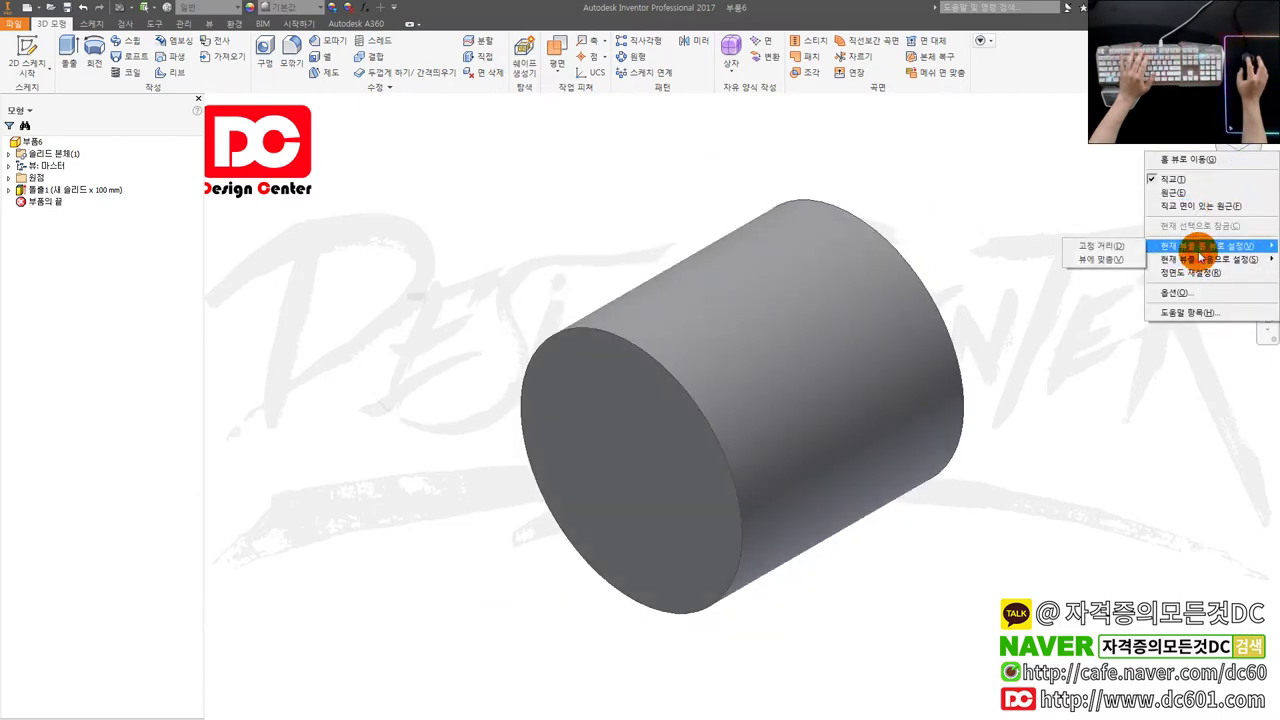
left_click(1120, 260)
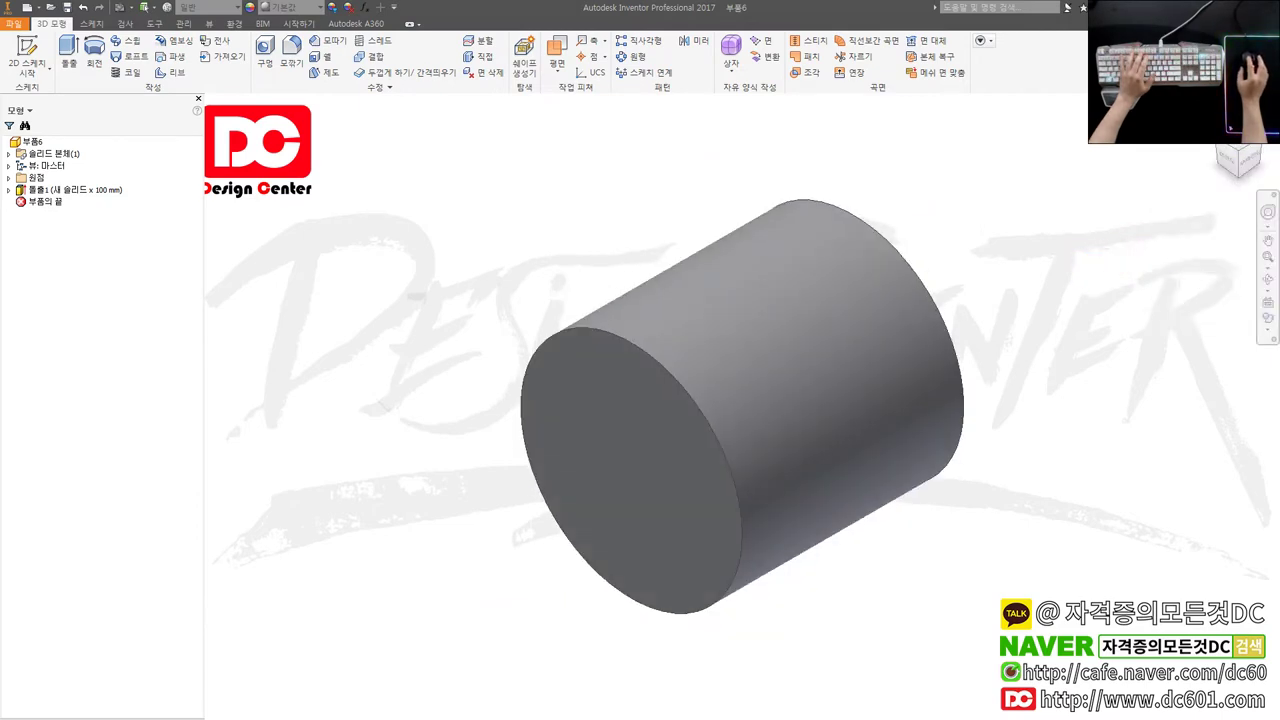
- Switch to the browser to examine the reference photo of the slotted core, and return to Inventor
key("alt+Tab")
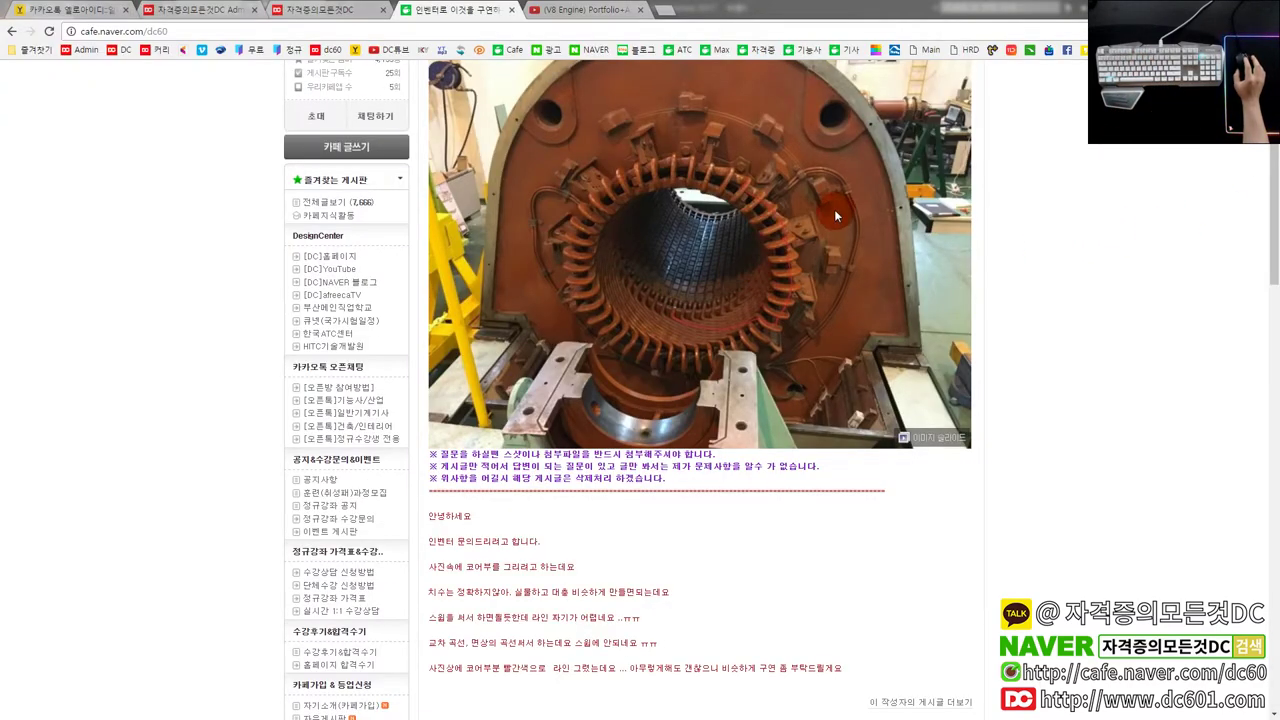
key("alt+Tab")
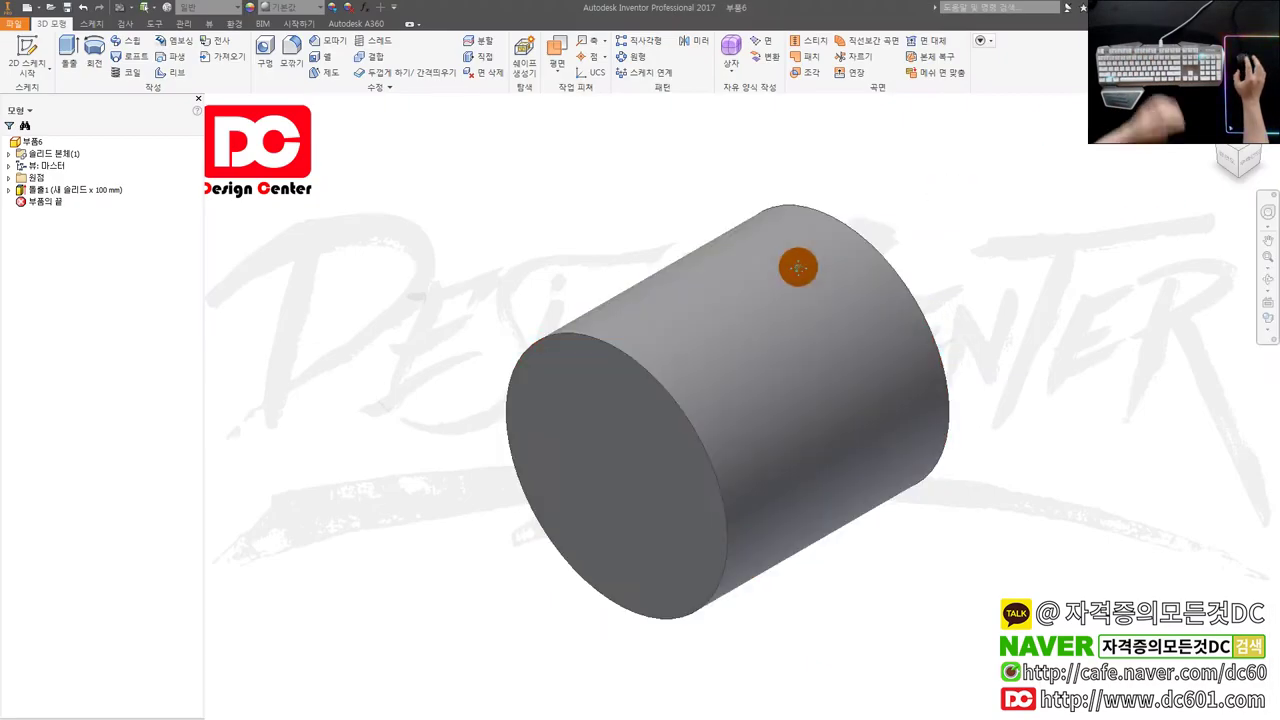
left_click(556, 58)
left_click(576, 100)
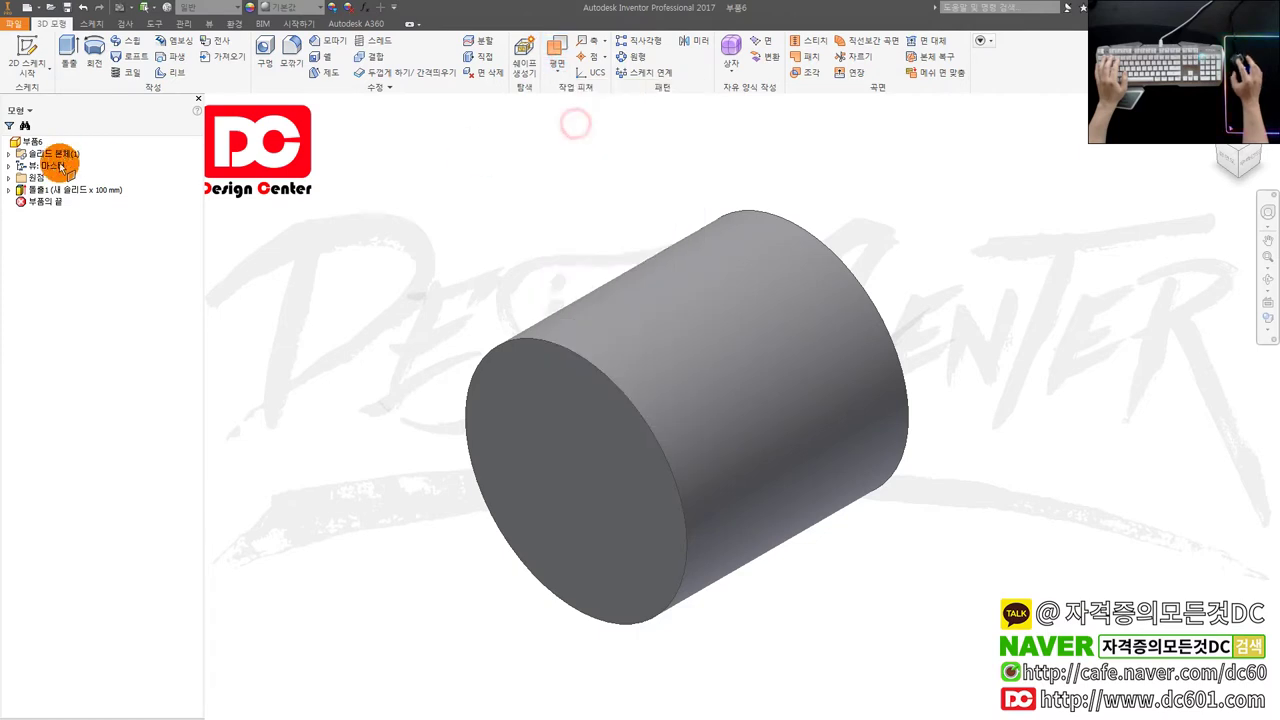
left_click(10, 178)
left_click(49, 212)
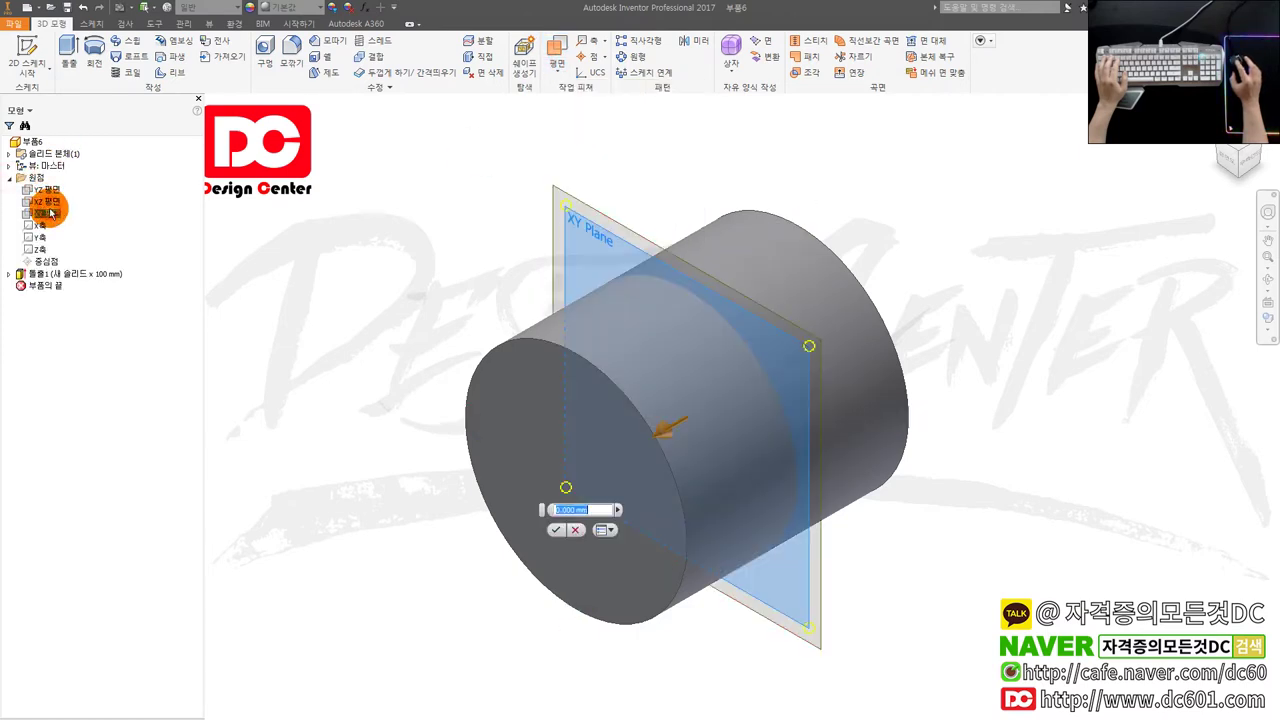
key("Escape")
- Create a work plane offset upward from the XZ origin plane so that it lies above the cylinder
left_click(556, 62)
left_click(576, 97)
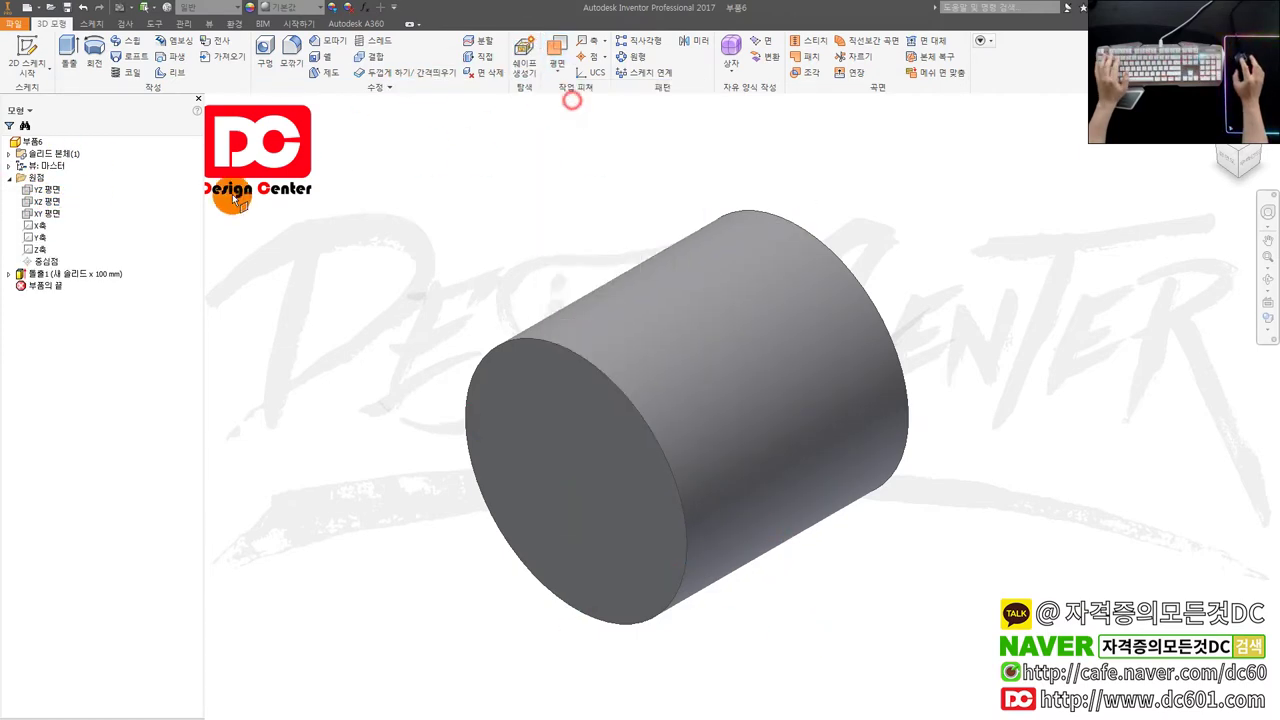
left_click(47, 201)
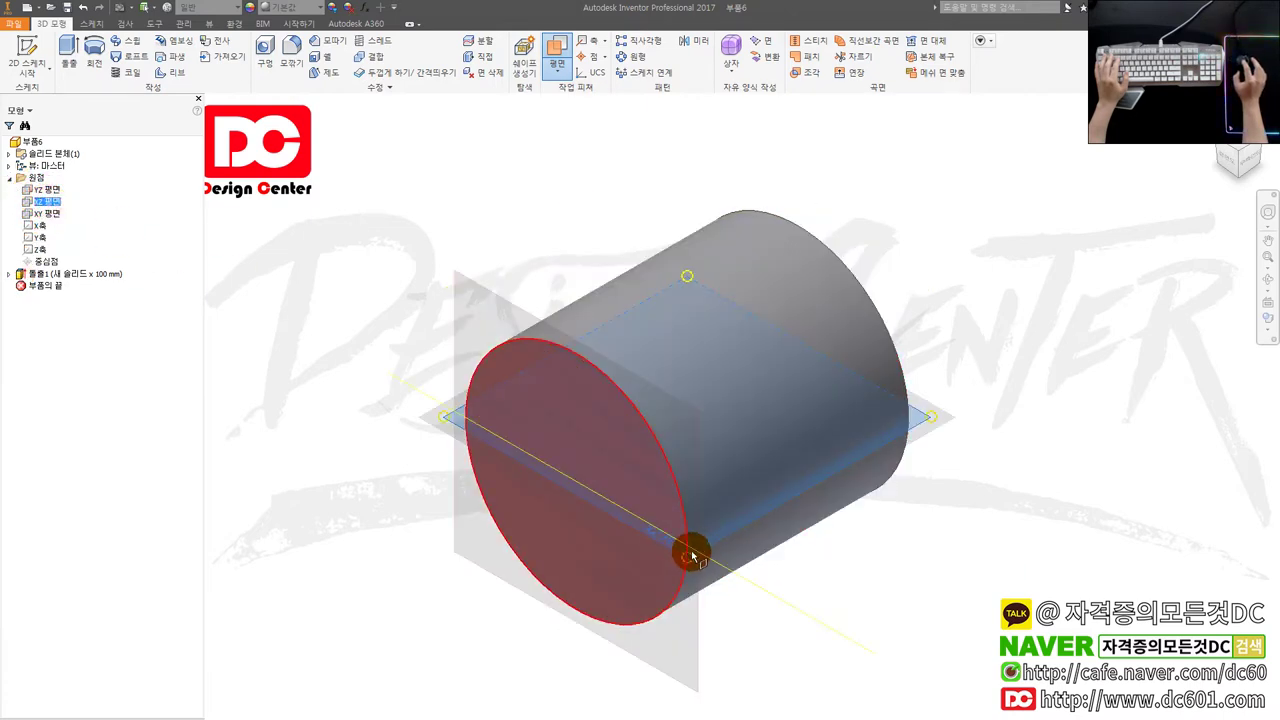
left_click_drag(937, 425, 945, 202)
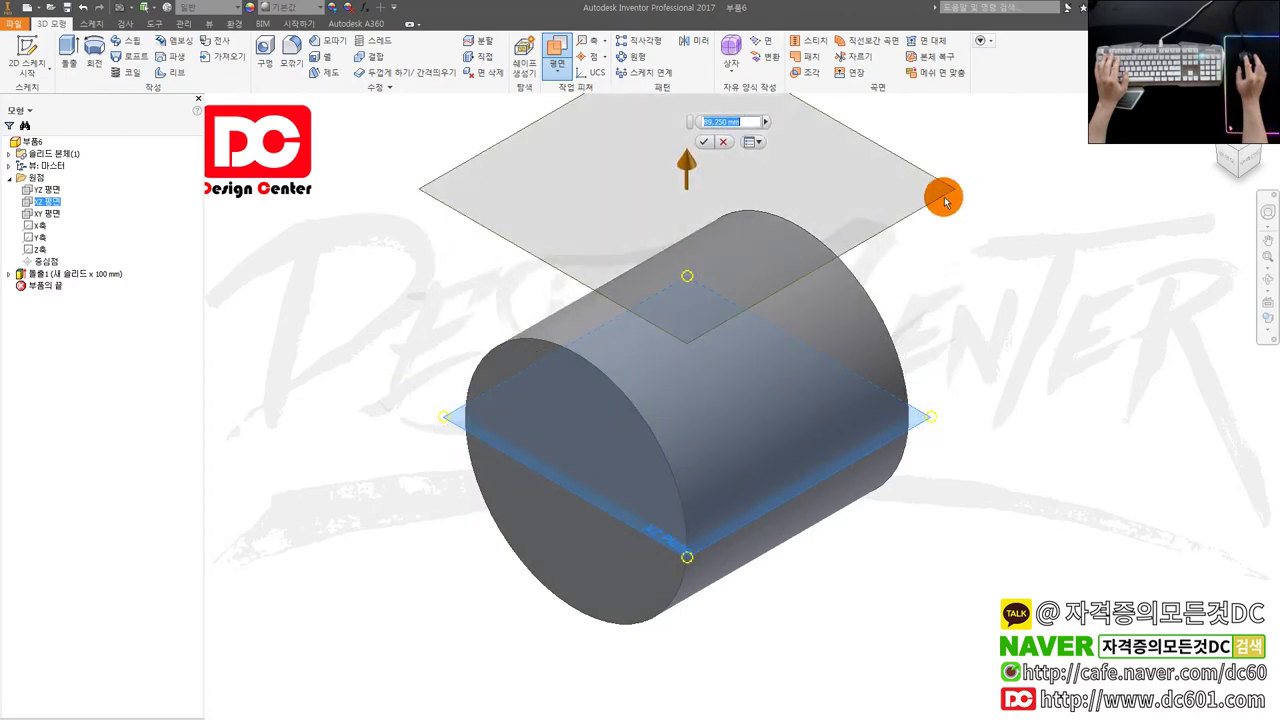
left_click(704, 142)
- Start a new sketch on the offset work plane and view it straight on from above
left_click(49, 288)
key("s")
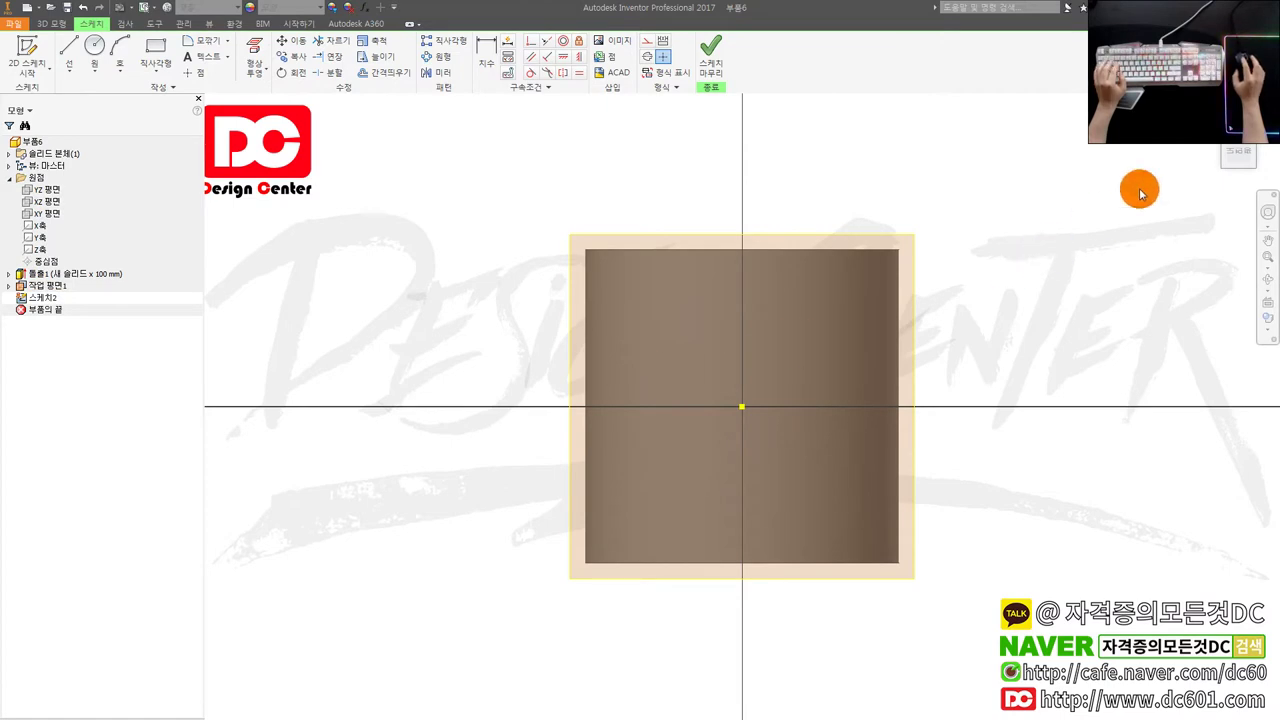
key("F6")
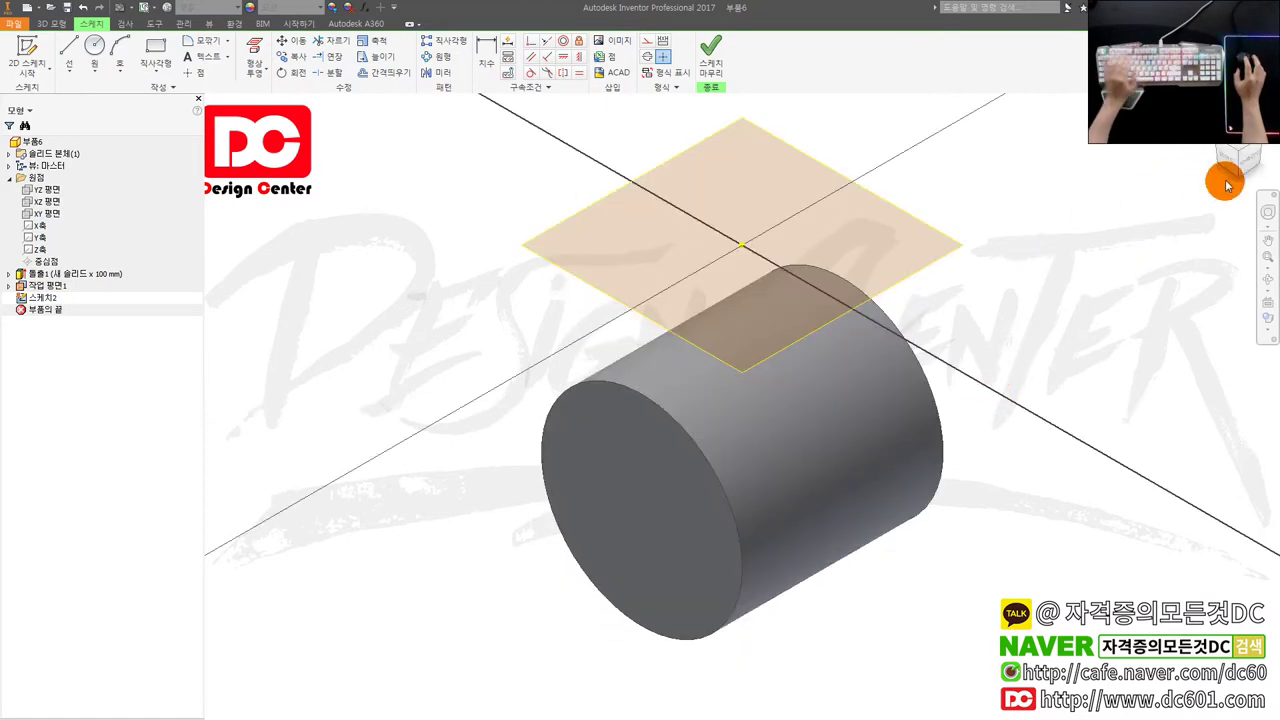
left_click(1240, 138)
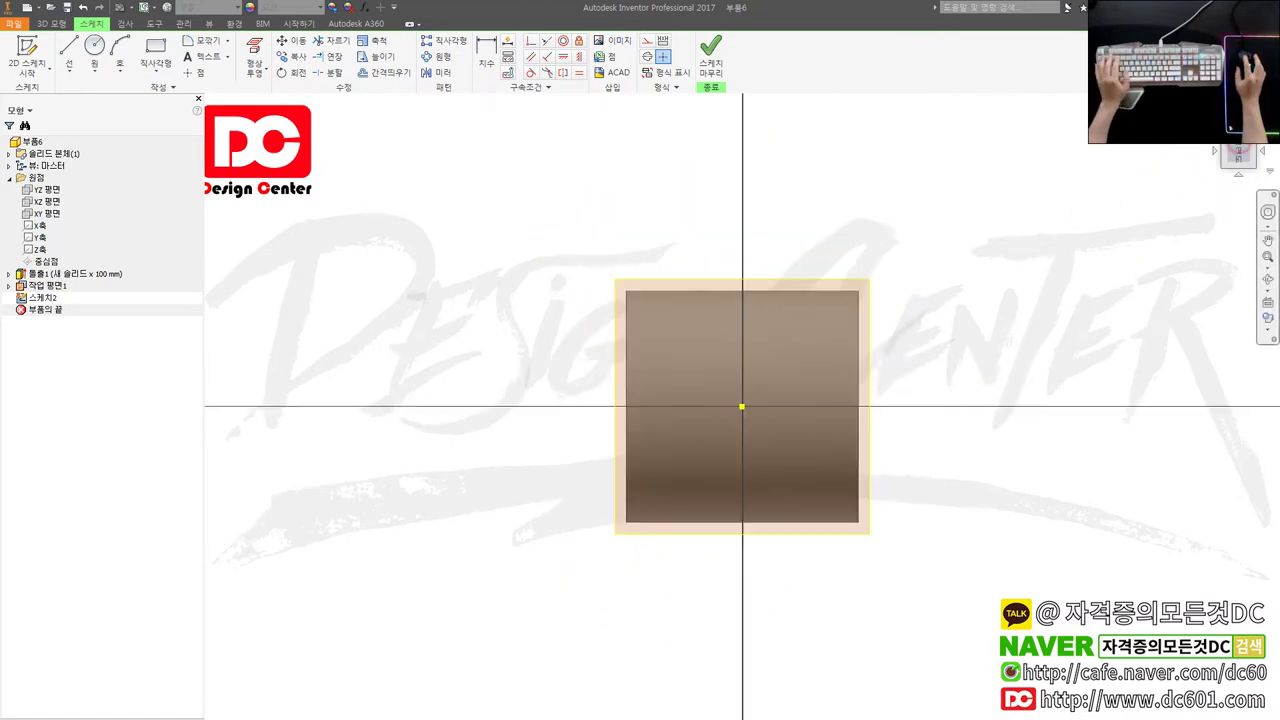
left_click(1263, 117)
scroll(782, 278, "up", 3)
scroll(700, 275, "down", 3)
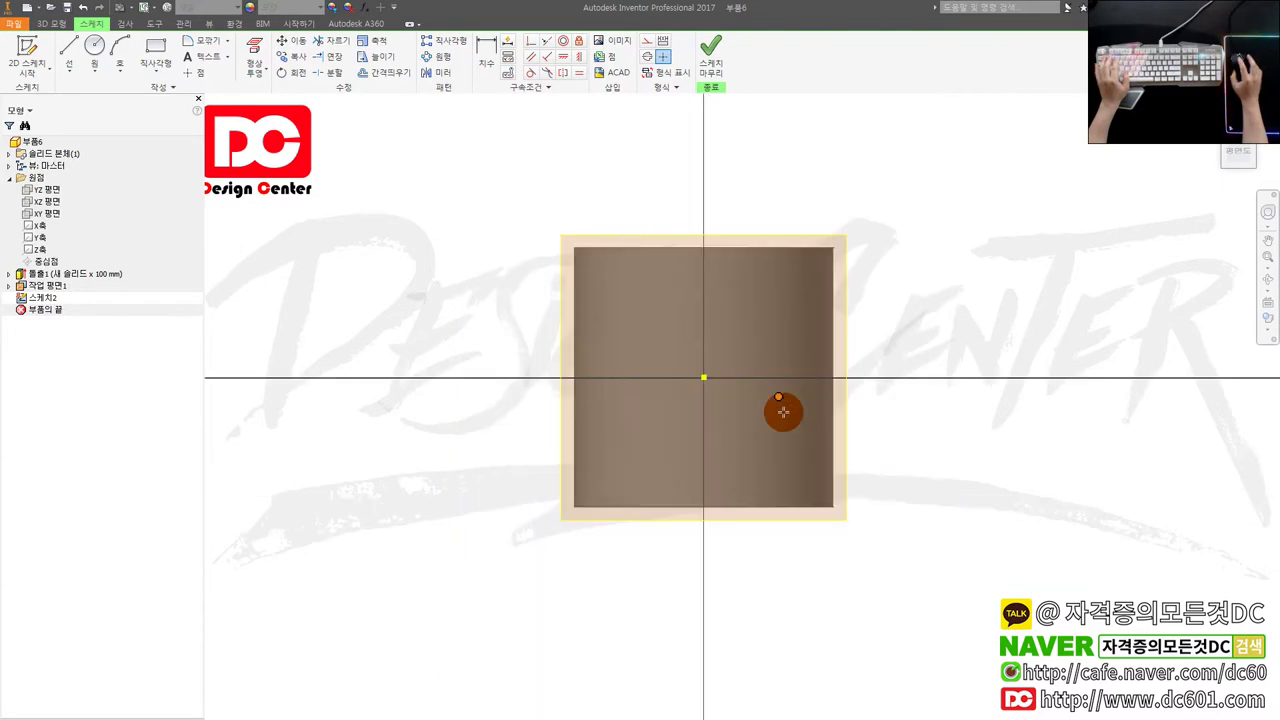
- Draw a diagonal line across the cylinder, from the right part of its upper edge to the left part of its lower edge
key("l")
scroll(800, 255, "down", 3)
scroll(711, 431, "up", 4)
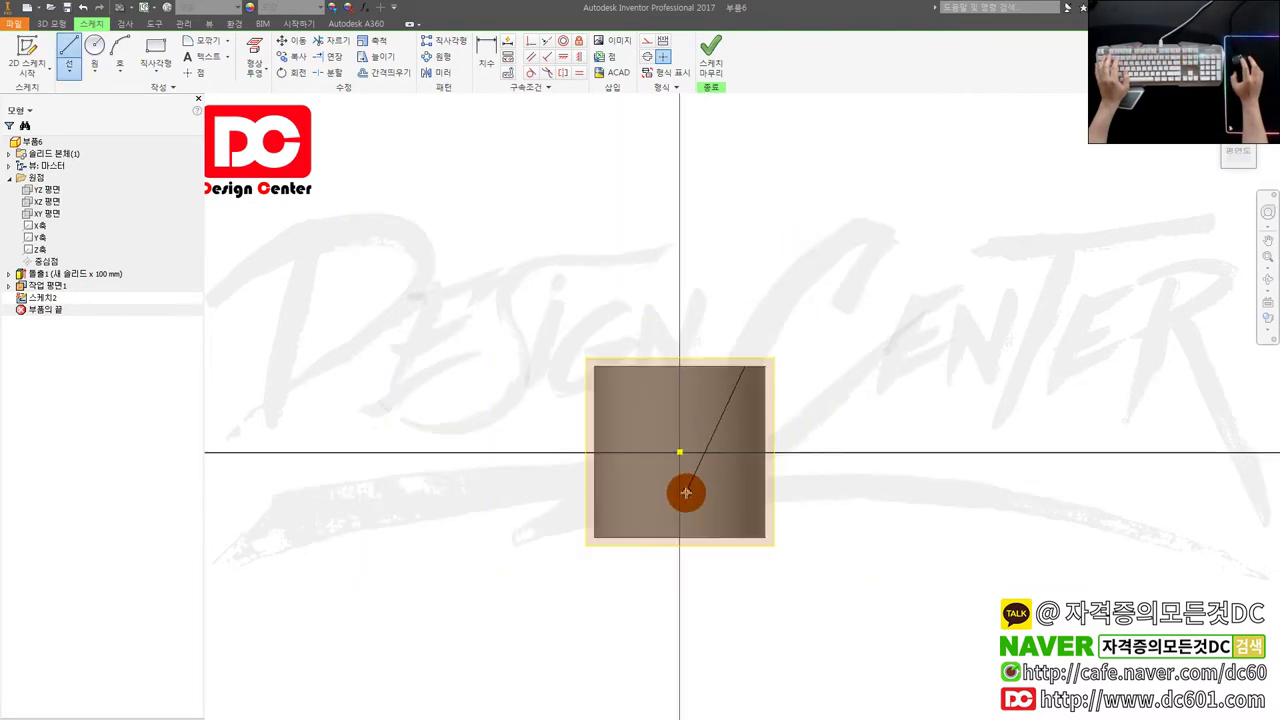
scroll(656, 503, "down", 5)
left_click(545, 621)
scroll(567, 599, "up", 3)
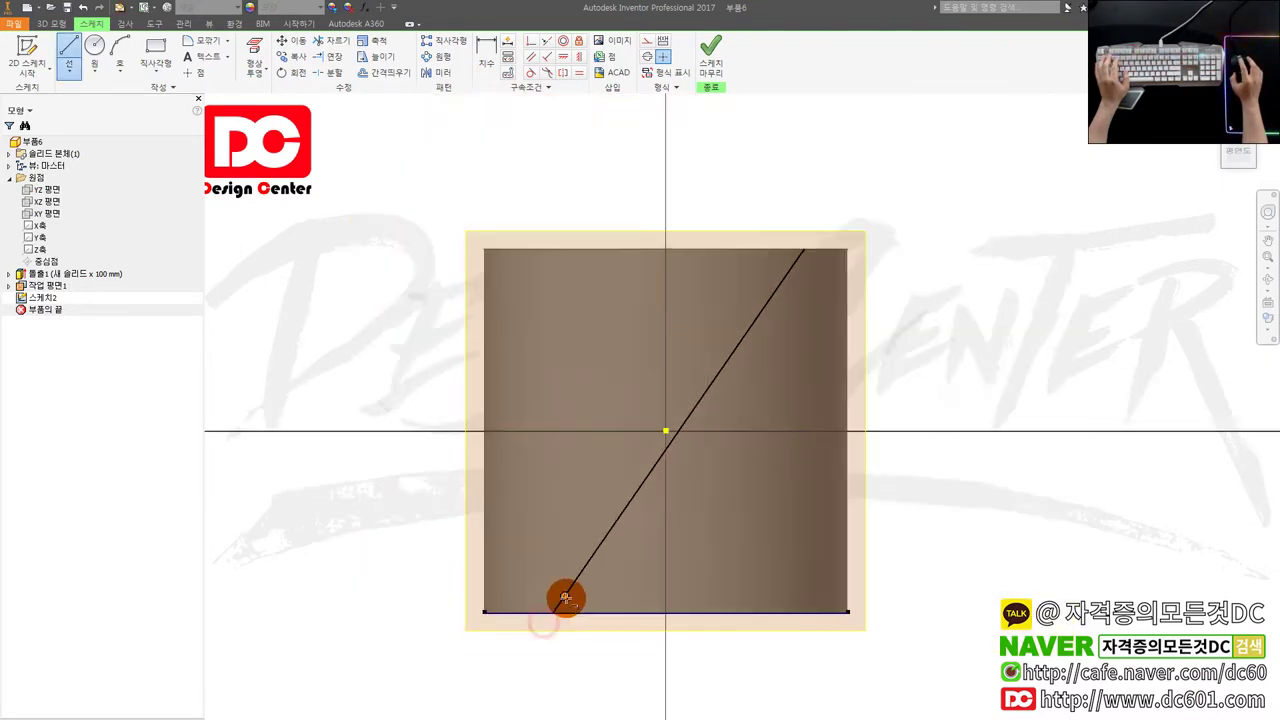
middle_click_drag(773, 404, 750, 438)
key("Escape")
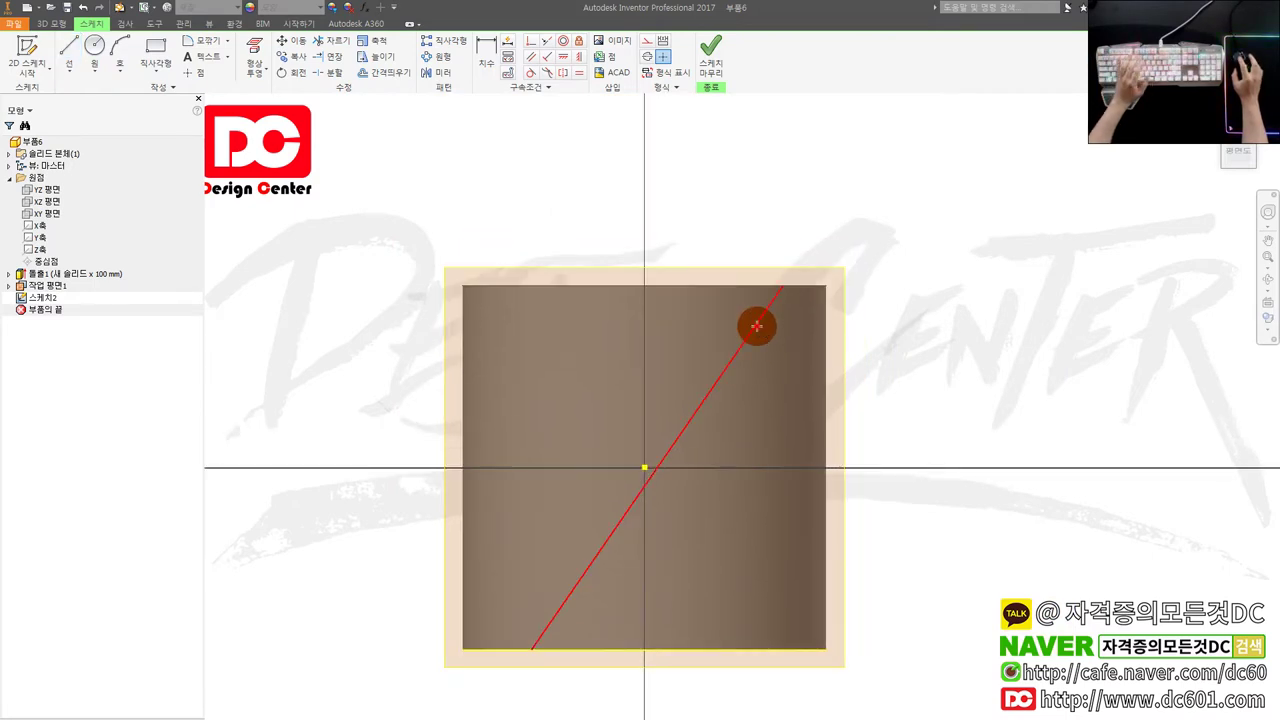
- Offset the diagonal line a short distance to its upper-left side to make a narrow parallel pair
key("o")
left_click(757, 330)
left_click(748, 323)
scroll(785, 272, "down", 5)
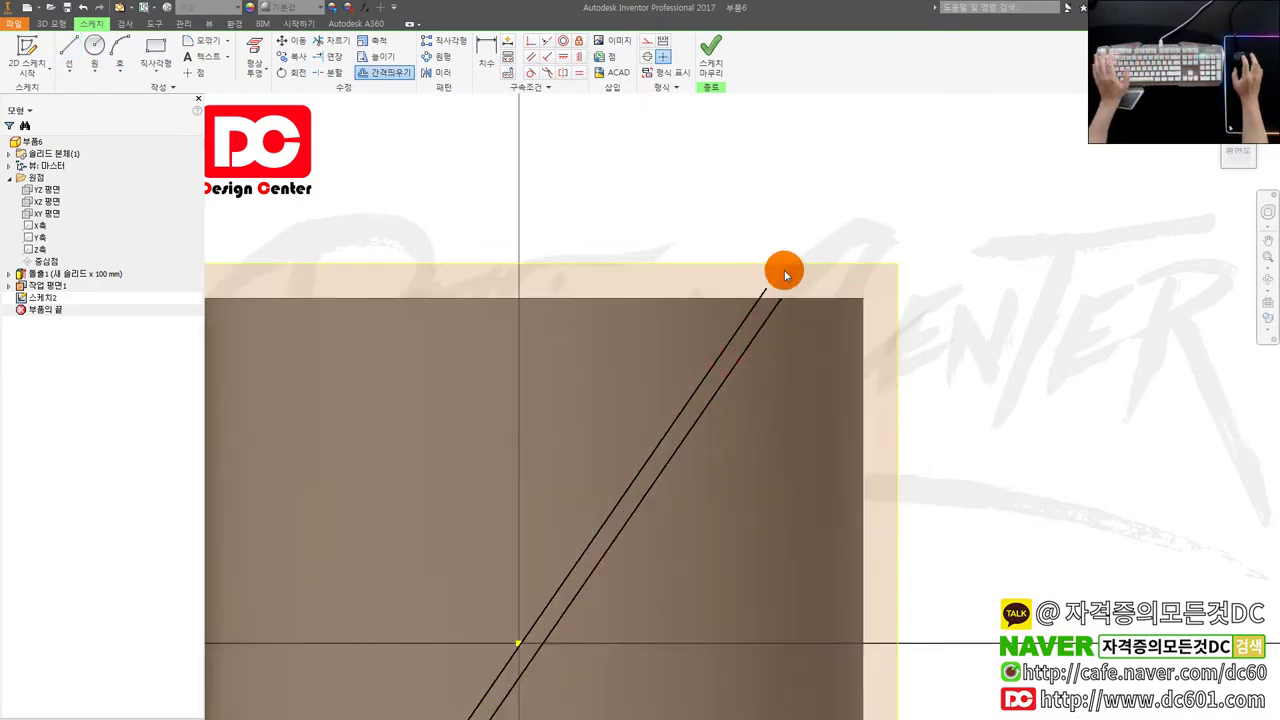
key("Escape")
- Dimension the distance between the two diagonal lines at 3.9 mm
key("d")
left_click(791, 306)
type("3.9")
key("Return")
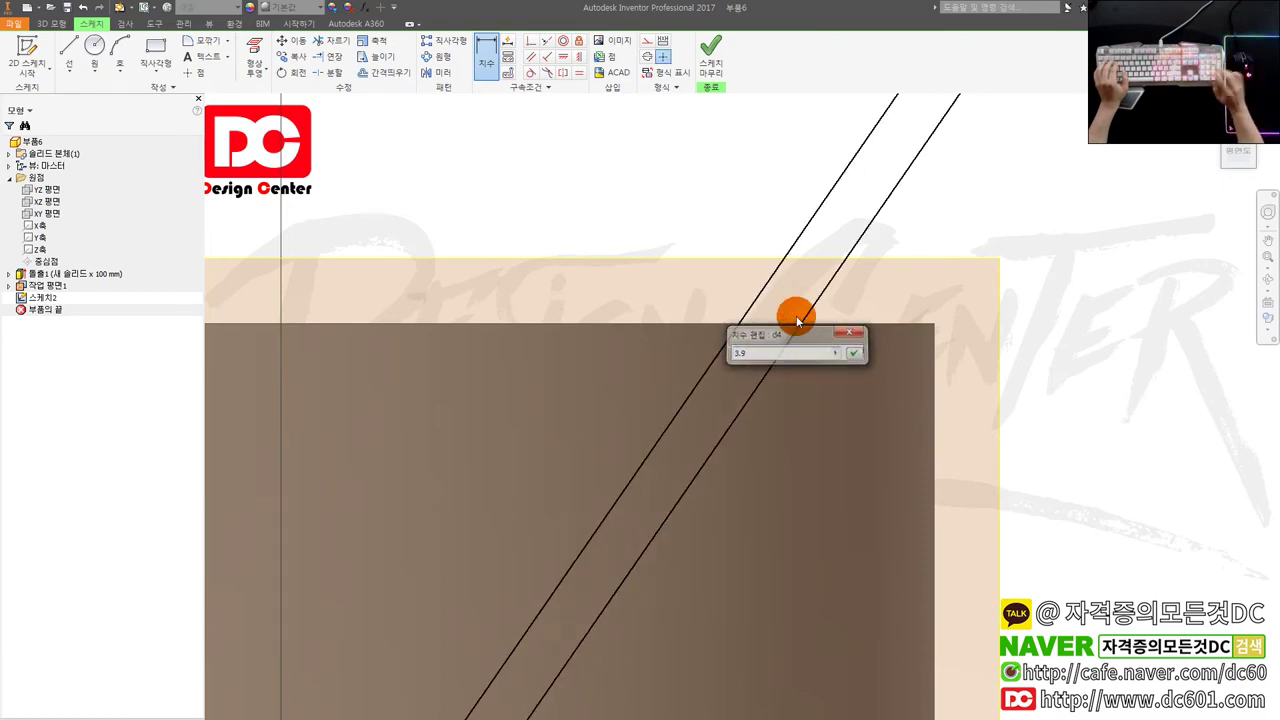
- Trim the left diagonal line's overhang below the cylinder's lower edge
scroll(802, 318, "up", 5)
scroll(612, 596, "down", 5)
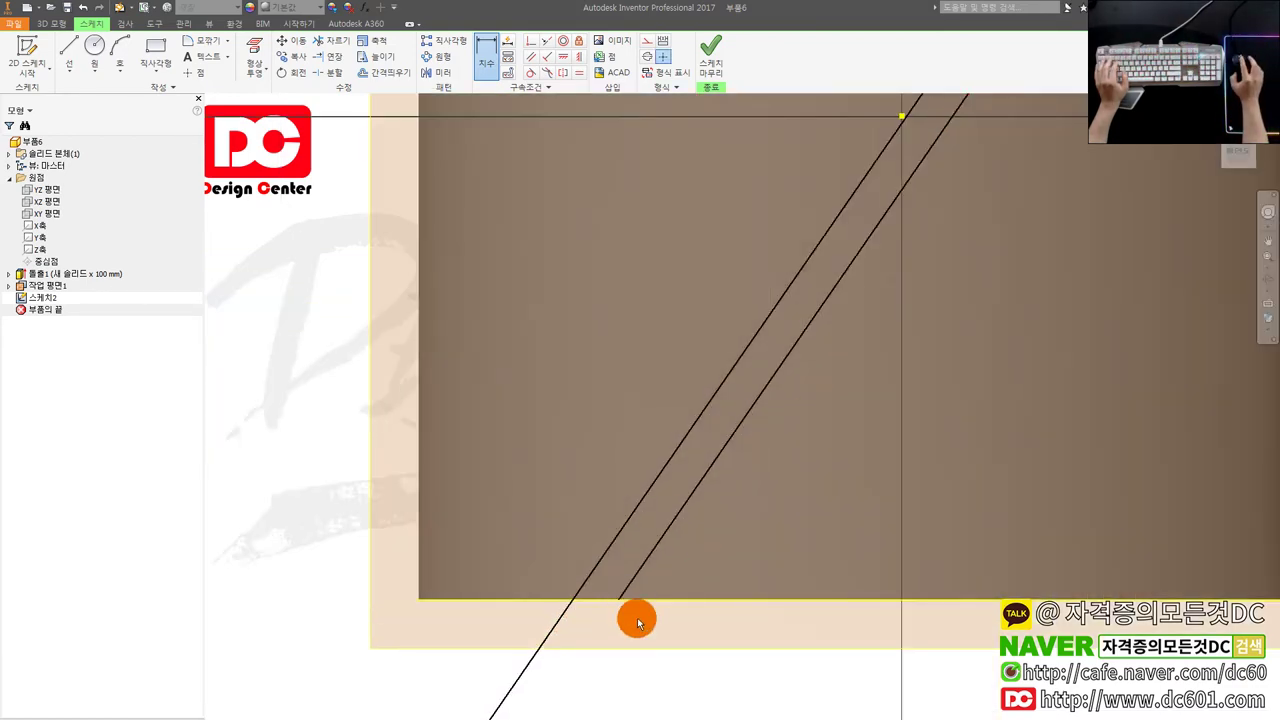
key("x")
left_click(567, 608)
scroll(628, 594, "up", 5)
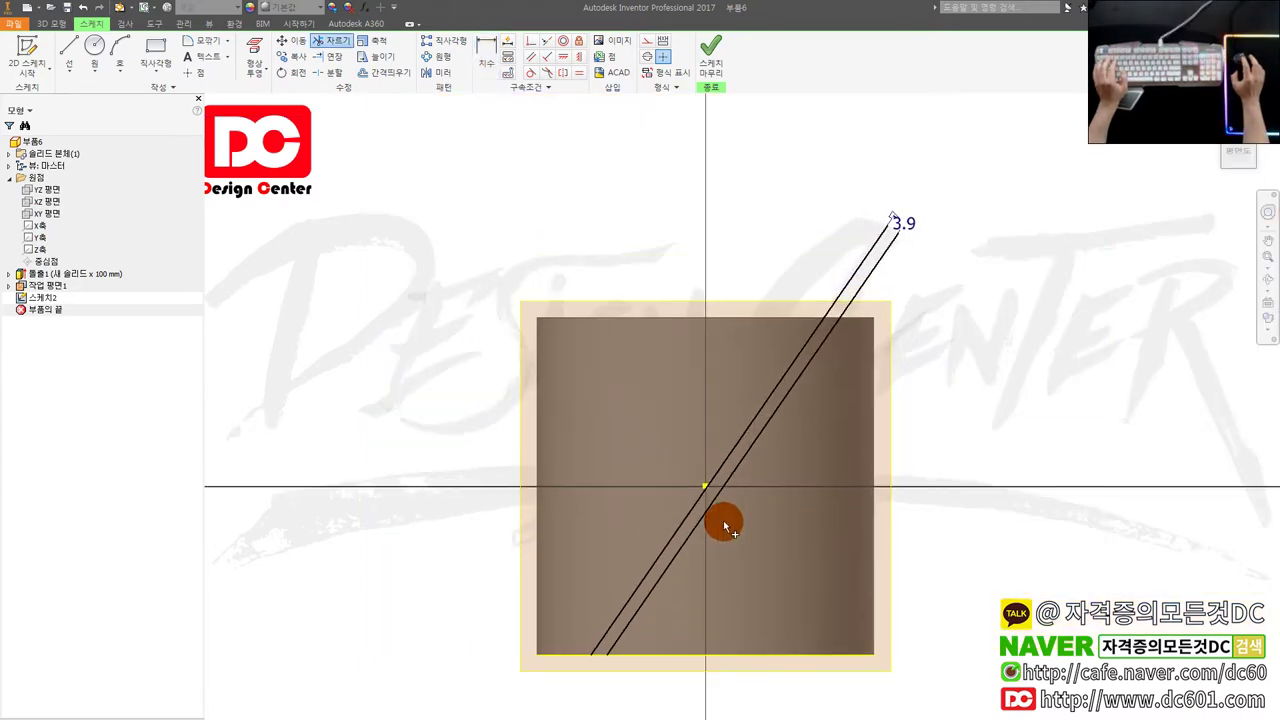
- Try to trim the diagonal lines near the cylinder's upper edge and undo the trim
scroll(861, 277, "down", 3)
left_click_drag(854, 339, 729, 334)
key("ctrl+z")
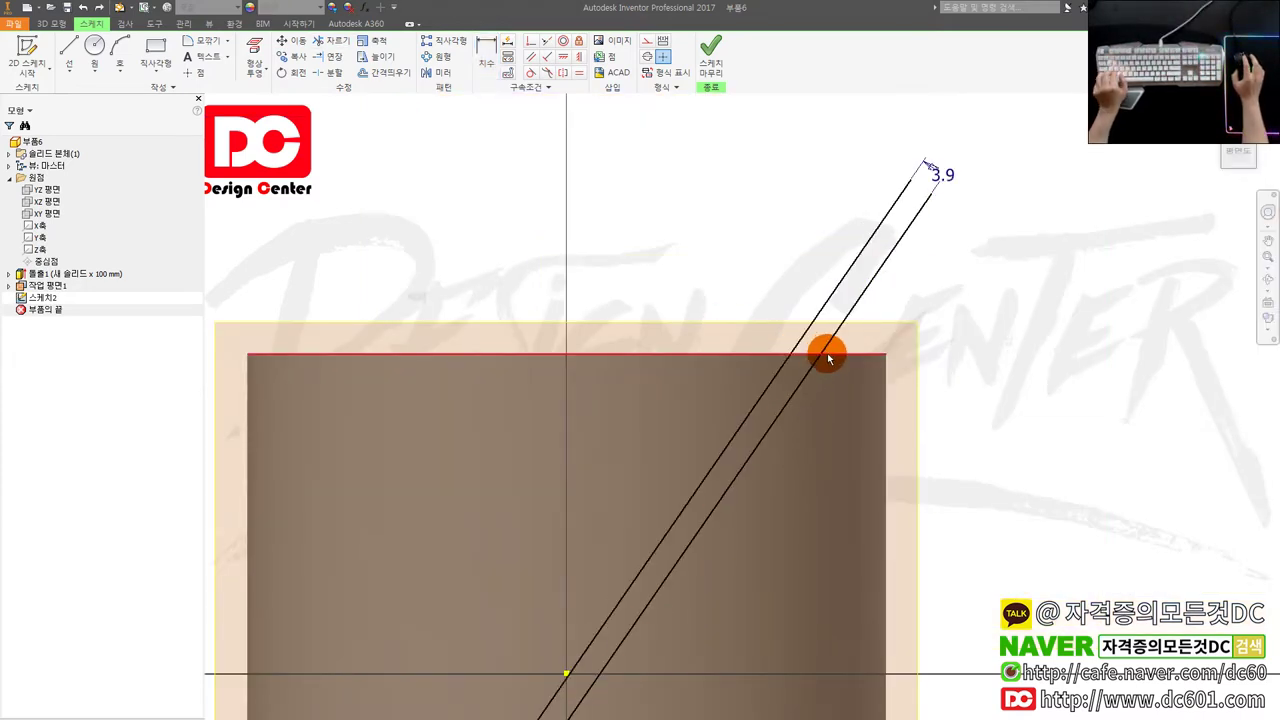
- Project the cylinder's upper edge into the sketch and trim both diagonal lines back to it
left_click(837, 356)
key("x")
left_click_drag(849, 343, 798, 343)
scroll(800, 352, "down", 3)
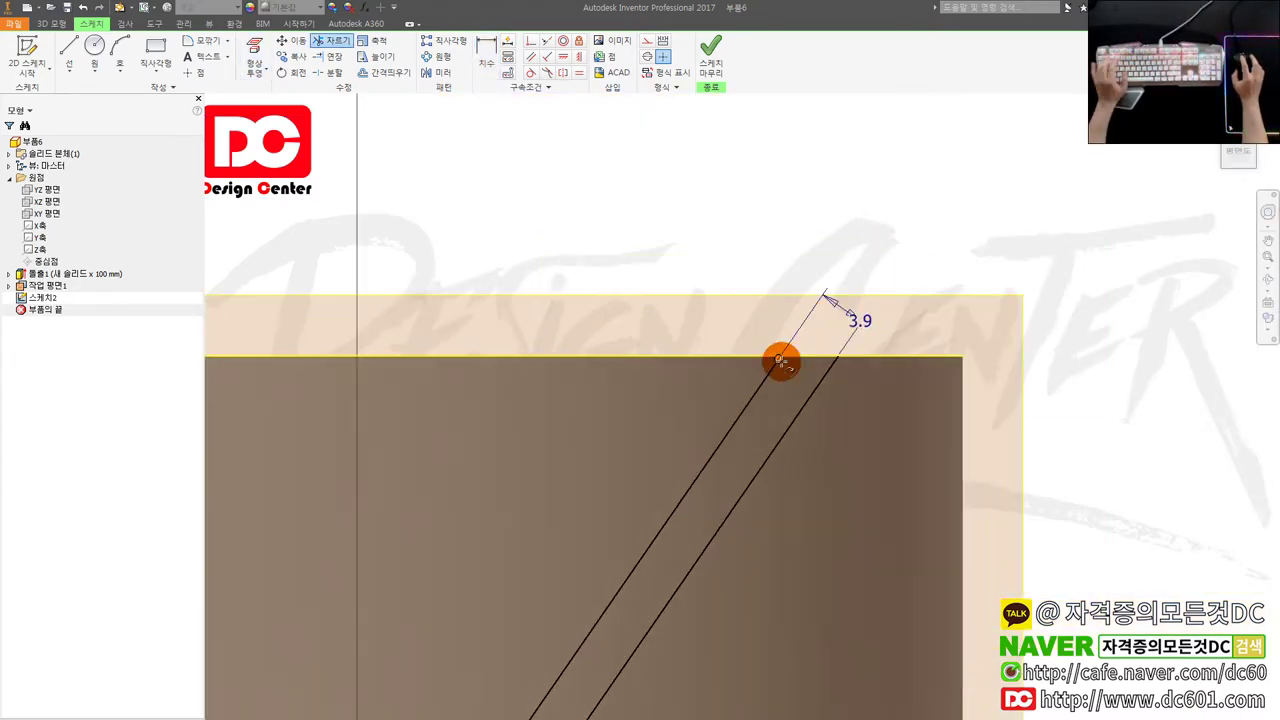
- Close the strip's upper end with a short line joining the endpoints of the two diagonals
key("l")
left_click(783, 360)
left_click(838, 357)
scroll(836, 380, "up", 5)
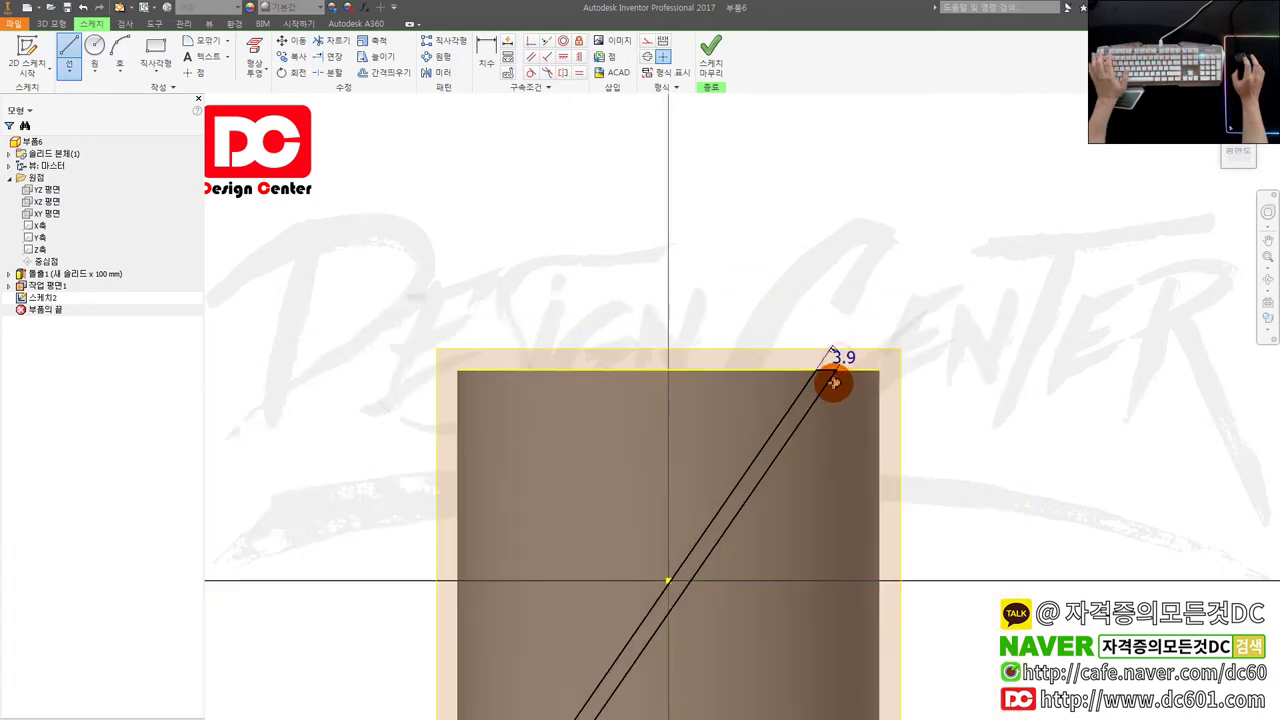
key("Escape")
- Close the strip's lower end with a short line between the two diagonals and finish the sketch
middle_click_drag(635, 671, 648, 482)
scroll(566, 636, "down", 3)
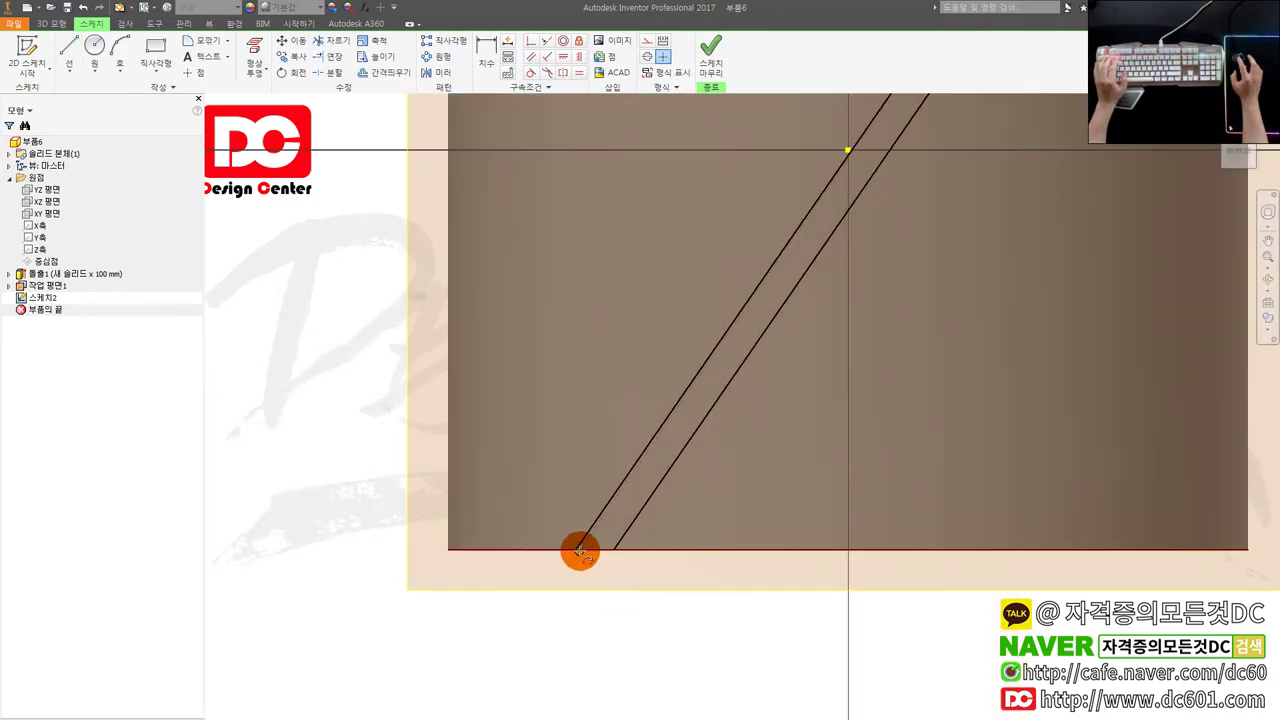
key("l")
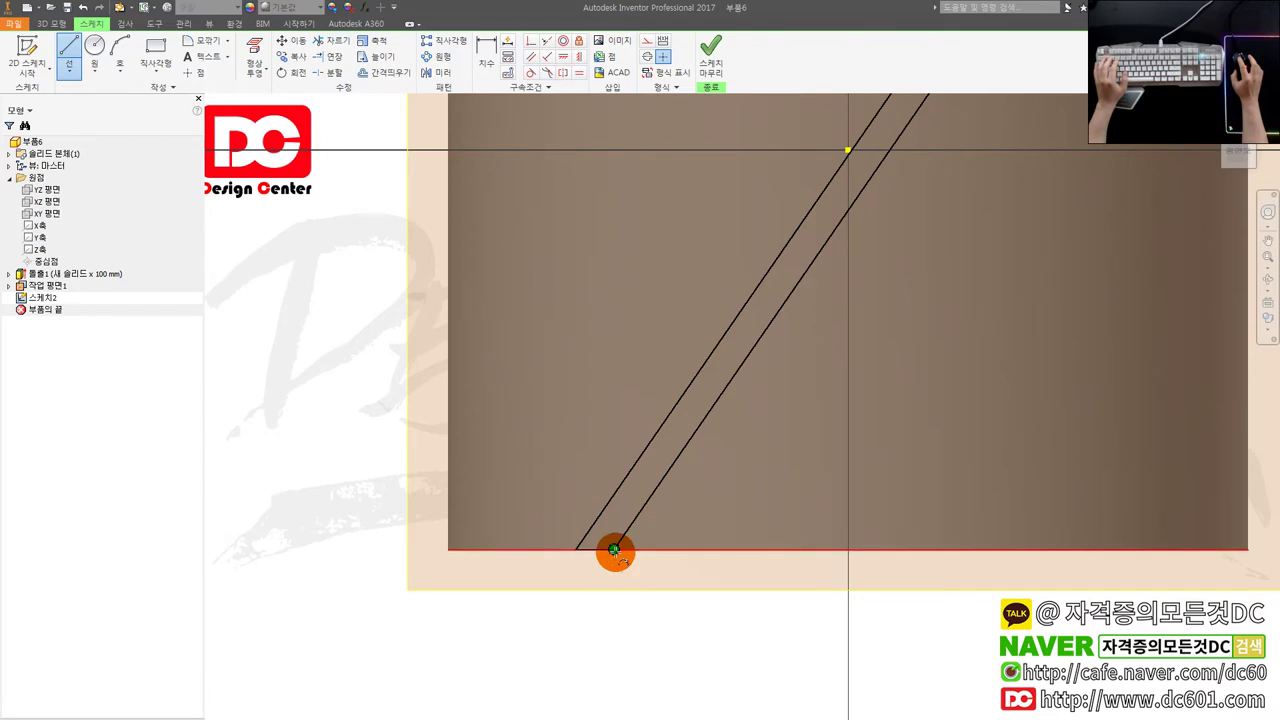
left_click(615, 550)
scroll(648, 586, "up", 4)
key("Escape")
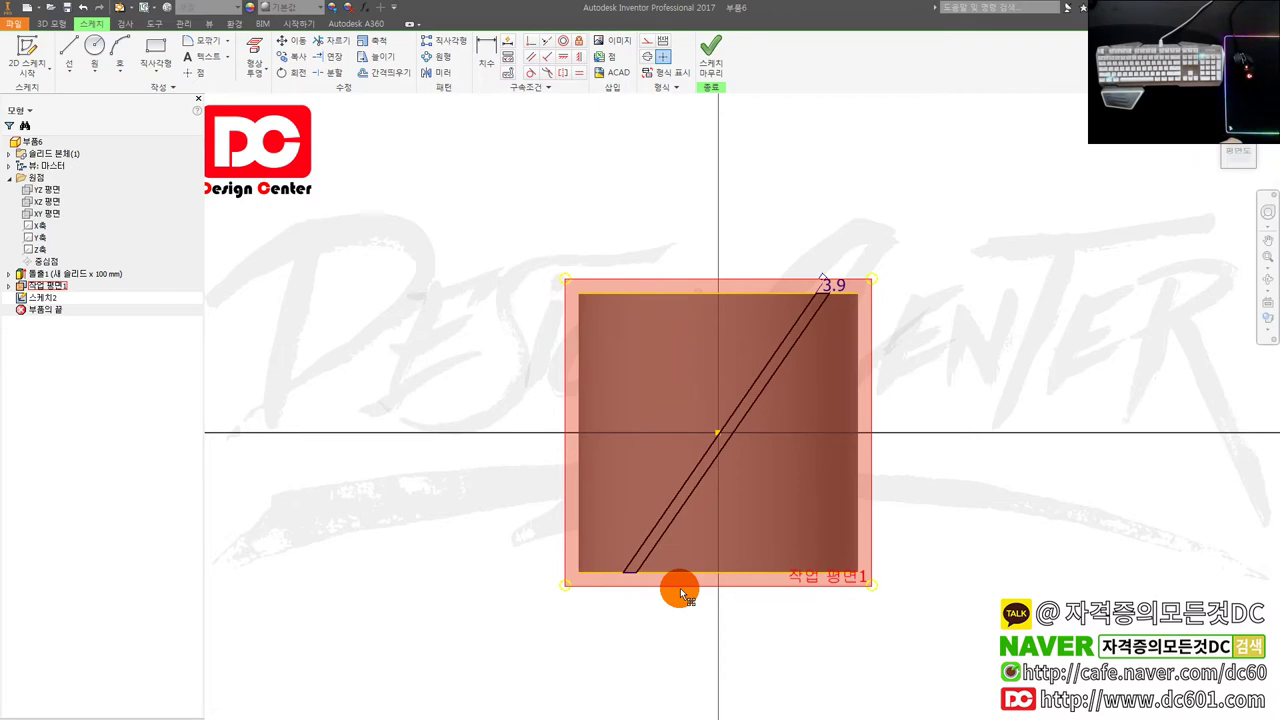
middle_click_drag(685, 515, 725, 430)
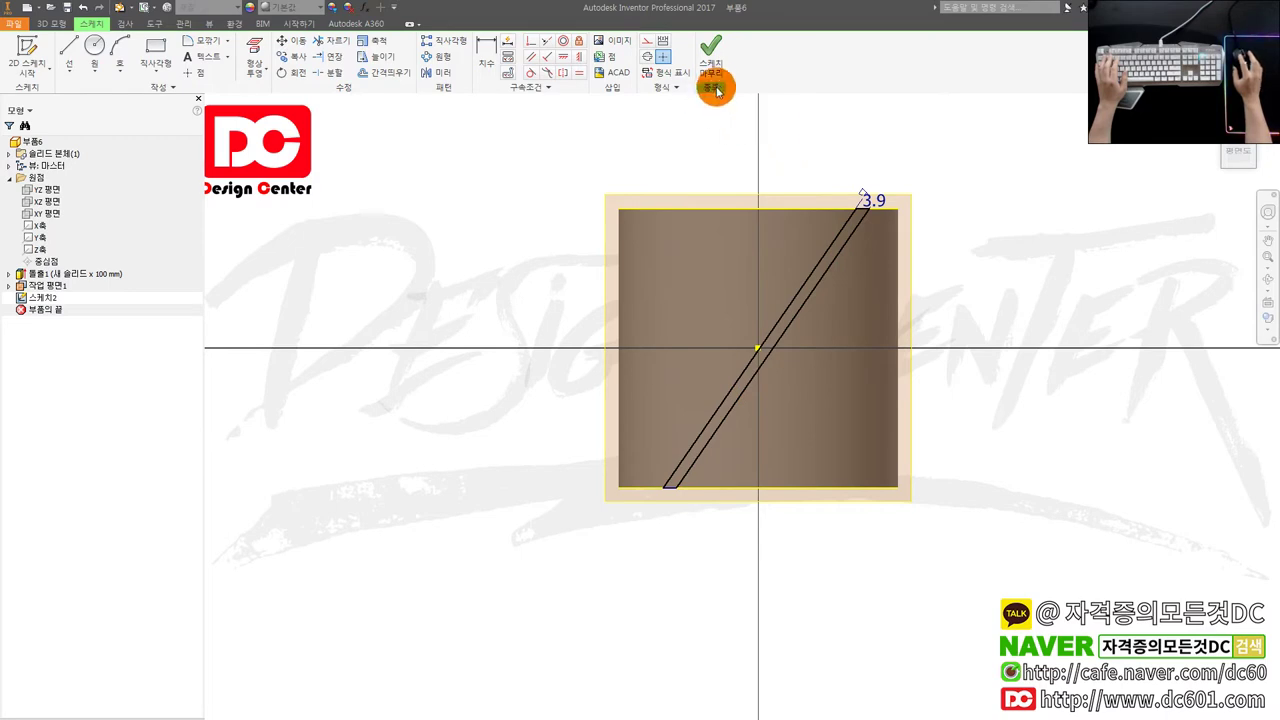
left_click(714, 60)
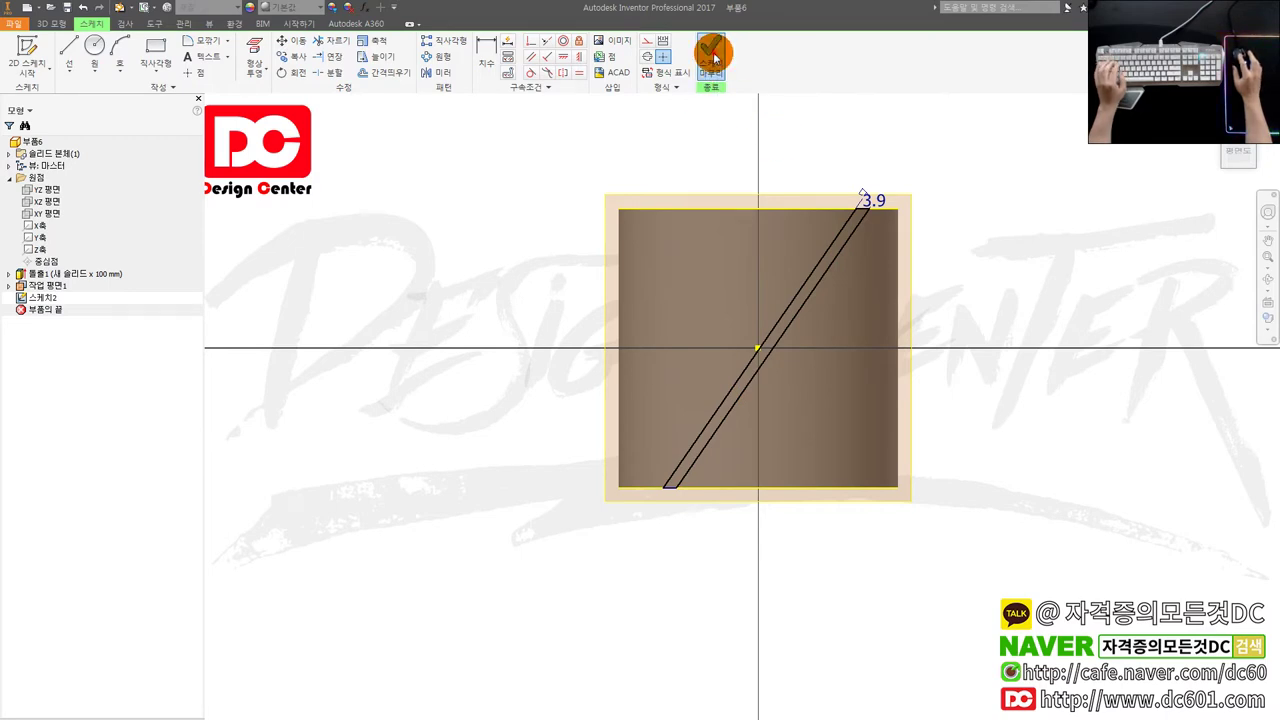
- Try to extrude the narrow diagonal strip profile
key("e")
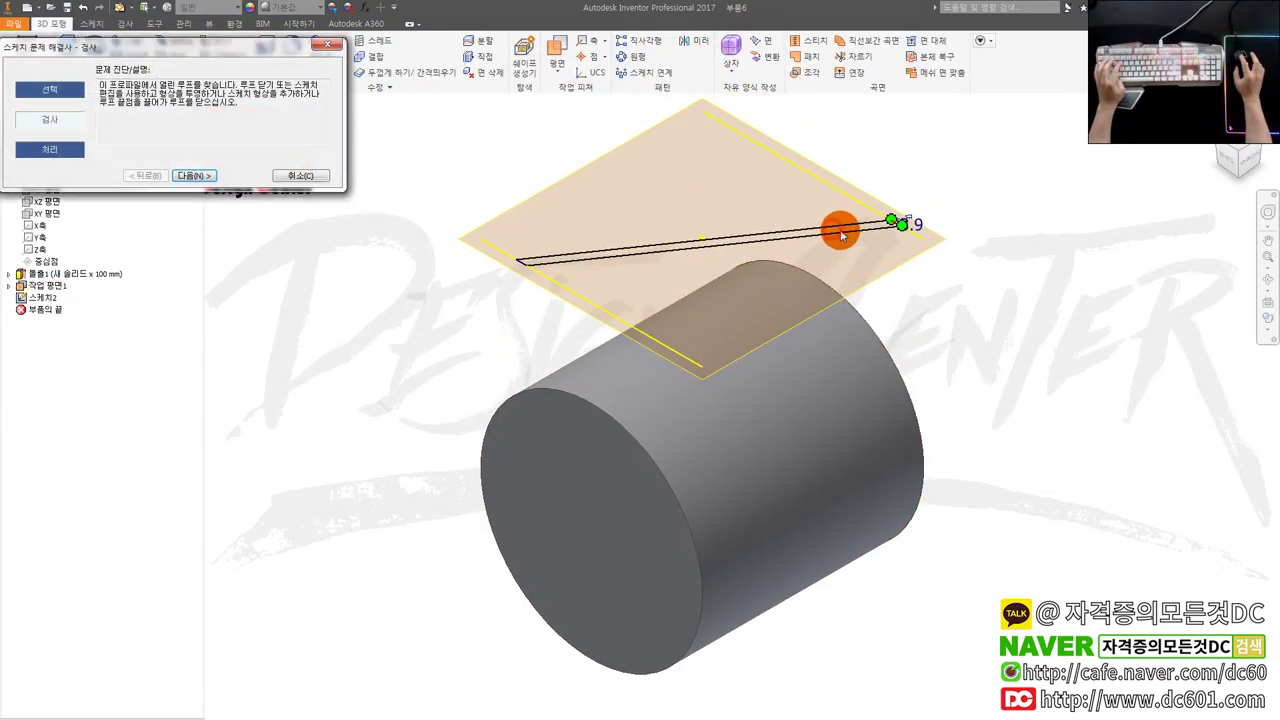
key("Escape")
scroll(932, 262, "up", 3)
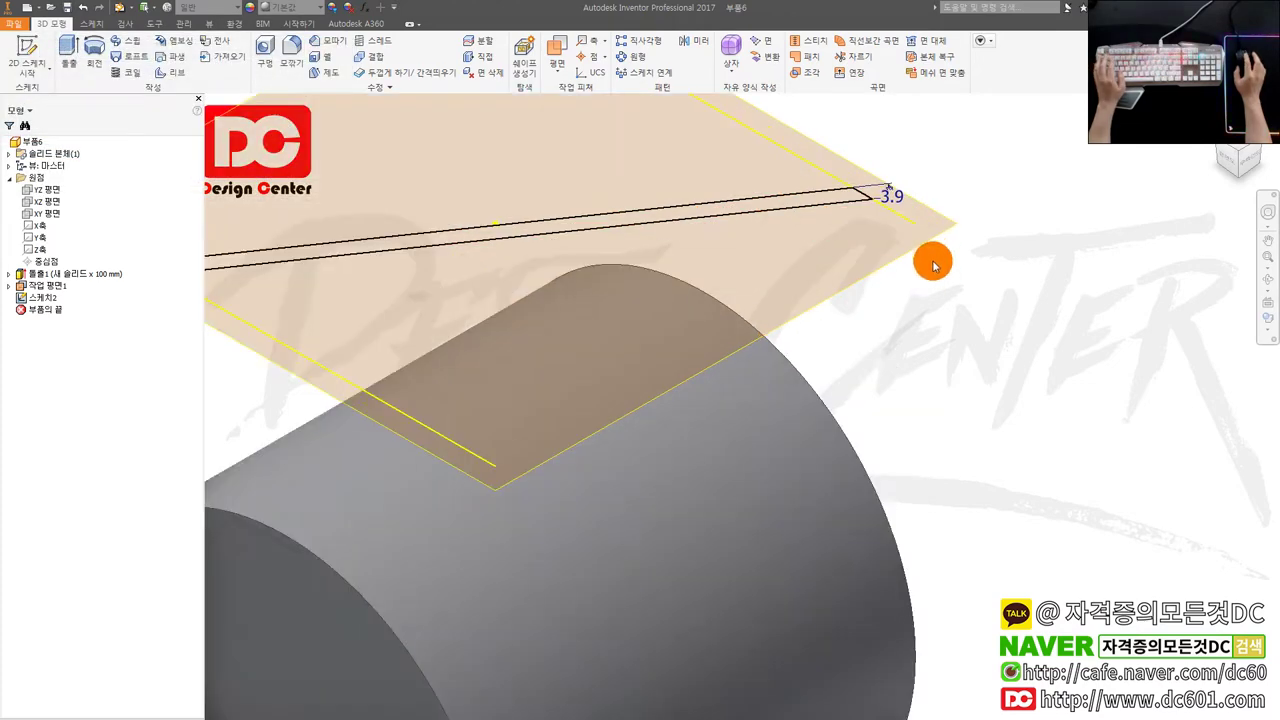
- Hide the offset work plane and try to emboss the diagonal strip profile onto the cylinder
scroll(933, 265, "up", 5)
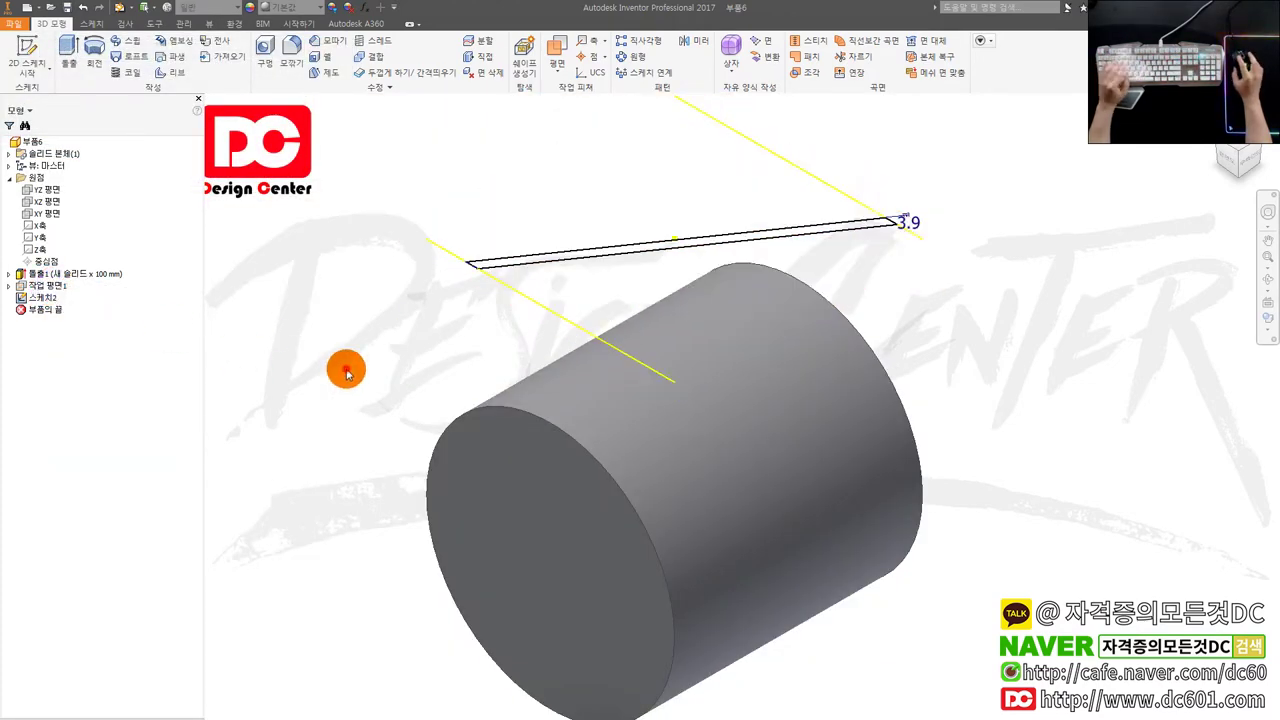
left_click(184, 43)
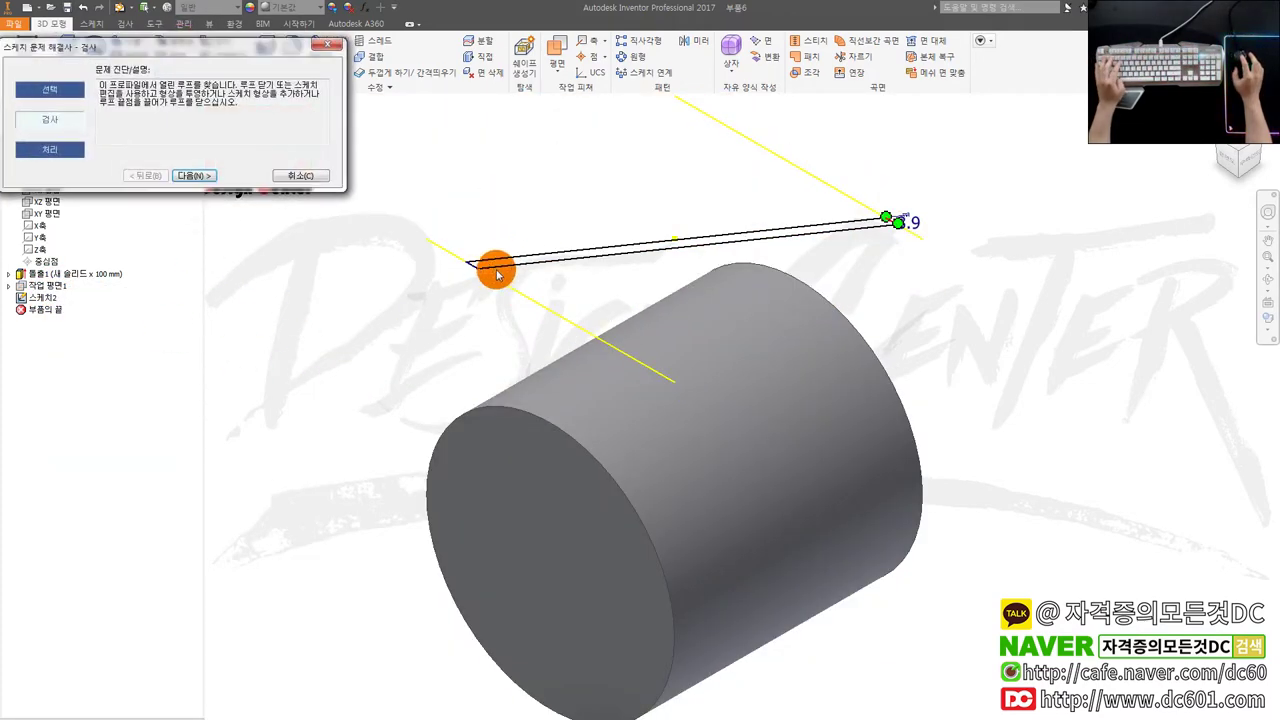
key("Escape")
- Reopen the strip sketch and delete the projected cylinder edges at the strip's upper and lower ends
scroll(484, 264, "down", 6)
left_click(47, 303)
double_click(47, 303)
scroll(450, 420, "up", 4)
scroll(450, 520, "down", 10)
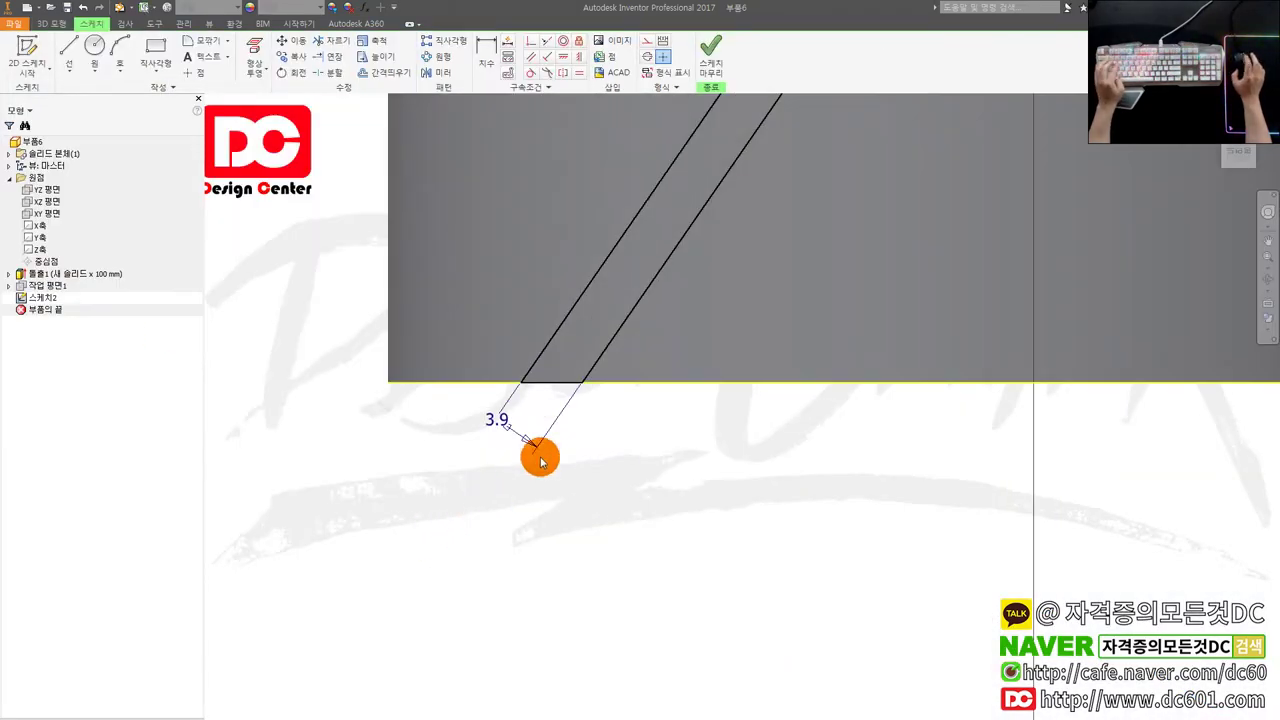
scroll(615, 360, "down", 2)
left_click_drag(558, 309, 548, 308)
scroll(529, 334, "up", 2)
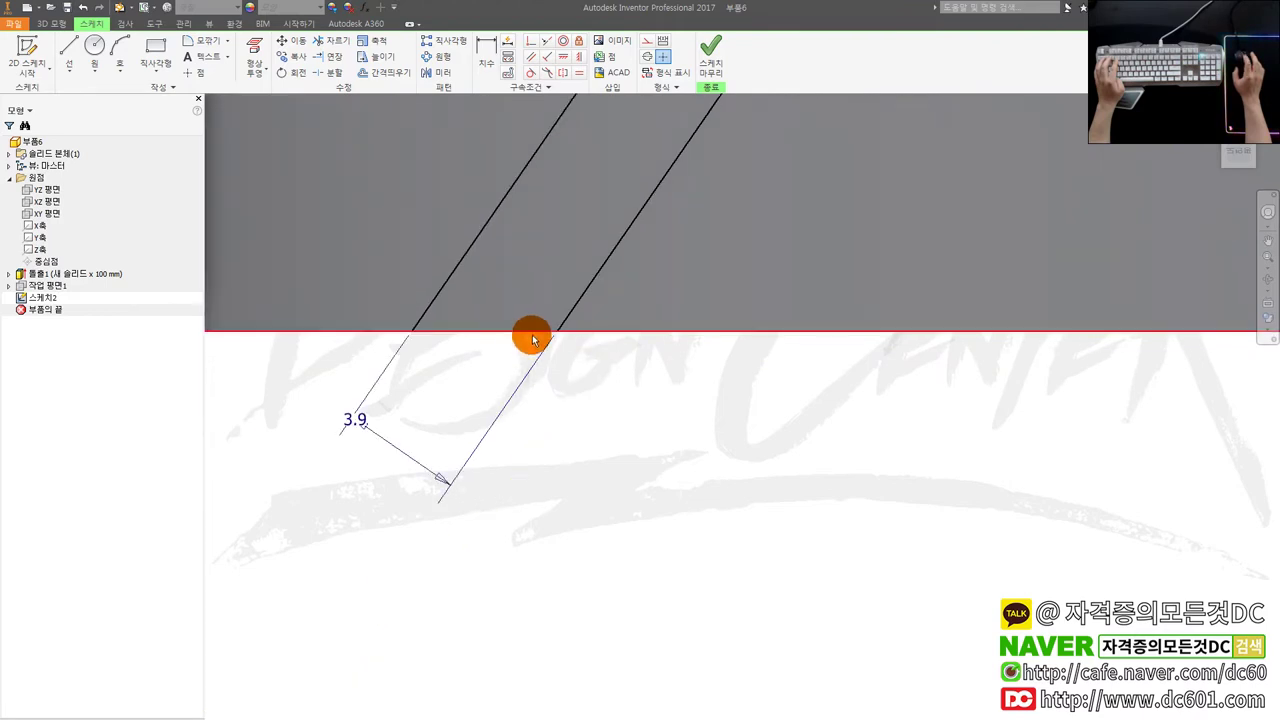
scroll(673, 389, "up", 2)
left_click_drag(850, 439, 801, 335)
key("Delete")
scroll(687, 365, "down", 3)
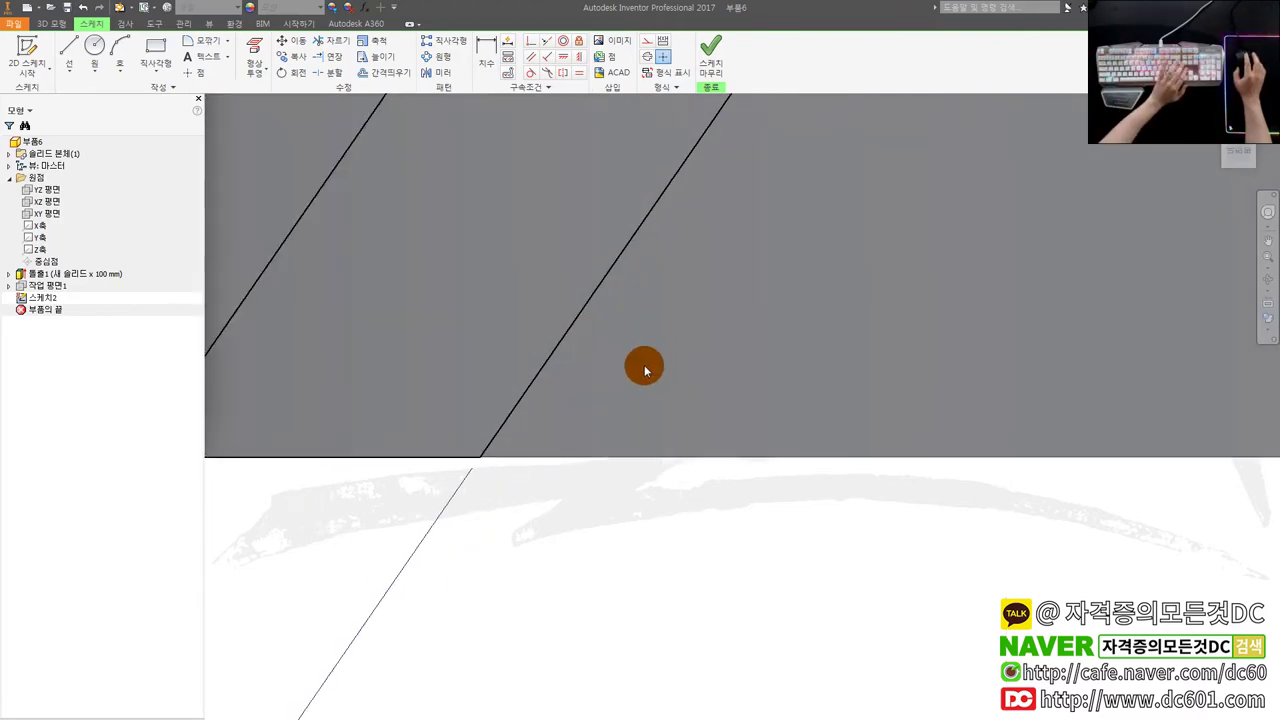
scroll(457, 457, "up", 6)
scroll(729, 356, "down", 6)
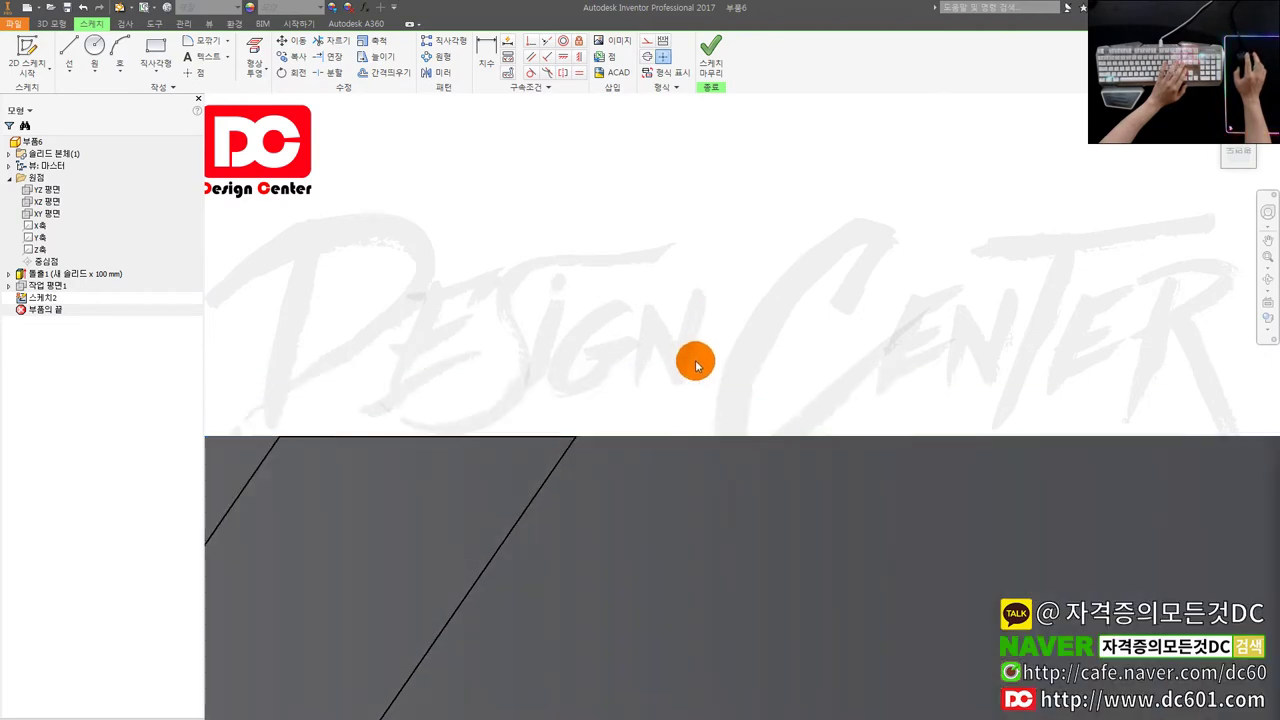
- Slice the graphics at the sketch plane and examine the strip's upper and lower corners for gaps
middle_click_drag(506, 459, 661, 443)
key("F7")
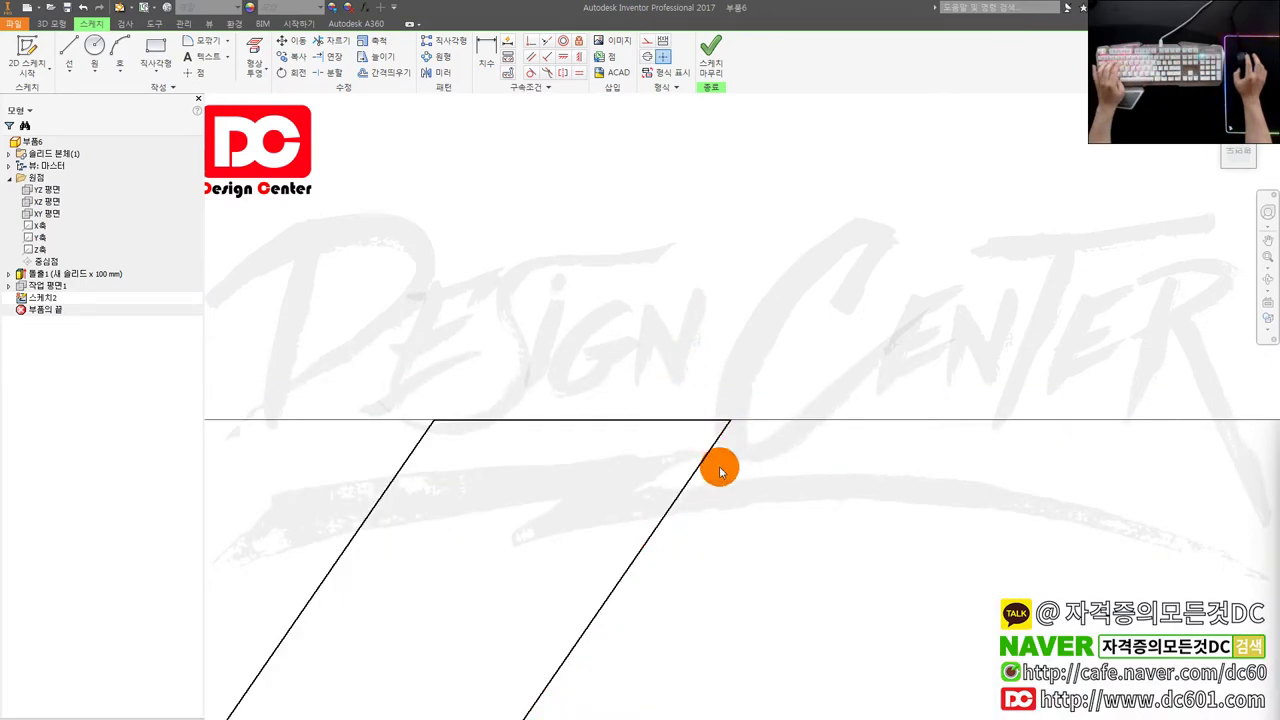
scroll(718, 460, "up", 4)
scroll(590, 575, "down", 6)
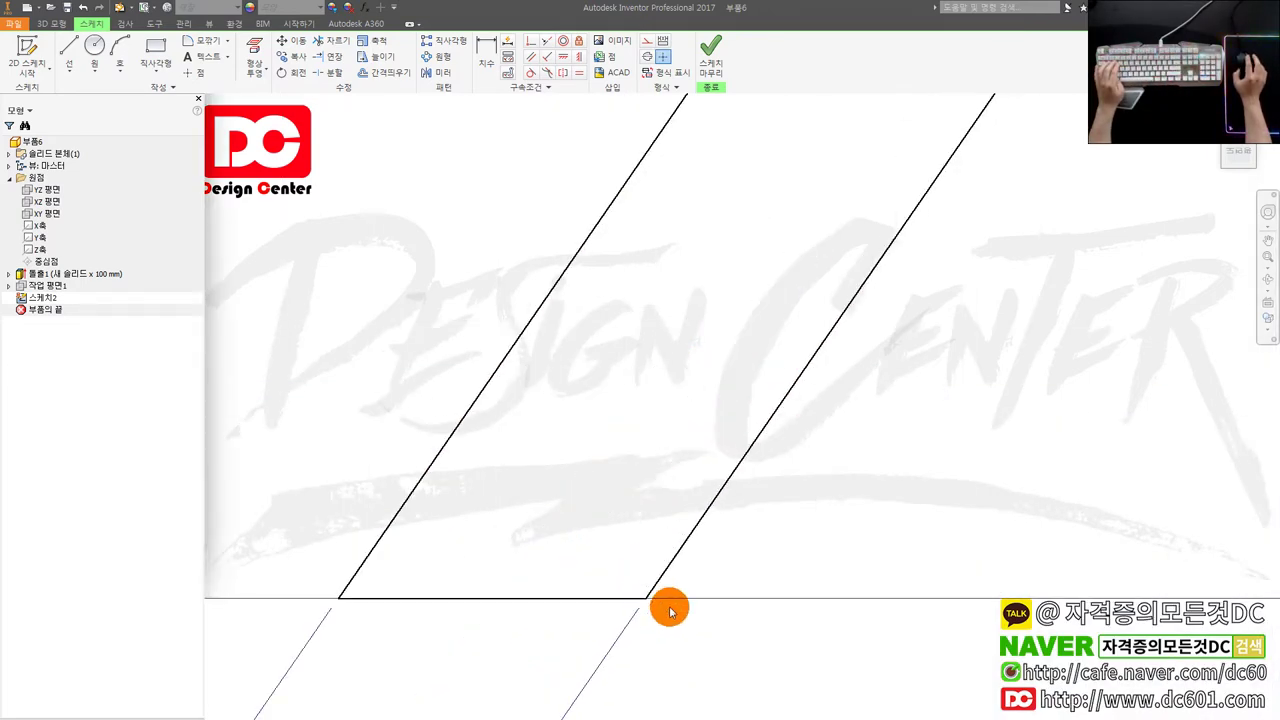
scroll(670, 612, "up", 6)
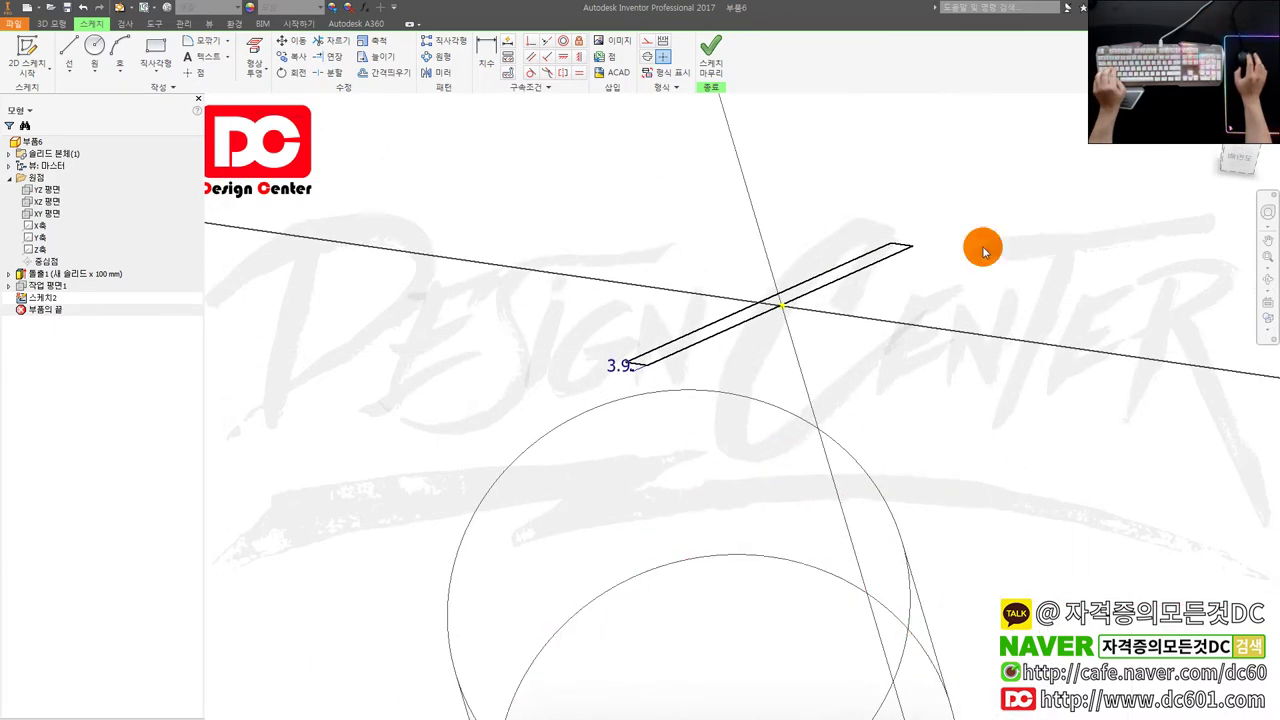
scroll(1013, 201, "down", 3)
key("F7")
scroll(888, 328, "up", 5)
- Finish the sketch and try to extrude the diagonal strip profile again
key("e")
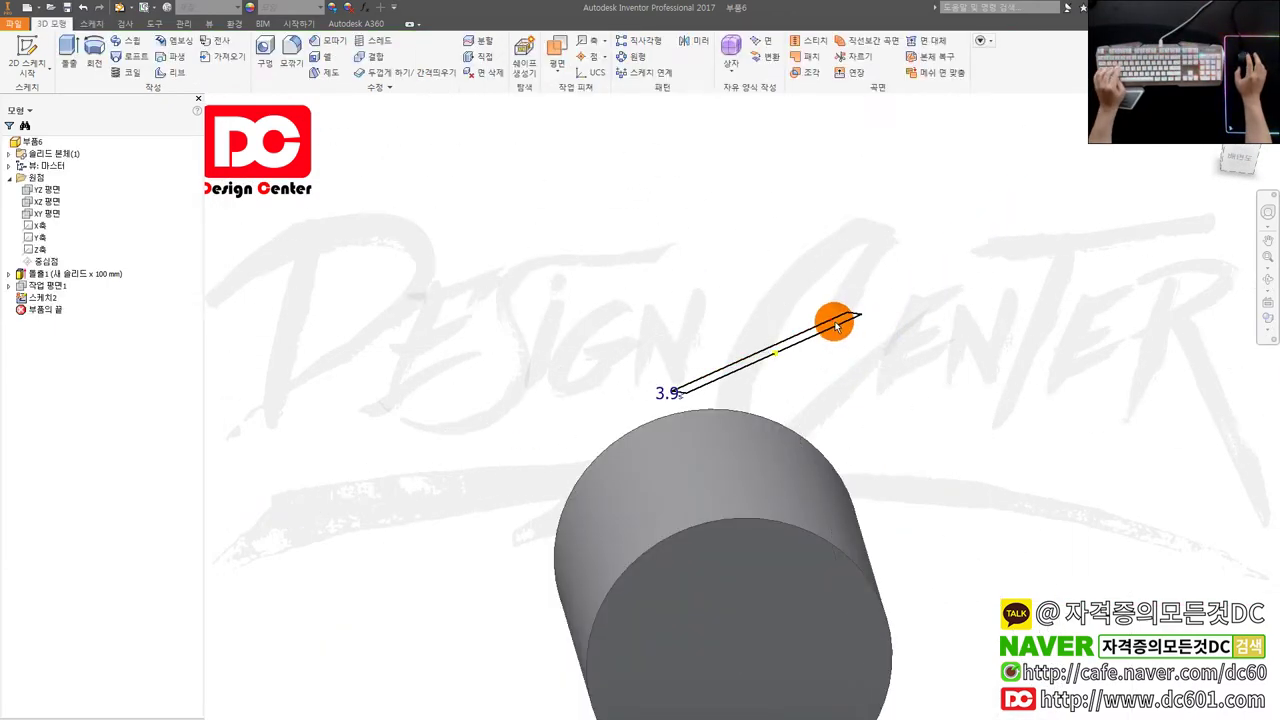
middle_click_drag(837, 373, 769, 406, "shift")
key("e")
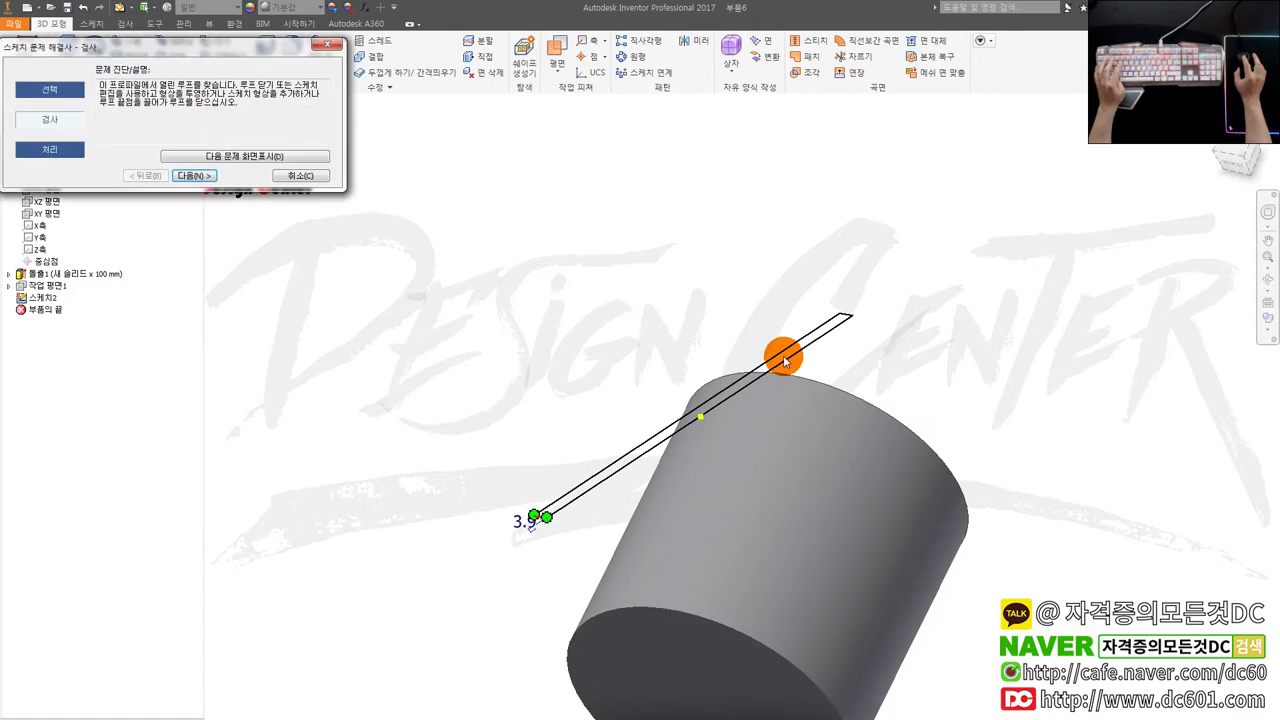
key("Escape")
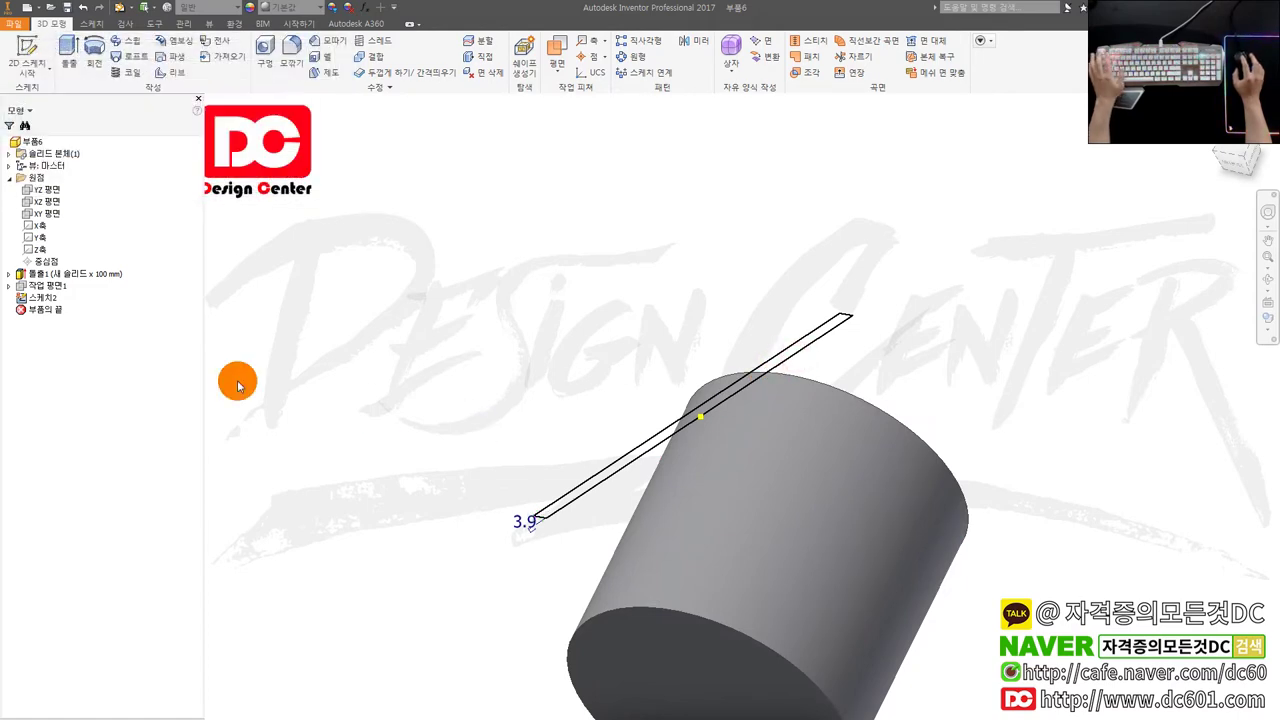
- Reopen the strip sketch and pull at the strip's corners to test whether the end lines are attached to the diagonals
double_click(42, 298)
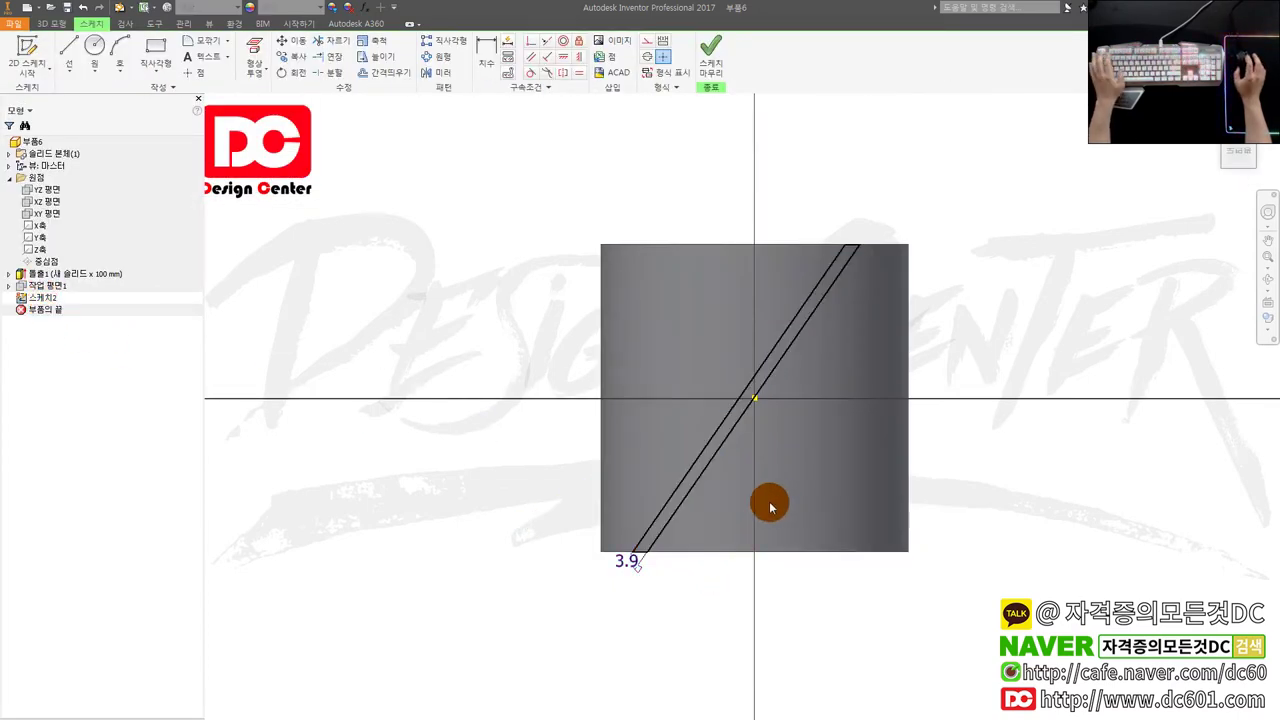
middle_click_drag(812, 307, 762, 378)
scroll(767, 358, "up", 5)
mouse_move(803, 272)
left_mouse_down()
mouse_move(850, 293)
mouse_move(707, 313)
left_mouse_up()
scroll(707, 313, "down", 5)
middle_click_drag(507, 635, 636, 475)
scroll(582, 543, "up", 3)
scroll(636, 494, "up", 5)
scroll(637, 499, "down", 5)
left_click(582, 597)
scroll(580, 594, "up", 3)
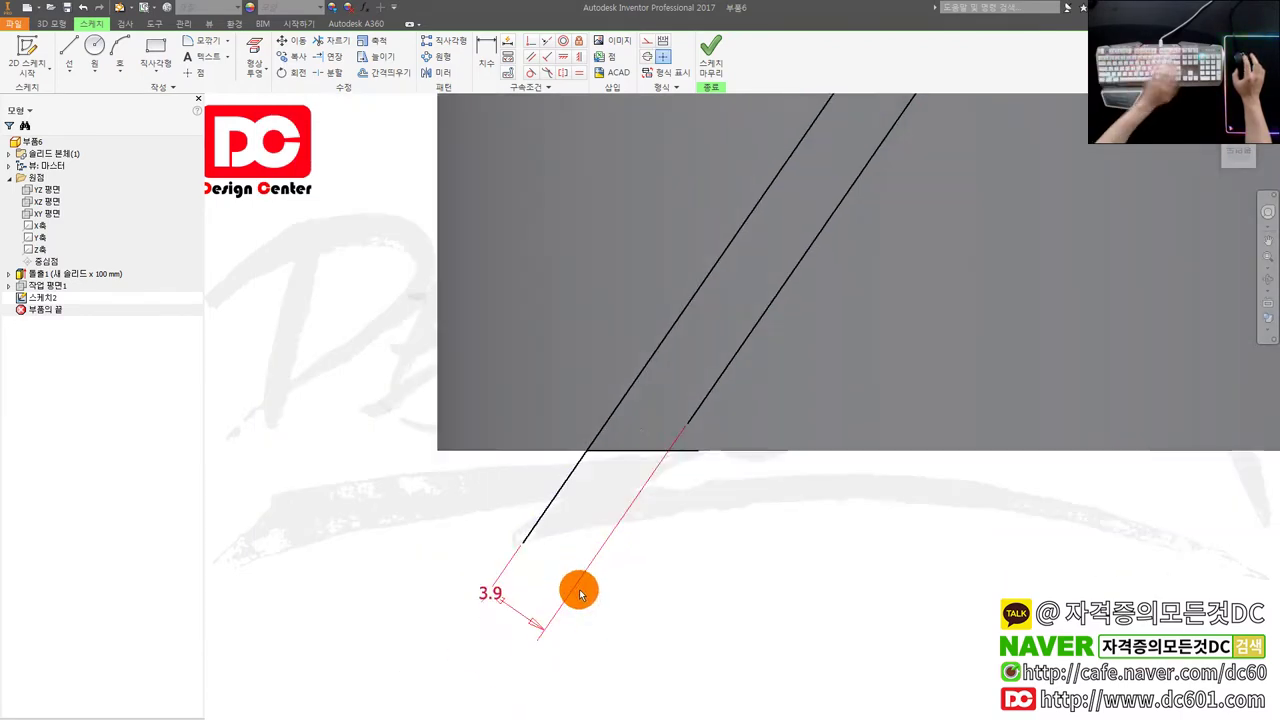
- Make the endpoints of the strip's lower closing line coincident with the lower endpoints of the two diagonals
left_click(525, 542)
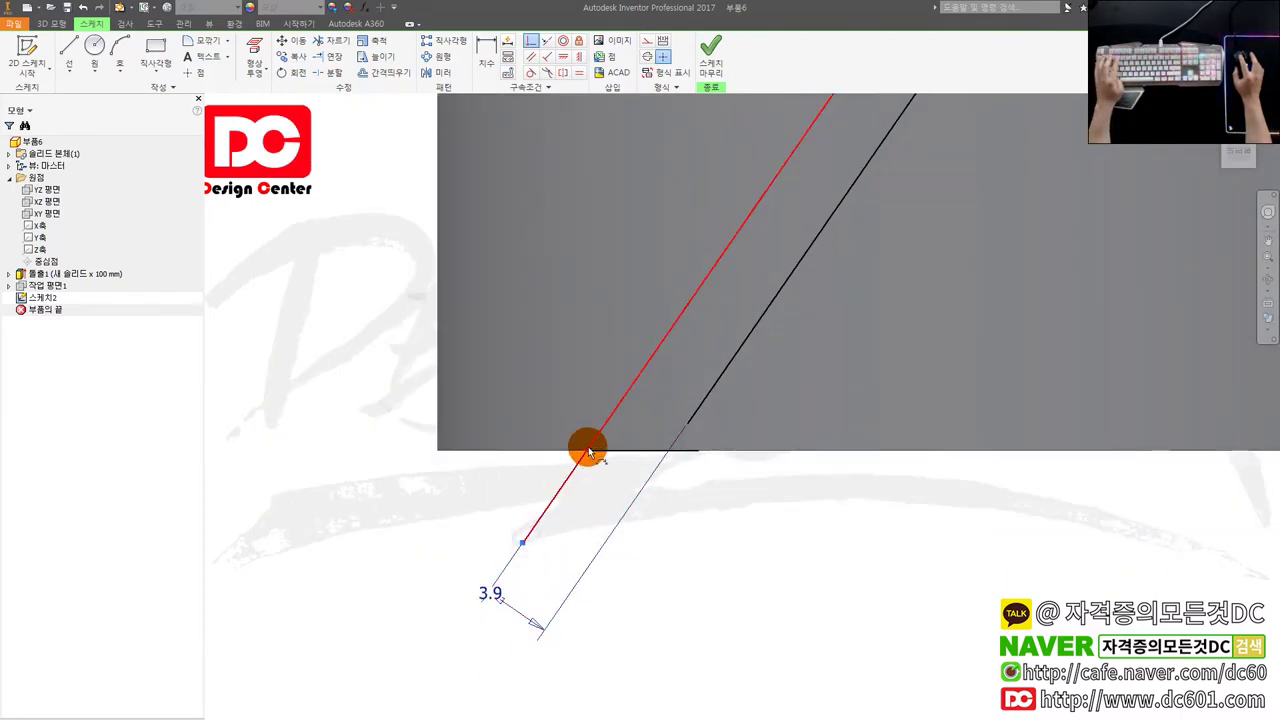
left_click(587, 449)
left_click(697, 452)
scroll(720, 484, "down", 8)
key("Escape")
scroll(968, 254, "up", 2)
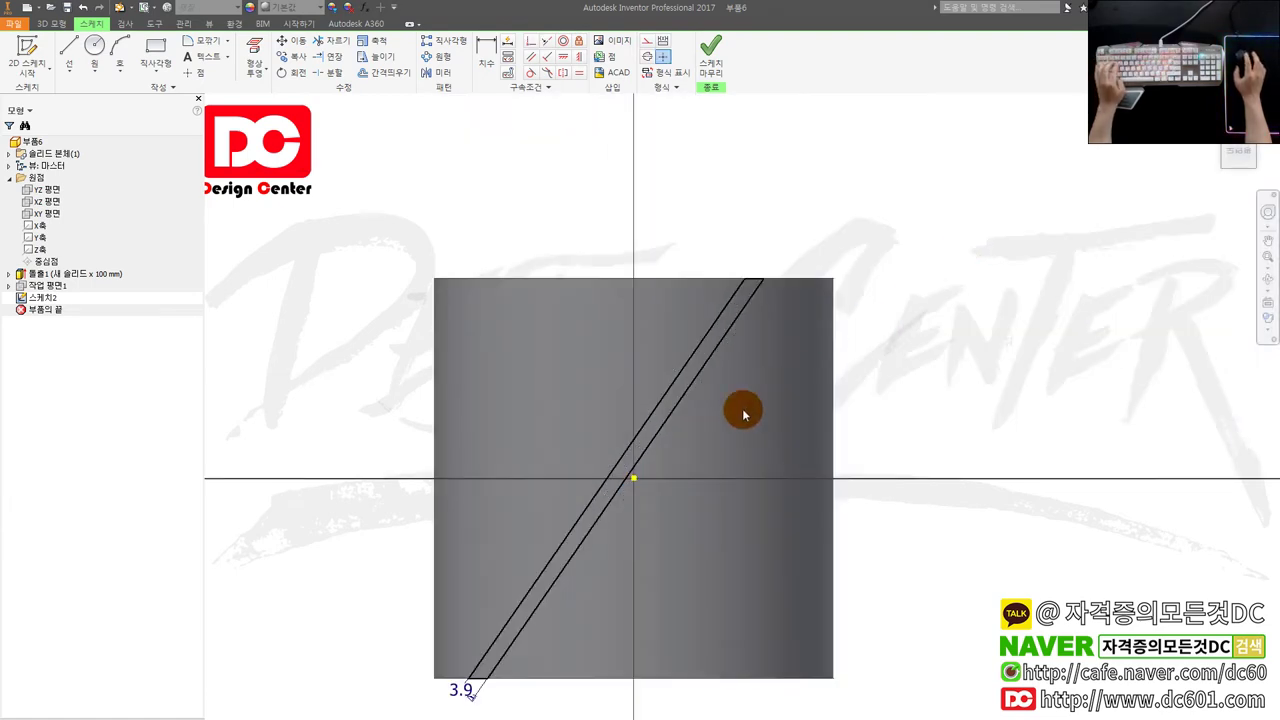
- Make the strip's lower-right diagonal coincident with the sketch origin and finish the sketch
key("c")
left_click(619, 484)
left_click(633, 478)
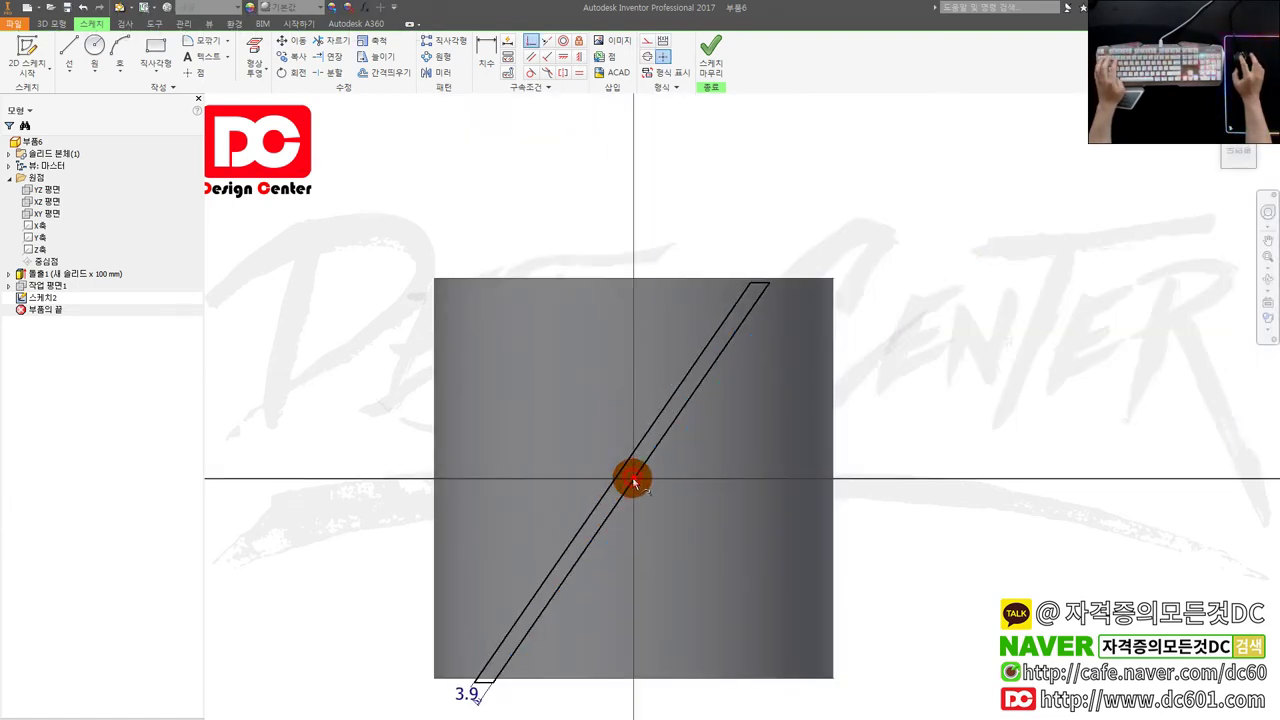
key("s")
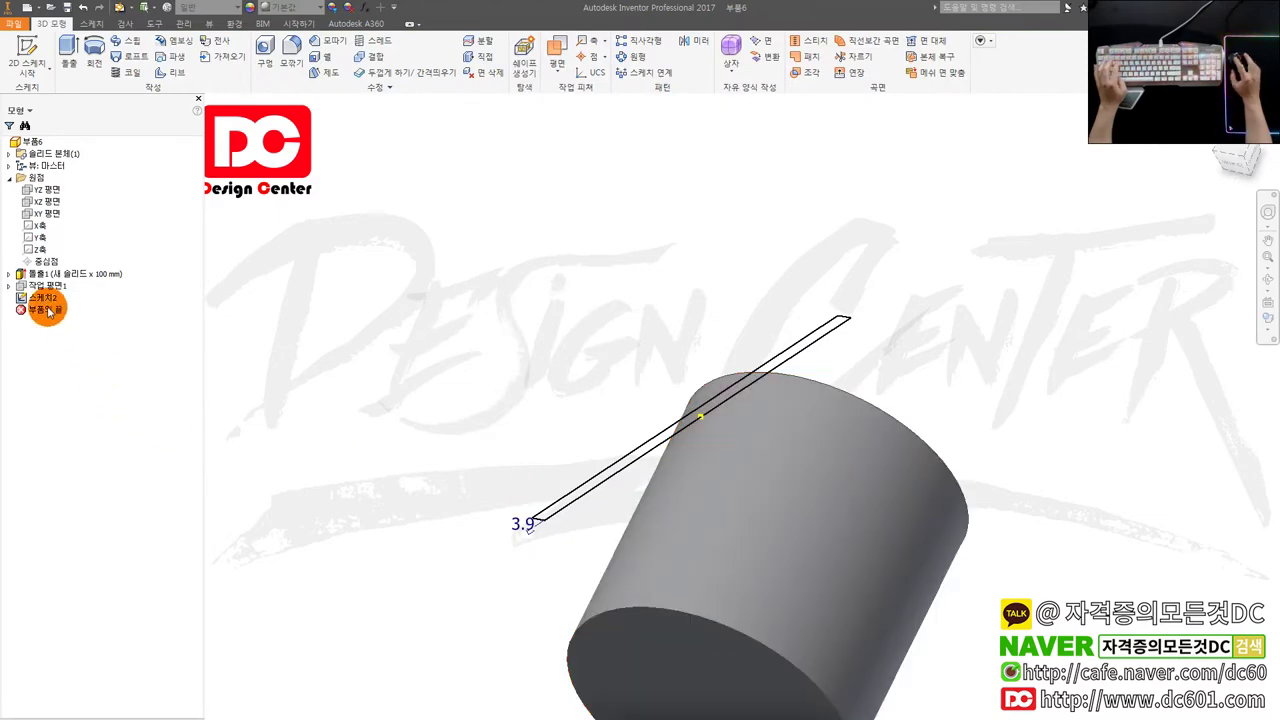
left_click(50, 289)
key("s")
scroll(880, 238, "up", 3)
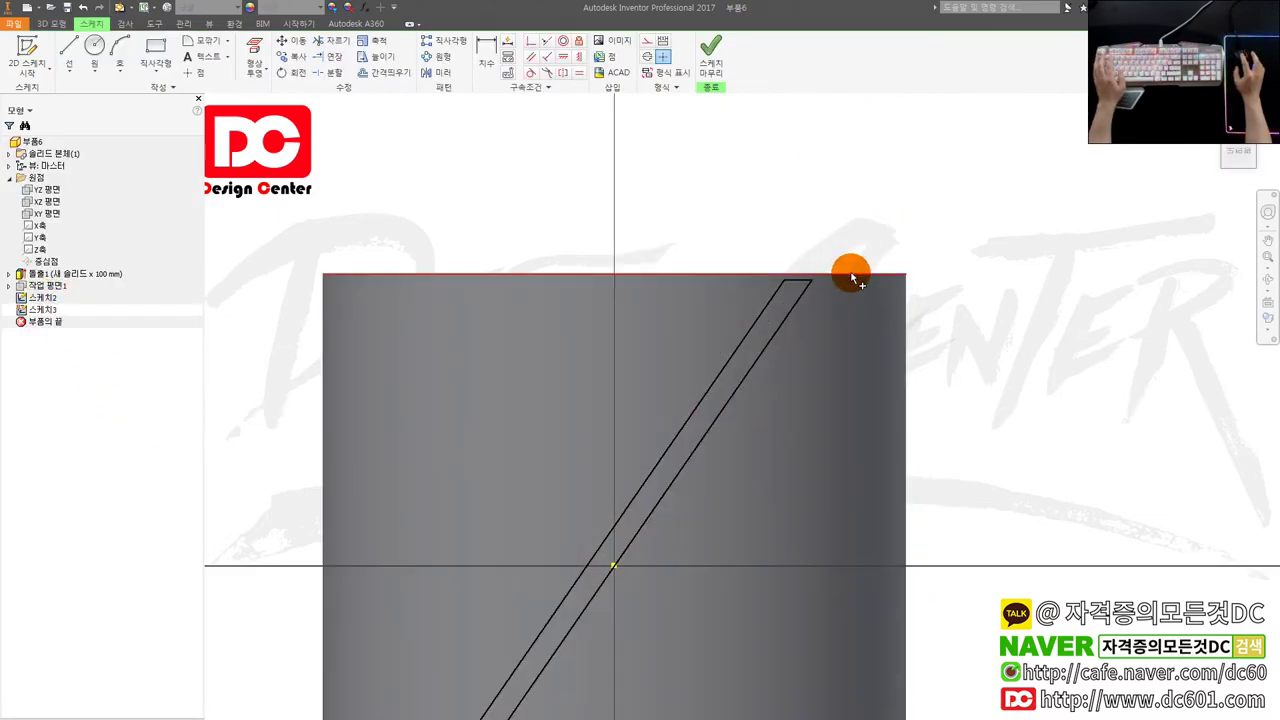
scroll(807, 260, "up", 4)
key("c")
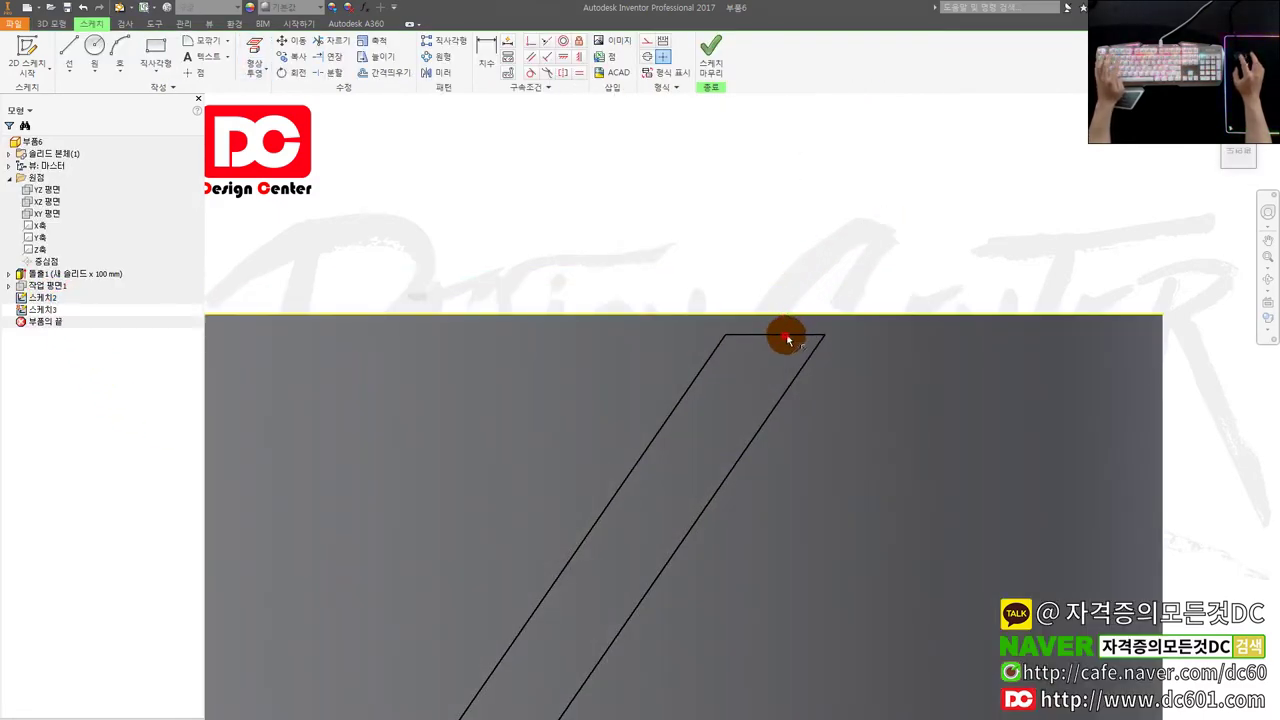
left_click(834, 315)
left_click(798, 336)
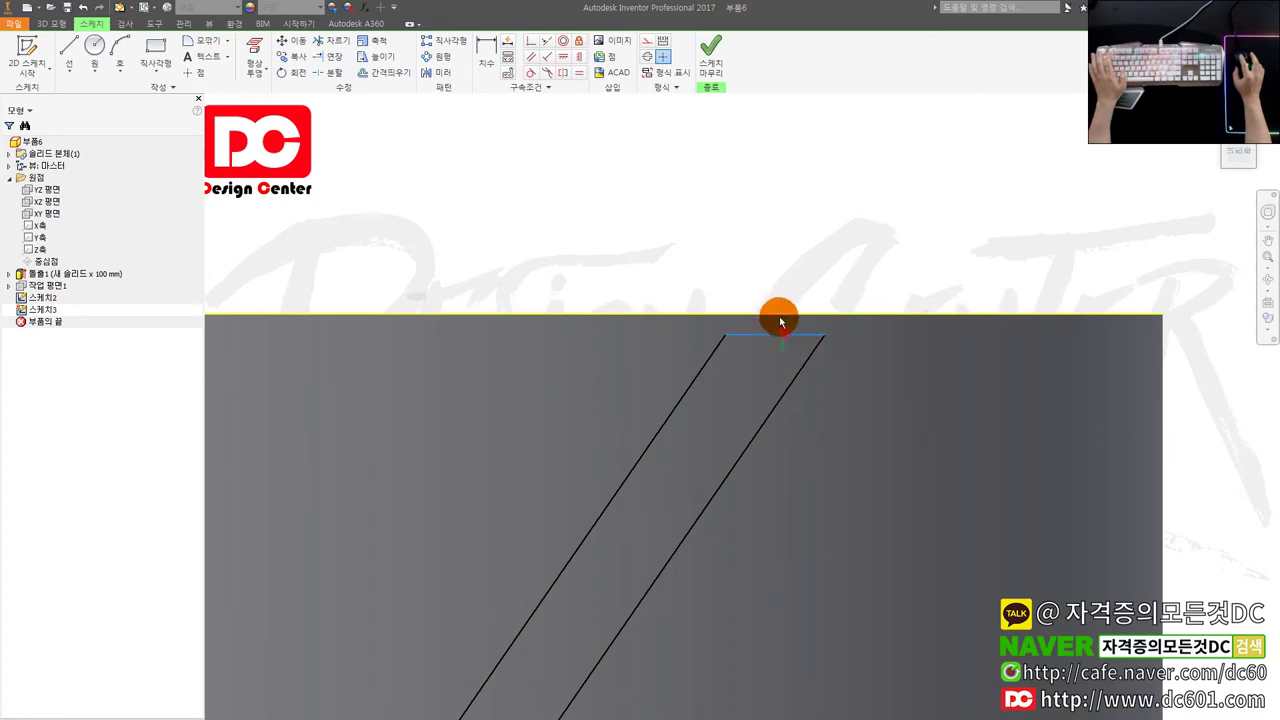
left_click(730, 317)
key("s")
left_click(43, 309)
right_click(46, 311)
key("d")
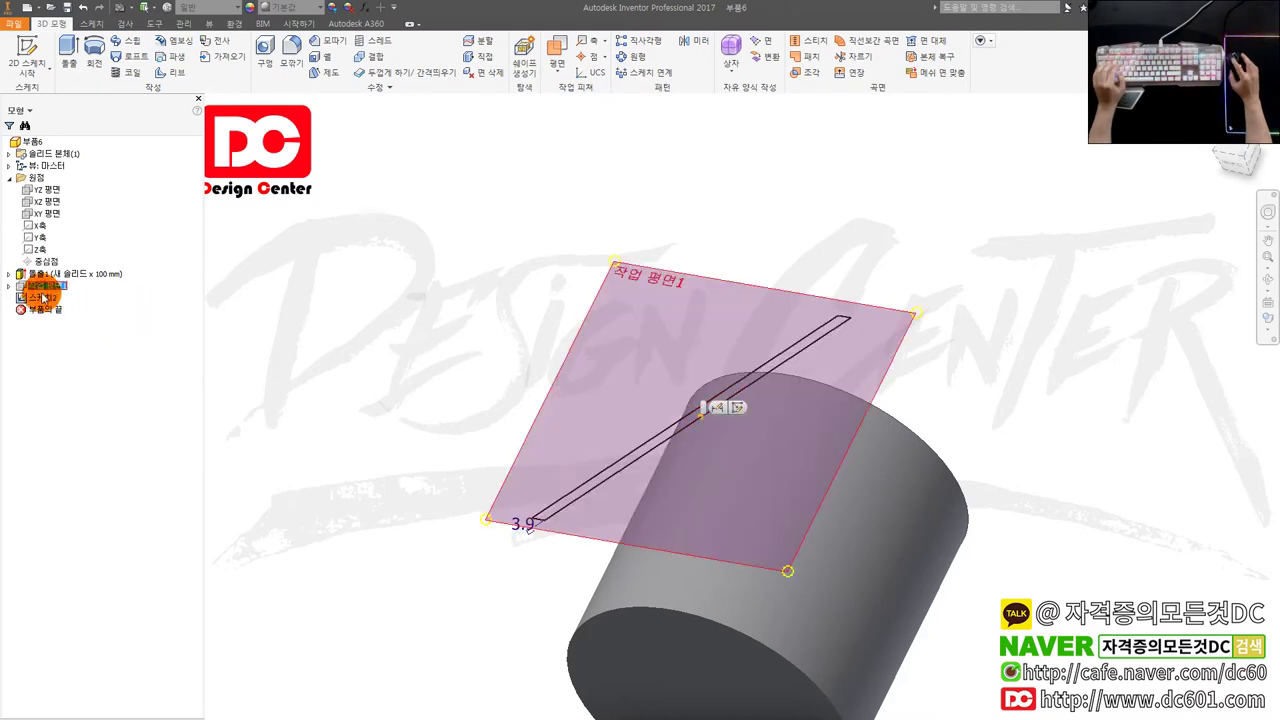
- Reopen the strip sketch, project the cylinder's upper edge and make the strip's upper closing line coincident with it
double_click(45, 297)
scroll(860, 271, "up", 5)
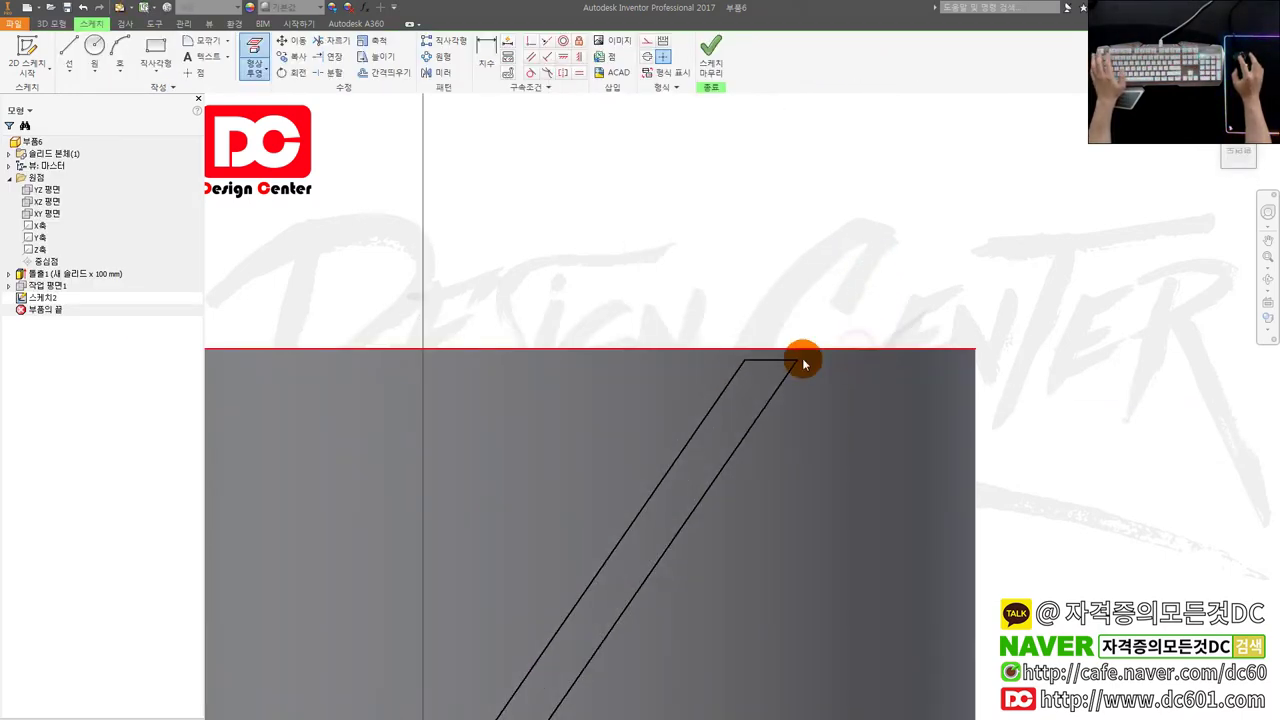
key("Escape")
key("c")
left_click(776, 360)
left_click(806, 350)
scroll(831, 331, "down", 4)
- Project the cylinder's lower edge into the sketch and make the strip's lower closing line coincident with it
middle_click_drag(620, 598, 818, 340)
key("Escape")
scroll(777, 458, "up", 5)
key("p")
left_click(784, 403)
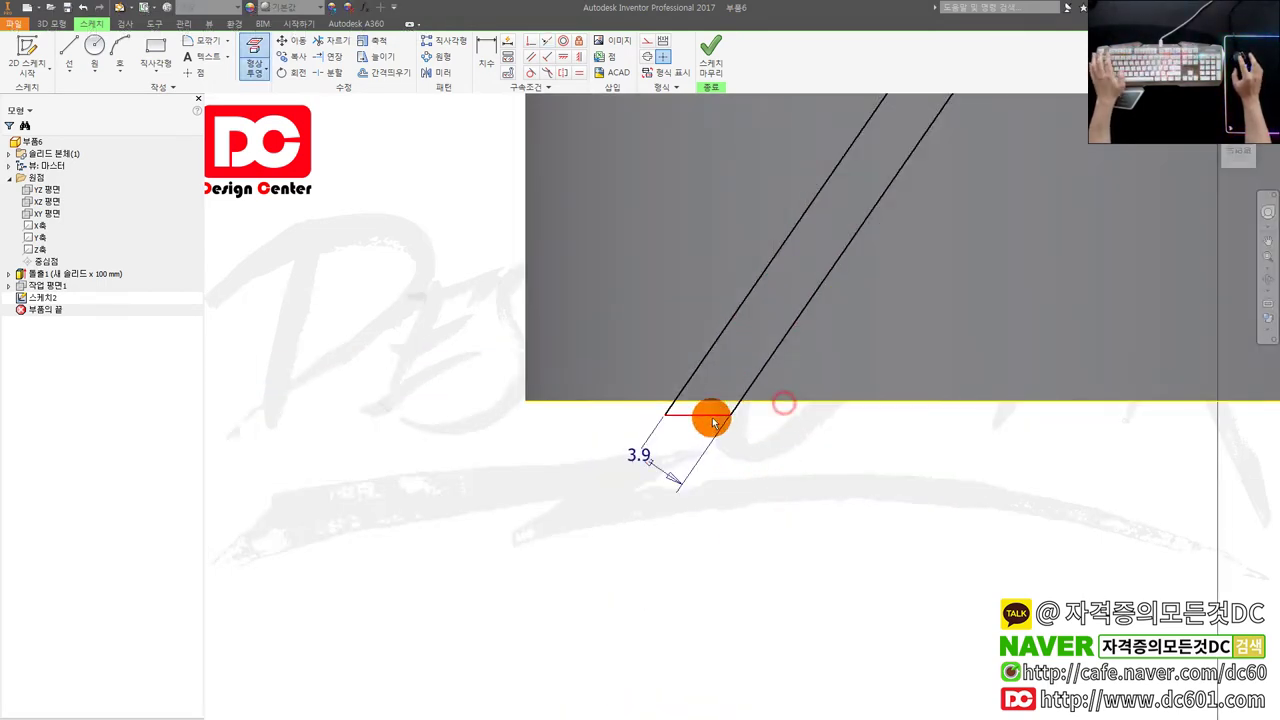
key("Escape")
key("c")
left_click(706, 416)
left_click(715, 403)
scroll(777, 422, "down", 2)
scroll(816, 430, "down", 4)
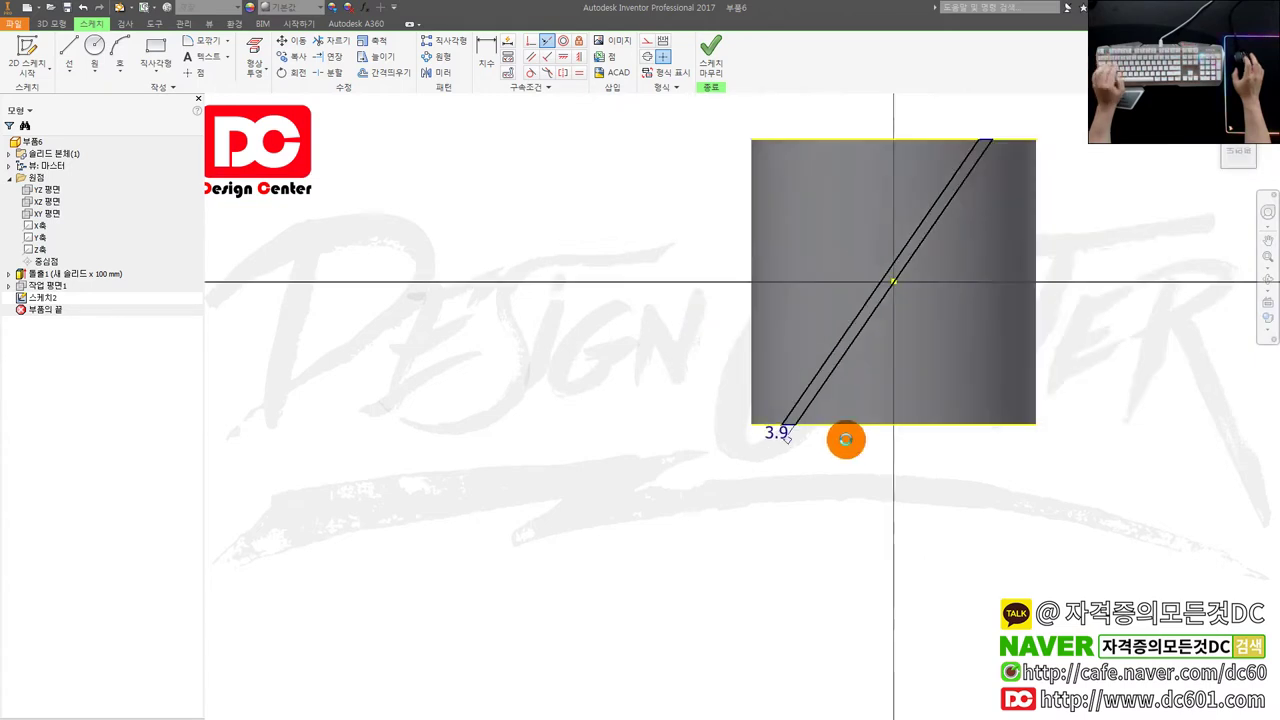
- Finish the sketch and emboss the diagonal strip to a depth of 1 mm, wrapped onto the cylinder's curved face
key("s")
key("e")
middle_click_drag(730, 451, 767, 378)
middle_click_drag(866, 486, 694, 448, "shift")
left_click(364, 187)
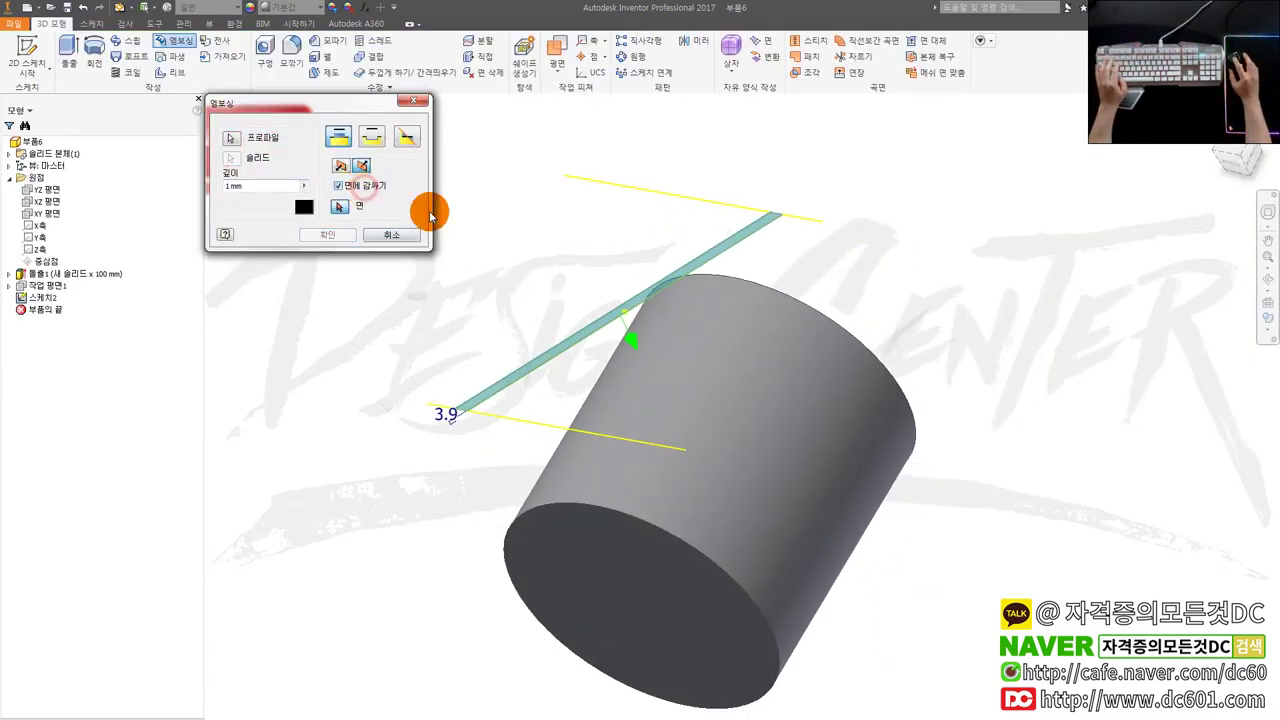
left_click(786, 394)
left_click(334, 236)
left_click(329, 235)
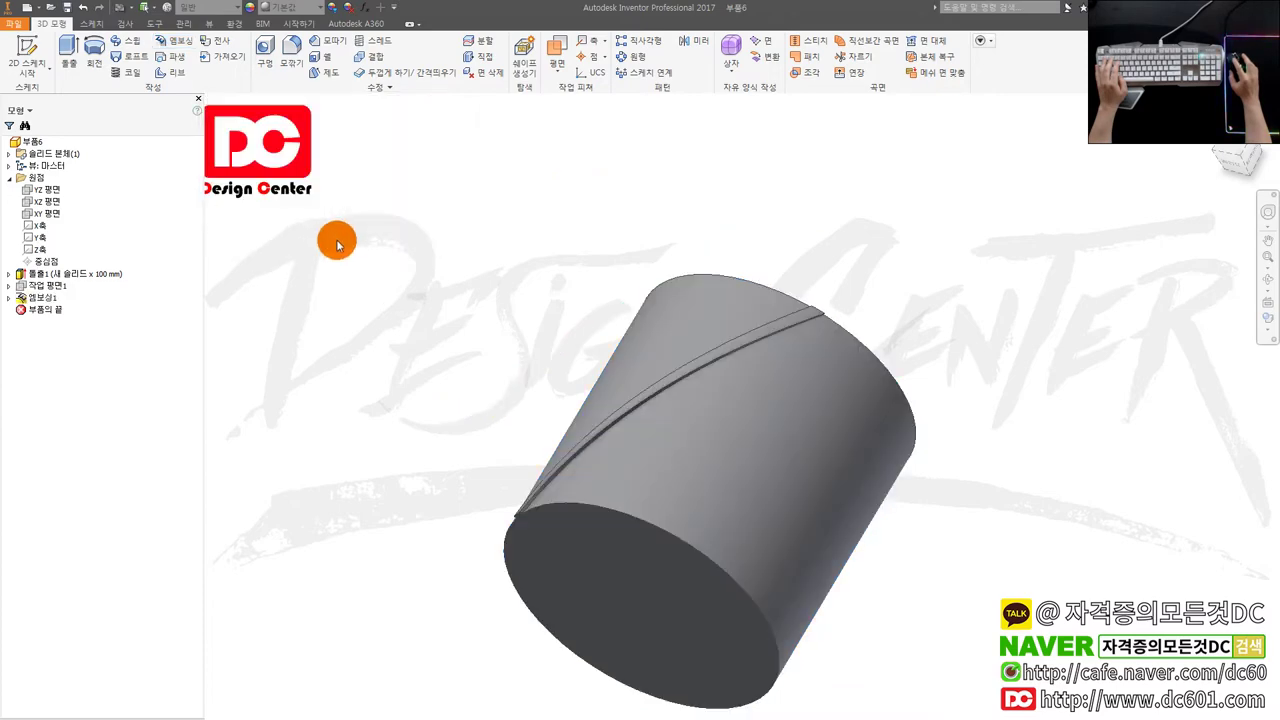
- Start a new sketch on the cylinder's flat end face where the embossed diagonal strip ends
middle_click_drag(596, 437, 686, 410, "shift")
scroll(524, 536, "up", 5)
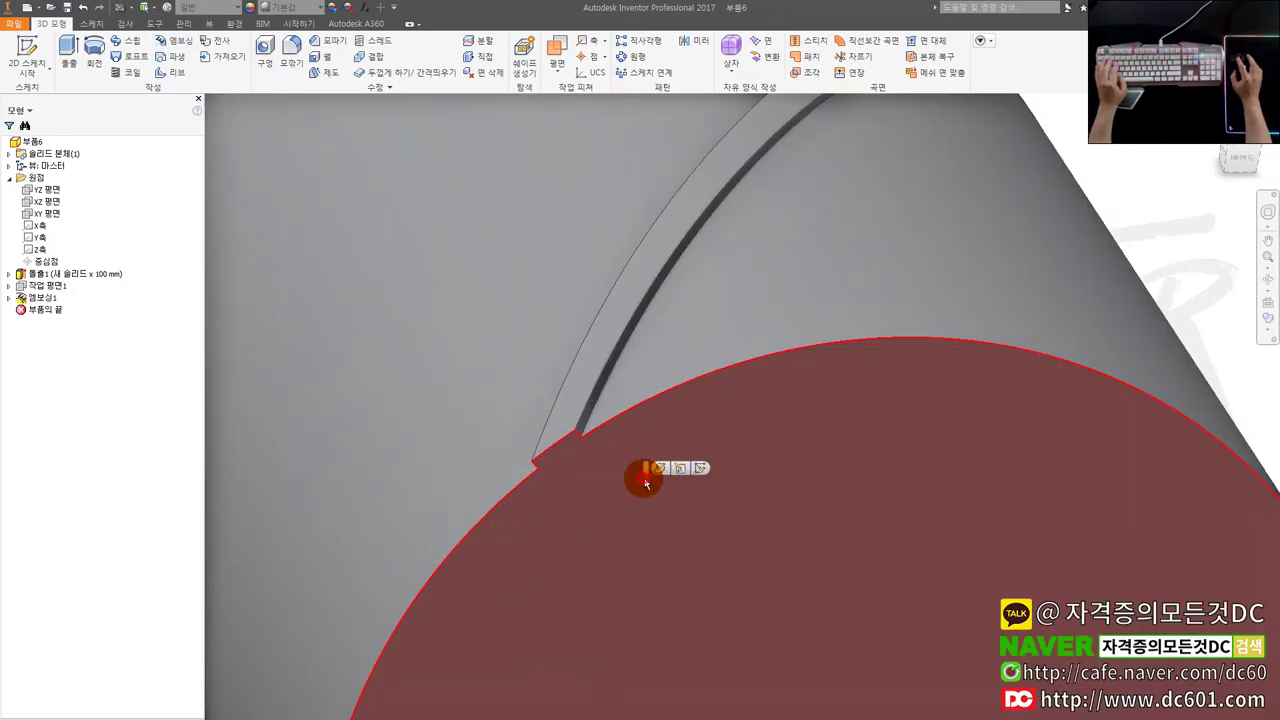
scroll(592, 472, "down", 3)
middle_click_drag(594, 469, 633, 419)
key("s")
left_click(660, 436)
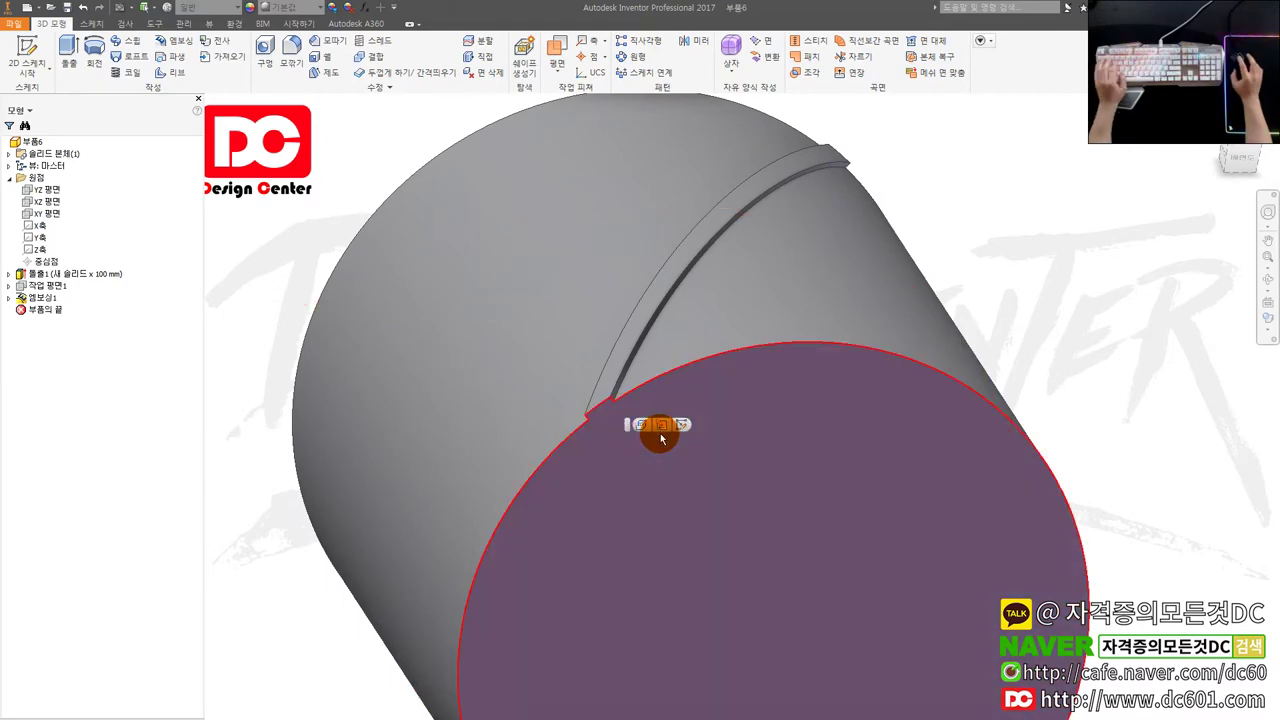
key("s")
middle_click_drag(734, 410, 757, 540)
scroll(498, 240, "up", 3)
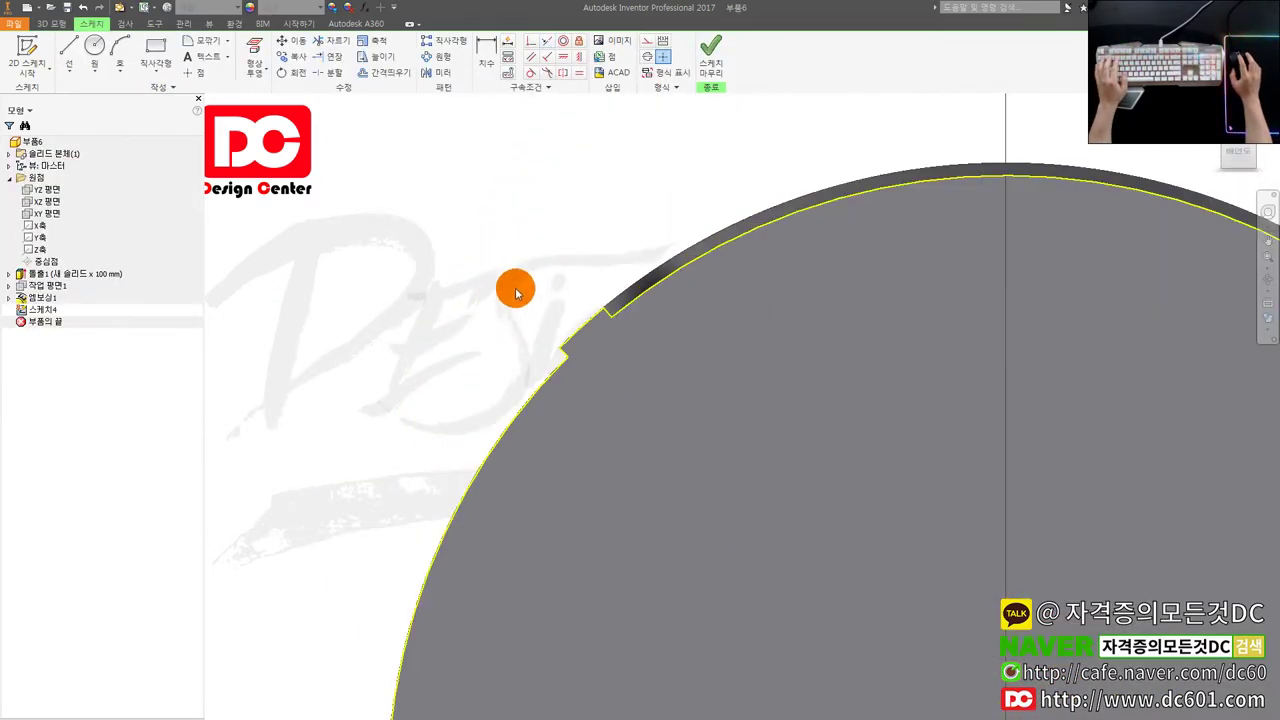
- Draw a three-point rectangle across the outer corners of the embossed strip's end, extending inward over the end face
left_click(157, 75)
left_click(182, 128)
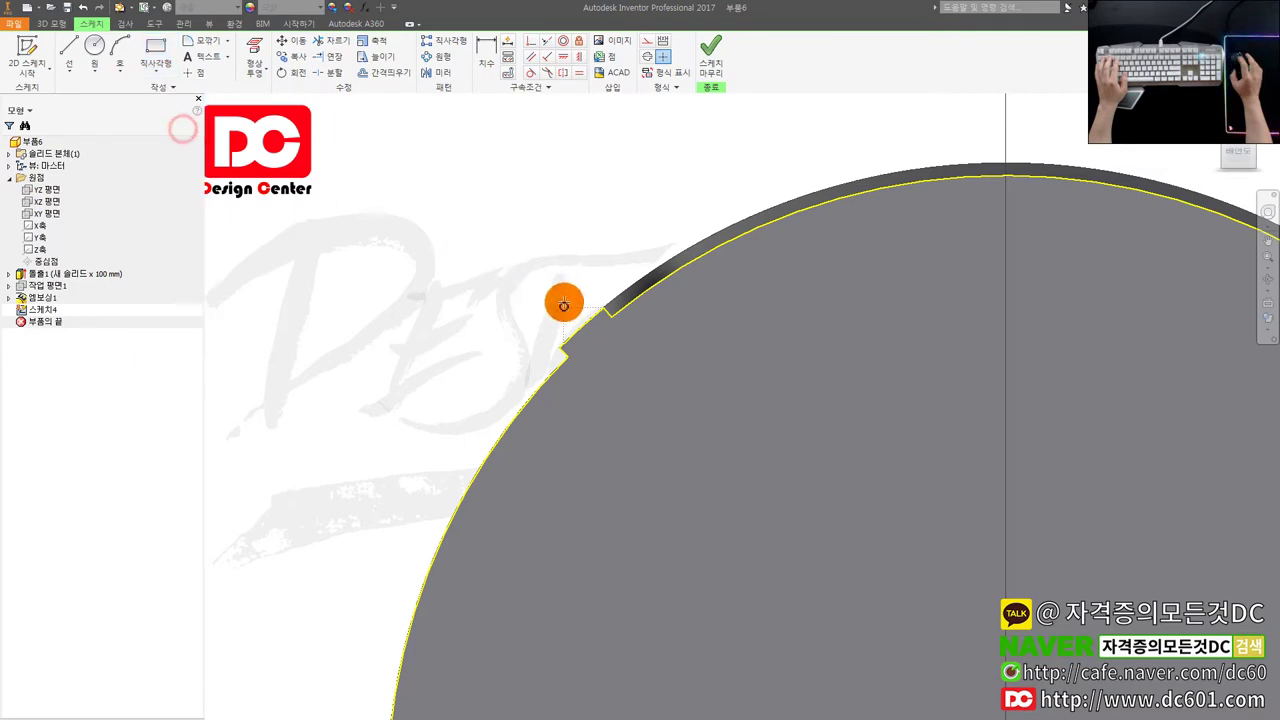
scroll(566, 303, "up", 3)
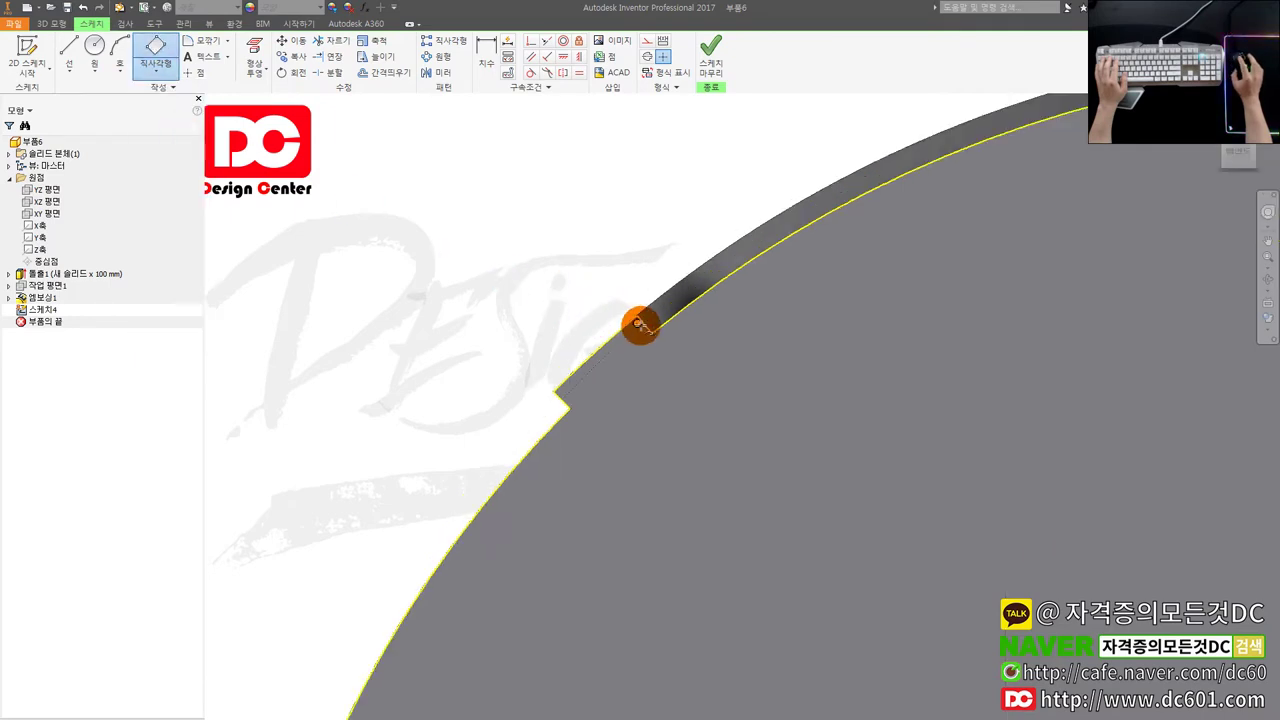
left_click(554, 391)
left_click(775, 540)
scroll(775, 496, "down", 3)
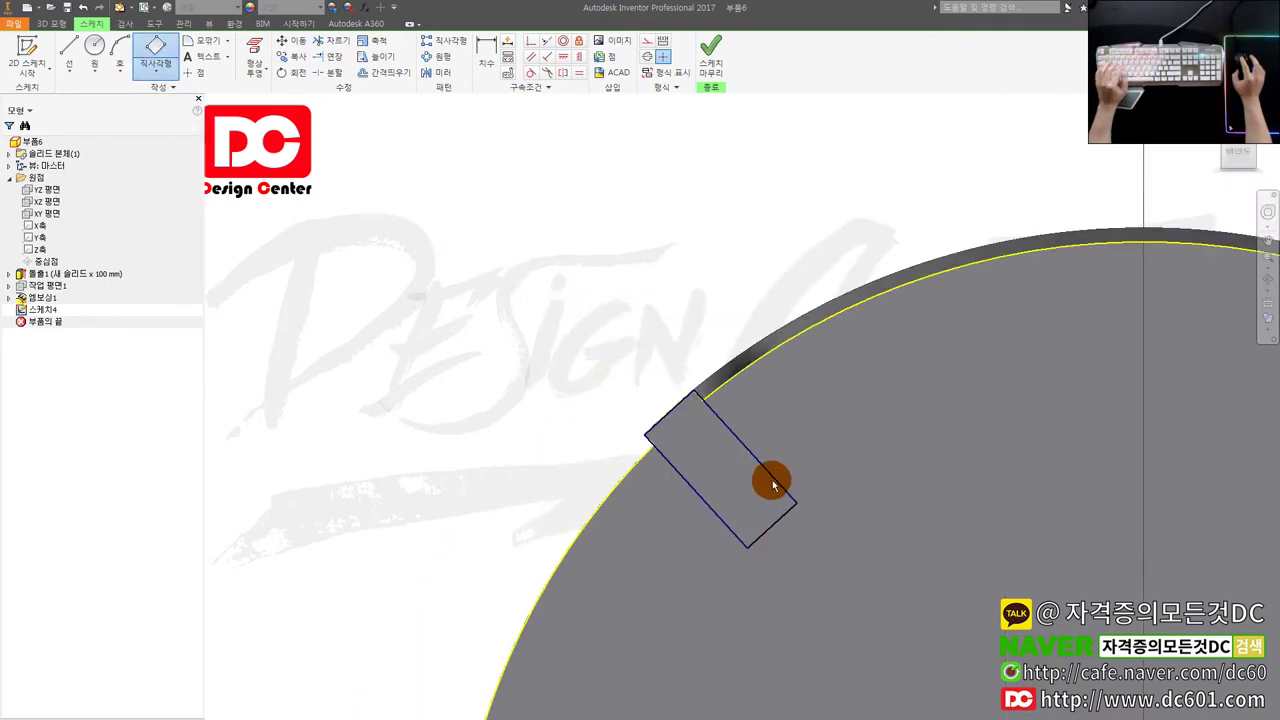
- Dimension the long side of the rectangle as 12 mm
key("d")
left_click(773, 480)
left_click(769, 475)
left_click(808, 440)
type("12")
key("Return")
- Examine the rectangle at the strip's end and compare it with the core's slots in the browser's reference photo
scroll(880, 536, "down", 5)
middle_click_drag(914, 528, 914, 563, "shift")
scroll(849, 550, "up", 3)
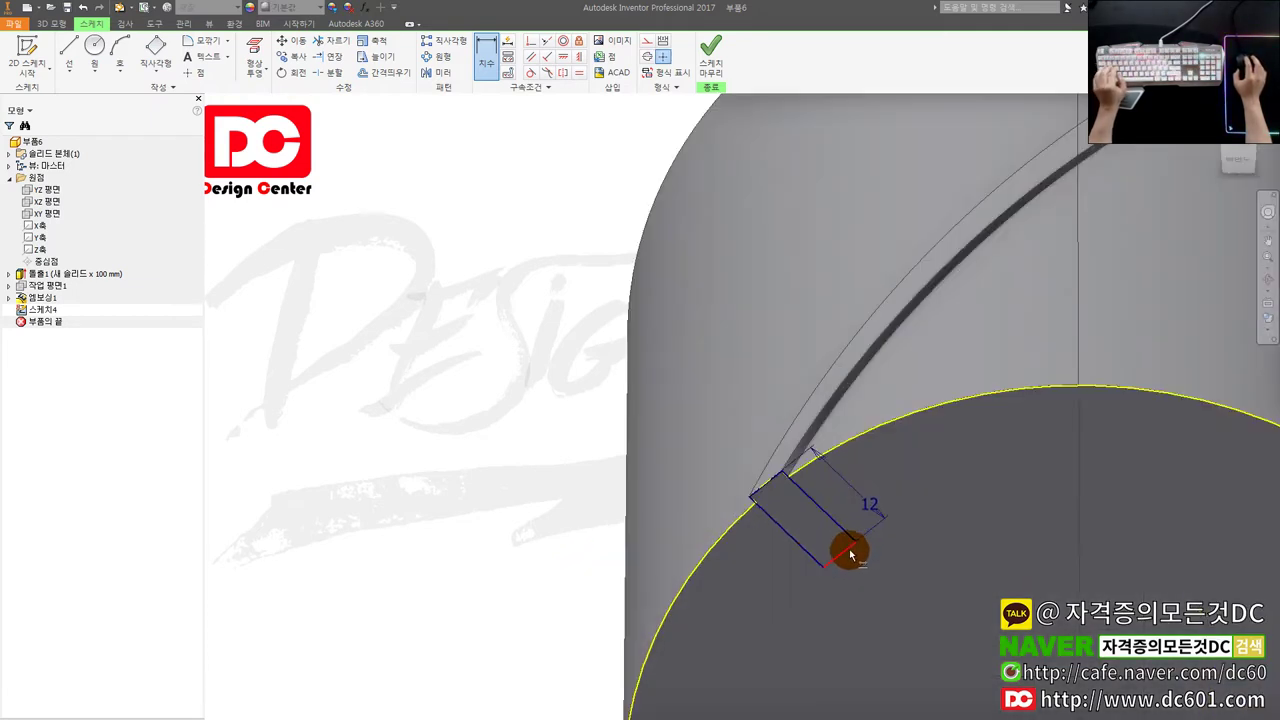
scroll(866, 553, "down", 4)
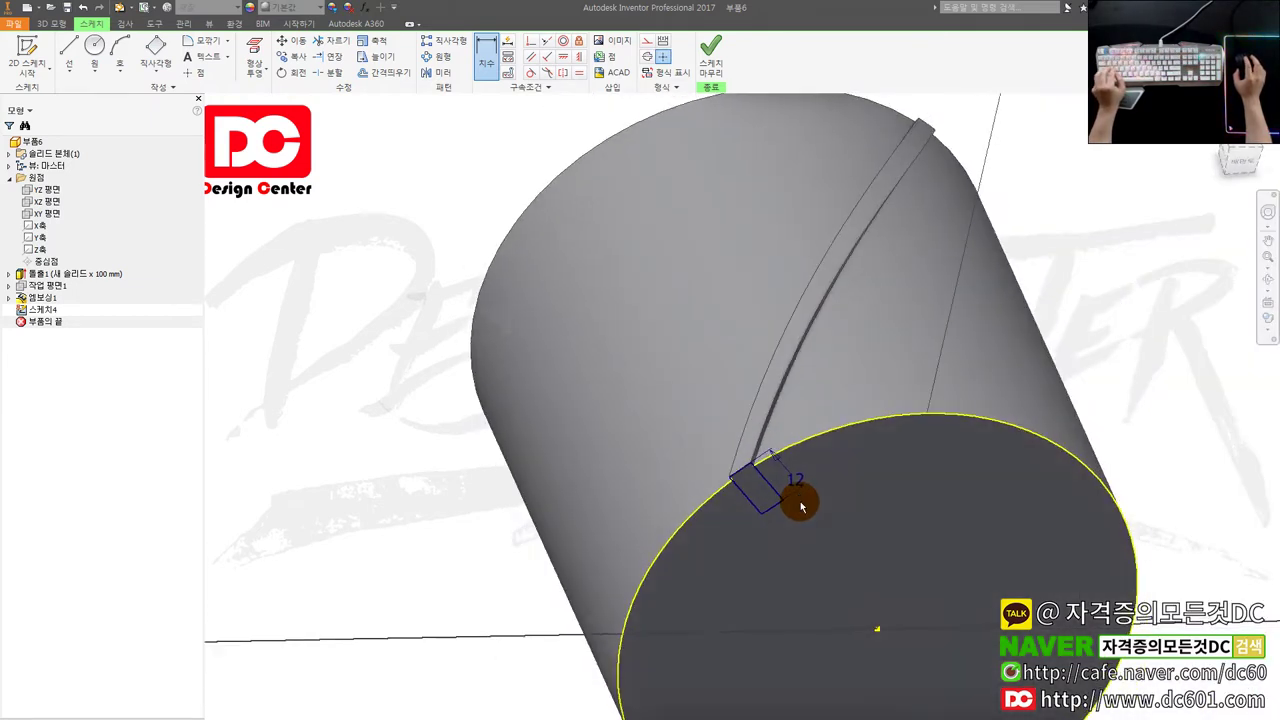
key("alt+Tab")
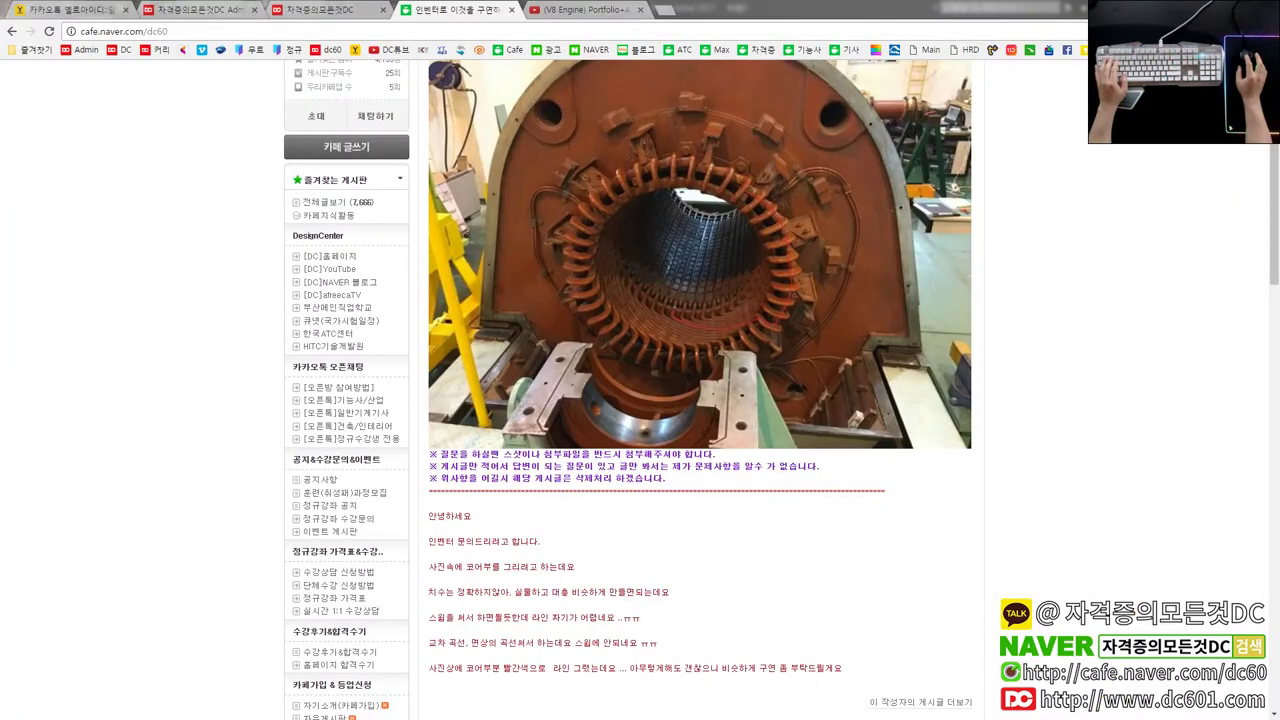
key("alt+Tab")
mouse_move(871, 486)
middle_mouse_down()
mouse_move(831, 443)
mouse_move(692, 440)
middle_mouse_up()
scroll(656, 440, "up", 1)
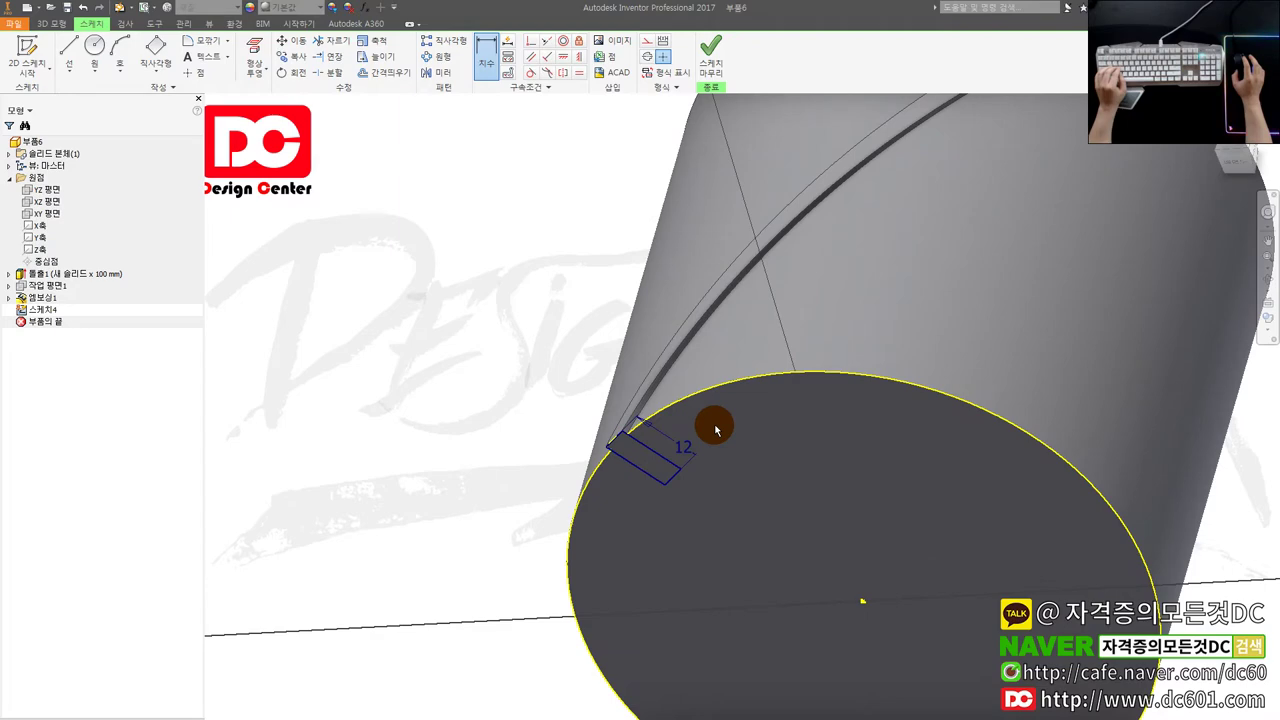
- Finish the rectangle sketch on the cylinder's end face
key("s")
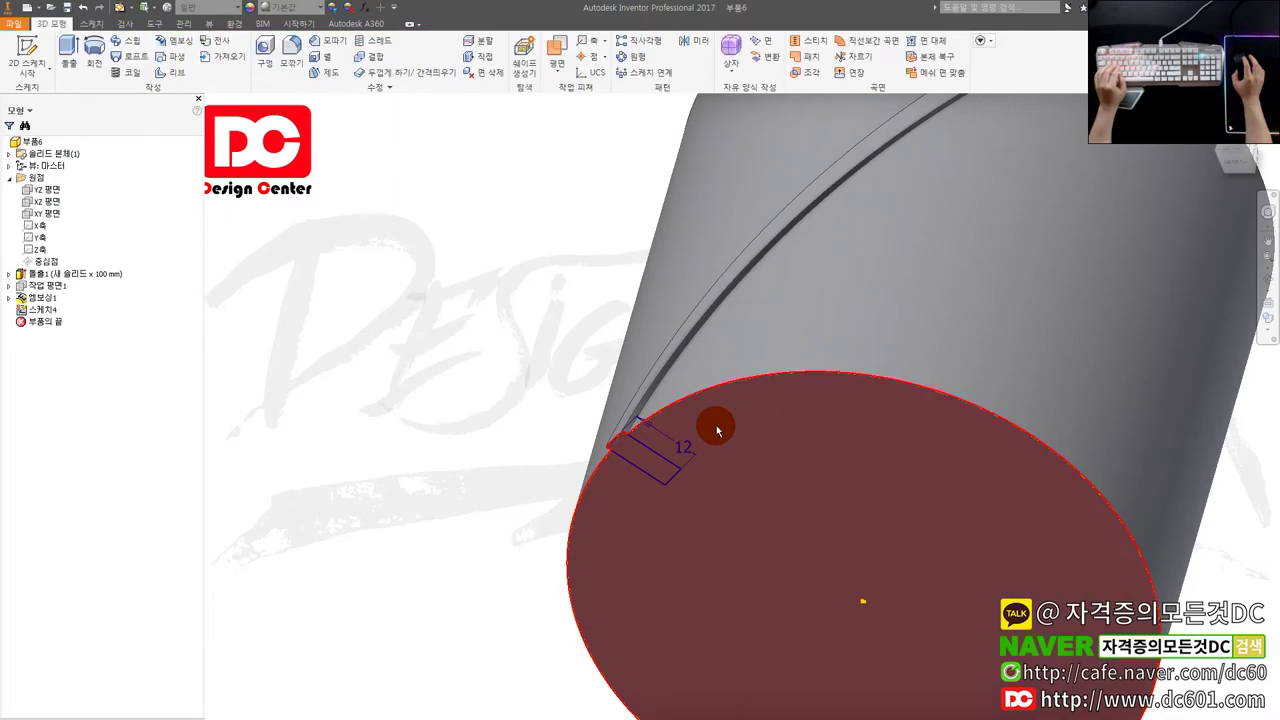
scroll(715, 430, "down", 3)
key("e")
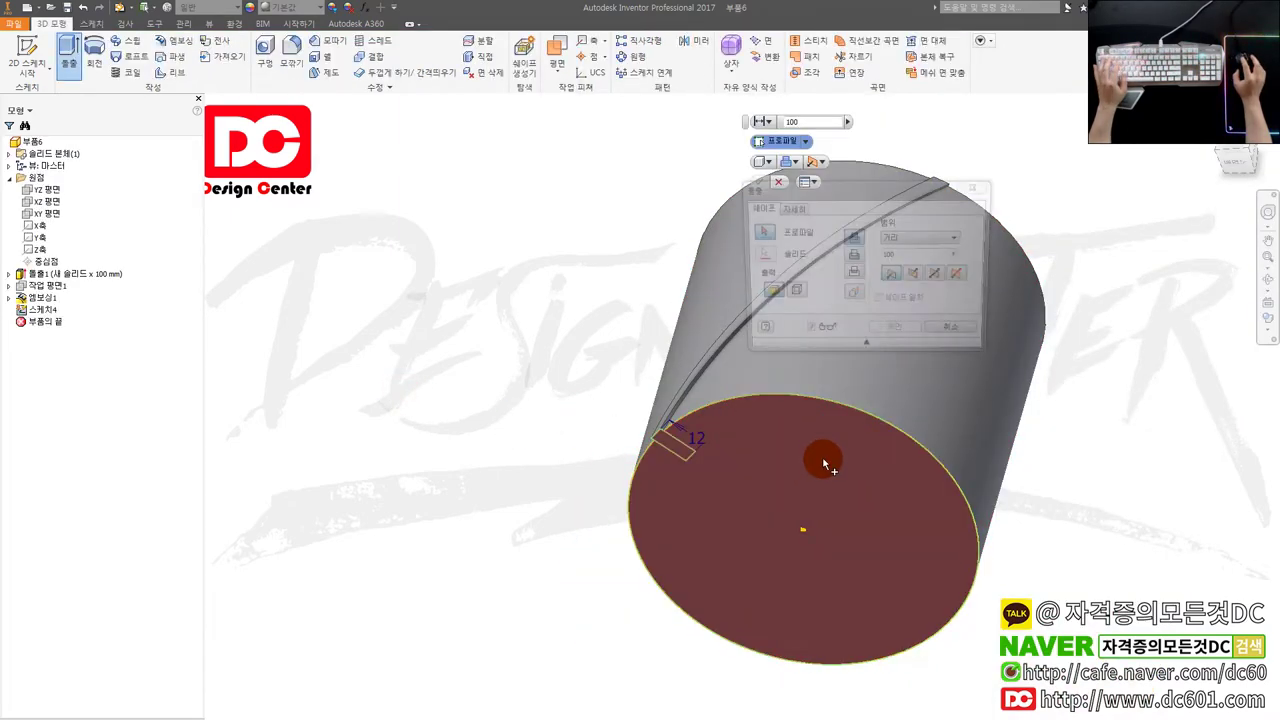
left_click(790, 460)
key("Escape")
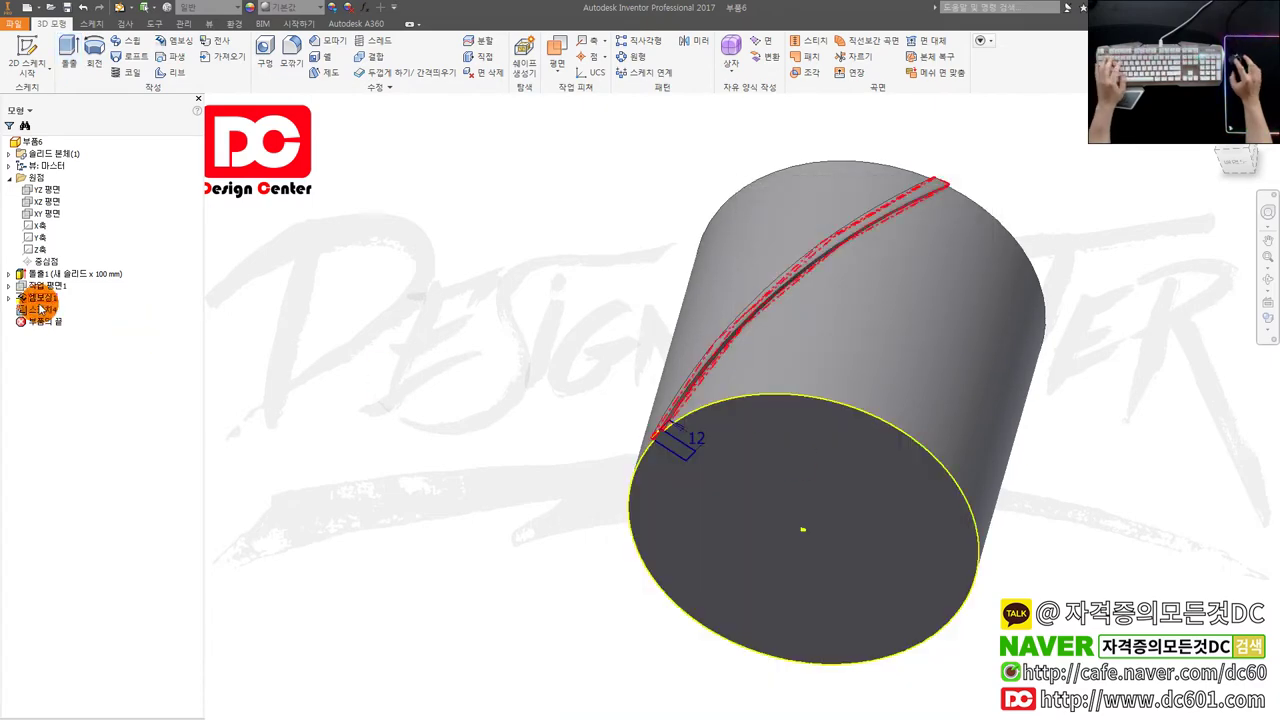
left_click(40, 309)
left_click(351, 351)
scroll(639, 441, "up", 4)
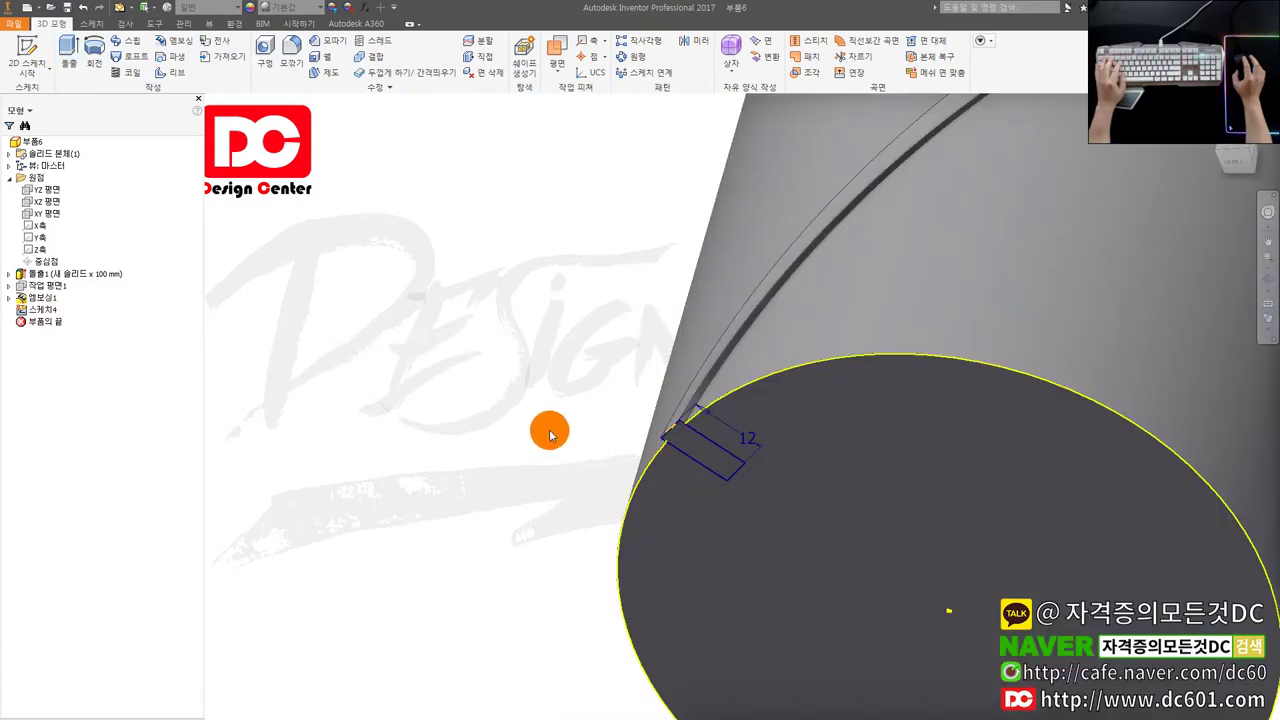
scroll(361, 397, "down", 3)
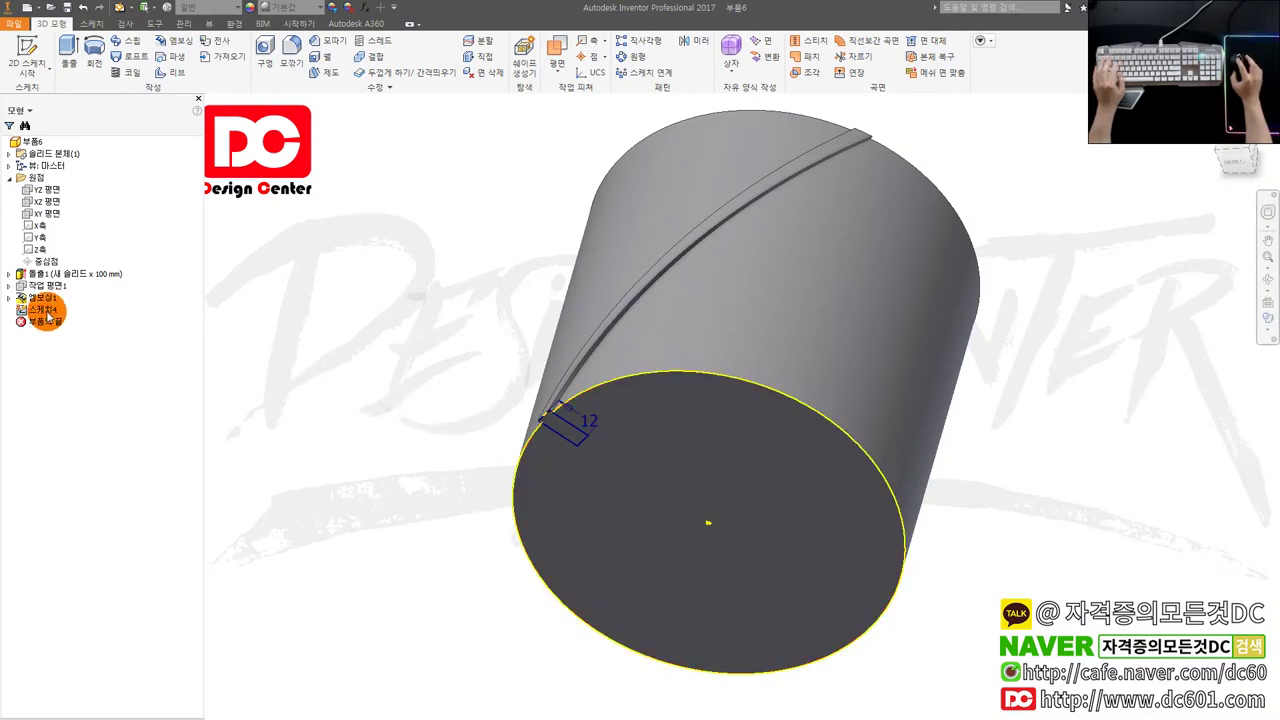
- Roll the part back to before the rectangle sketch and sketch a circle on the end face, centred on the origin and reaching the rim
left_click_drag(63, 313, 64, 311)
key("s")
left_click(627, 438)
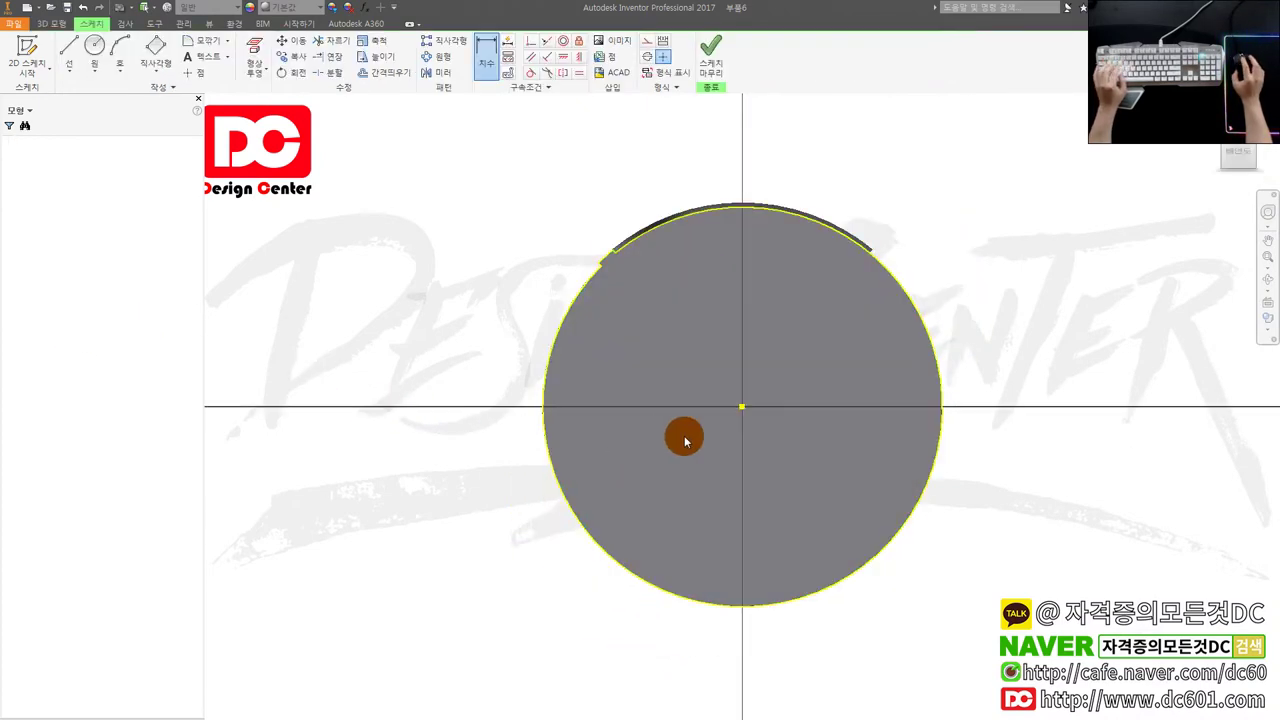
key("c")
left_click(741, 406)
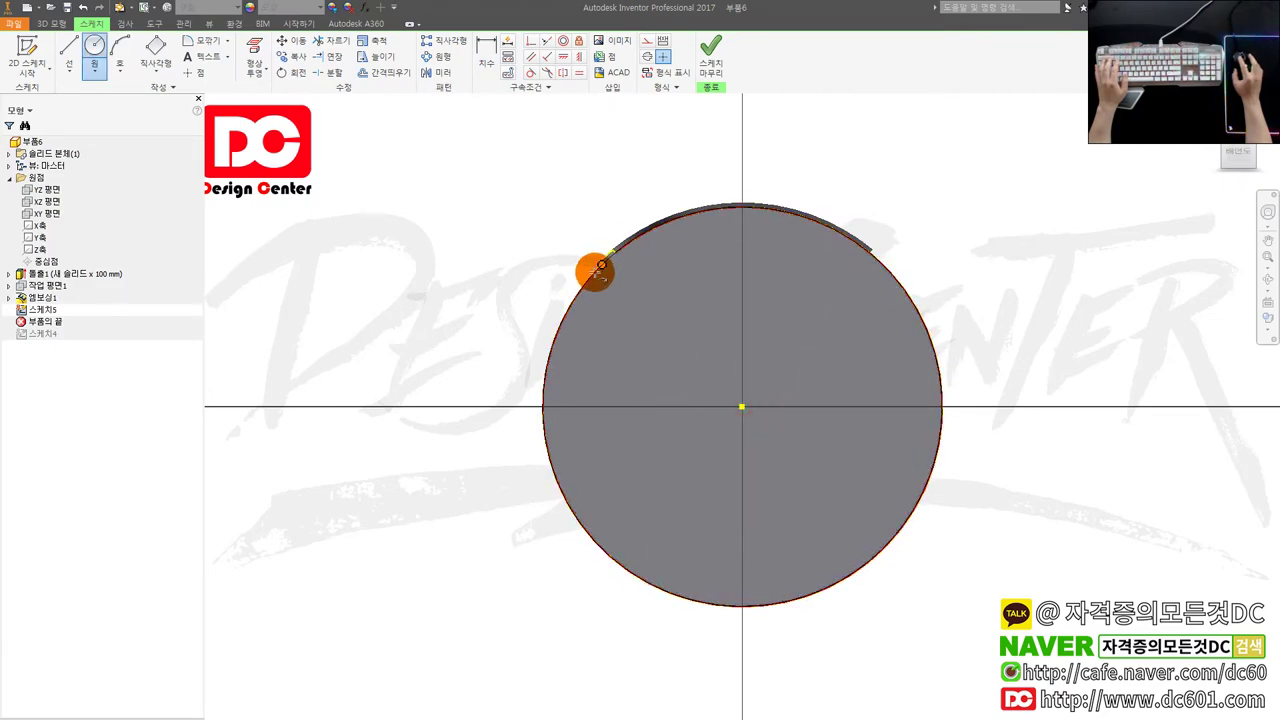
left_click(887, 273)
- Try to cut the circular profile through the cylinder with the extent set to All
scroll(618, 256, "up", 5)
scroll(643, 290, "down", 4)
key("e")
left_click(706, 440)
left_click(853, 255)
left_click(920, 237)
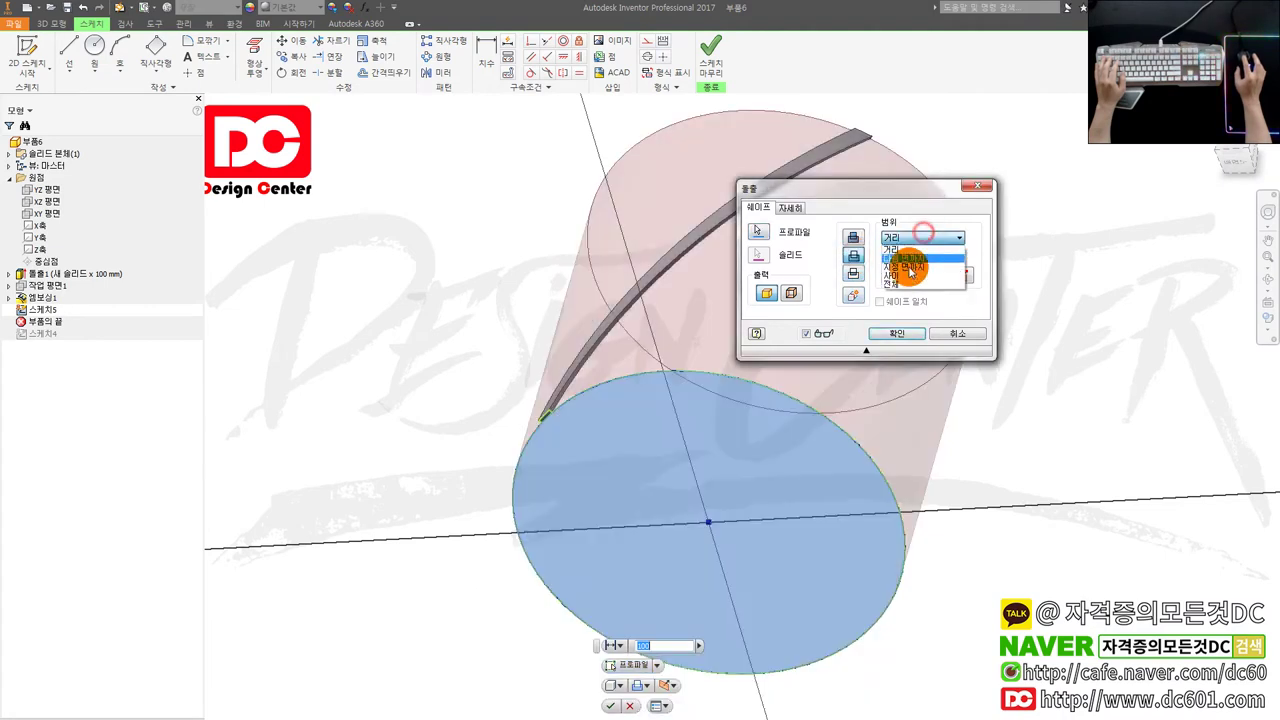
left_click(903, 284)
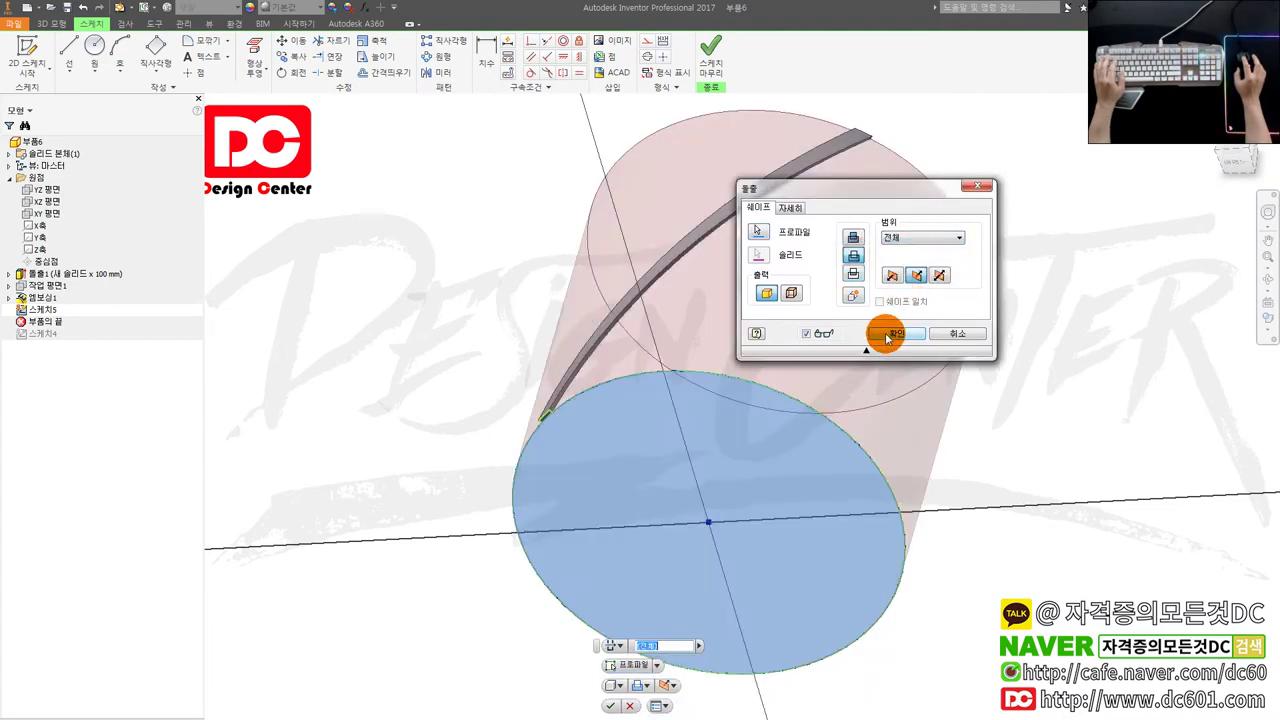
left_click(887, 335)
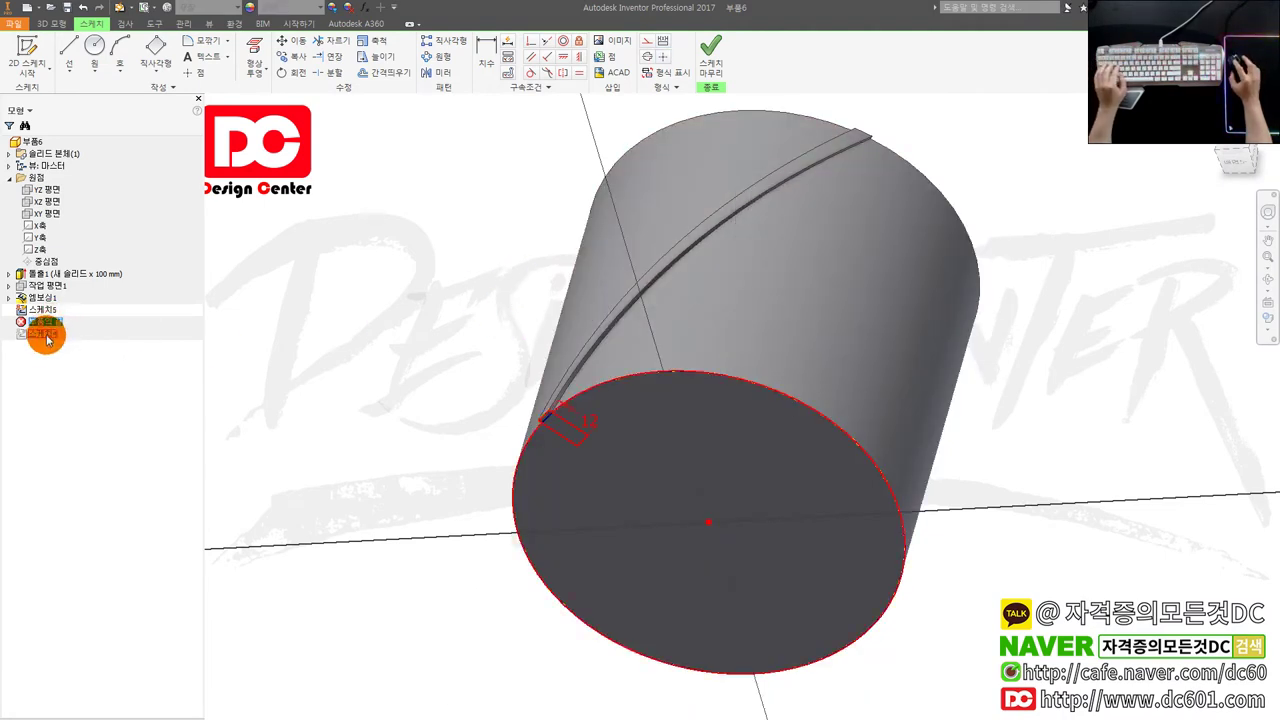
- Undo the circle sketch and roll the part forward past the rectangle sketch again
left_click(278, 323)
key("ctrl+z")
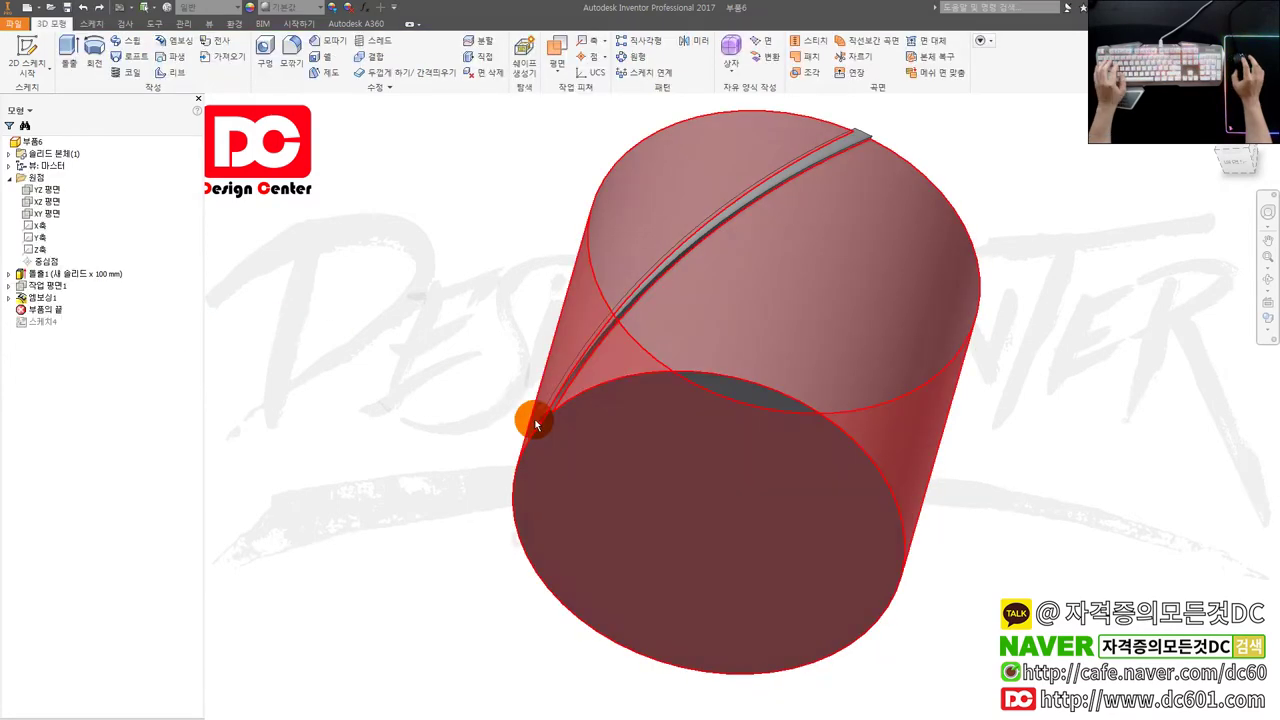
scroll(535, 425, "up", 4)
left_click_drag(44, 330, 46, 333)
scroll(366, 366, "down", 3)
scroll(503, 405, "up", 3)
key("e")
left_click(507, 408)
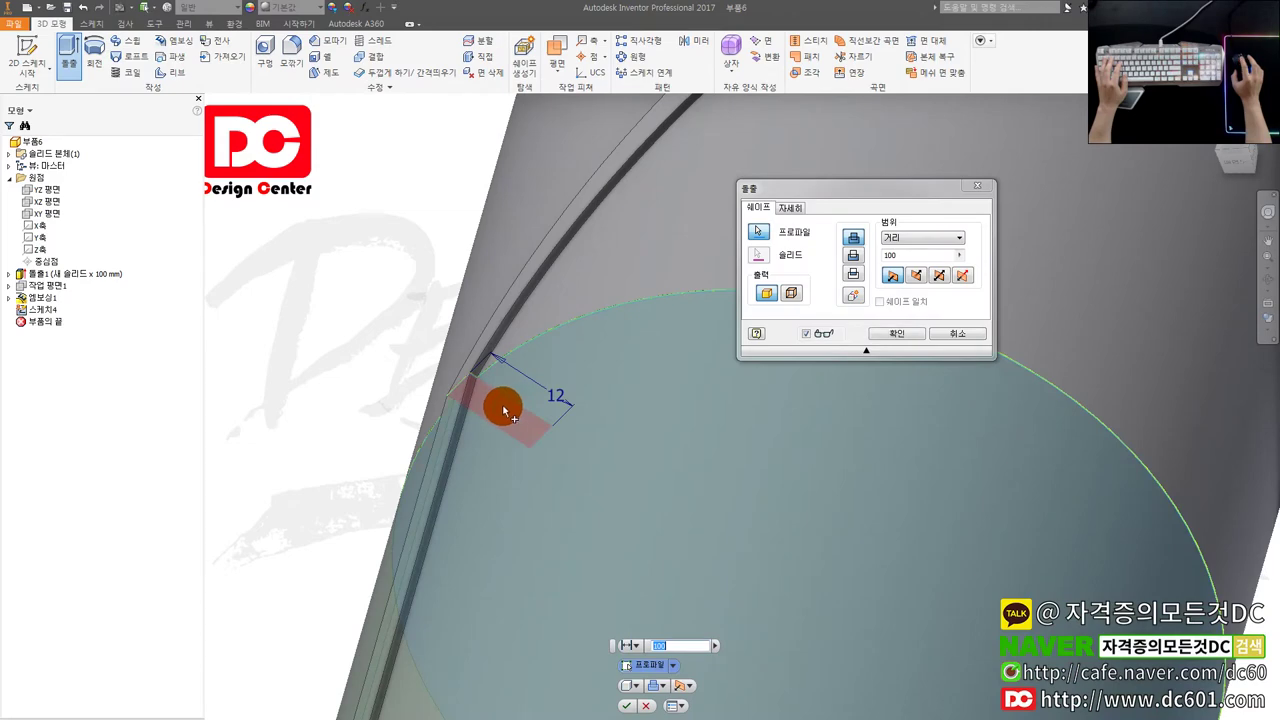
key("Escape")
scroll(458, 386, "up", 3)
- Extrude the whole rectangle at the embossed strip's end 15 mm outward from the end face, joined to the body
key("e")
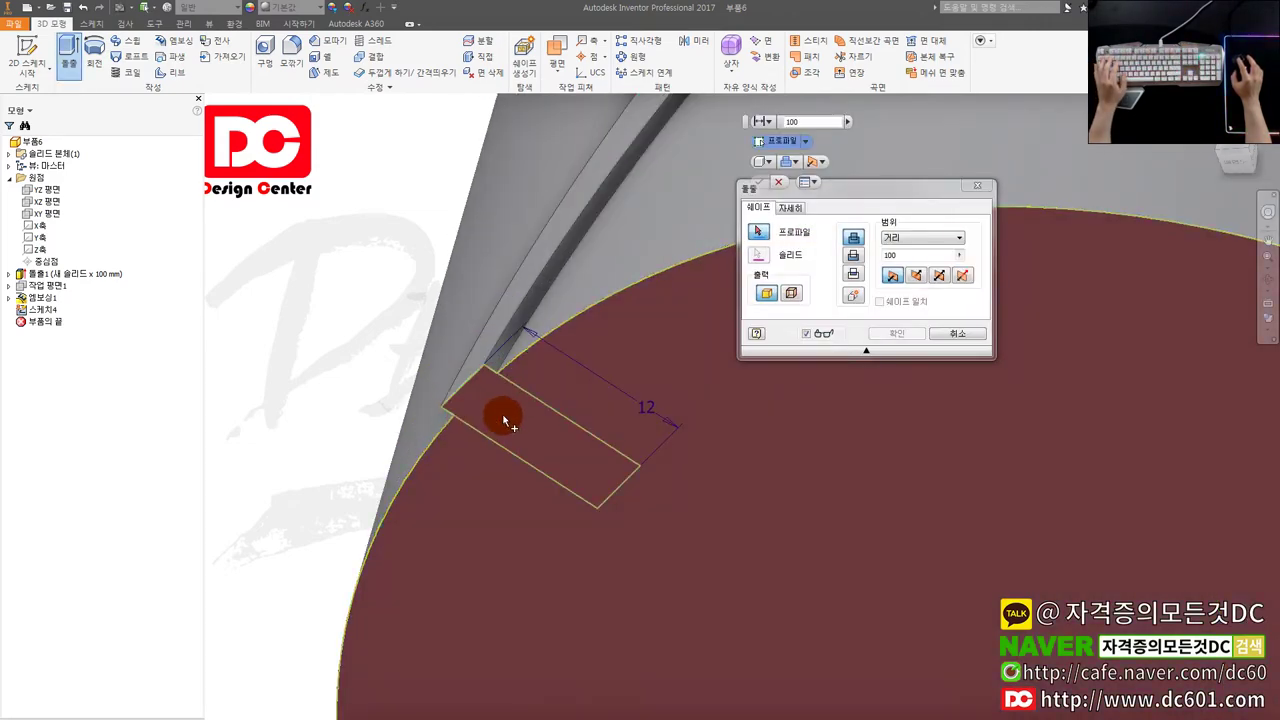
scroll(564, 424, "down", 3)
middle_click_drag(443, 423, 757, 474, "shift")
scroll(757, 474, "up", 2)
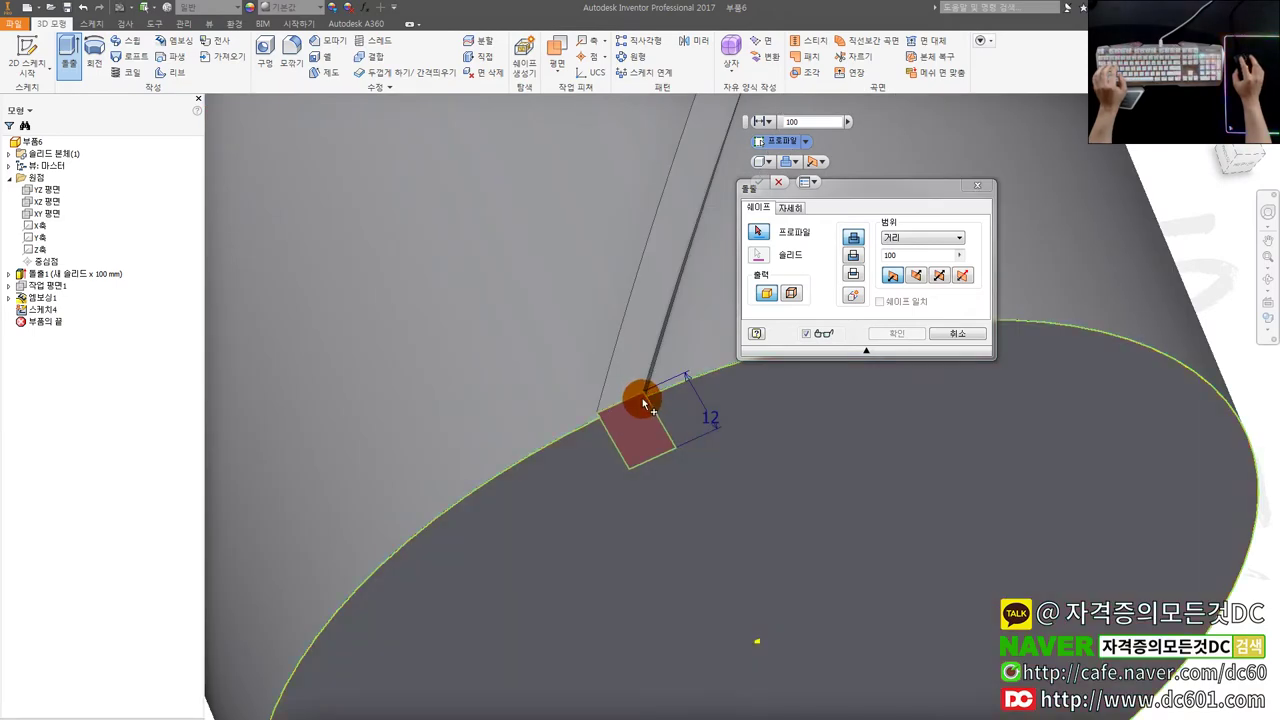
left_click(645, 404)
scroll(652, 396, "down", 2)
left_click_drag(904, 257, 831, 281)
type("1")
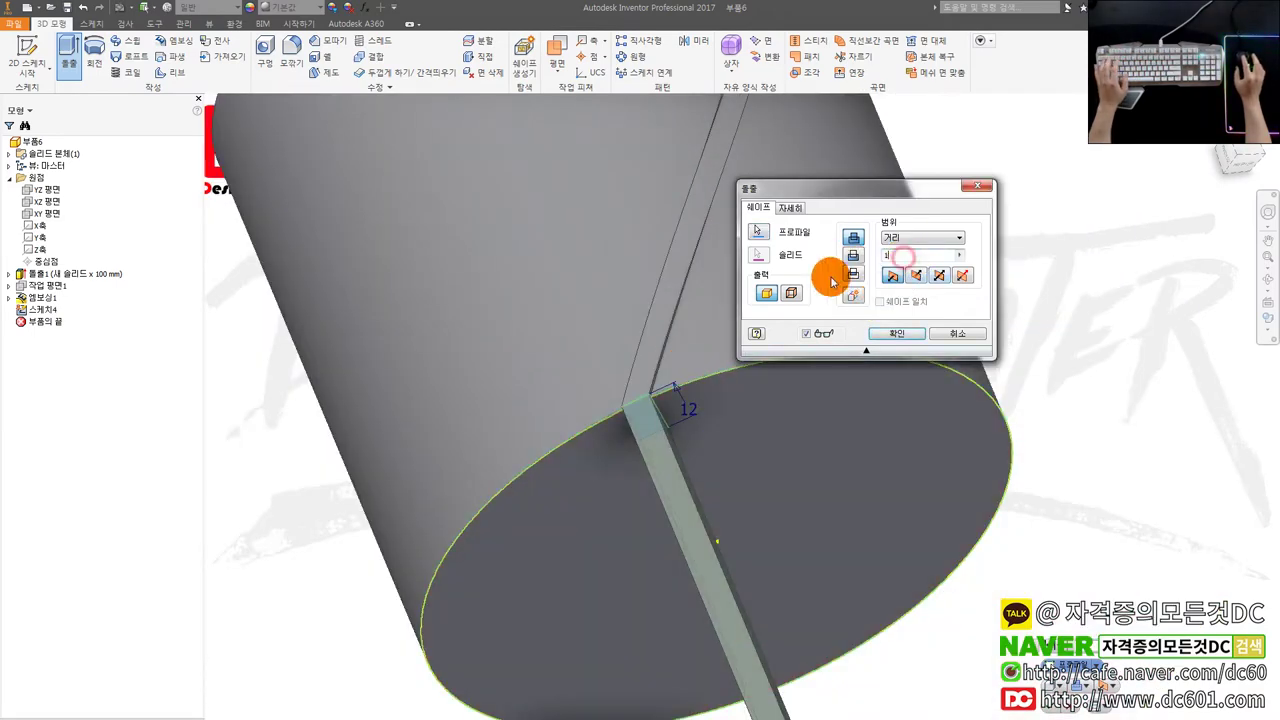
type("2")
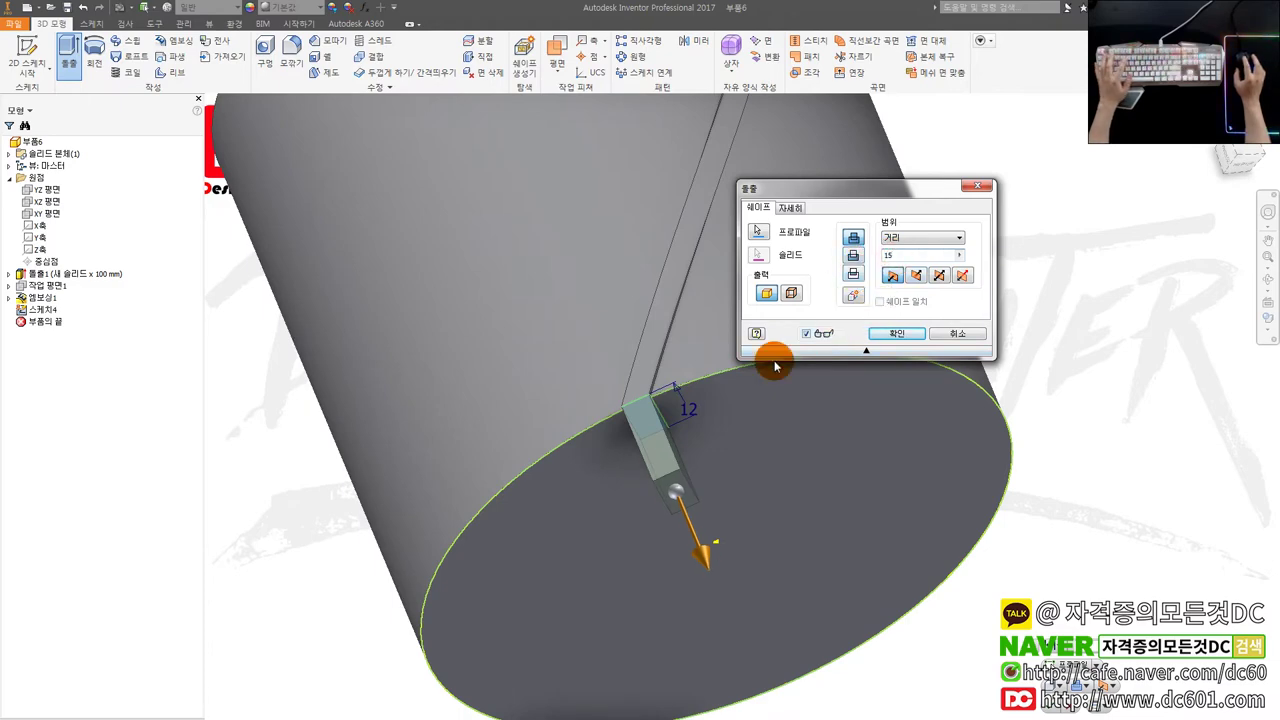
middle_click_drag(681, 397, 614, 363, "shift")
scroll(643, 369, "down", 5)
scroll(637, 353, "up", 3)
scroll(614, 361, "up", 3)
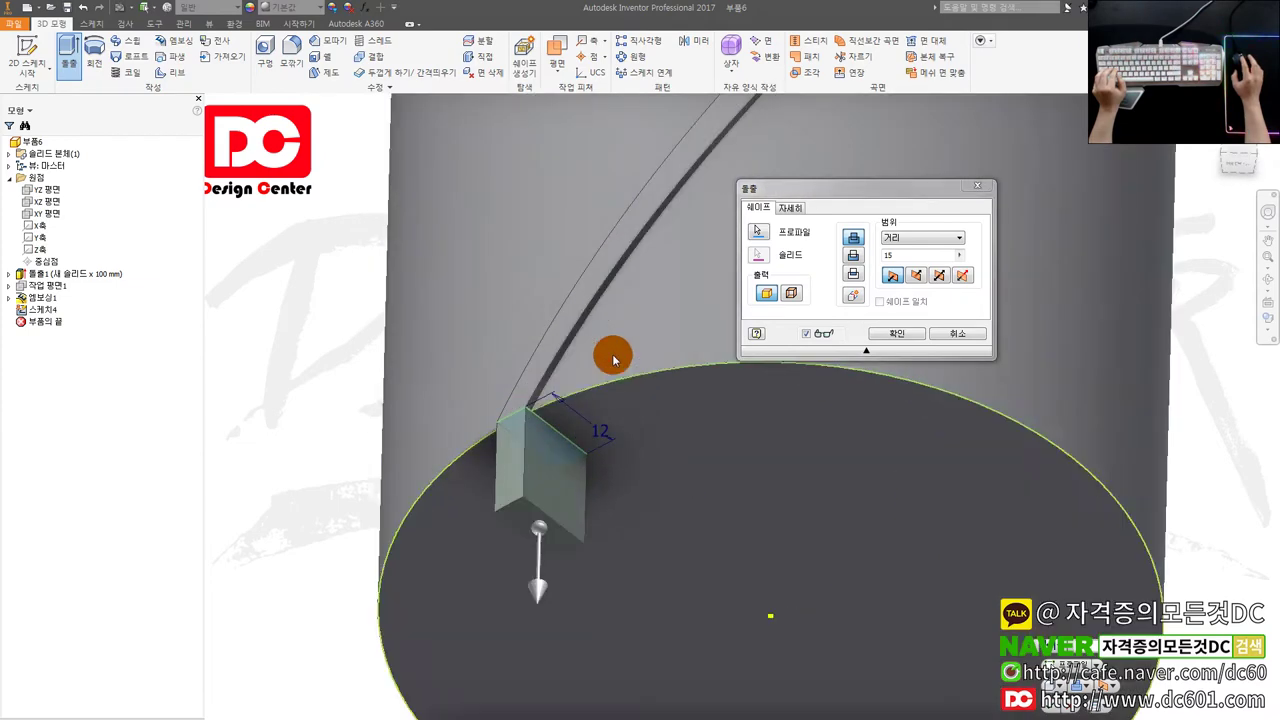
left_click(890, 339)
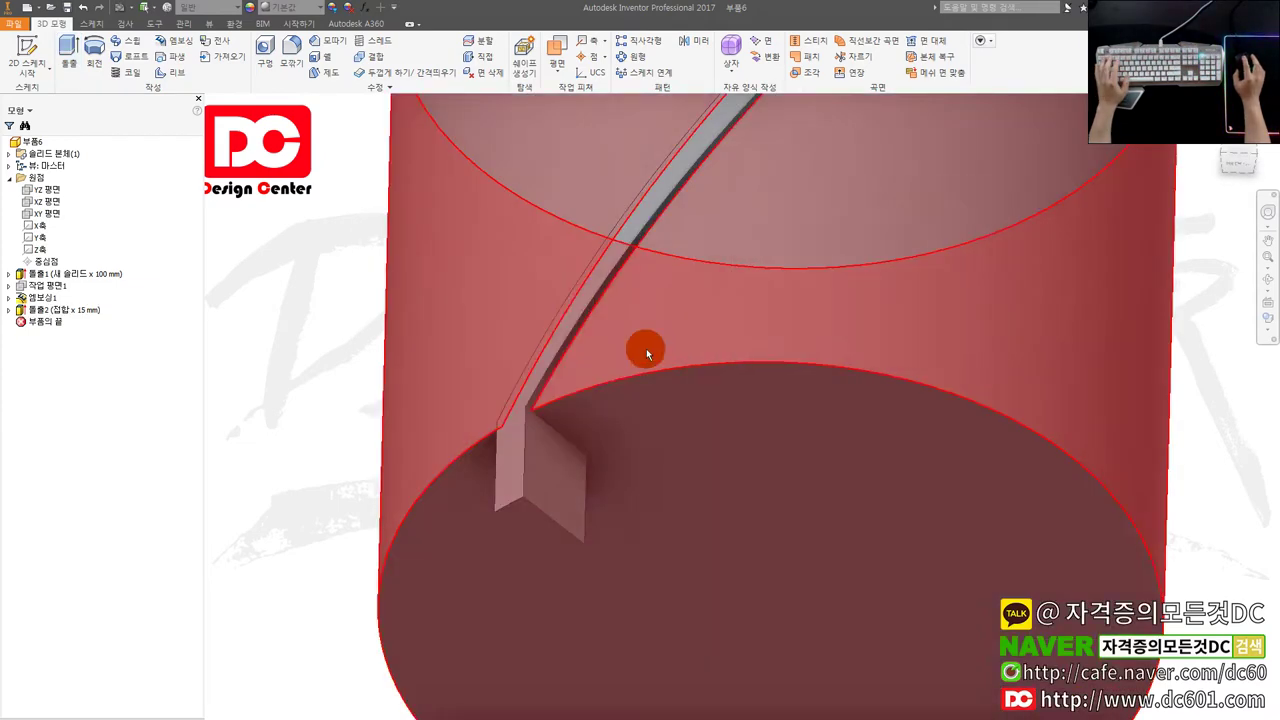
- Sketch a circle on the cylinder's end face, centred on the origin and passing through the inner corner of the strip's end
scroll(697, 357, "down", 3)
left_click(708, 425)
left_click(766, 415)
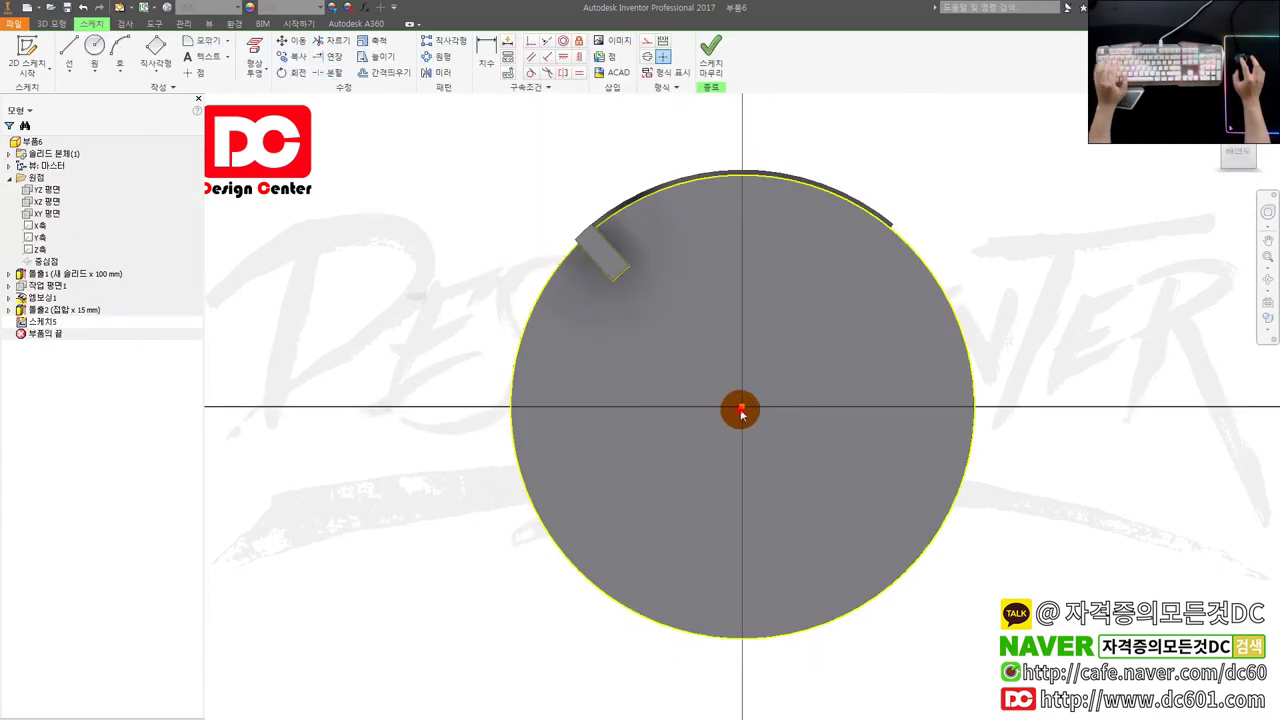
left_click(742, 407)
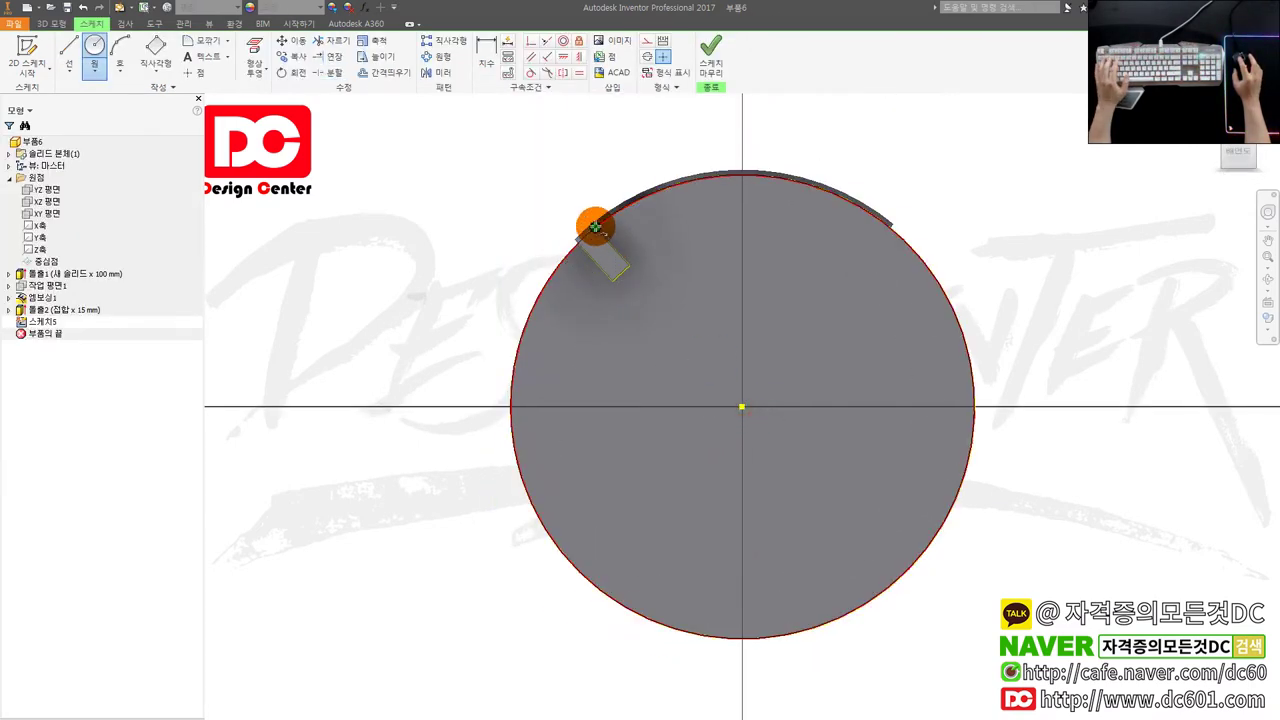
left_click(595, 227)
- Cut the circular profile, including its region under the rectangular block, through the cylinder with the extent set to All
scroll(655, 287, "down", 3)
key("e")
left_click(713, 420)
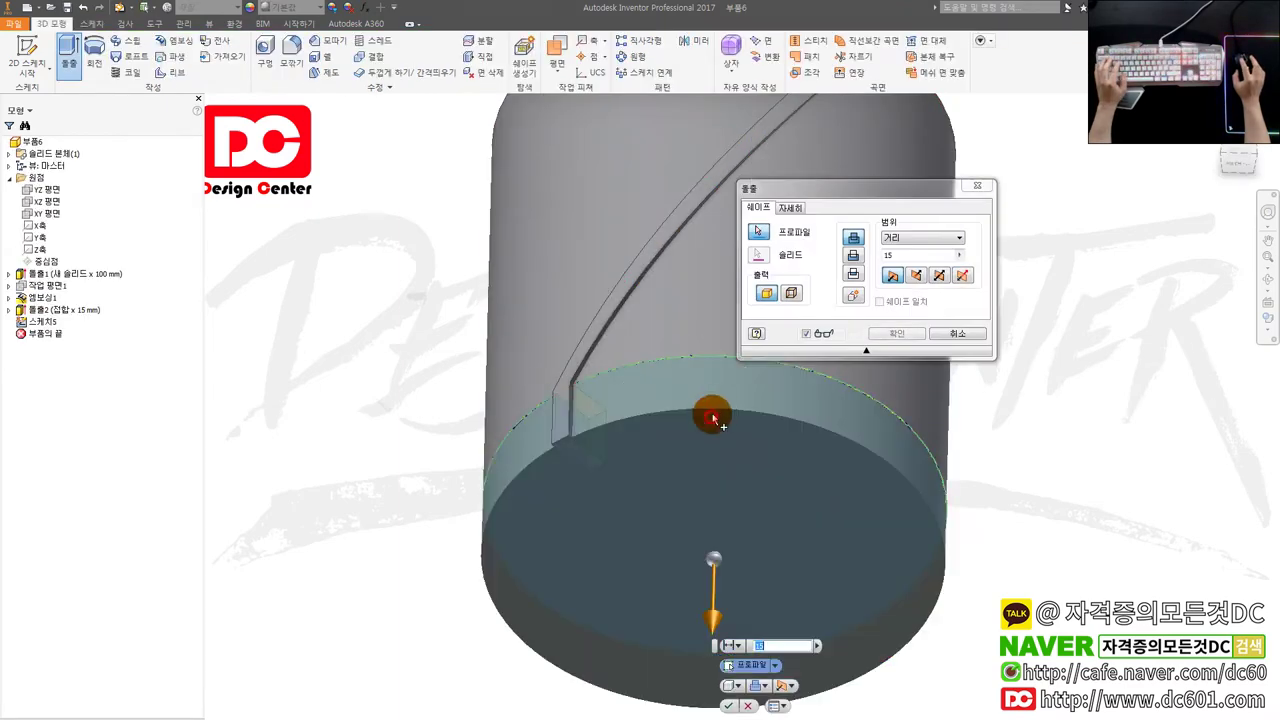
left_click(854, 259)
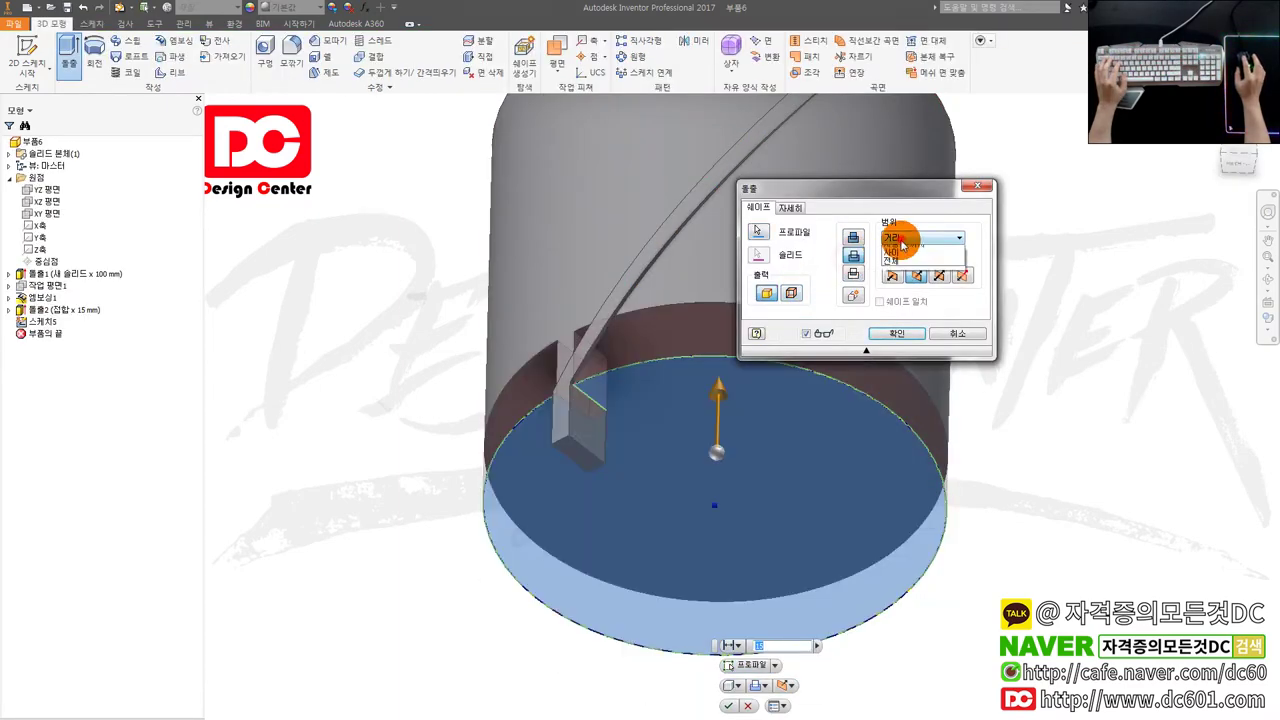
left_click(891, 260)
scroll(588, 408, "up", 2)
left_click(589, 405)
left_click(895, 335)
- Create and finish a sketch on the rectangular block's face where it meets the strip's end
scroll(823, 373, "down", 3)
middle_click_drag(823, 373, 746, 372, "shift")
left_click_drag(746, 372, 603, 423, "shift")
scroll(775, 341, "up", 5)
left_click(680, 397)
key("s")
key("c")
key("s")
- Sweep the block's rectangular face profile along the curved edge of the embossed strip, joined to the body
key("ctrl+shift+s")
mouse_move(686, 412)
middle_mouse_down("shift")
mouse_move(745, 370)
mouse_move(801, 356)
mouse_move(770, 362)
middle_mouse_up("shift")
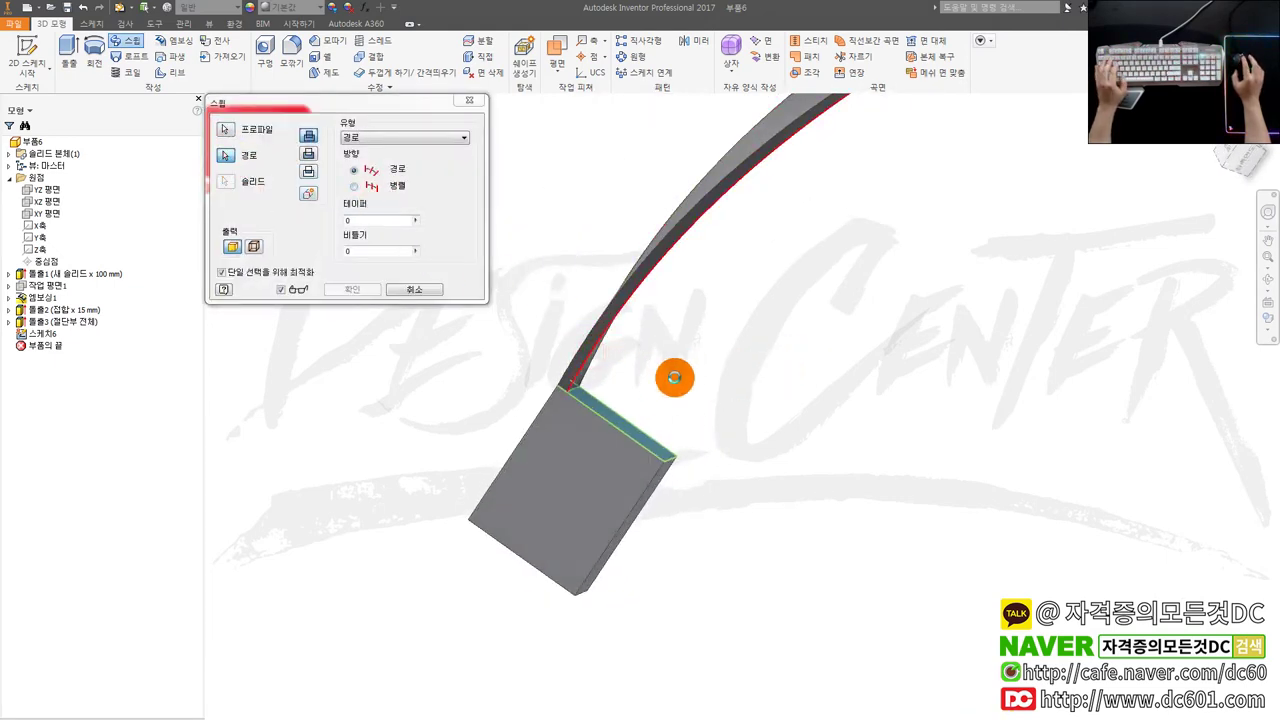
left_click(352, 289)
scroll(661, 380, "down", 5)
middle_click_drag(745, 371, 940, 352, "shift")
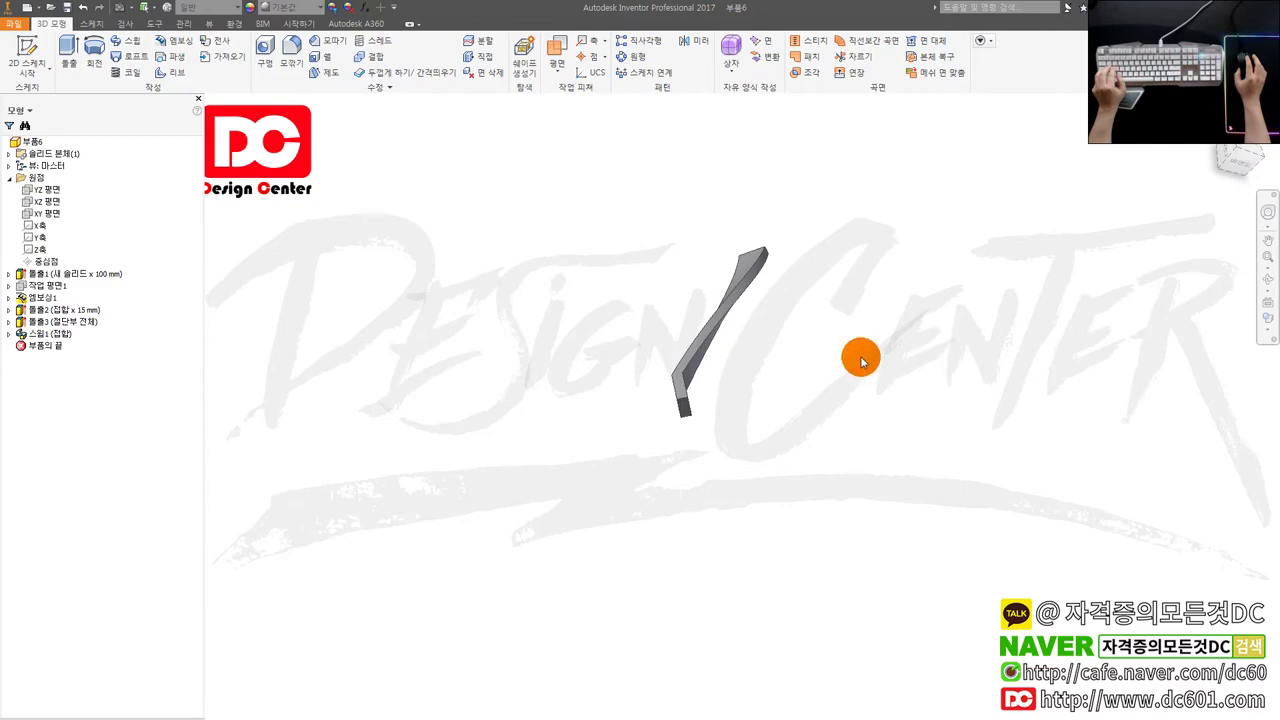
- Start a fillet on one edge of the bend between the block and the swept strip, with a 10 mm radius
scroll(650, 361, "up", 3)
middle_click_drag(759, 397, 685, 413, "shift")
scroll(684, 413, "up", 3)
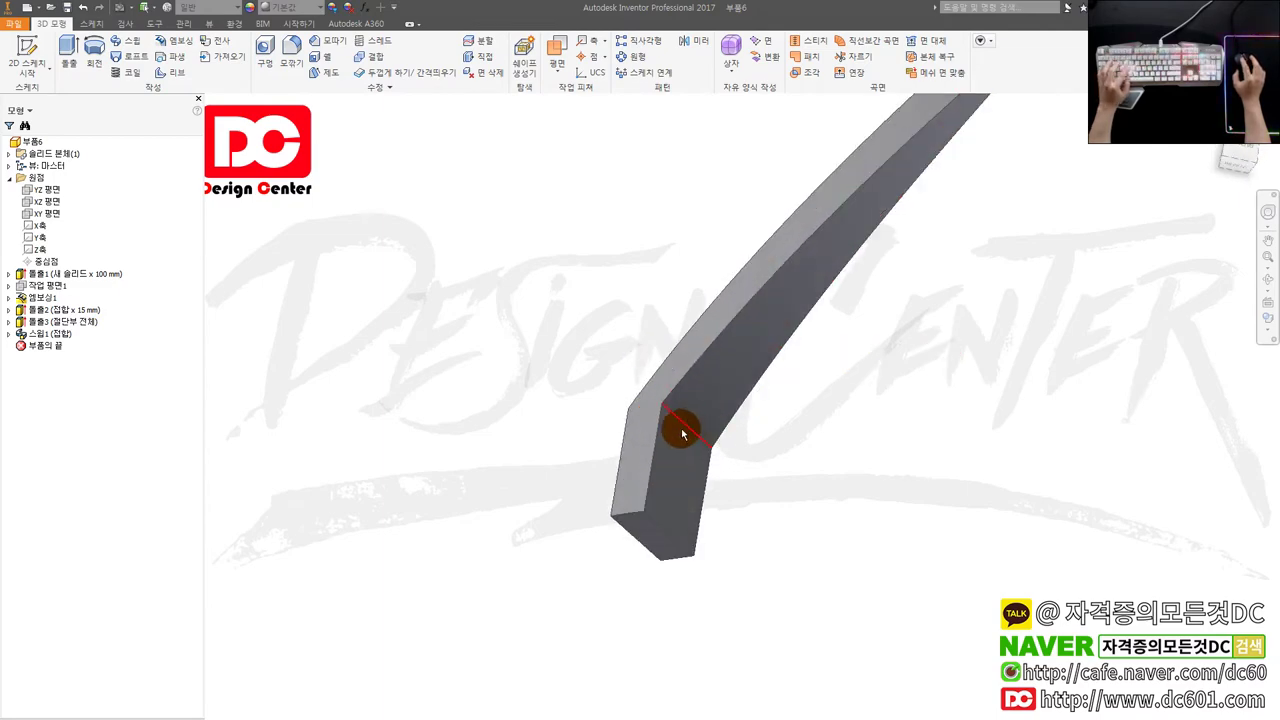
key("f")
key("alt+Tab")
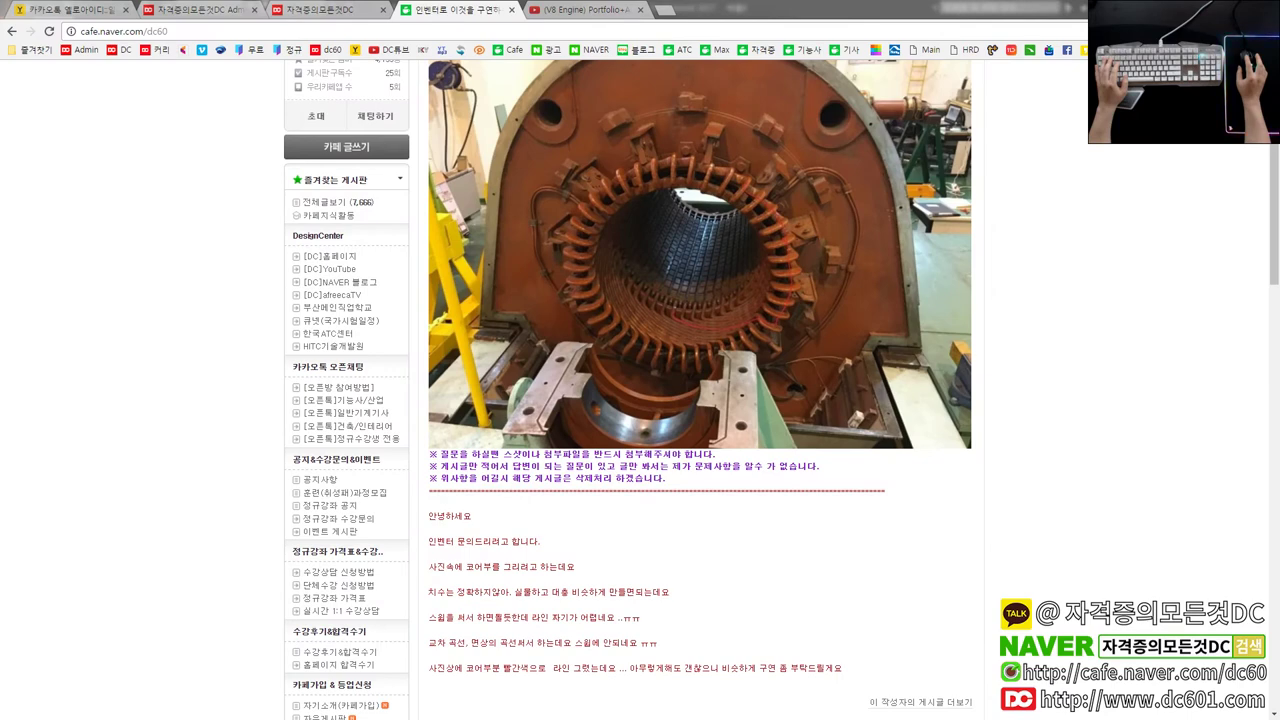
key("alt+Tab")
left_click(673, 420)
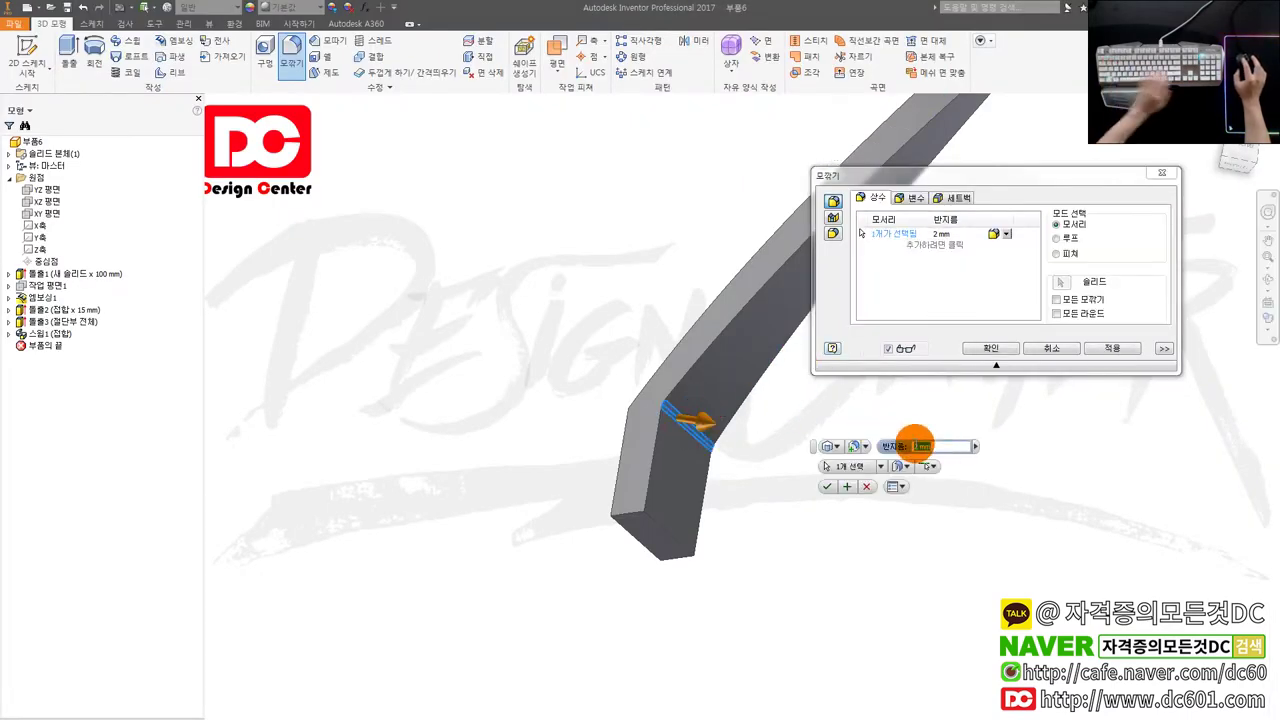
type("10")
- Add the bend's opposite edge to the fillet and apply it with a 20 mm radius
middle_click_drag(686, 424, 651, 449, "shift")
left_click(811, 463)
left_click_drag(1055, 497, 998, 501)
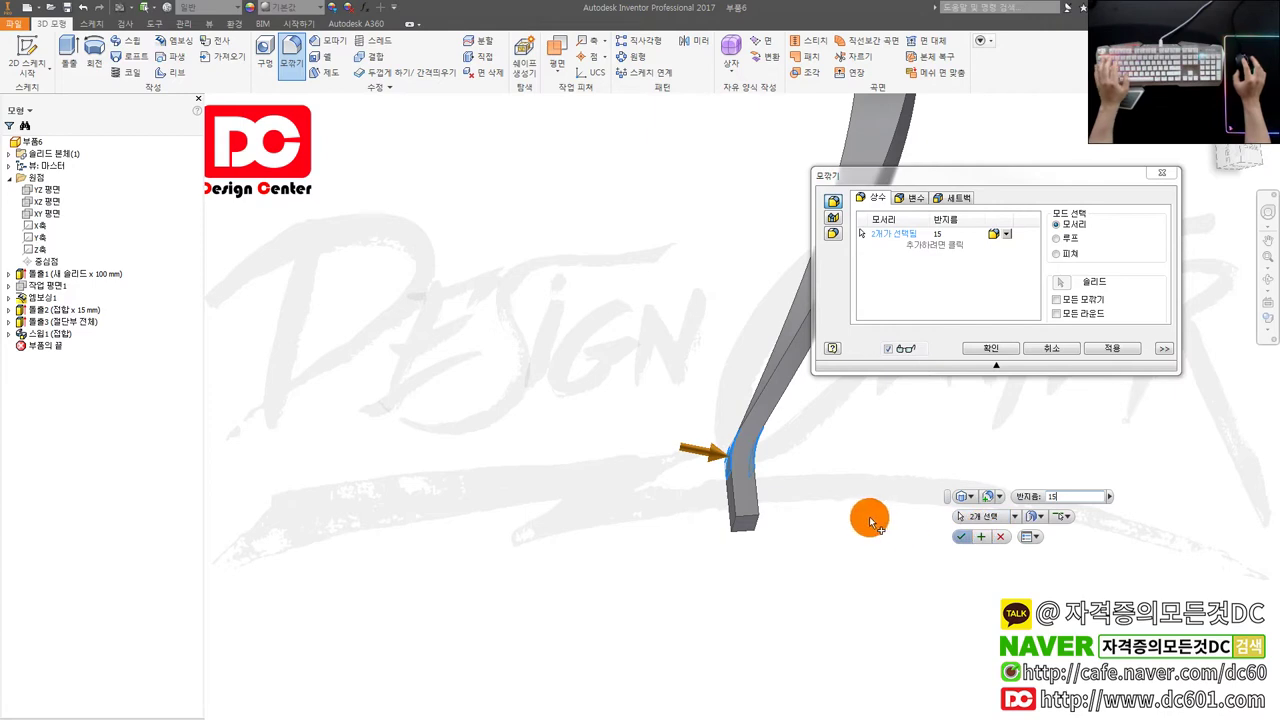
middle_click_drag(869, 518, 829, 523, "shift")
left_click_drag(1060, 498, 1014, 498)
type("20")
left_click(961, 540)
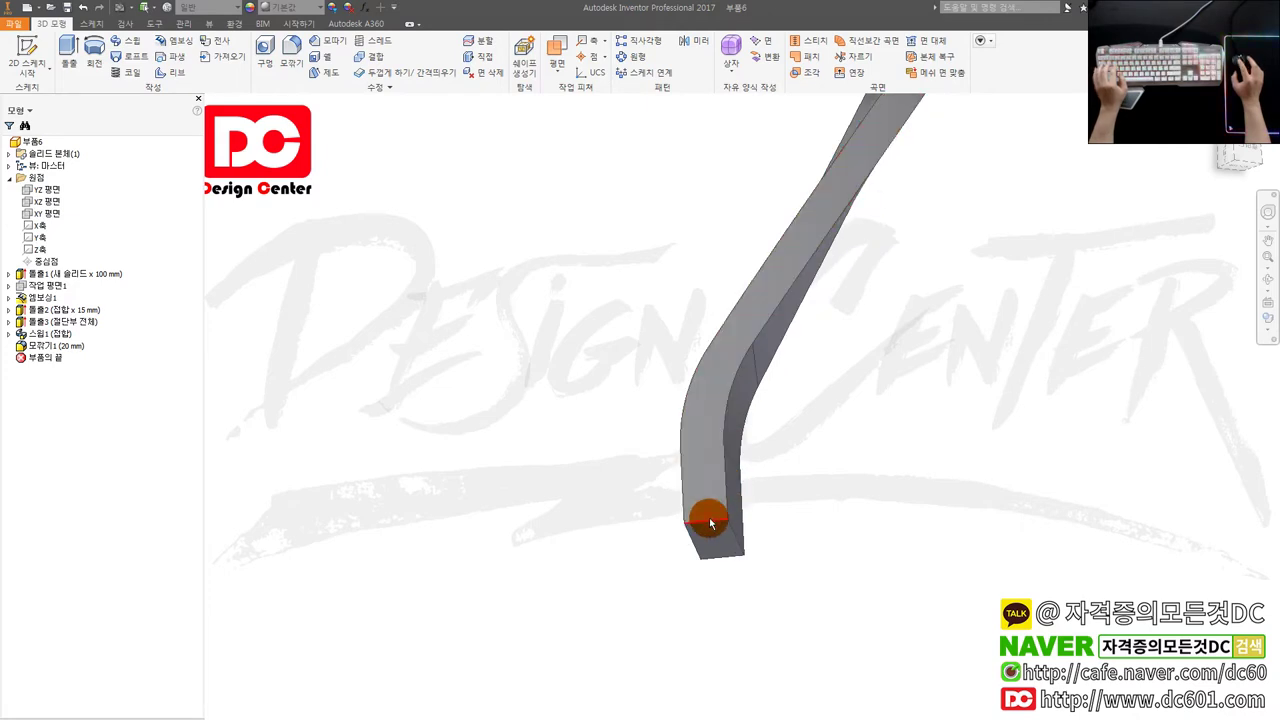
- Fillet the two opposite short edges at the block's free end with a 3 mm radius
key("f")
middle_click_drag(763, 508, 749, 494, "shift")
left_click(951, 233)
type("3")
scroll(768, 551, "up", 2)
left_click(776, 573)
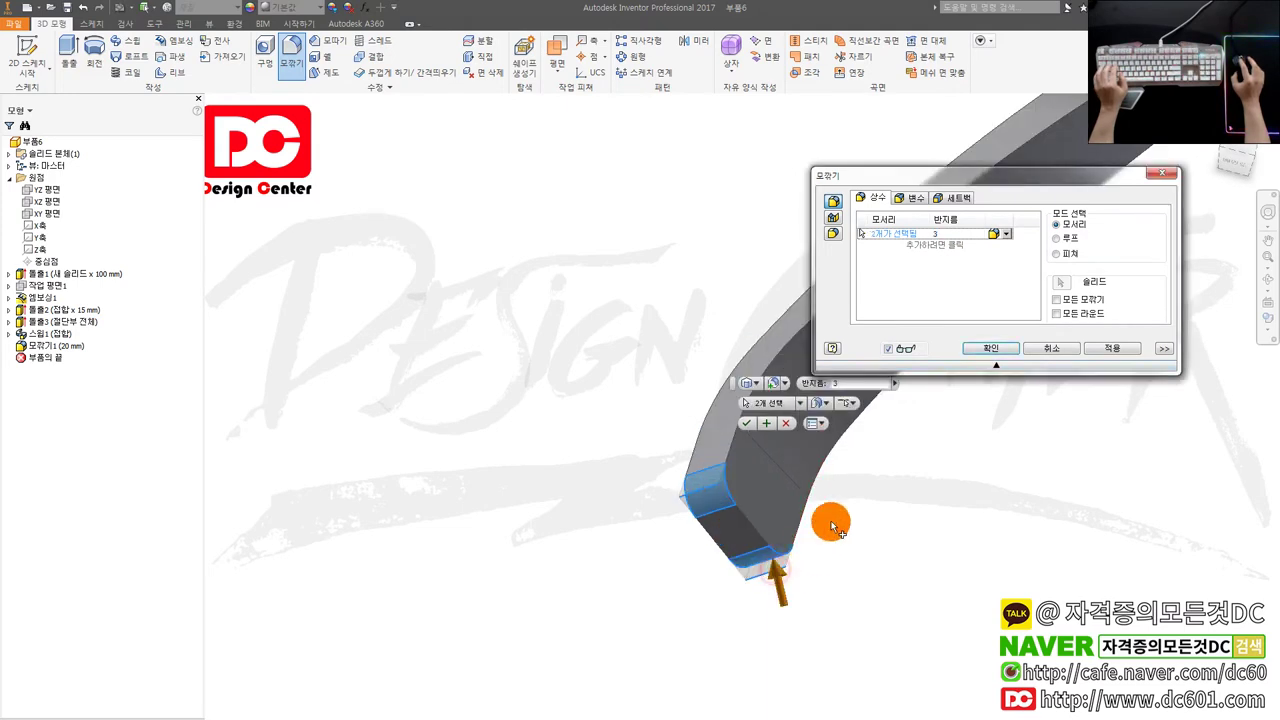
left_click(984, 349)
- Fillet all outer rounds of the bar with a 0.5 mm radius
key("F6")
left_click(695, 309)
scroll(717, 327, "down", 3)
middle_click_drag(837, 321, 782, 362, "shift")
key("f")
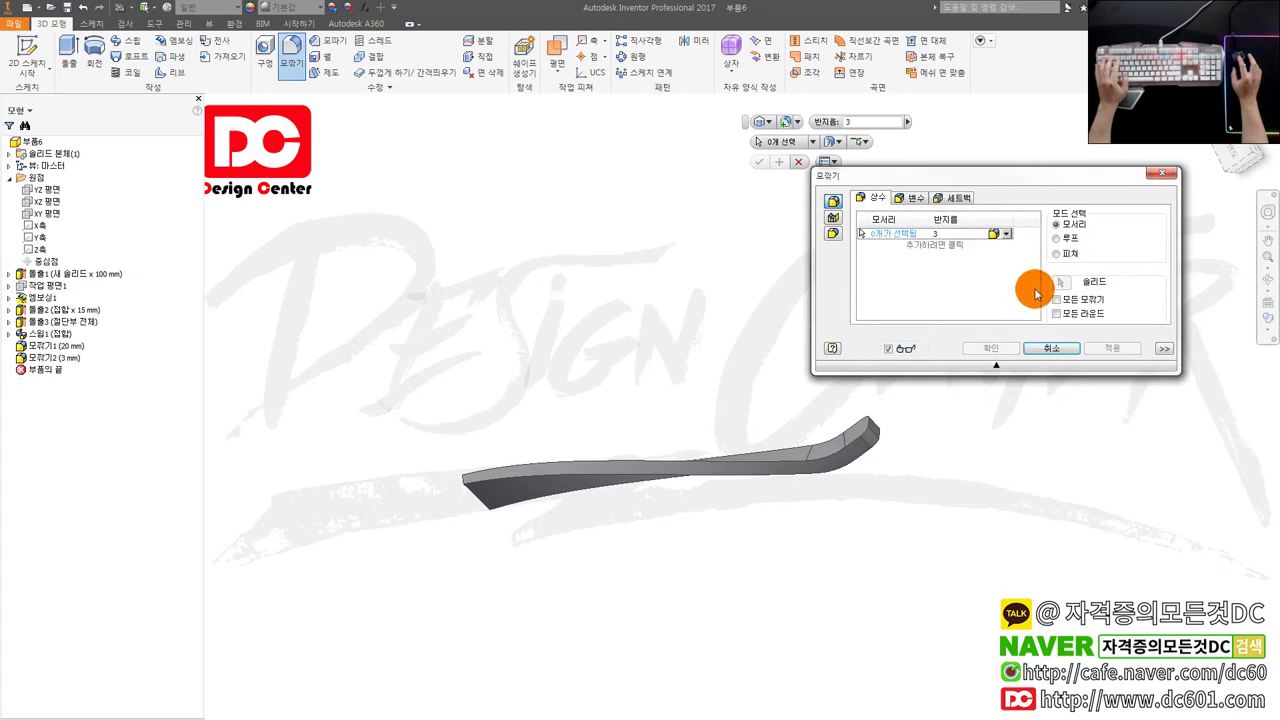
left_click(1075, 315)
scroll(973, 452, "up", 3)
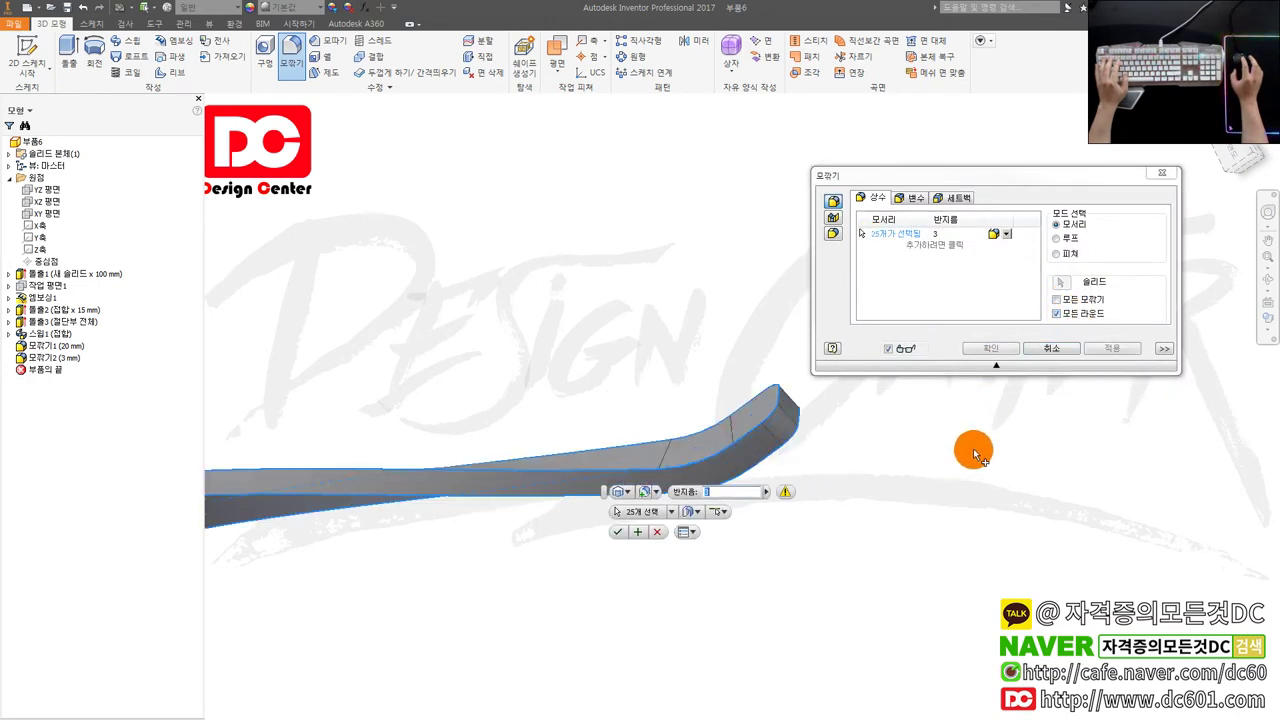
type("1")
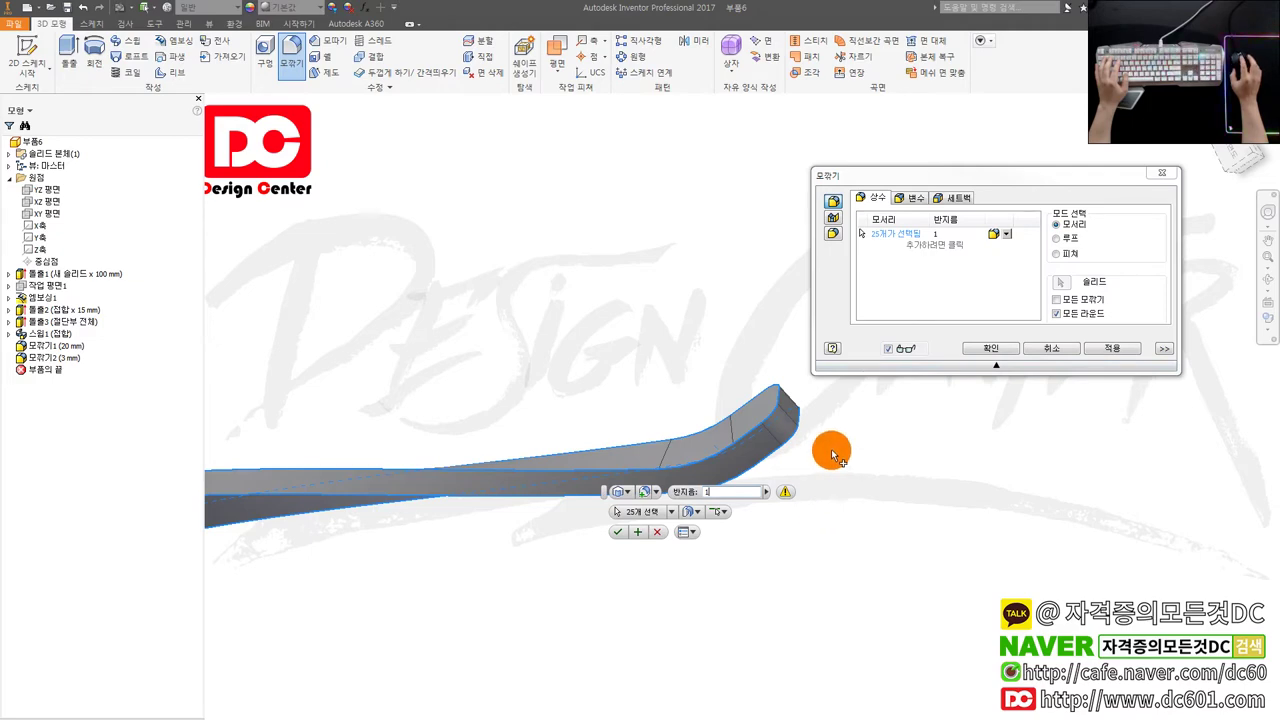
scroll(822, 475, "up", 4)
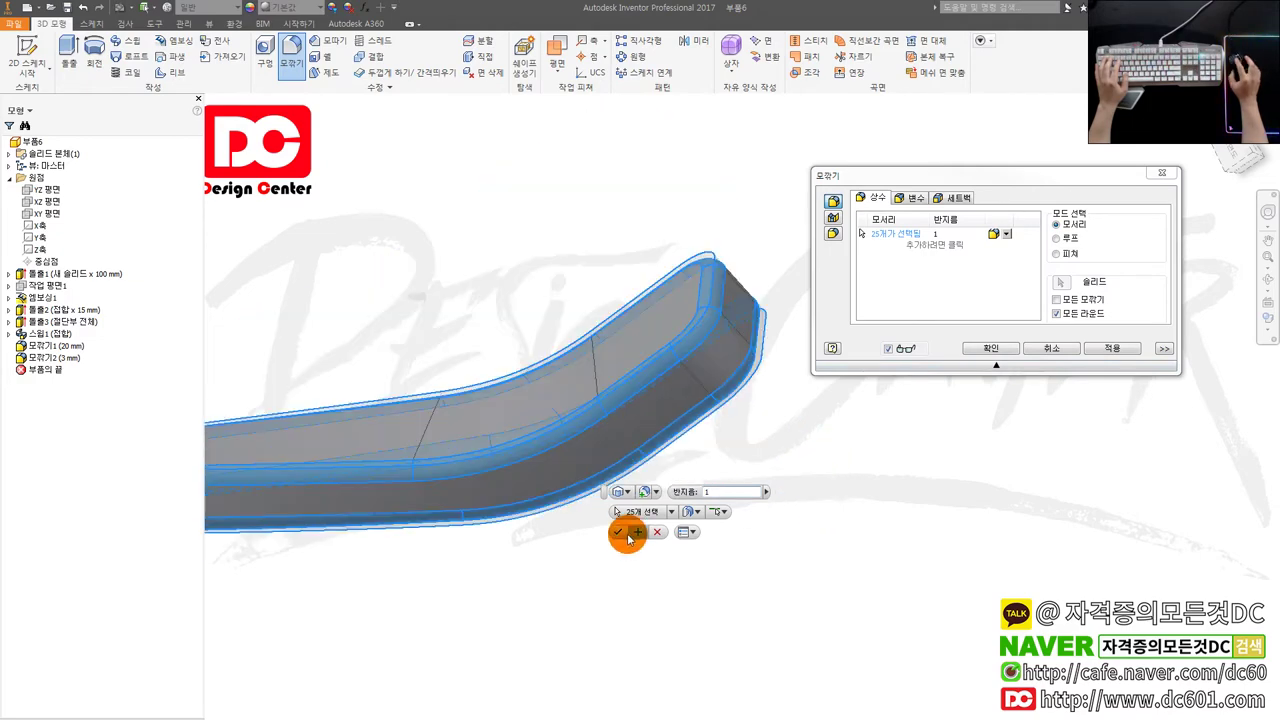
left_click(712, 492)
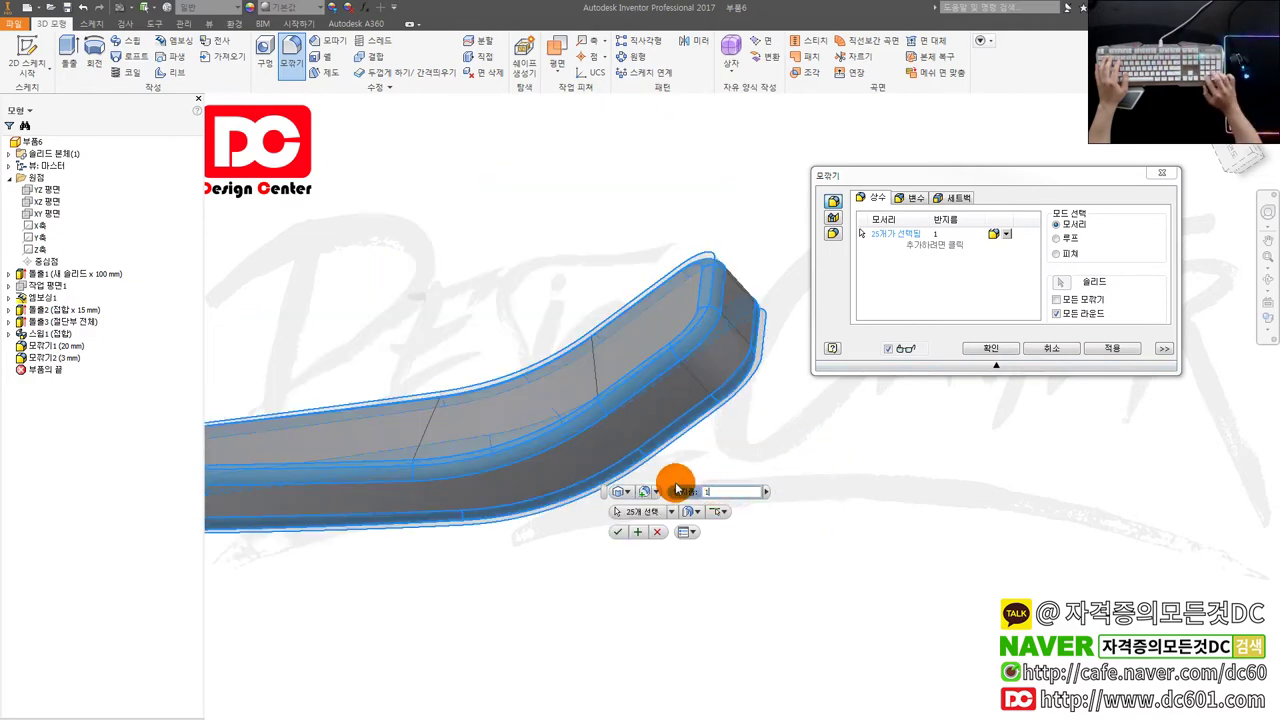
type("0.5")
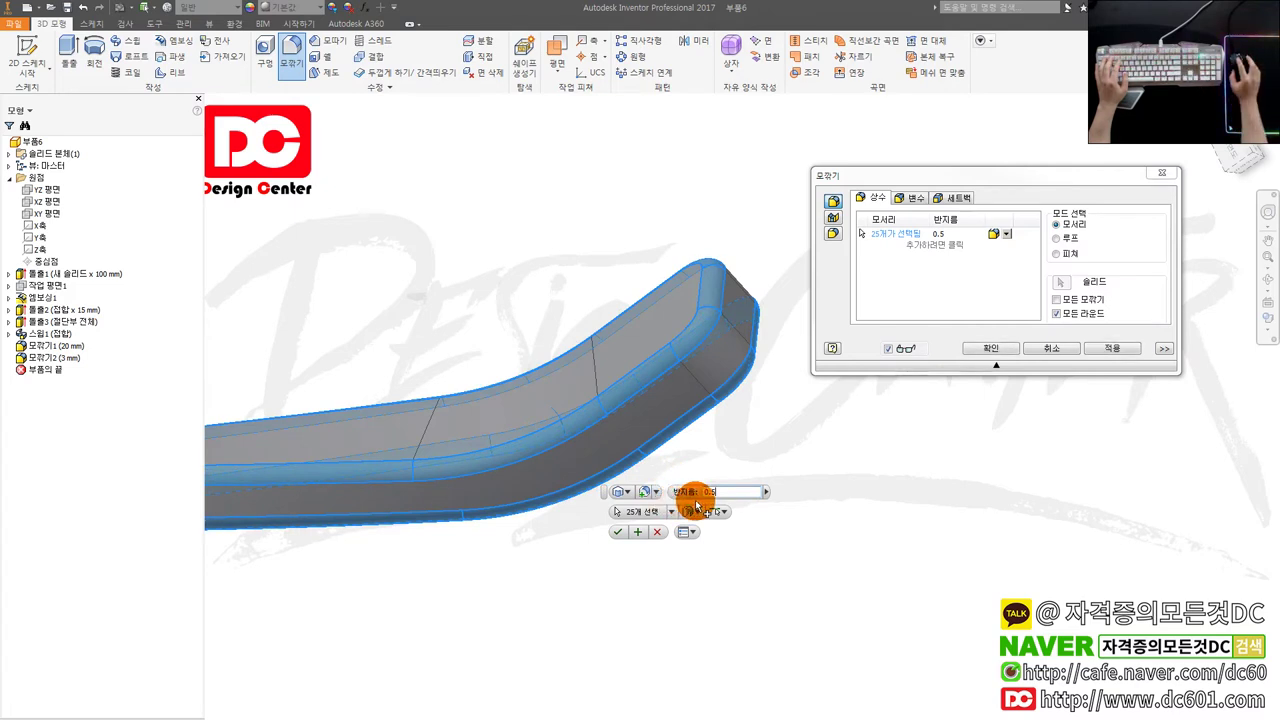
left_click(615, 533)
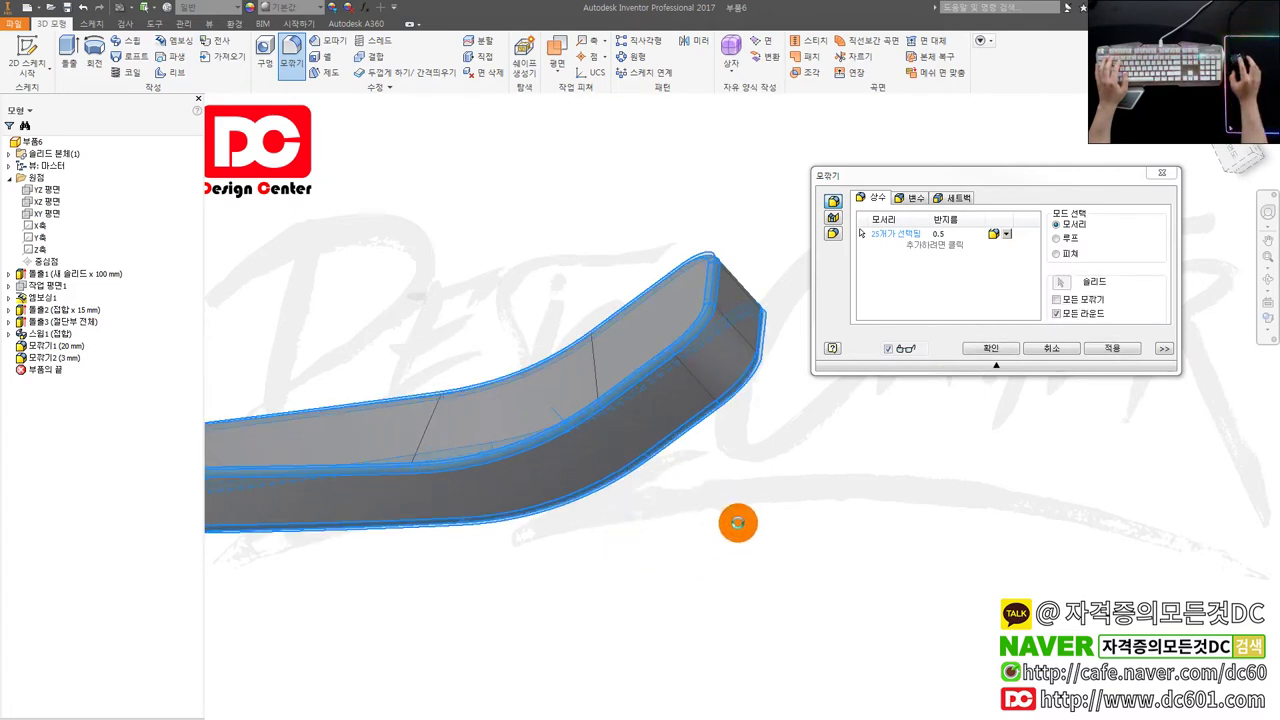
scroll(759, 523, "down", 4)
scroll(759, 521, "down", 3)
middle_click_drag(731, 503, 606, 515, "shift")
middle_click_drag(659, 481, 813, 515, "shift")
key("m")
key("i")
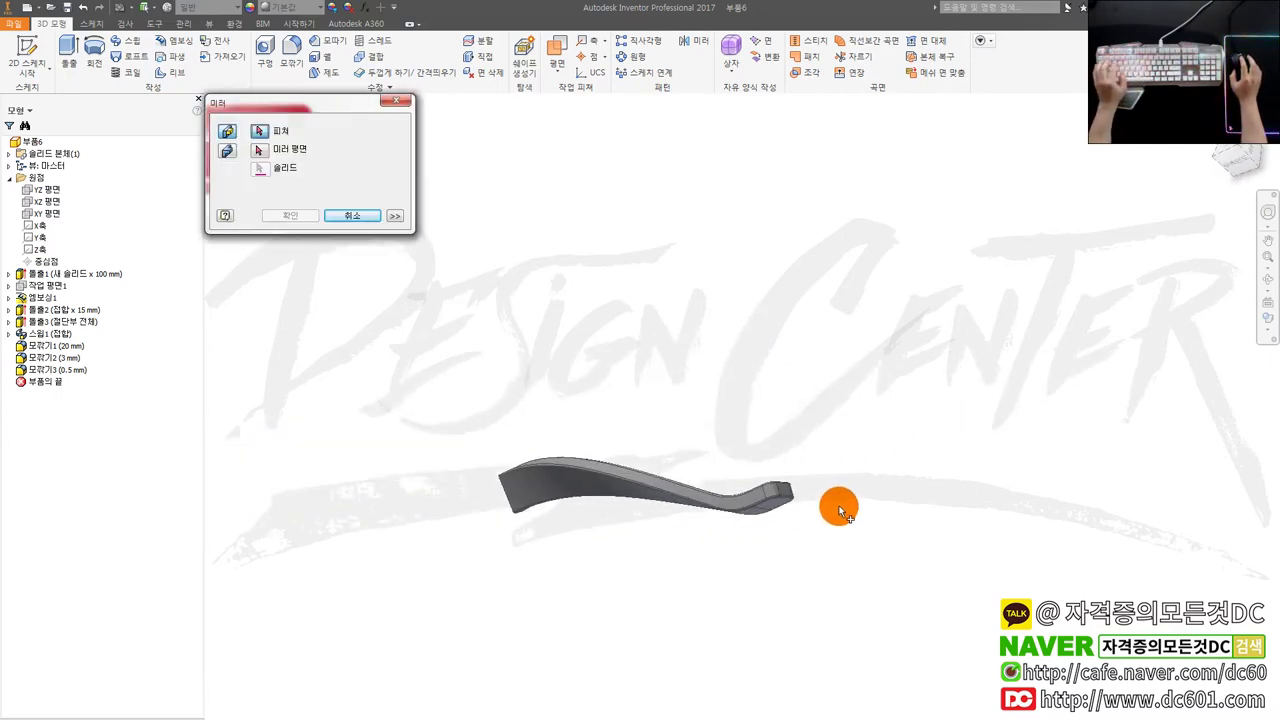
key("Escape")
- Set up a circular pattern of the whole solid around the Z axis
key("ctrl+shift+o")
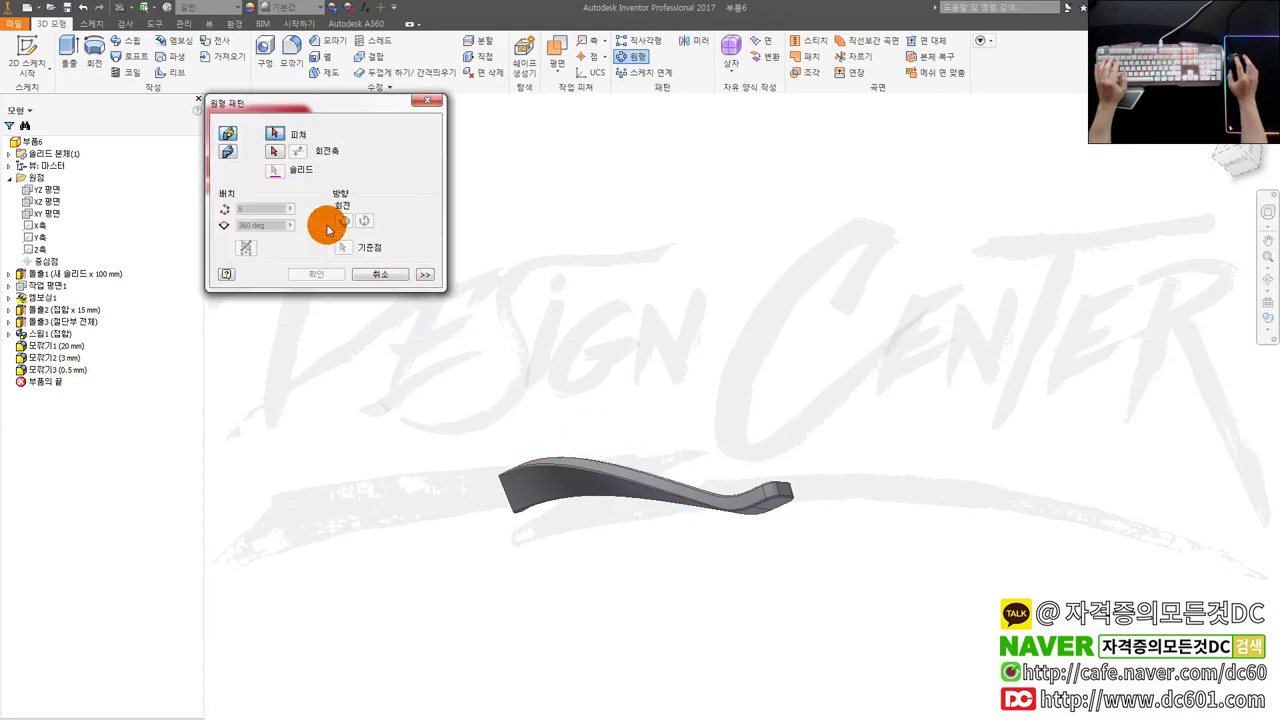
left_click(230, 150)
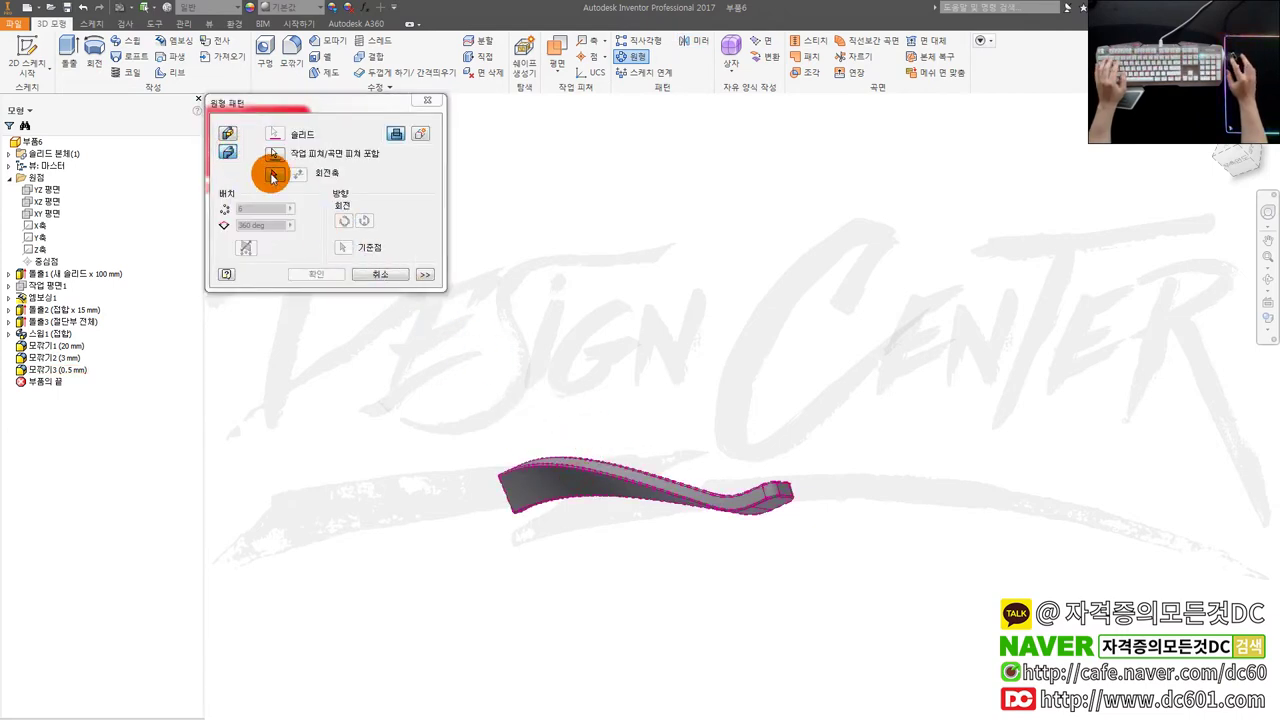
left_click(274, 174)
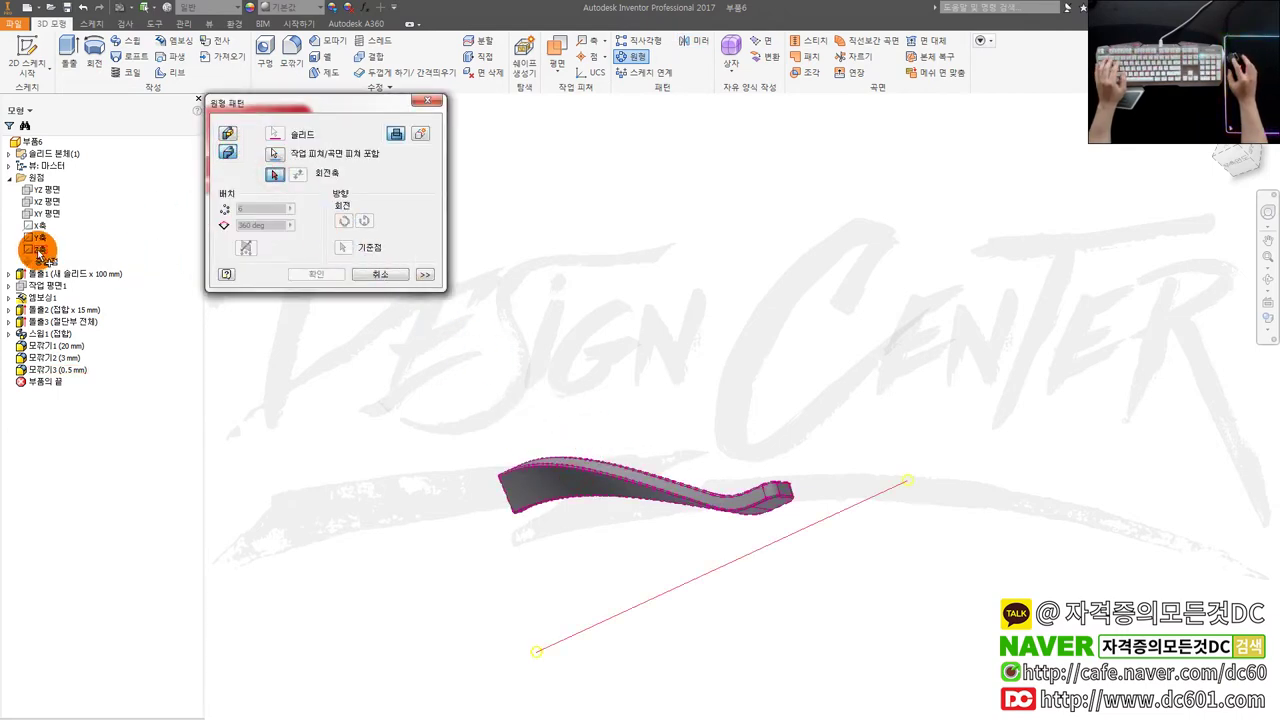
scroll(408, 443, "down", 3)
middle_click_drag(411, 446, 466, 493, "shift")
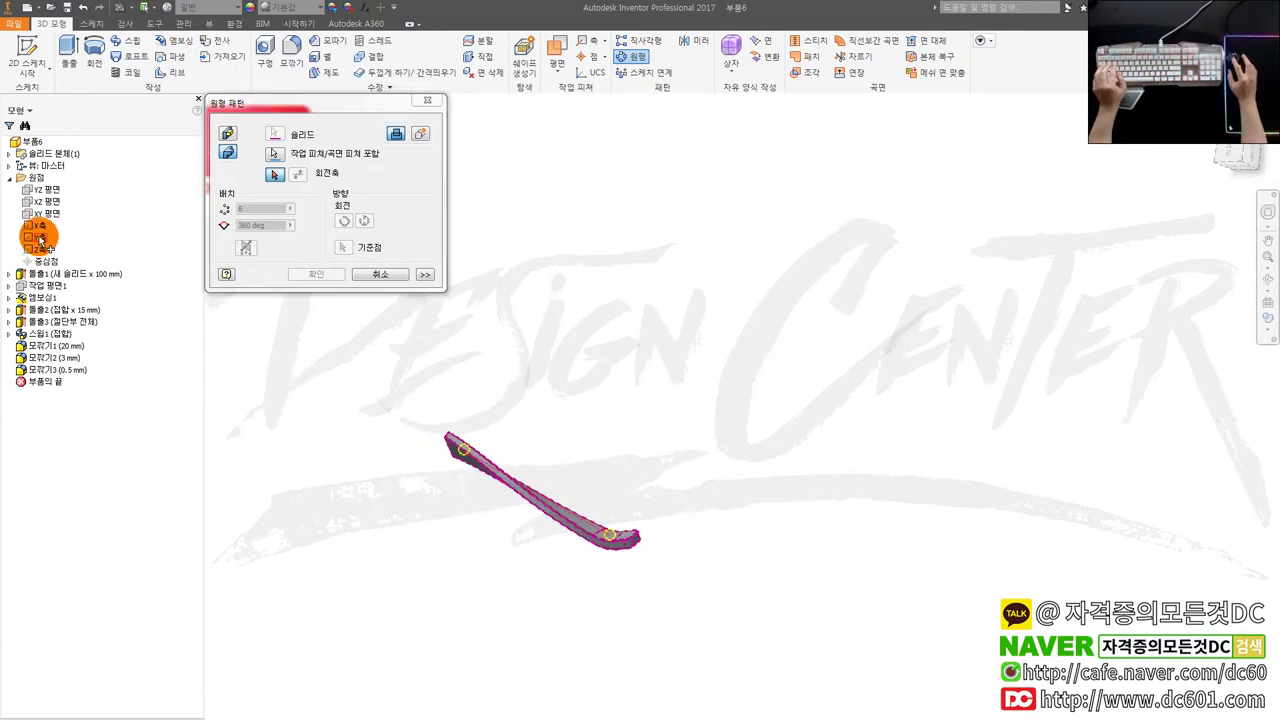
left_click(44, 250)
middle_click_drag(508, 490, 434, 504, "shift")
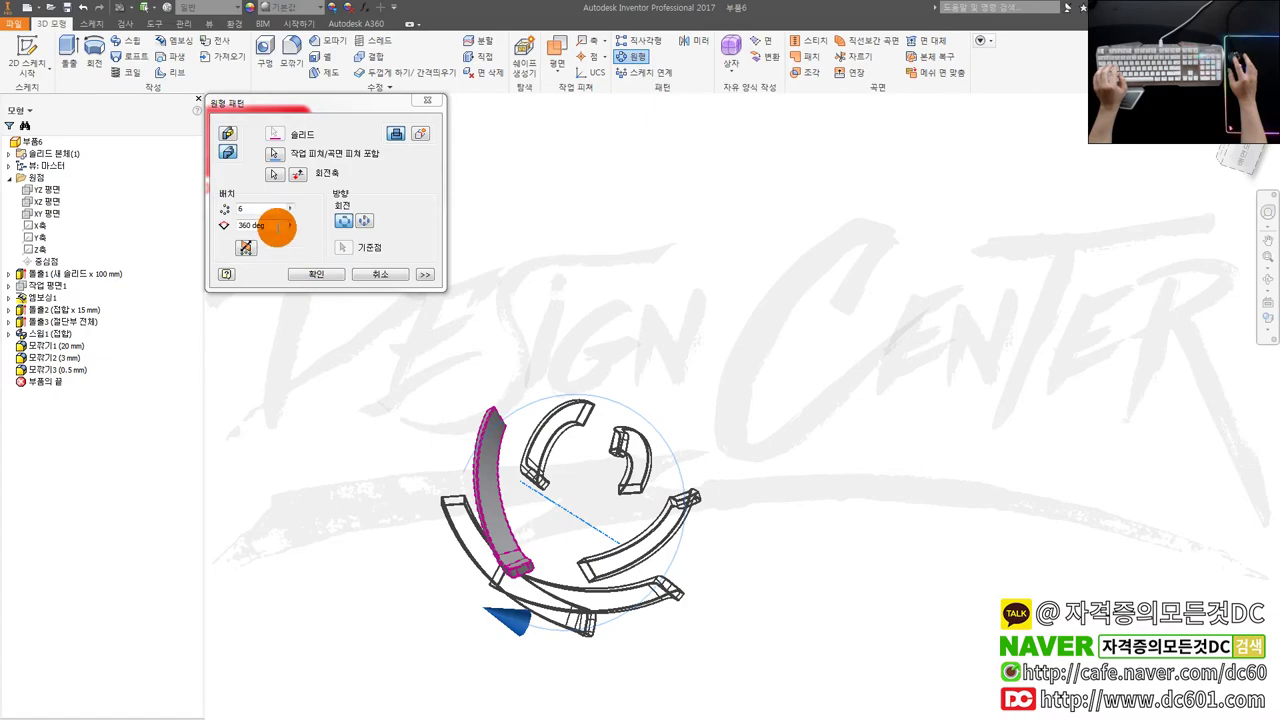
- Set the circular pattern to 30 instances over 360 degrees and create it
left_click_drag(248, 208, 208, 208)
type("40")
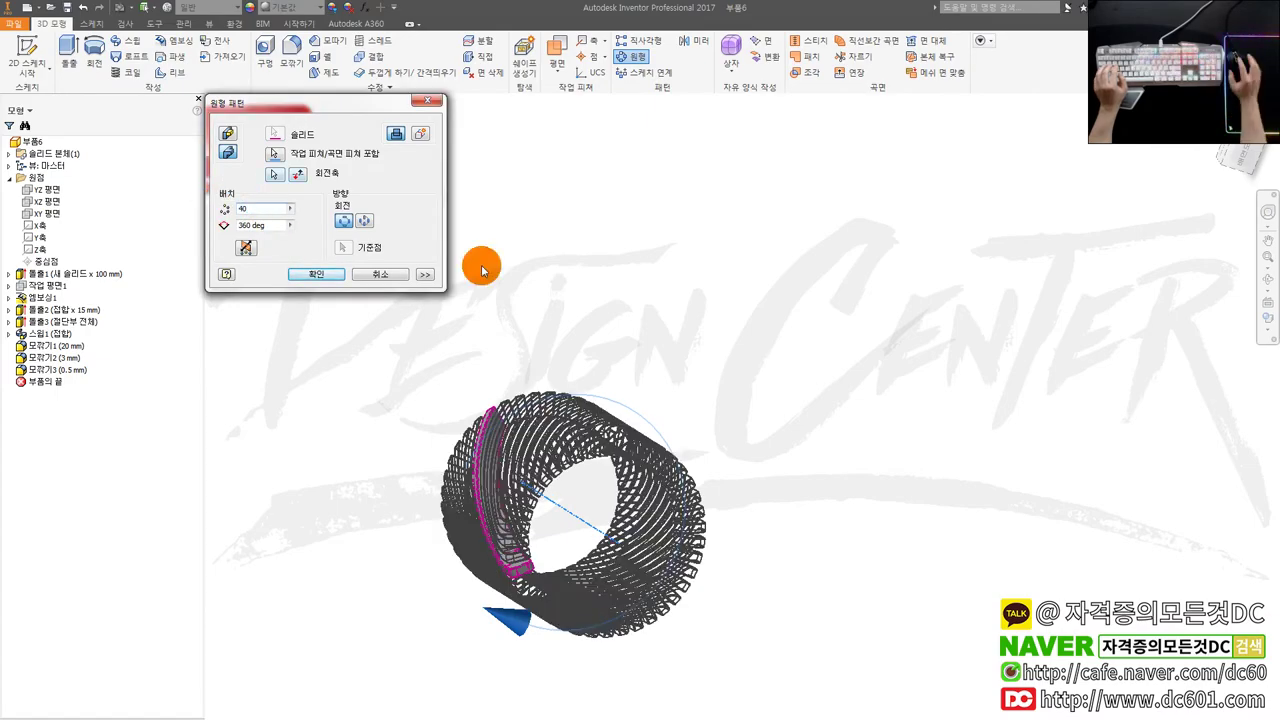
scroll(557, 461, "up", 3)
middle_click_drag(557, 461, 615, 496, "shift")
scroll(530, 473, "up", 3)
scroll(530, 473, "down", 3)
left_click_drag(269, 212, 220, 210)
type("35")
type("30")
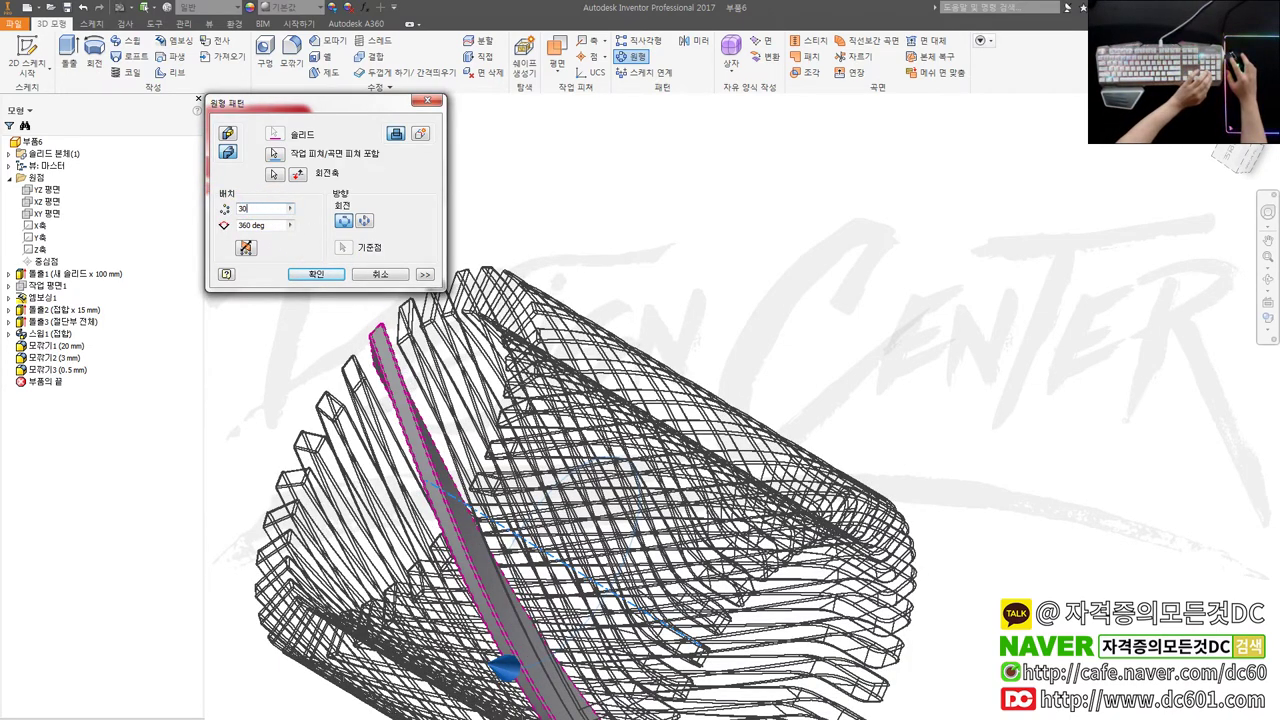
left_click(308, 275)
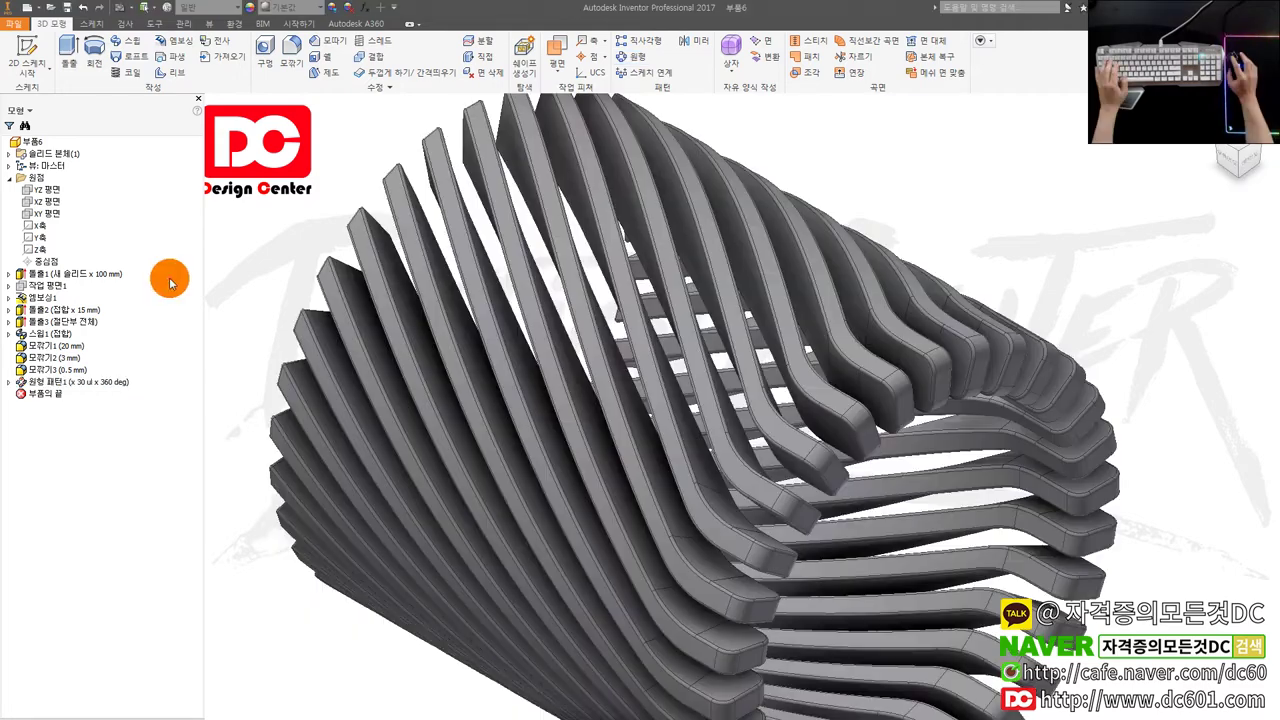
scroll(234, 297, "down", 3)
middle_click_drag(234, 297, 371, 356, "shift")
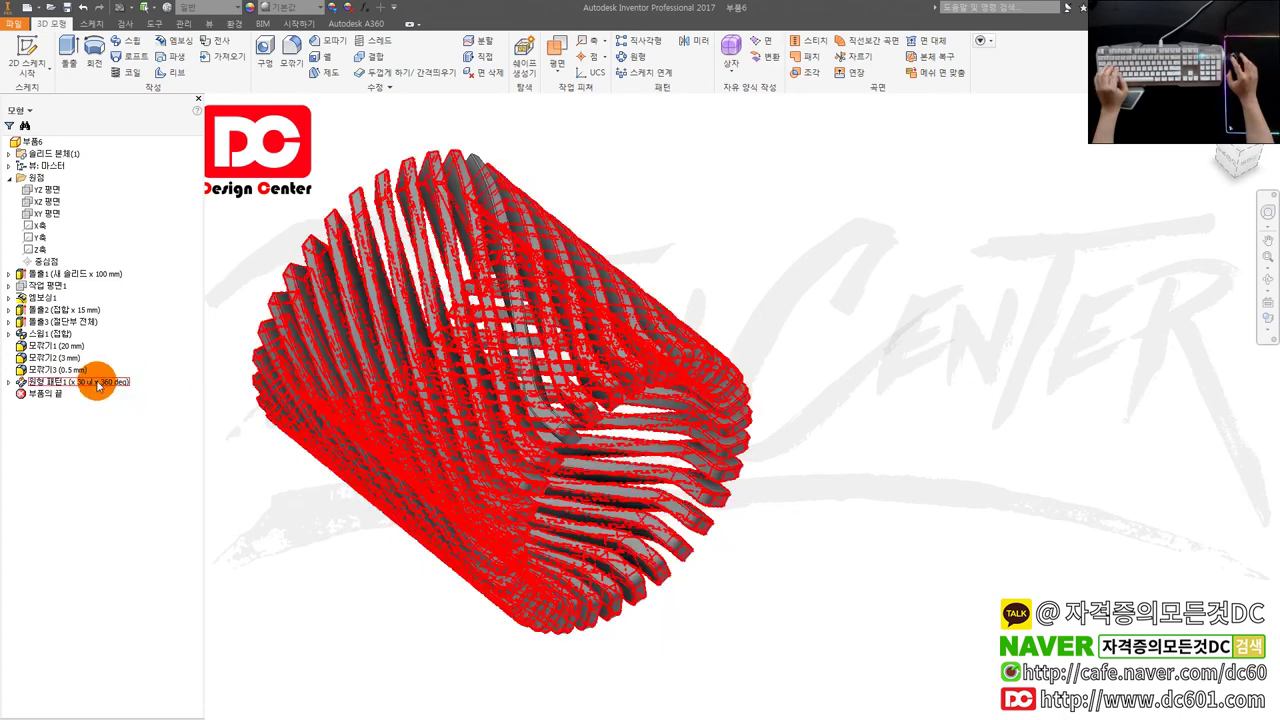
left_click(95, 381)
left_click(262, 200)
middle_click_drag(280, 222, 328, 259)
left_click(320, 227)
left_click(81, 383)
left_click(220, 247)
key("m")
key("i")
key("Escape")
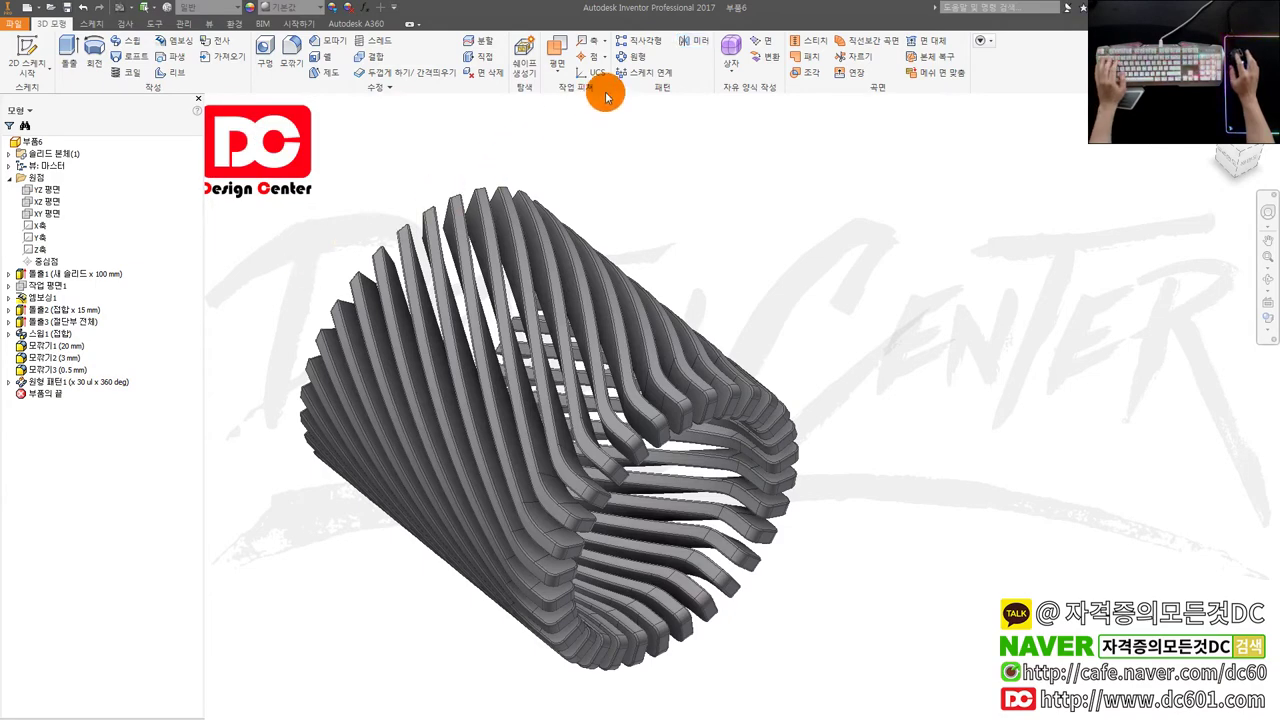
- Duplicate the whole solid as a separate new body with a rectangular pattern along the Z axis, 2 instances at 0 mm spacing
left_click(638, 41)
left_click(776, 260)
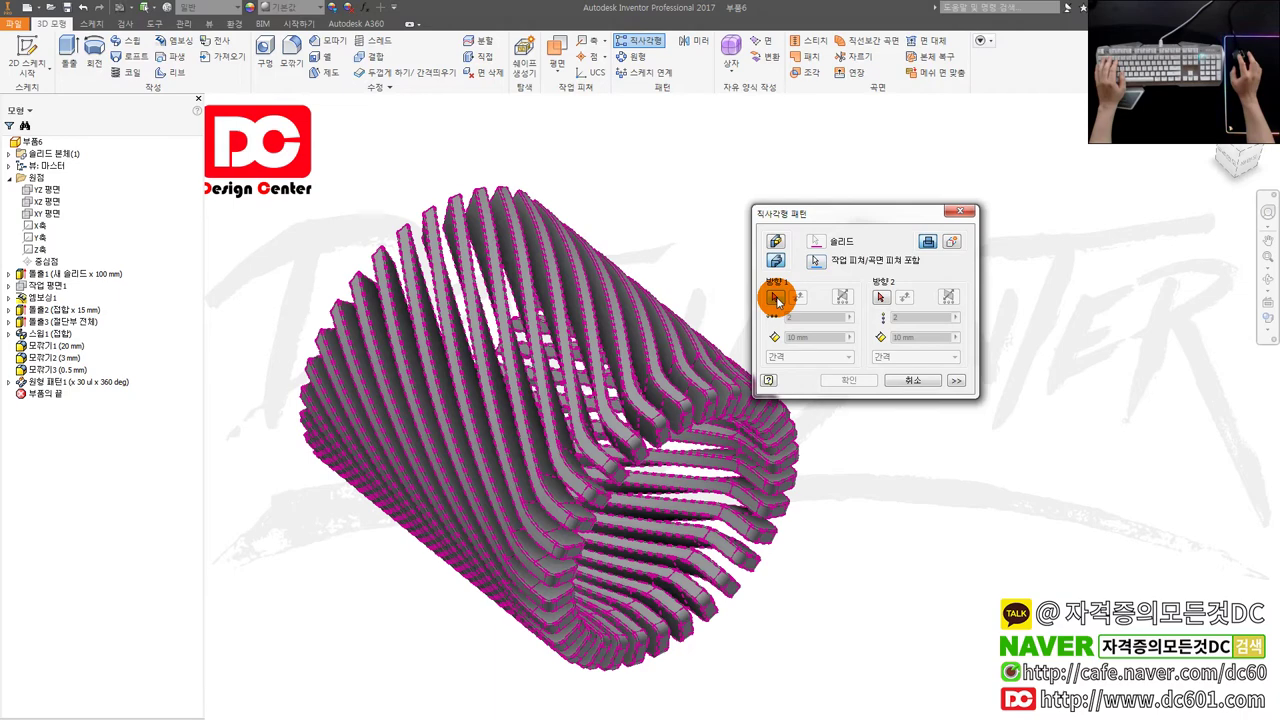
left_click(40, 227)
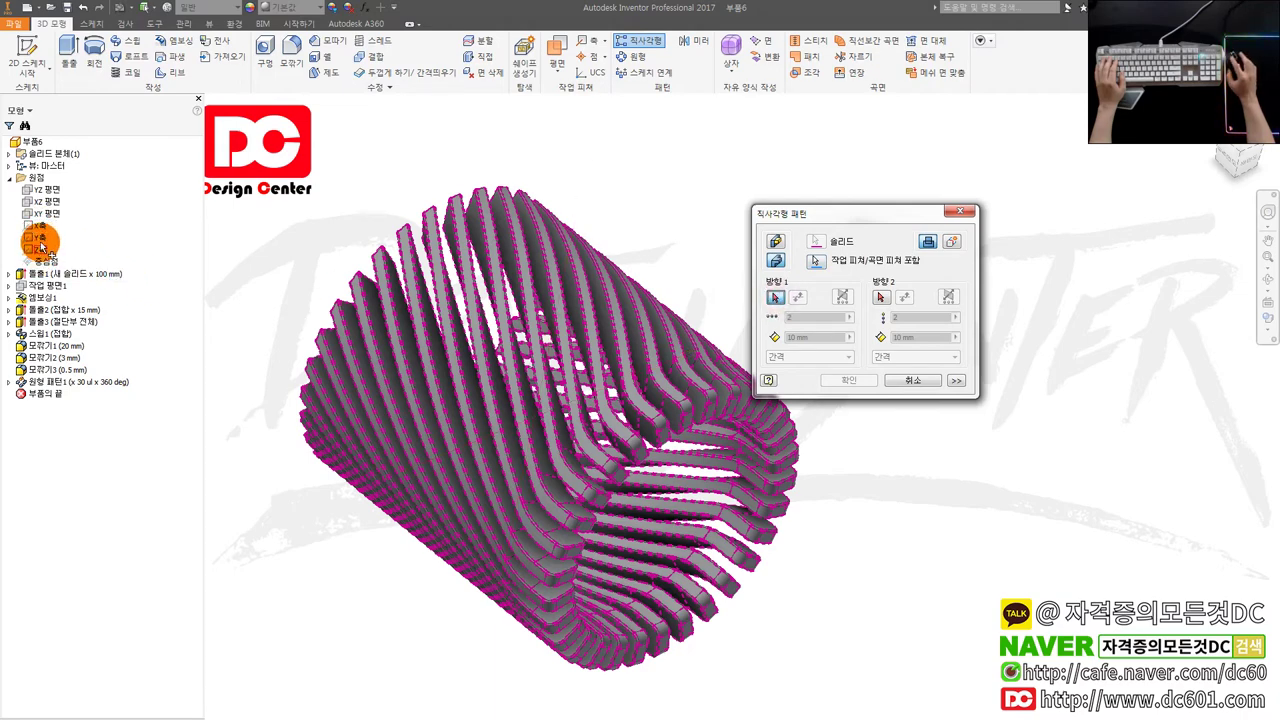
left_click(38, 252)
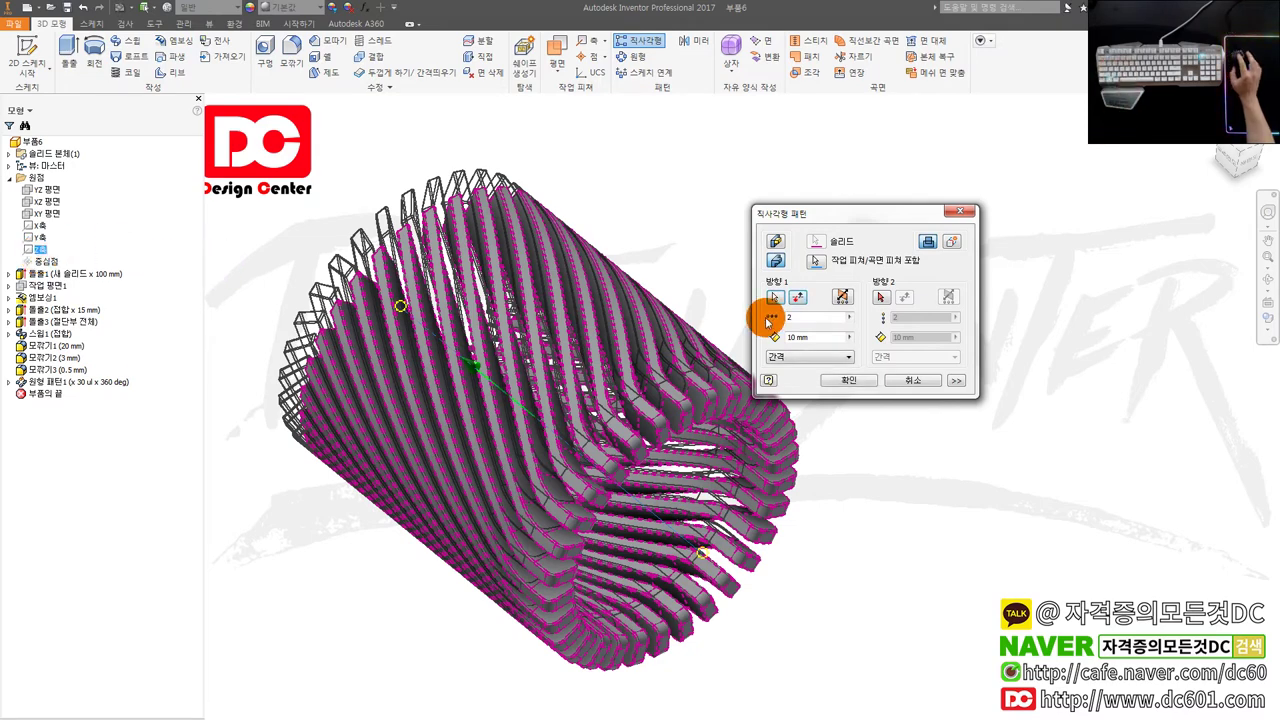
type("5")
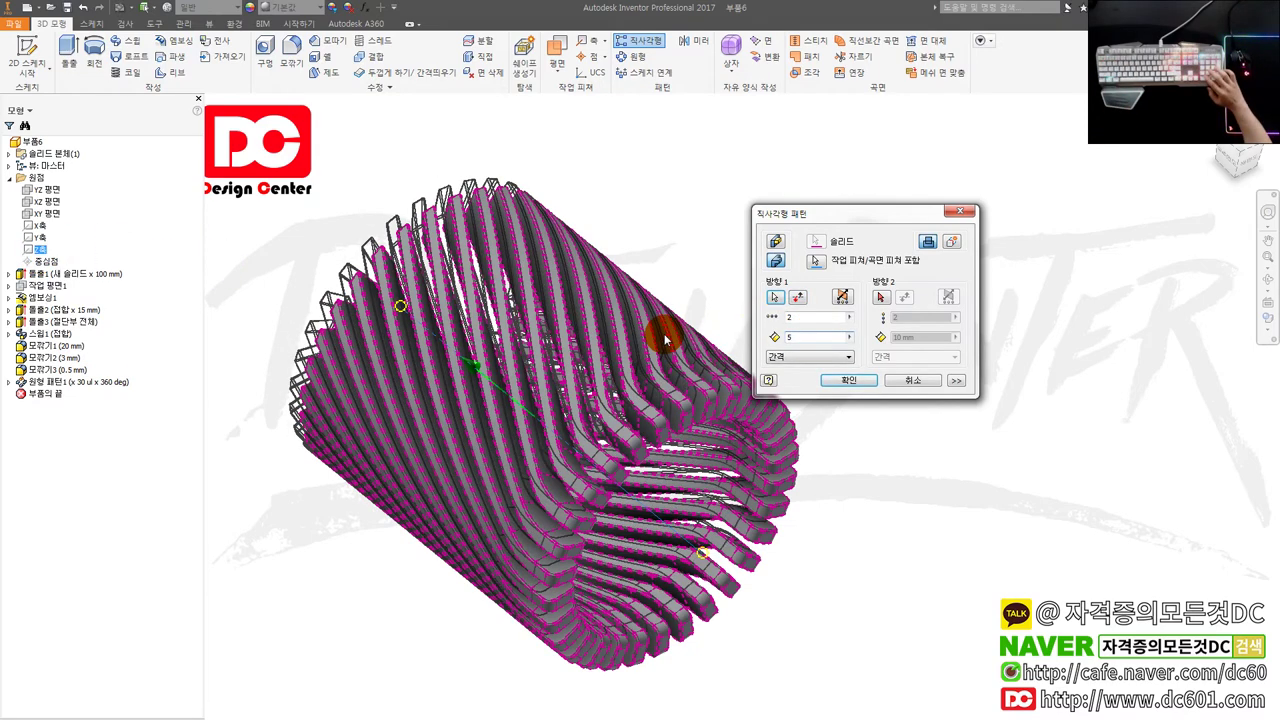
key("BackSpace")
type("20")
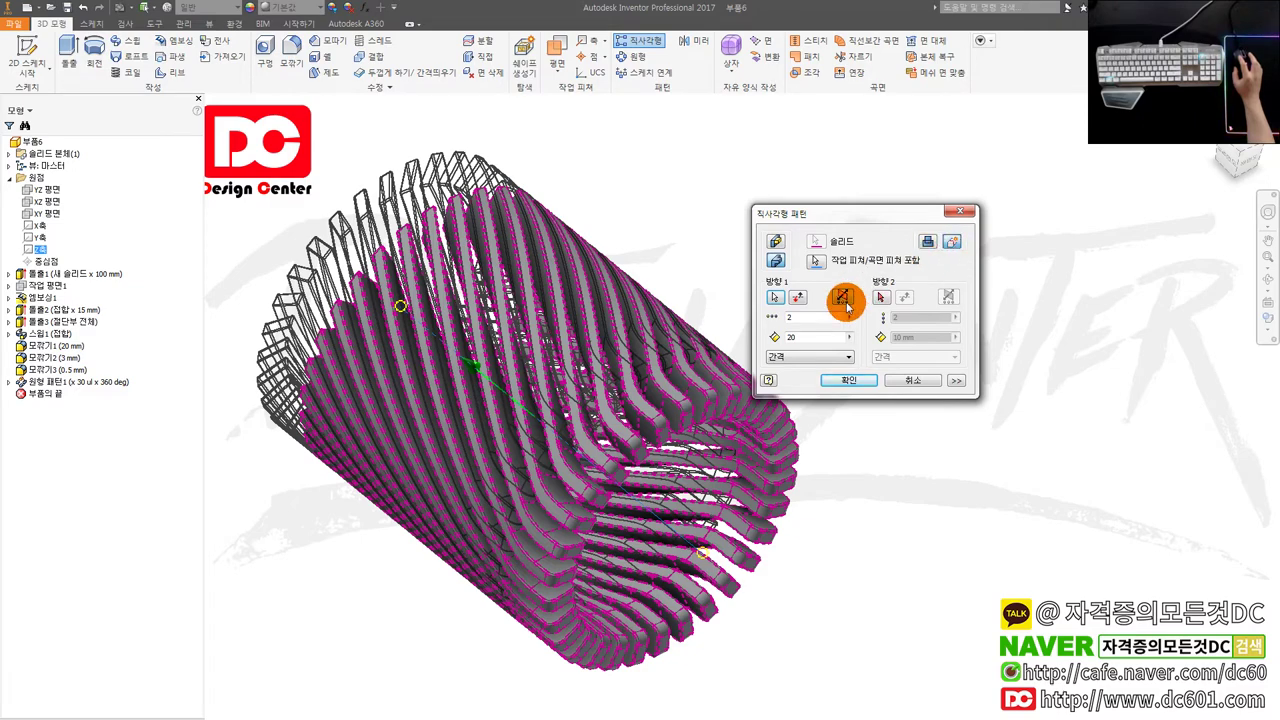
double_click(817, 336)
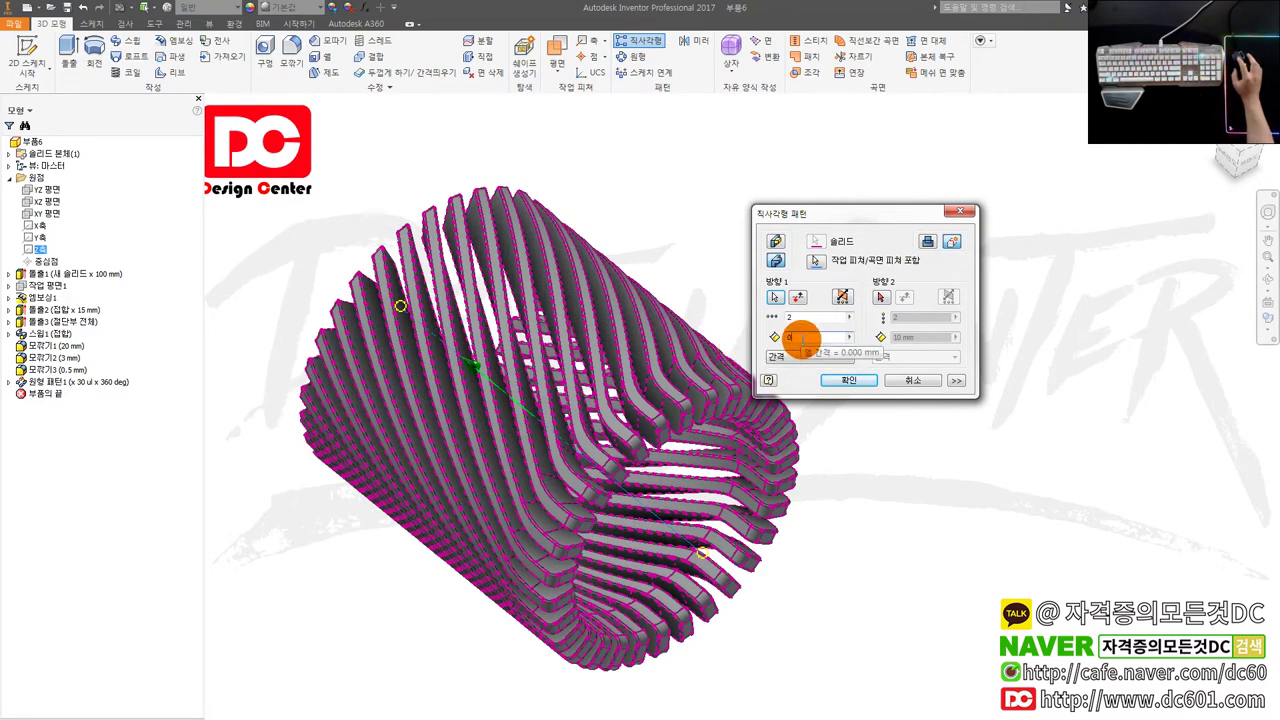
left_click(852, 381)
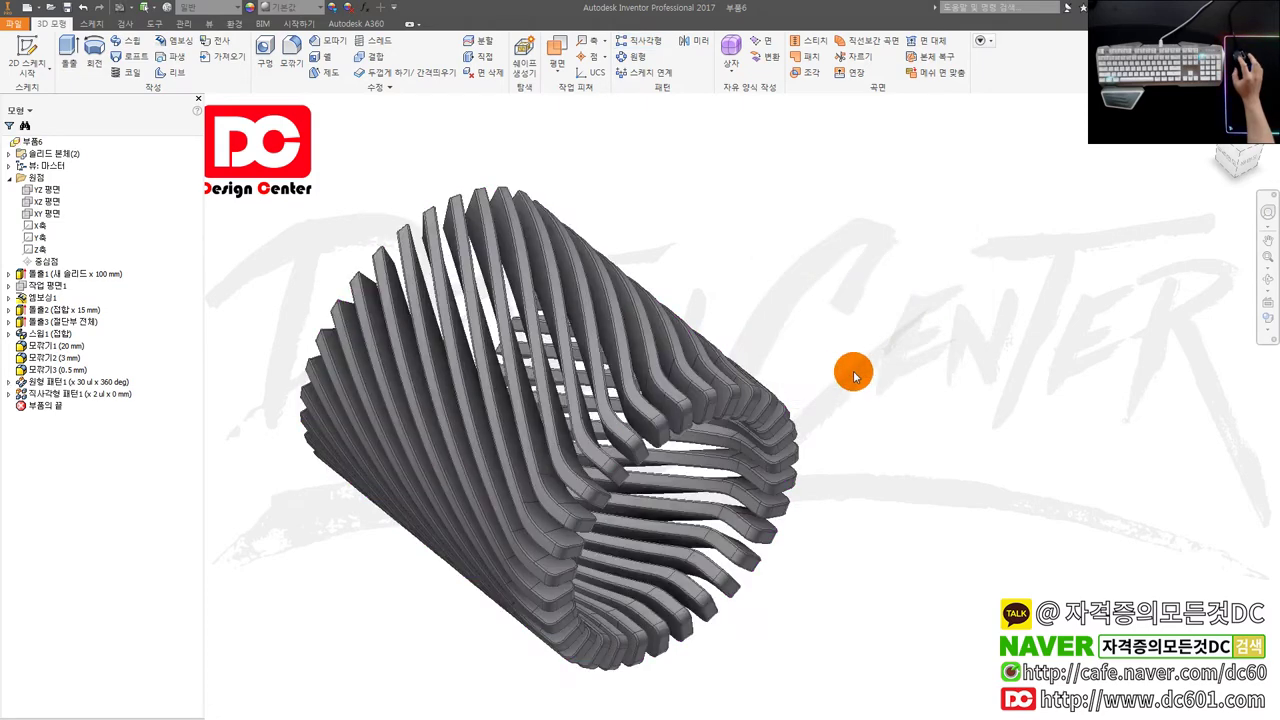
- Rotate the second solid body 180 degrees about the Y axis with Move Bodies
left_click(12, 154)
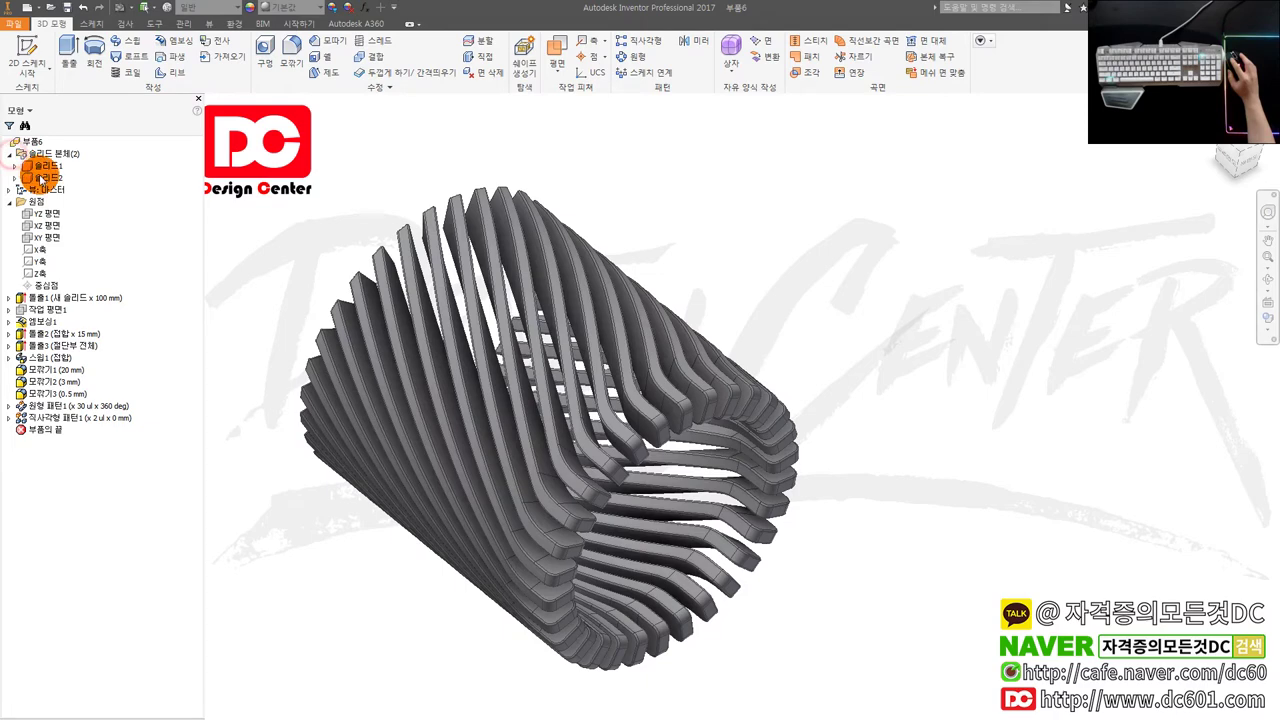
left_click(45, 178)
left_click(359, 176)
left_click(55, 179)
left_click(405, 87)
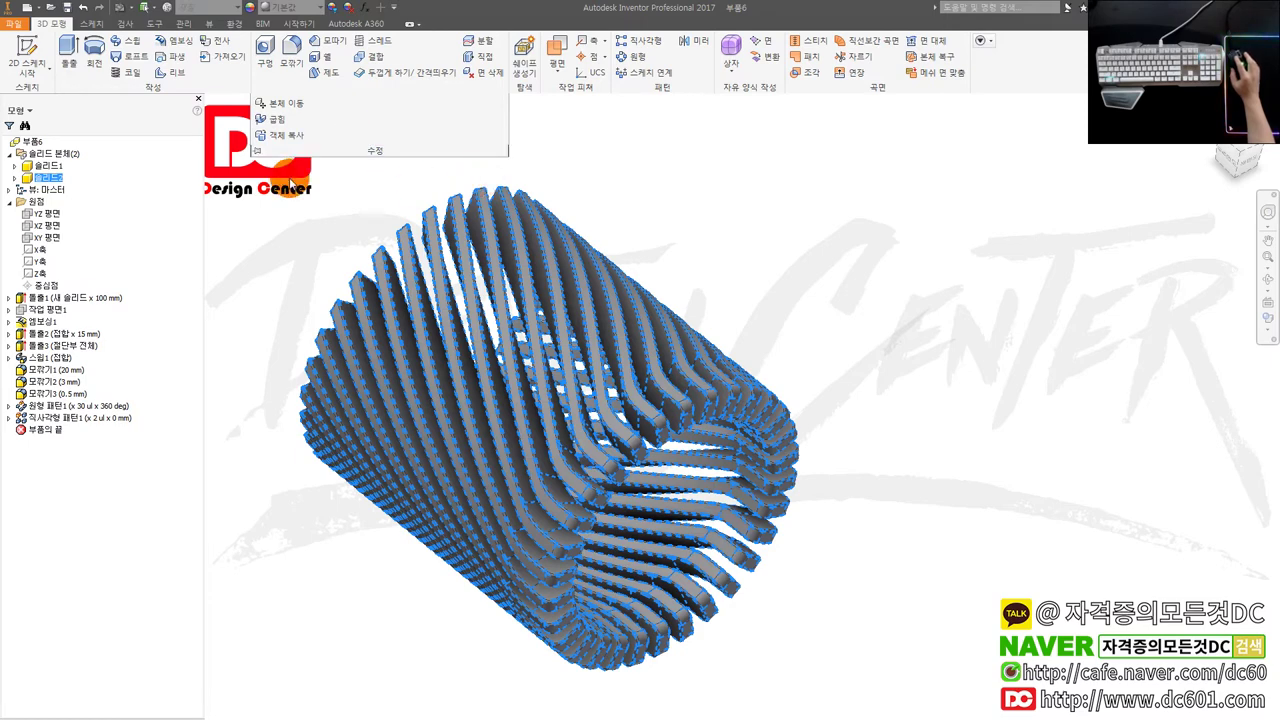
left_click(369, 90)
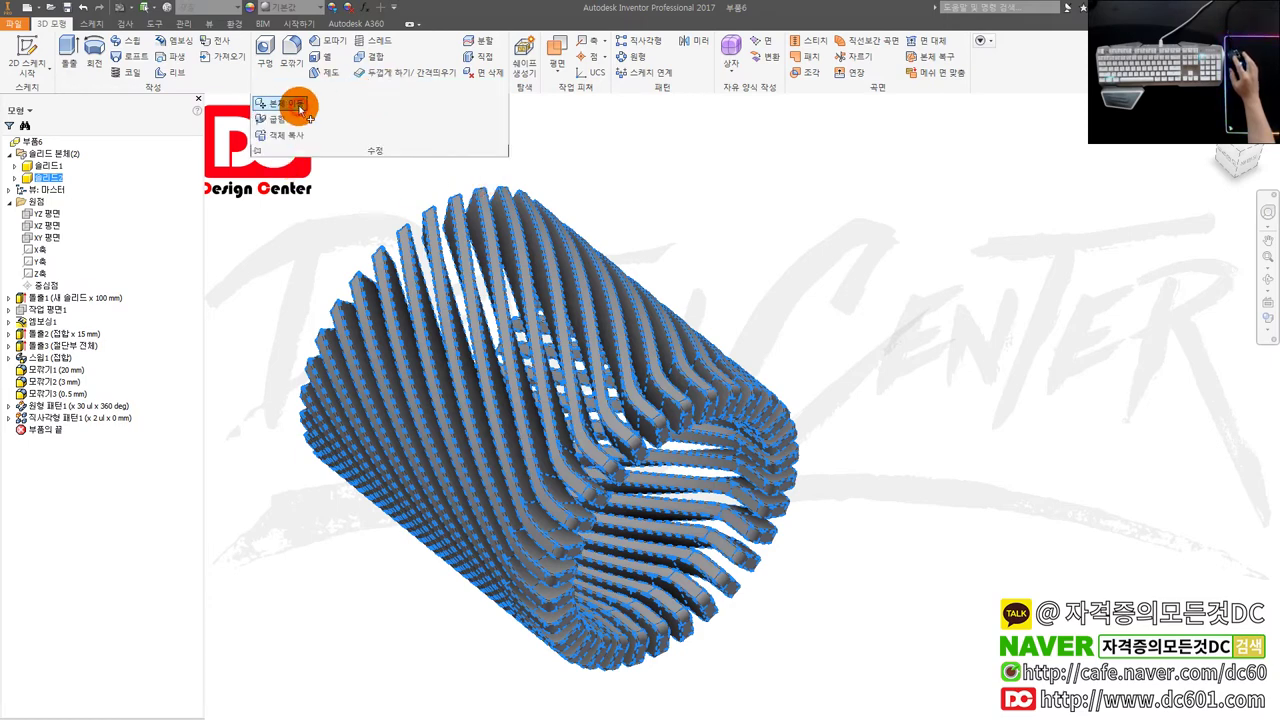
left_click(300, 106)
left_click_drag(318, 112, 820, 142)
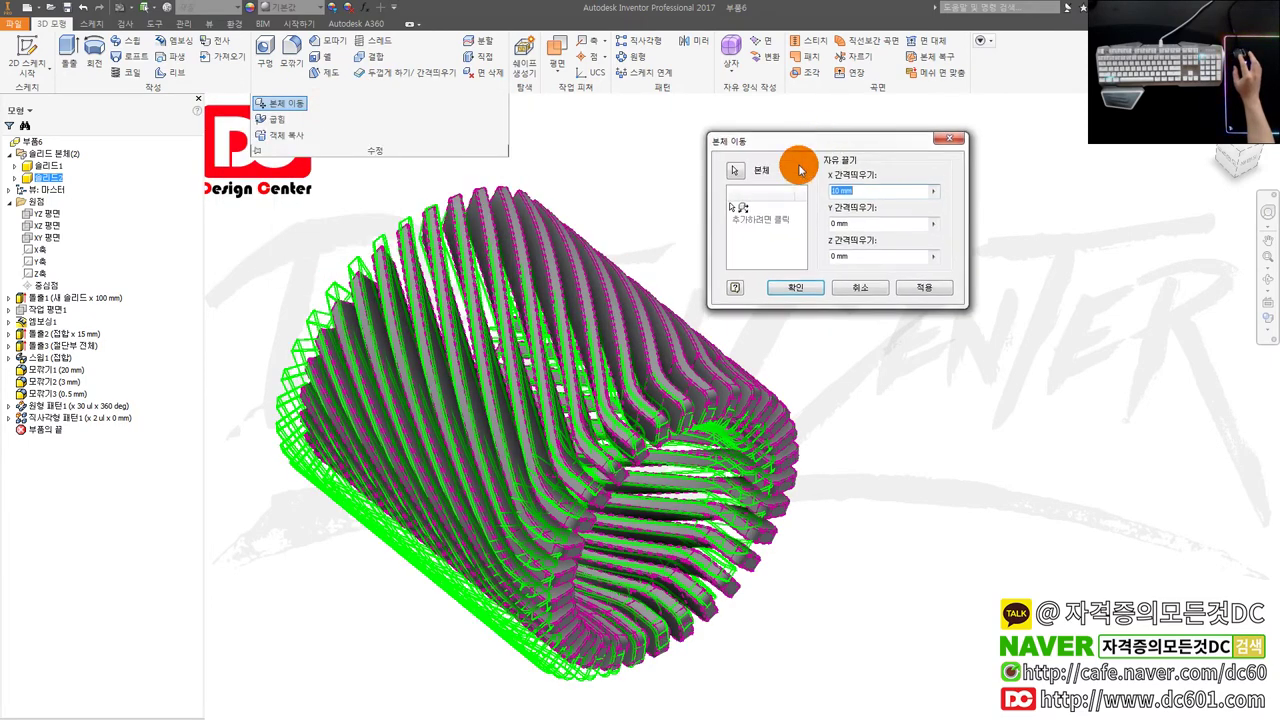
left_click(779, 213)
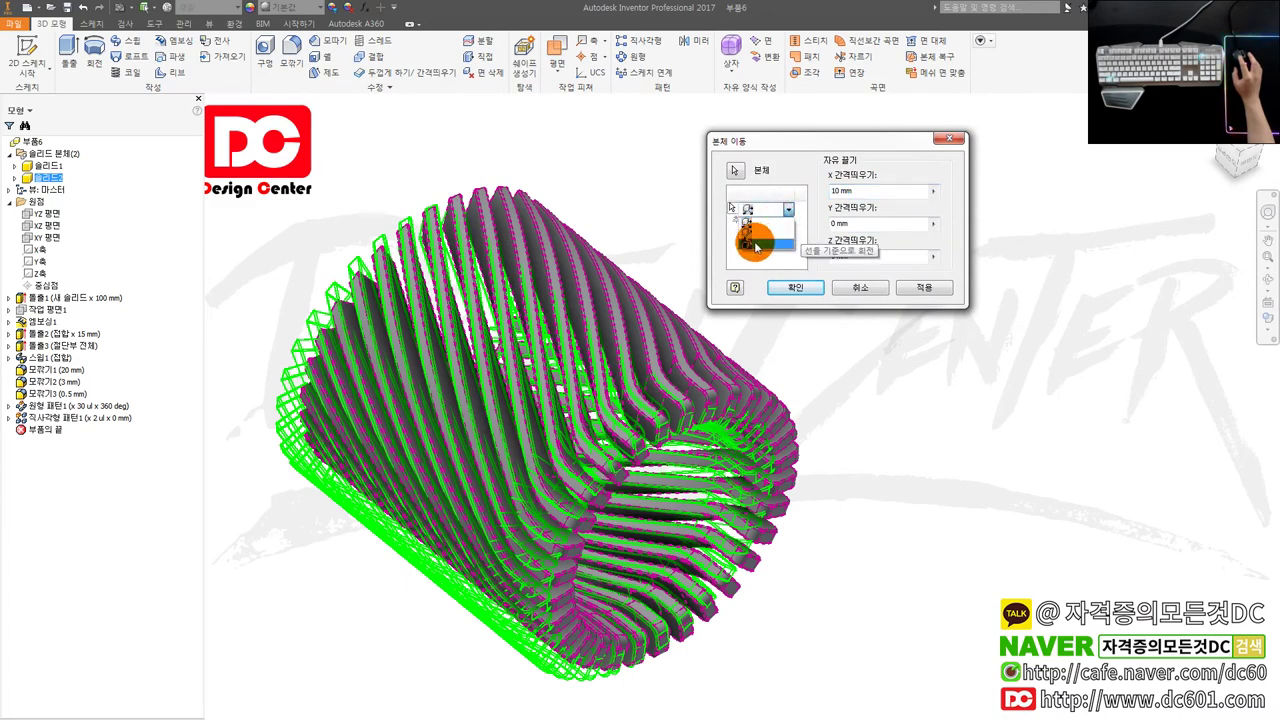
left_click(757, 247)
left_click(841, 236)
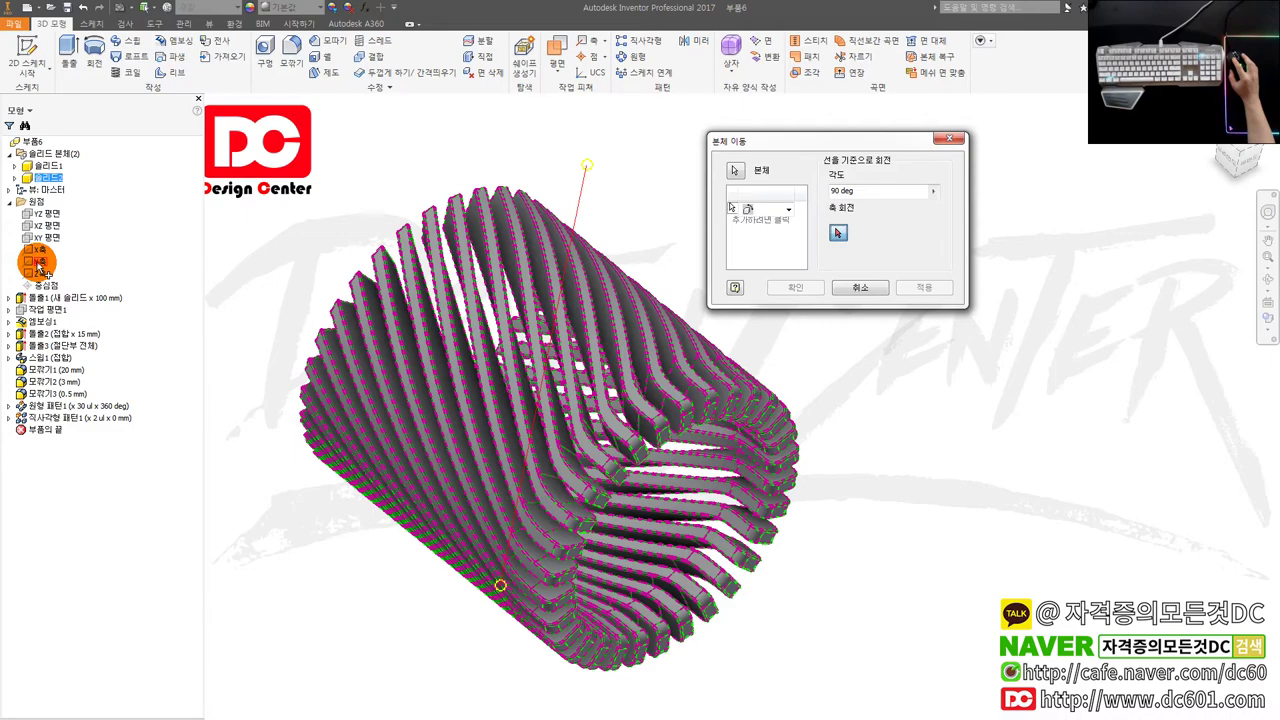
left_click(37, 262)
type("180")
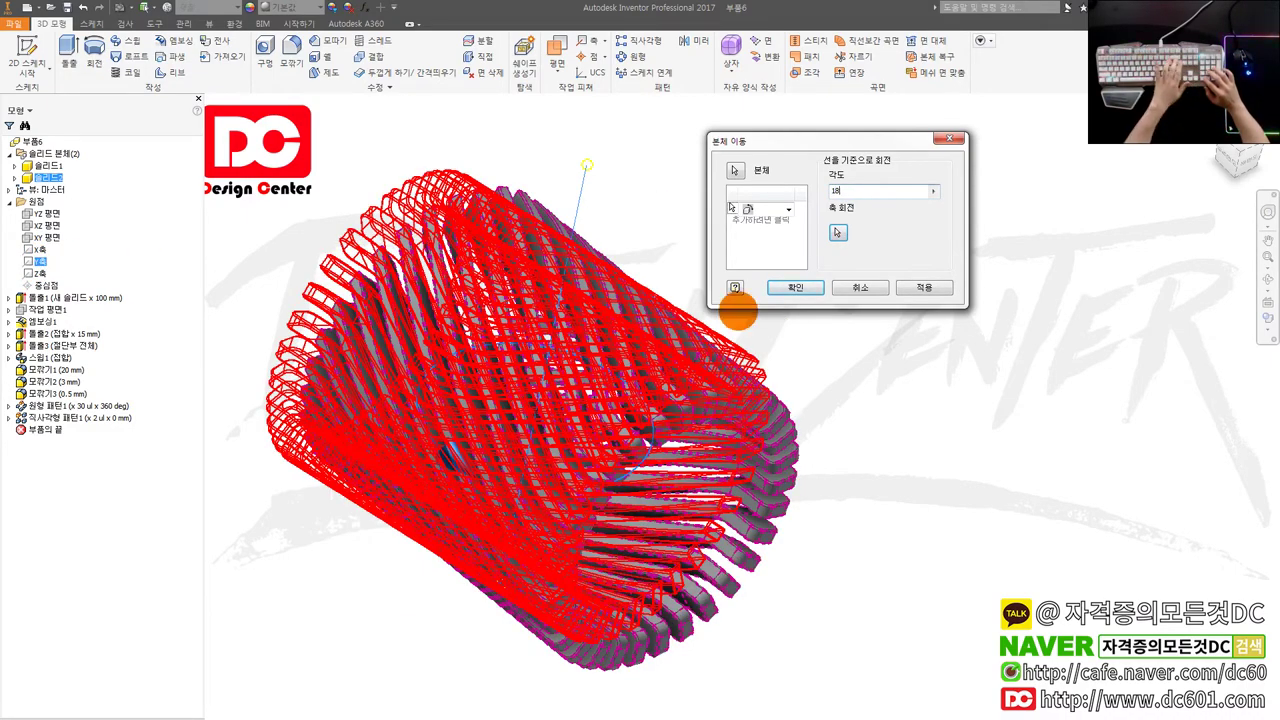
left_click(800, 288)
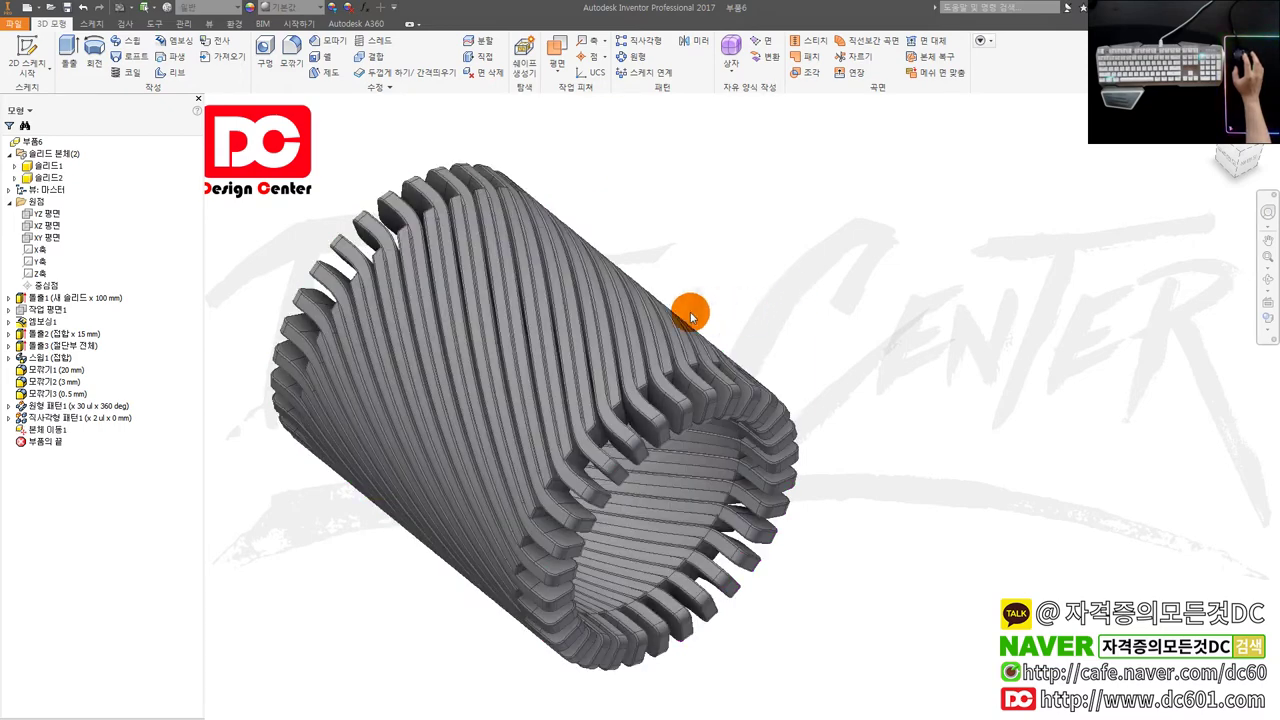
middle_click_drag(711, 317, 771, 363)
scroll(457, 264, "up", 5)
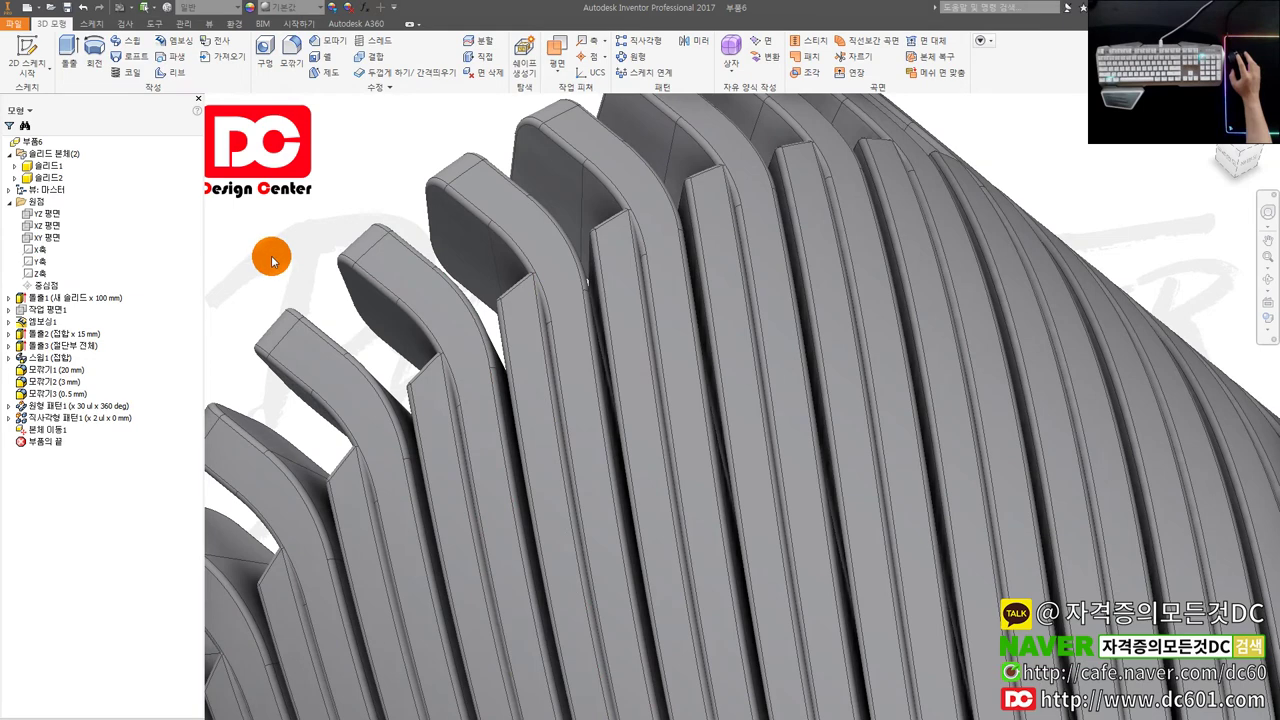
scroll(271, 258, "up", 8)
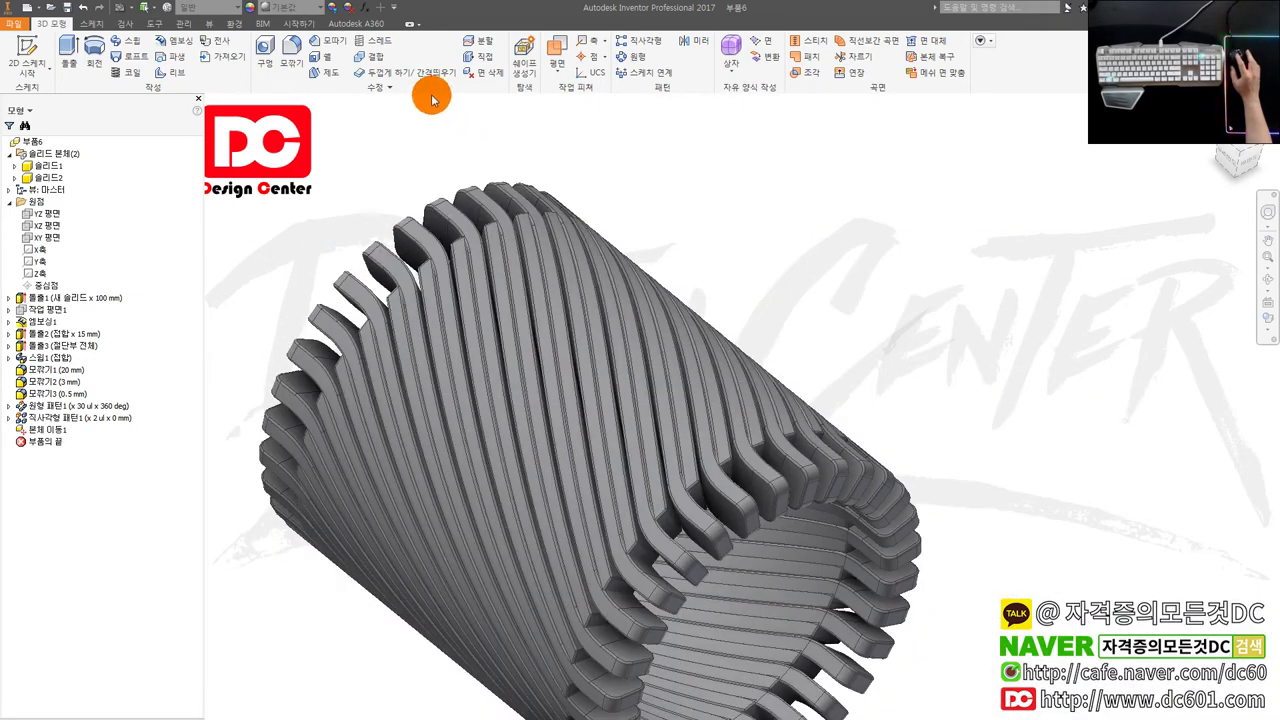
- Move the second solid body with Move Bodies, using an X offset of 0 and a Z offset of 5 mm
left_click(388, 87)
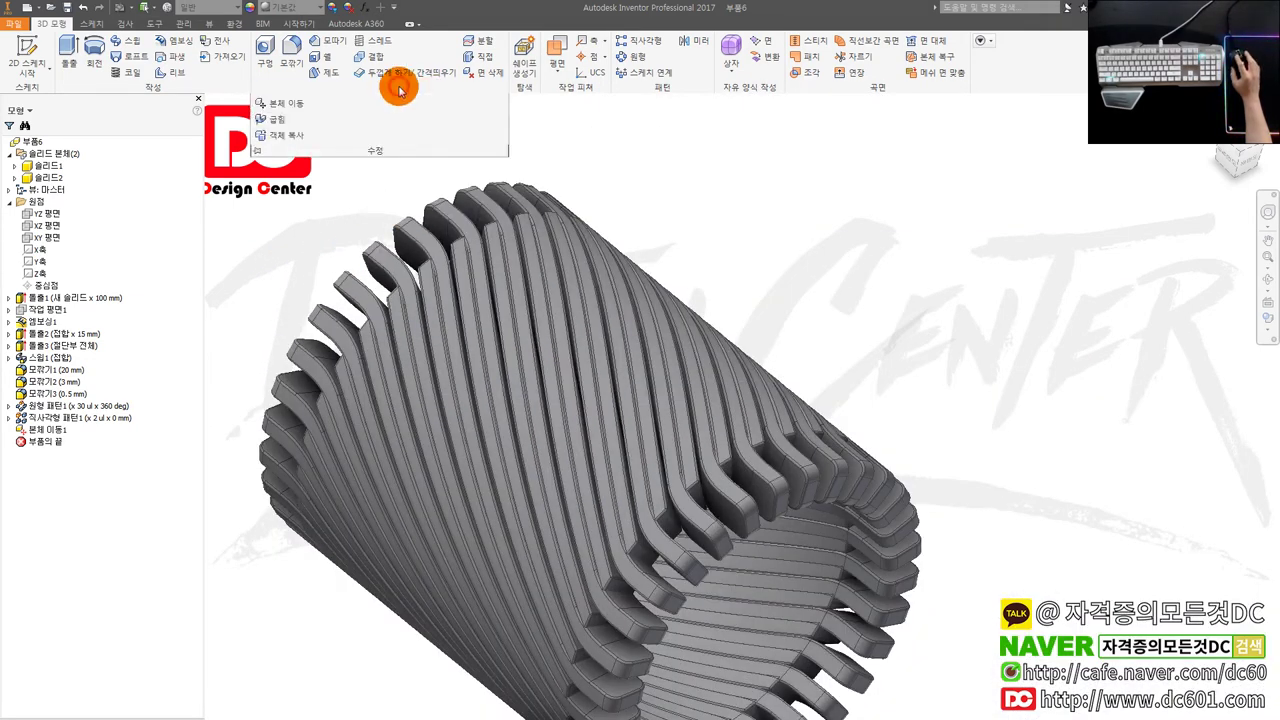
left_click(291, 105)
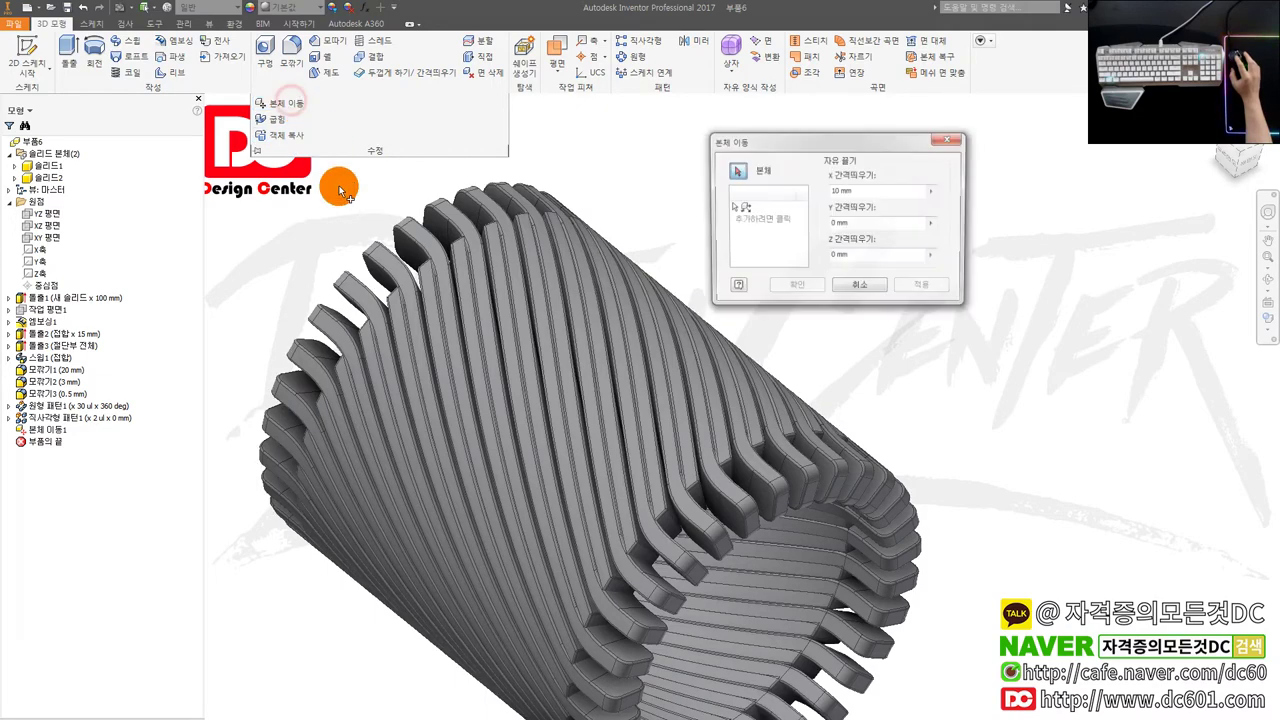
left_click(50, 178)
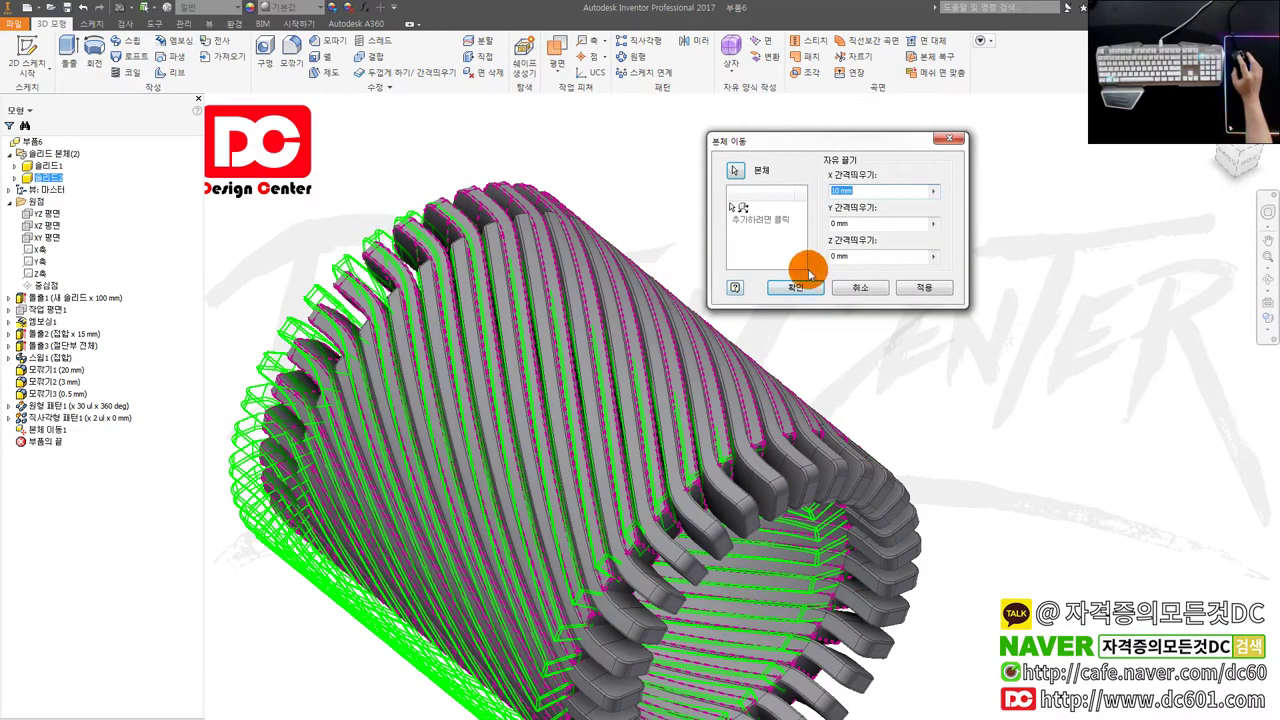
type("0")
left_click_drag(860, 255, 770, 256)
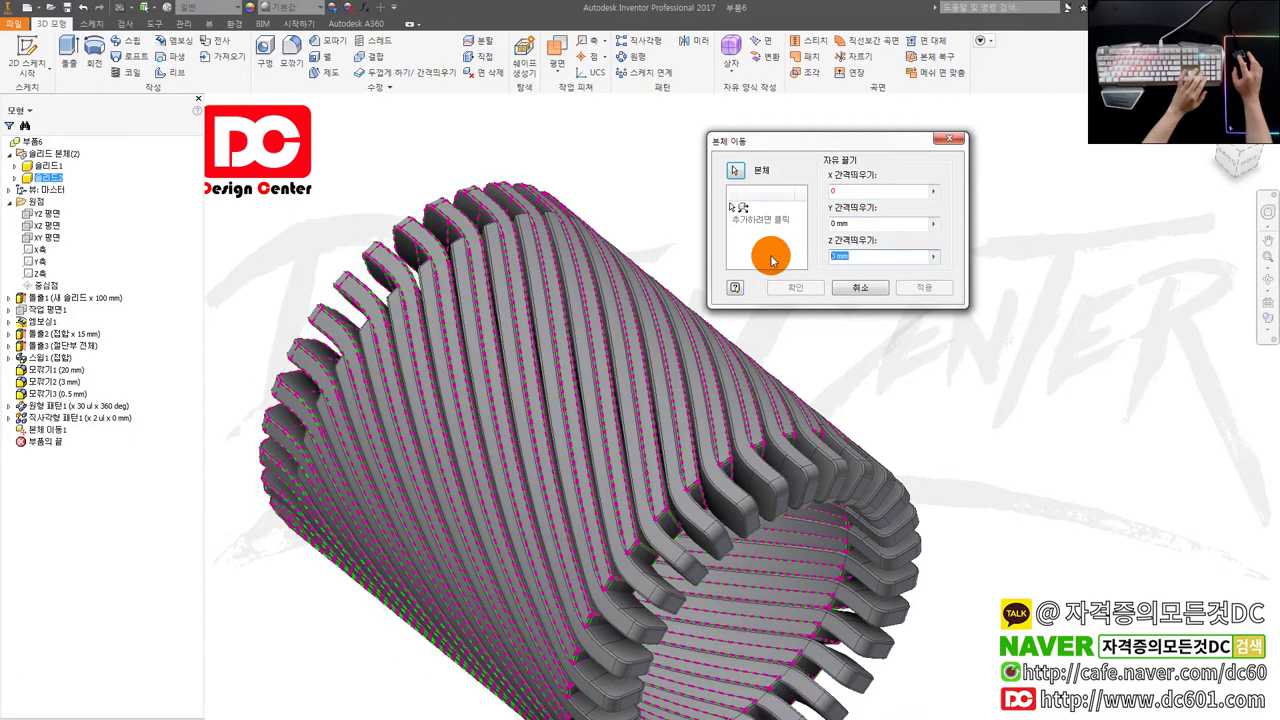
type("5")
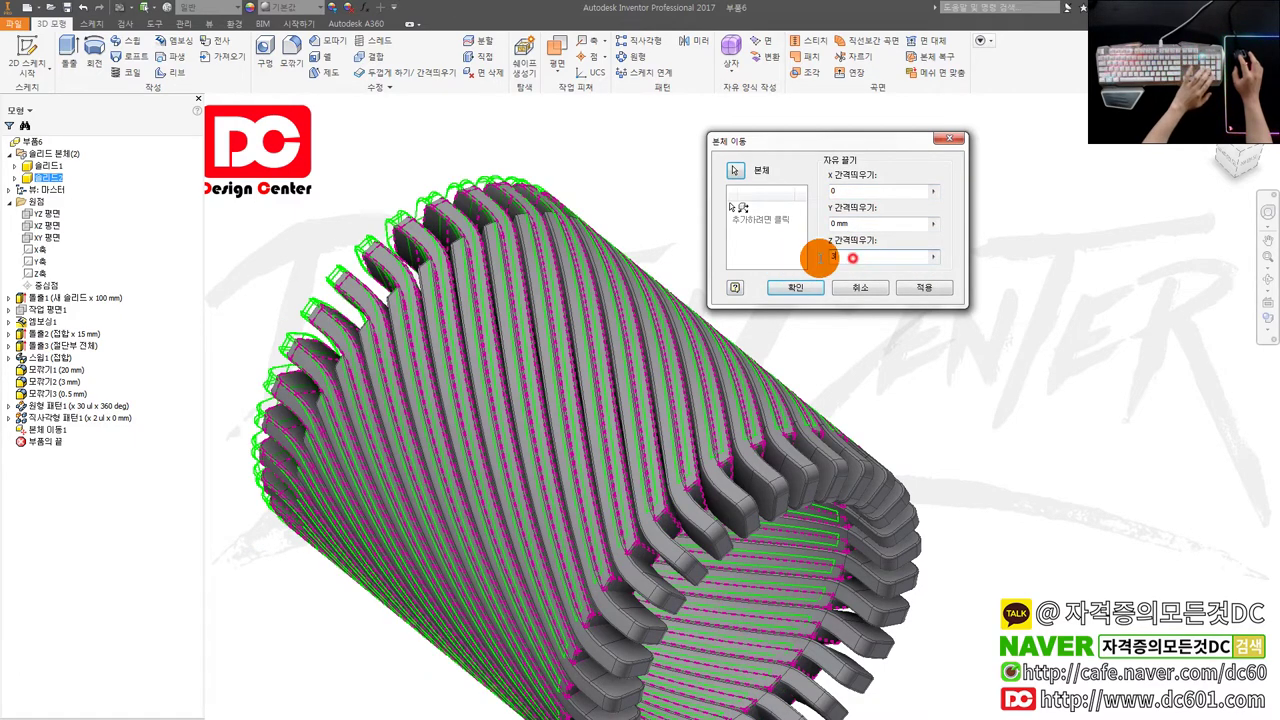
left_click(797, 286)
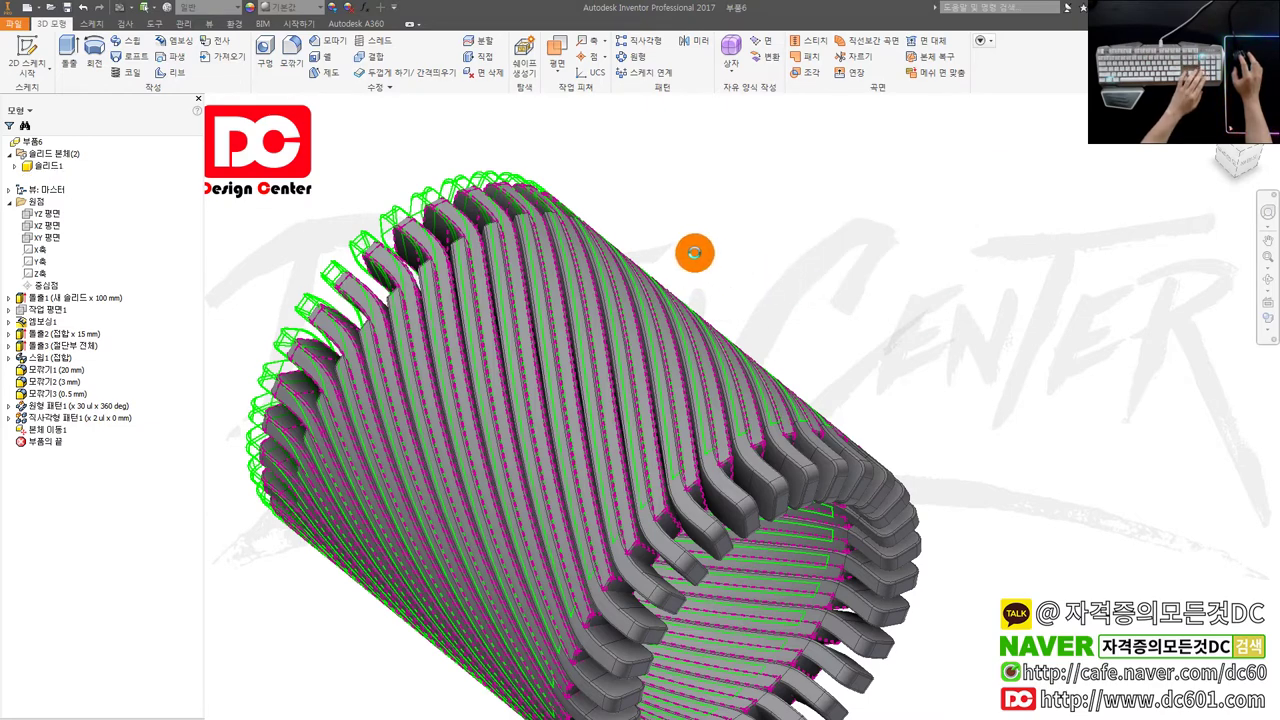
middle_click_drag(673, 262, 660, 277)
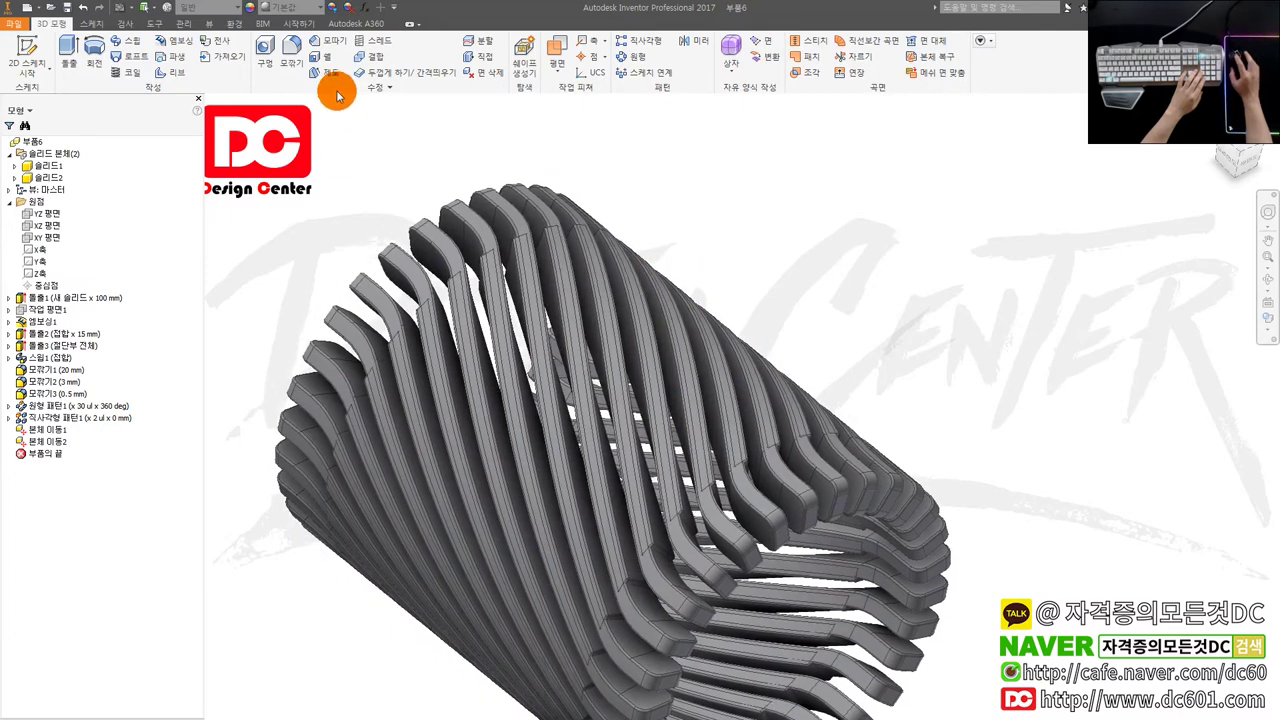
left_click(394, 90)
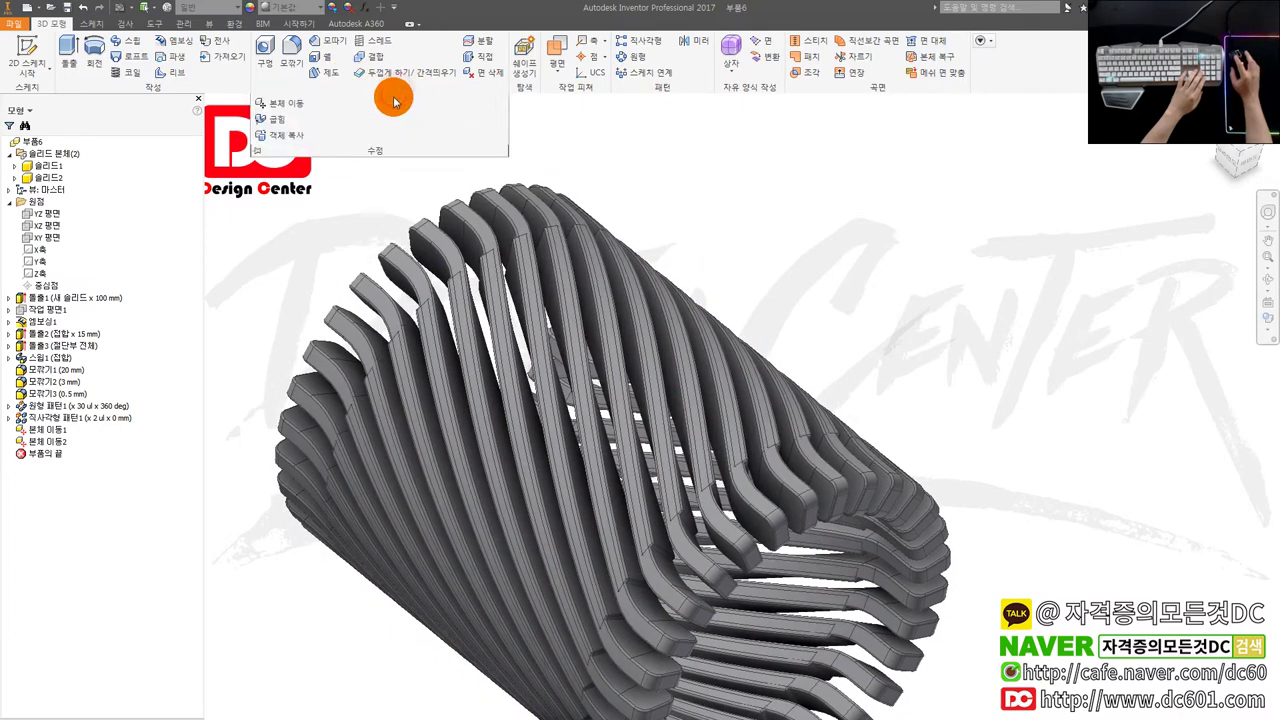
left_click(288, 104)
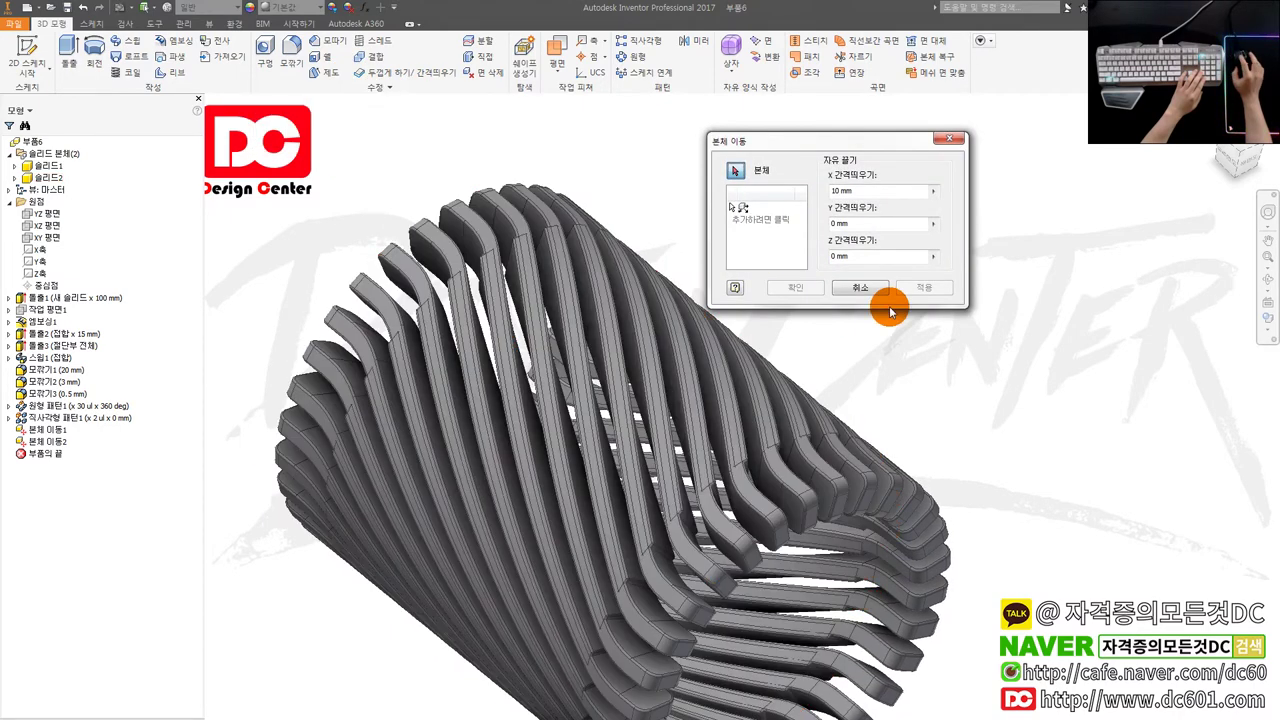
left_click(866, 287)
- Edit the second Move Bodies feature to adjust the Z offset of the second solid body
left_click(89, 418)
left_click(50, 441)
double_click(57, 447)
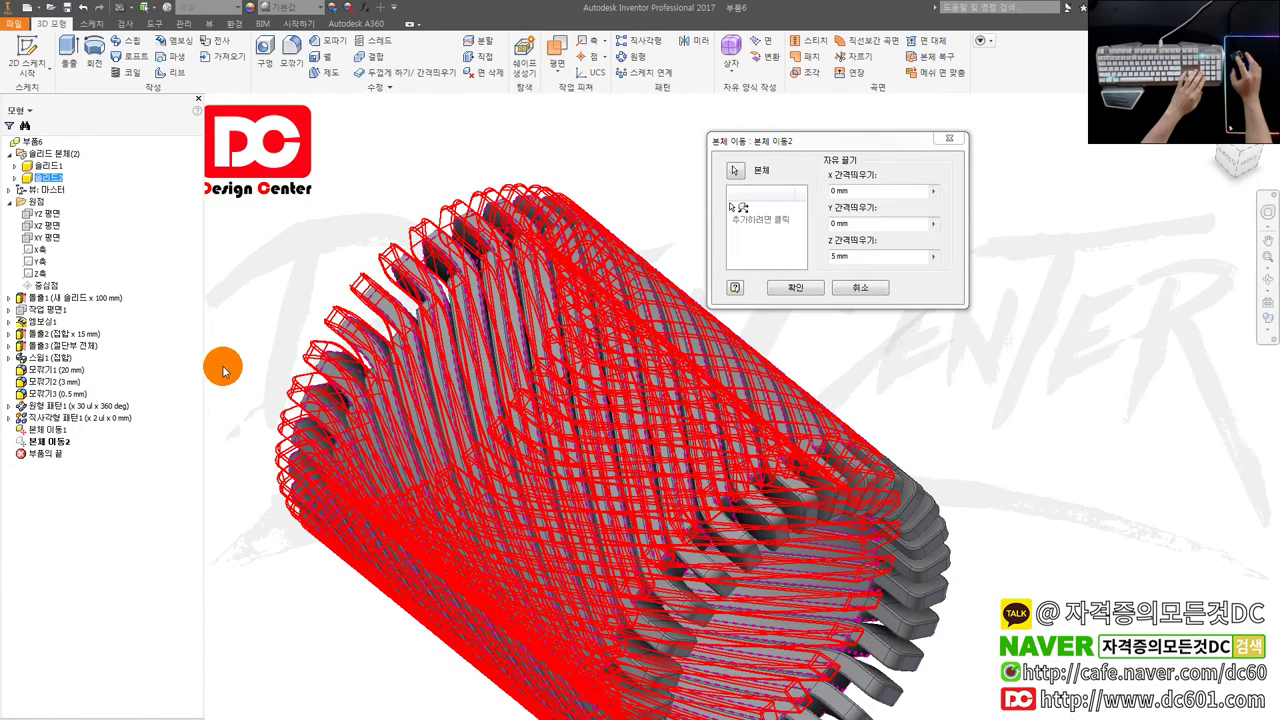
left_click(800, 287)
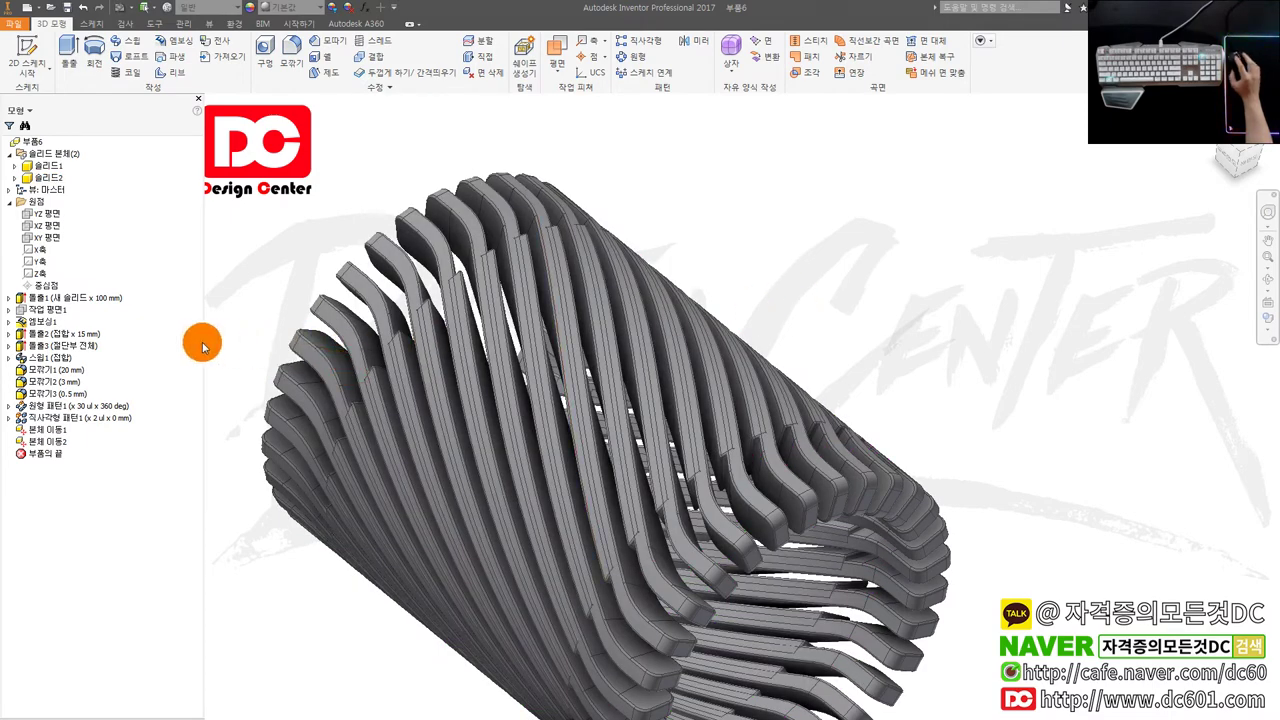
left_click(391, 90)
left_click(289, 106)
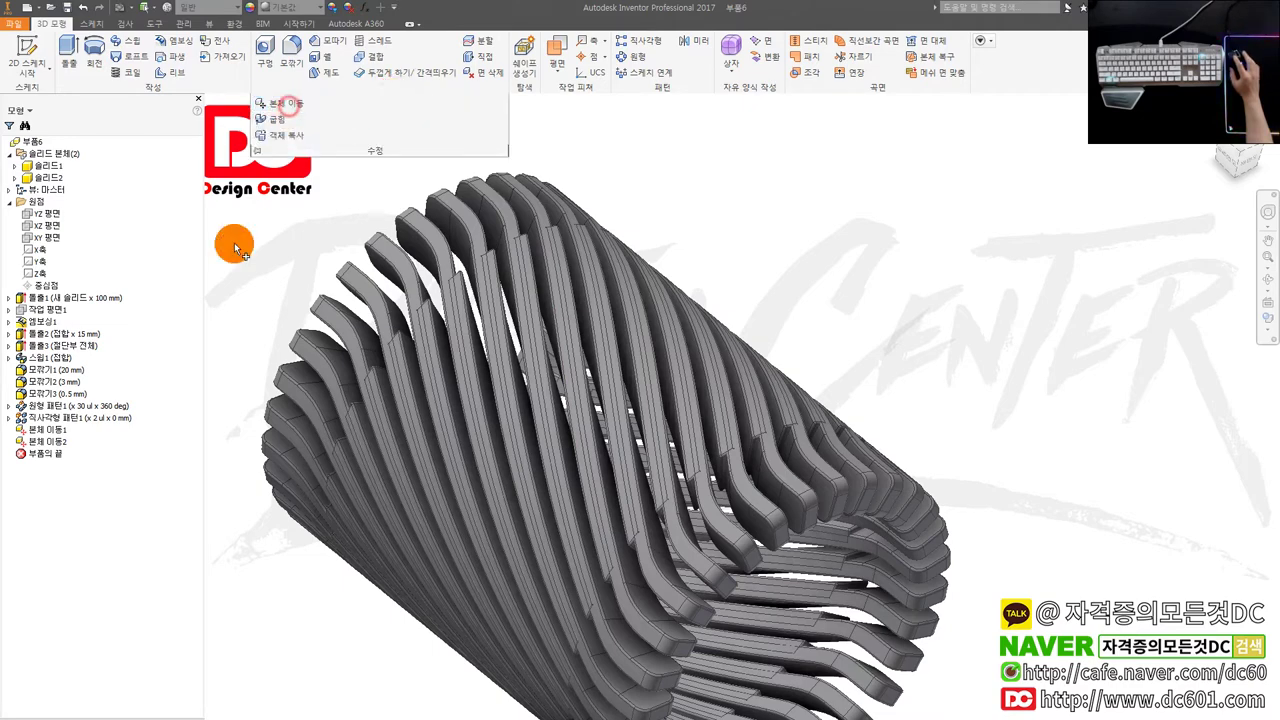
left_click(64, 177)
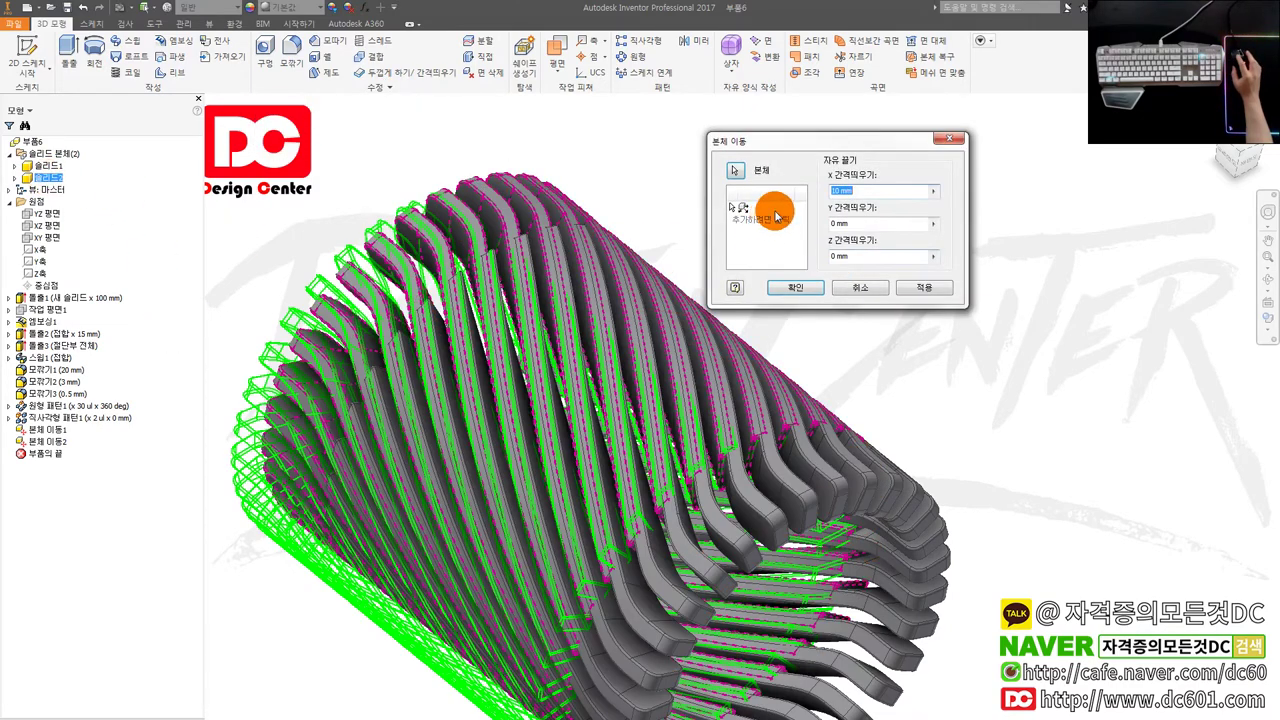
left_click(776, 213)
left_click(752, 244)
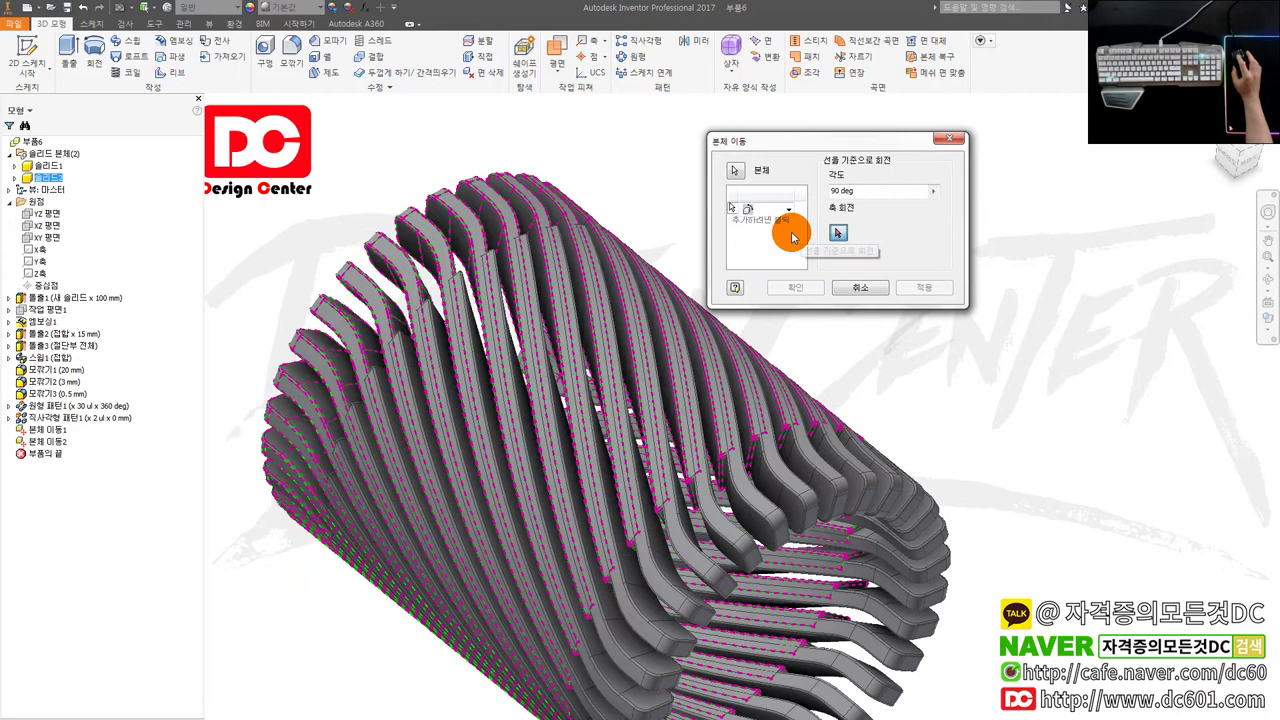
left_click(64, 274)
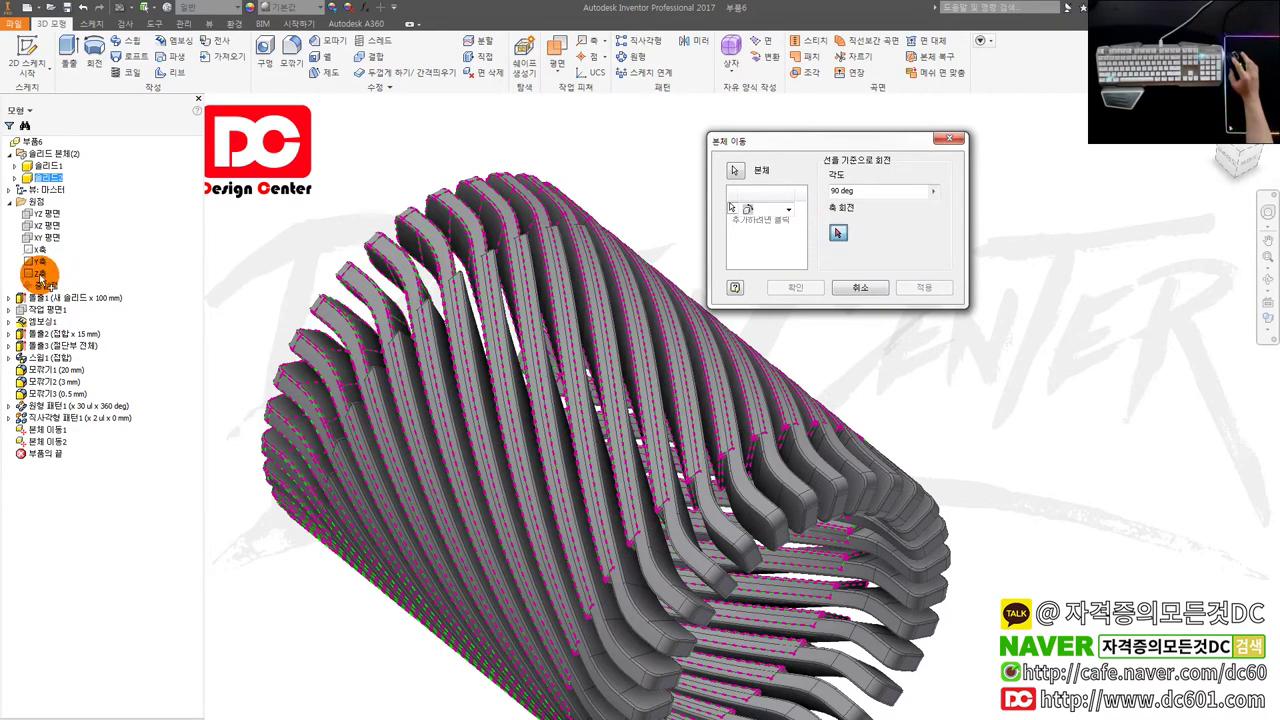
left_click(42, 262)
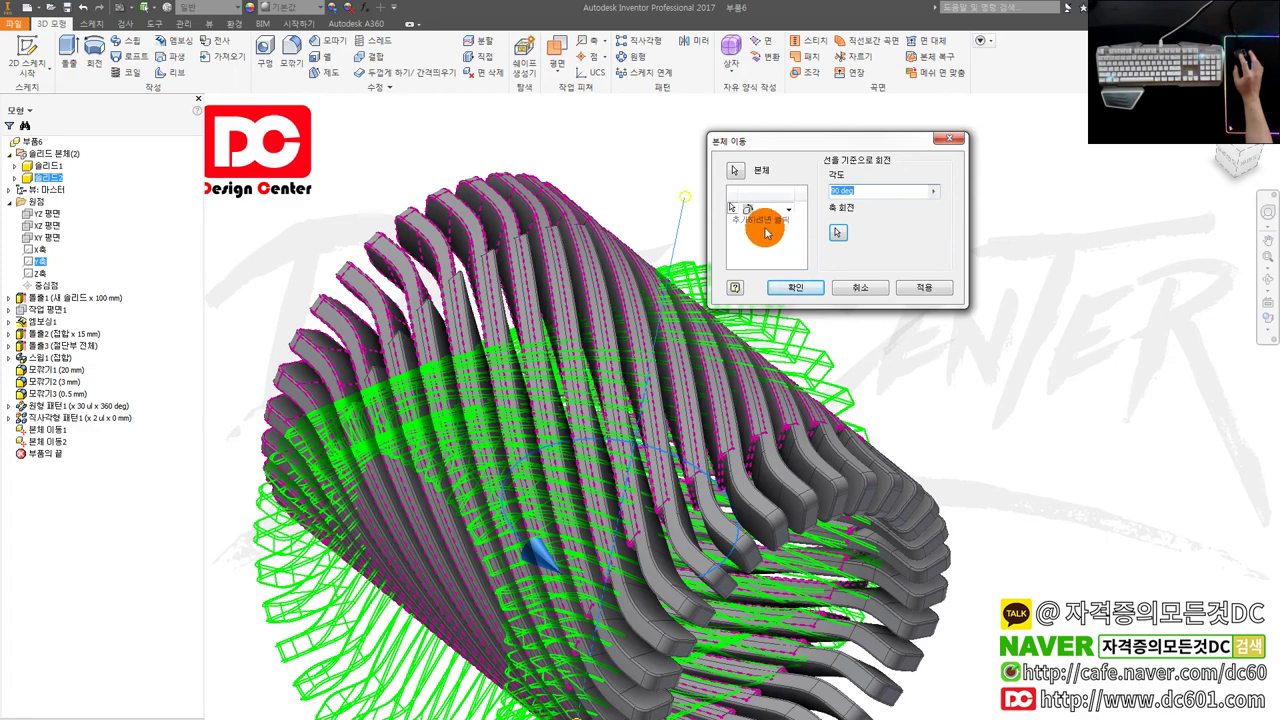
left_click(868, 283)
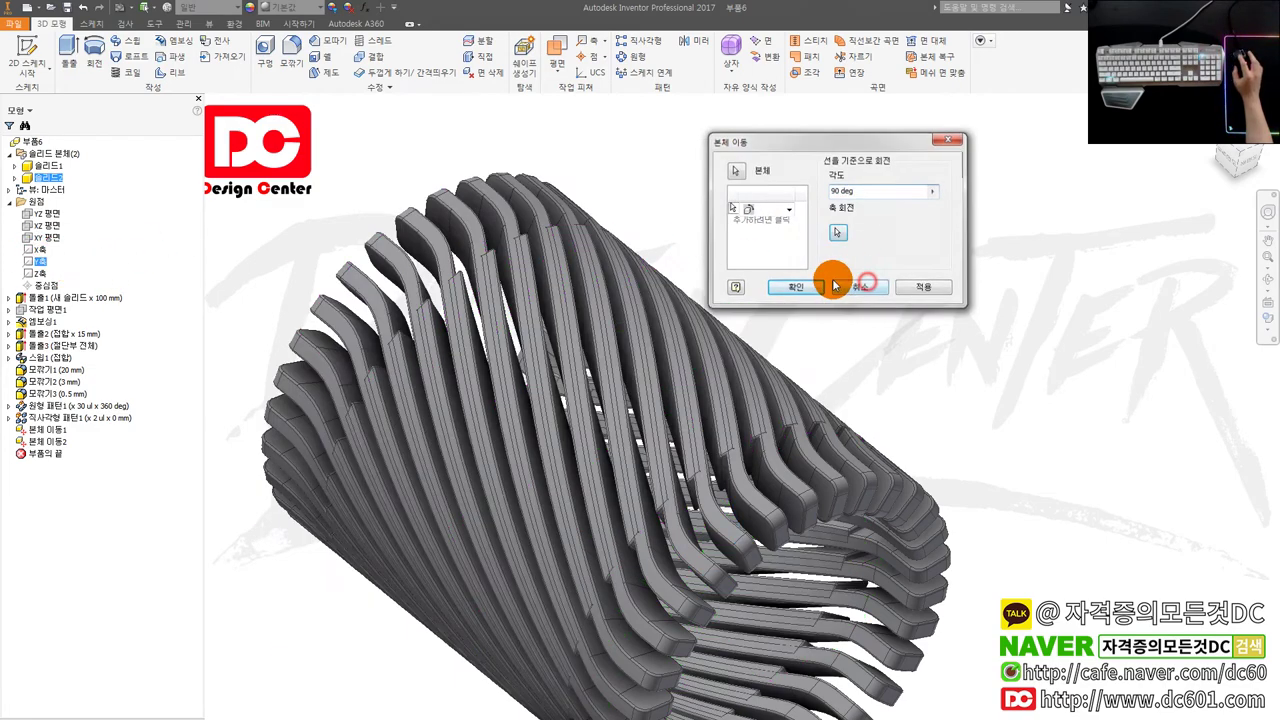
- Set up a Move Bodies rotation of the second solid body about the Z axis
left_click(388, 88)
left_click(285, 103)
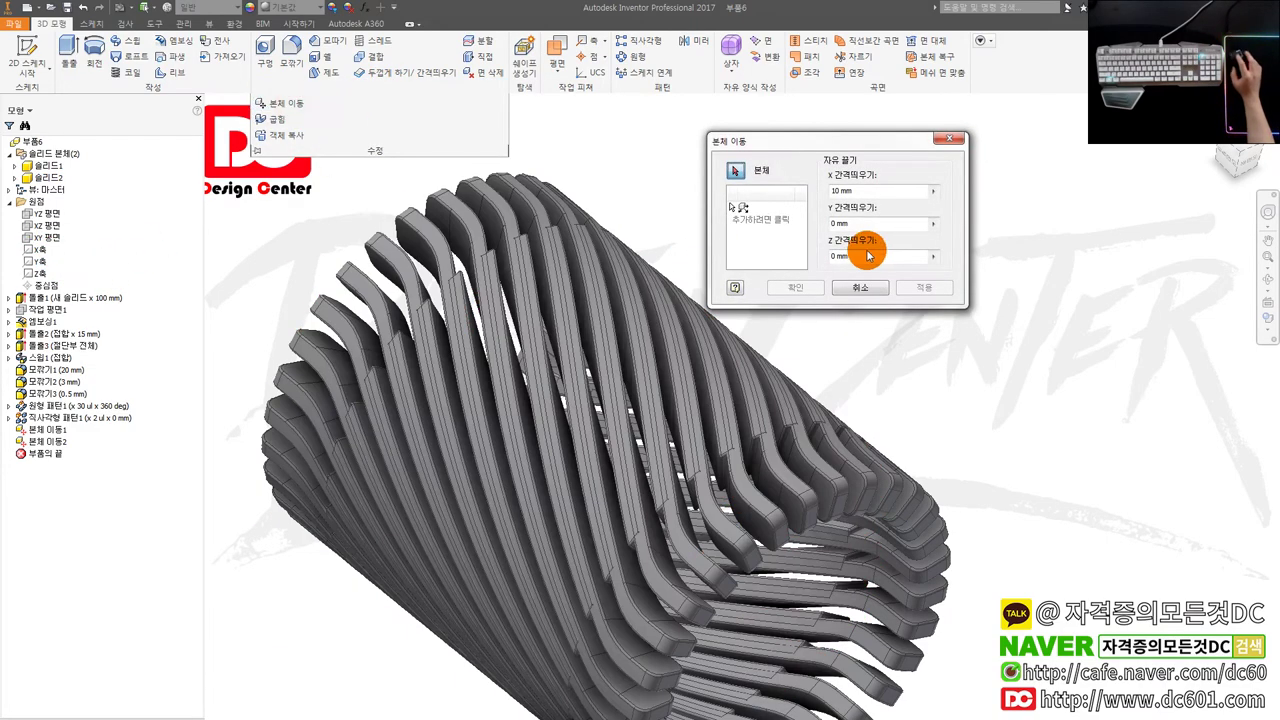
left_click(788, 209)
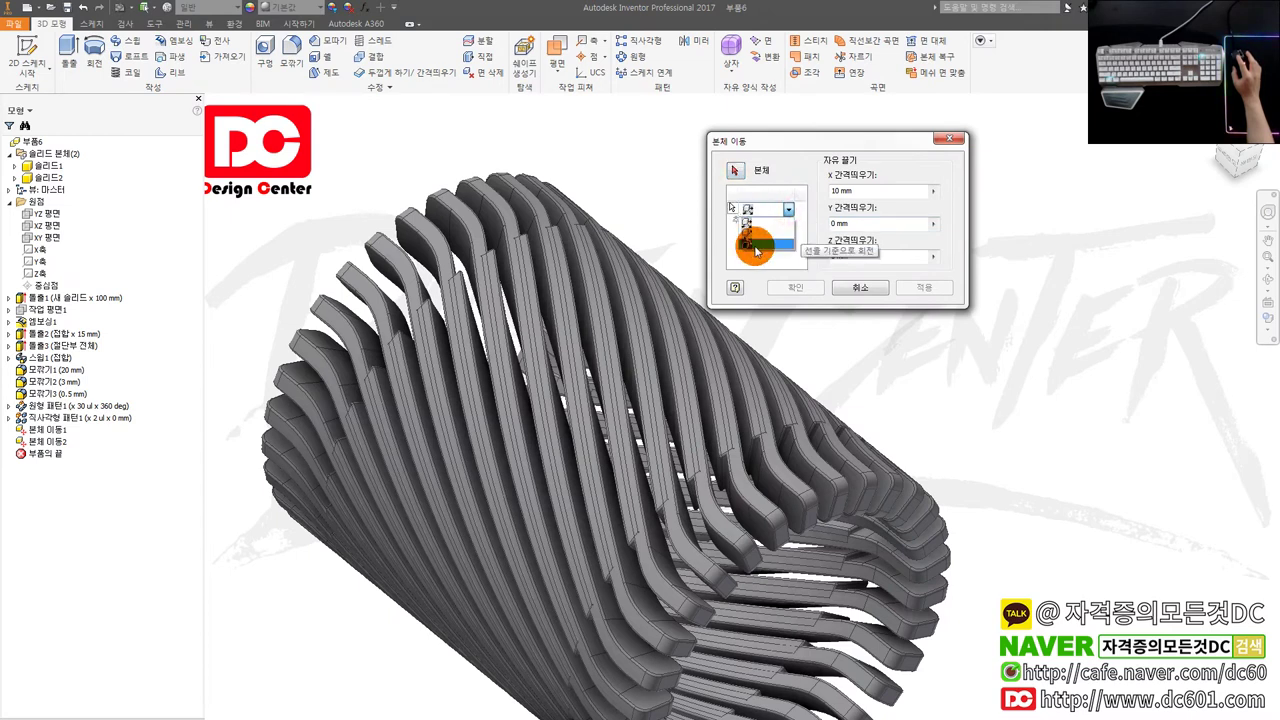
left_click_drag(755, 250, 755, 250)
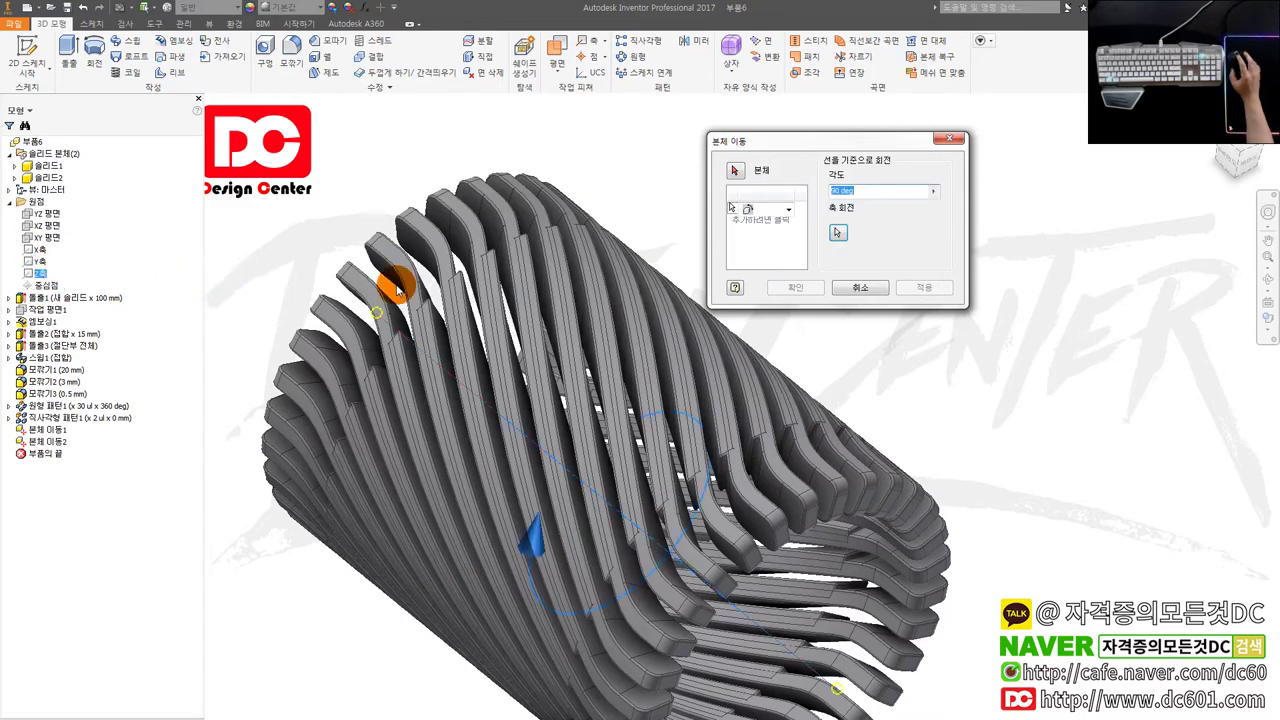
middle_click_drag(596, 387, 634, 367, "shift")
left_click(742, 172)
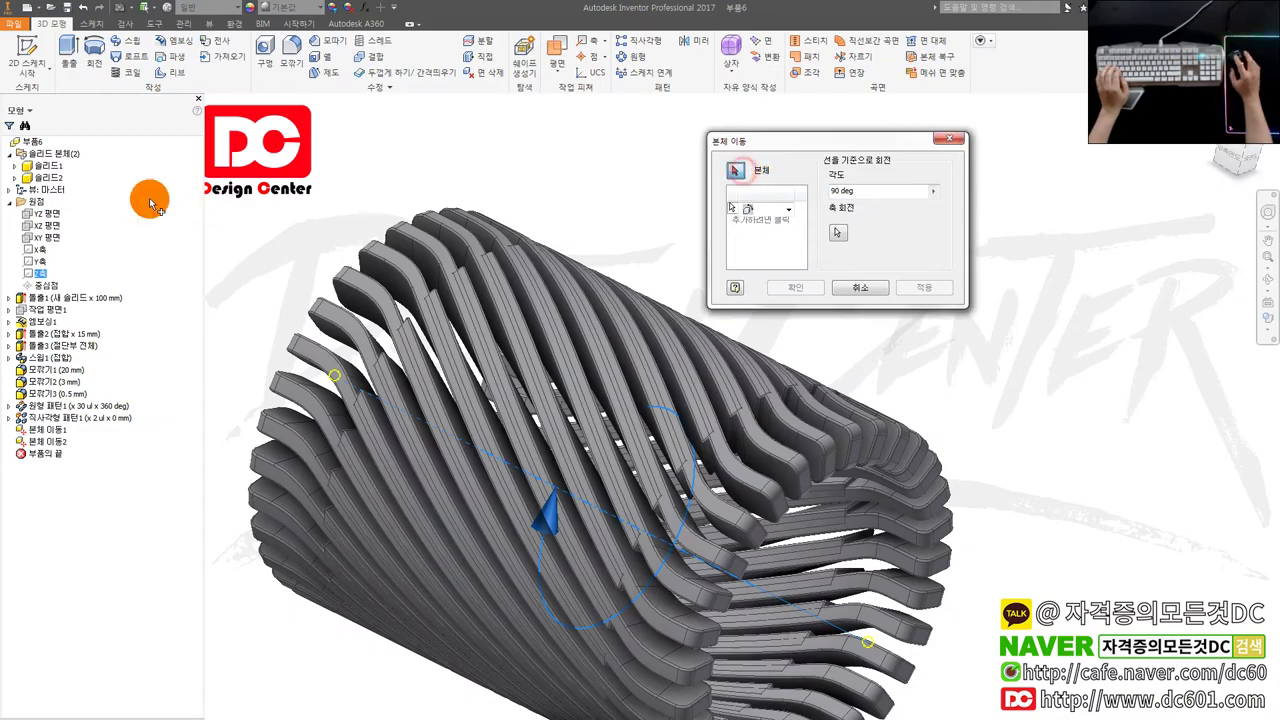
left_click(52, 178)
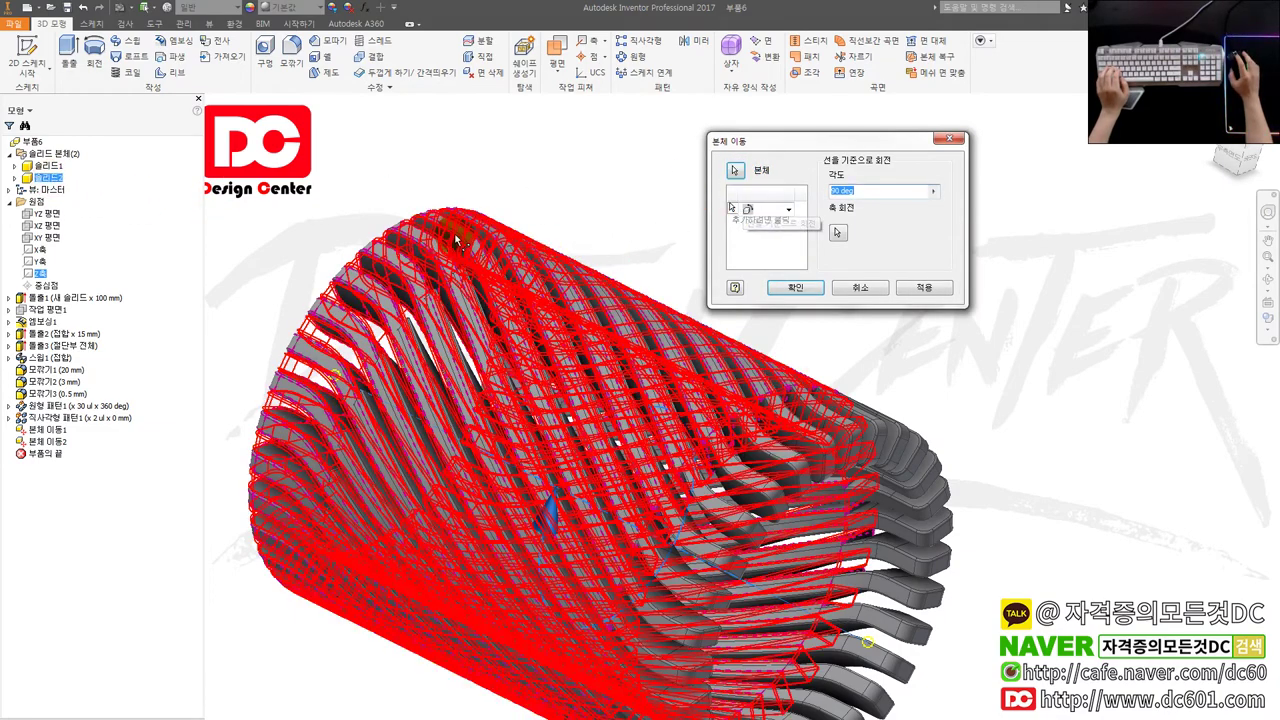
middle_click_drag(304, 191, 294, 220, "shift")
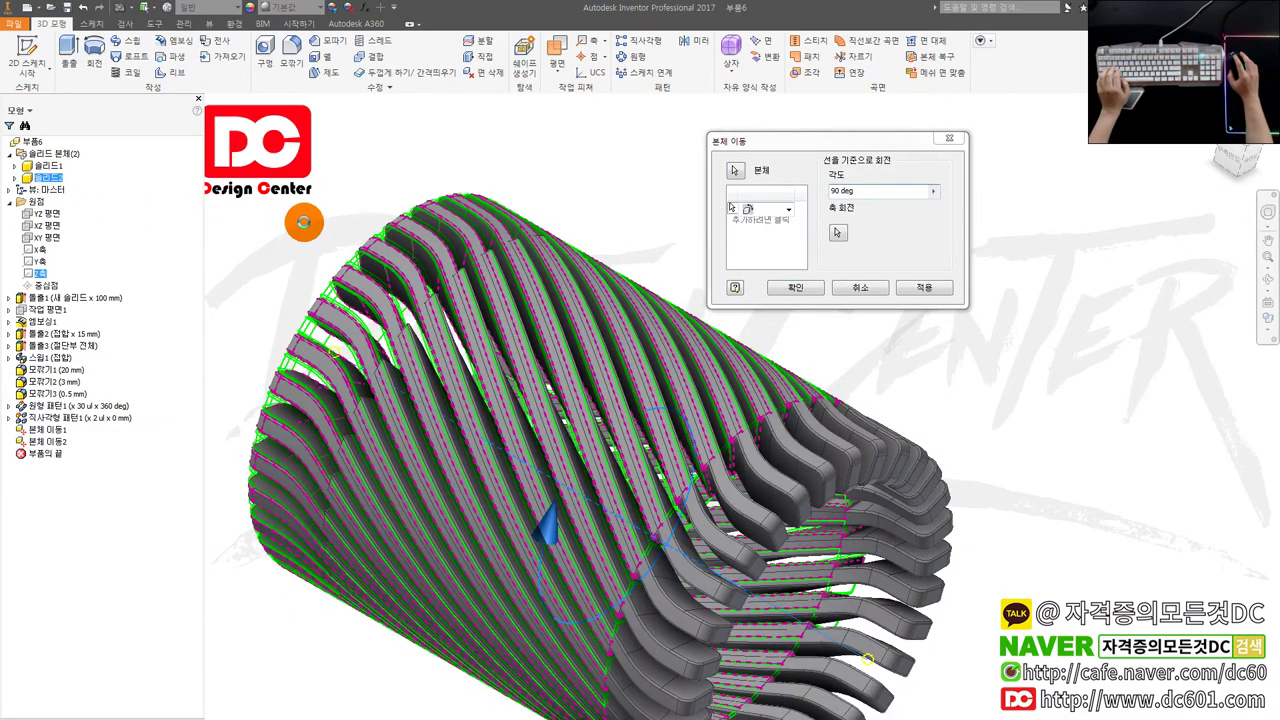
scroll(304, 222, "up", 3)
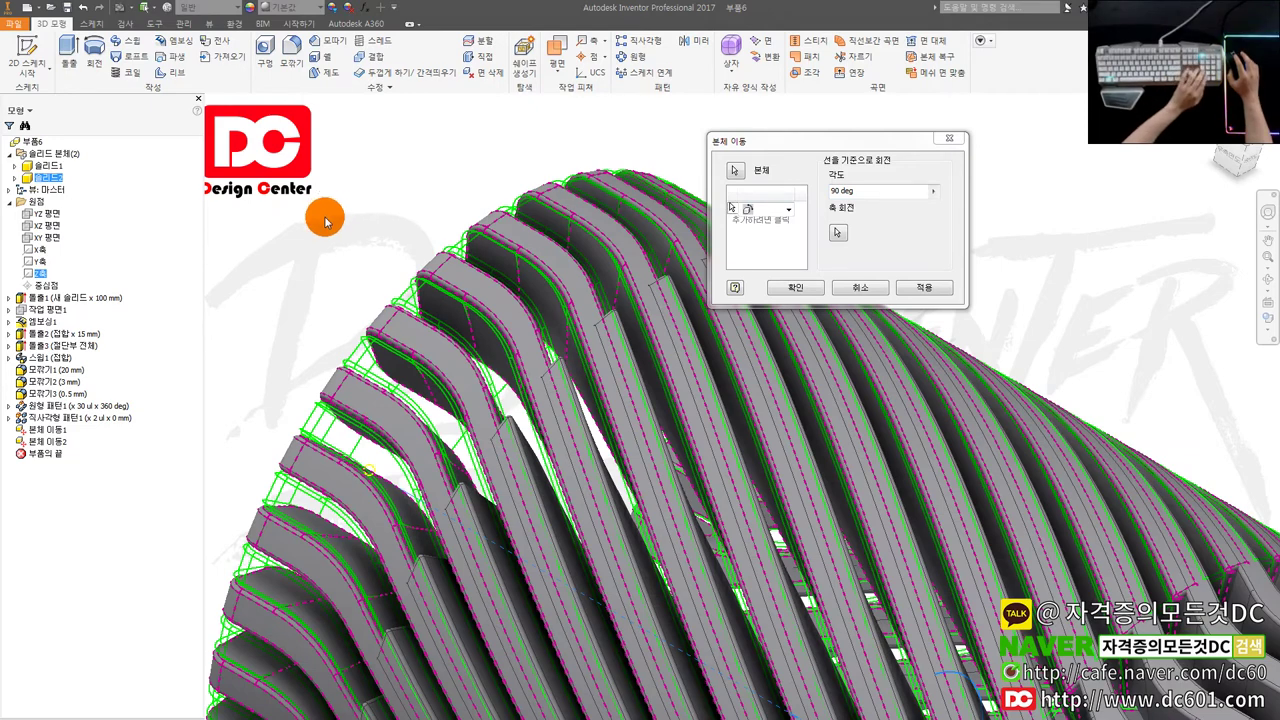
- Try rotation angles of 1, 10 and 5 degrees for the second body, and apply the move with 6 degrees
left_click_drag(862, 191, 747, 191)
type("1")
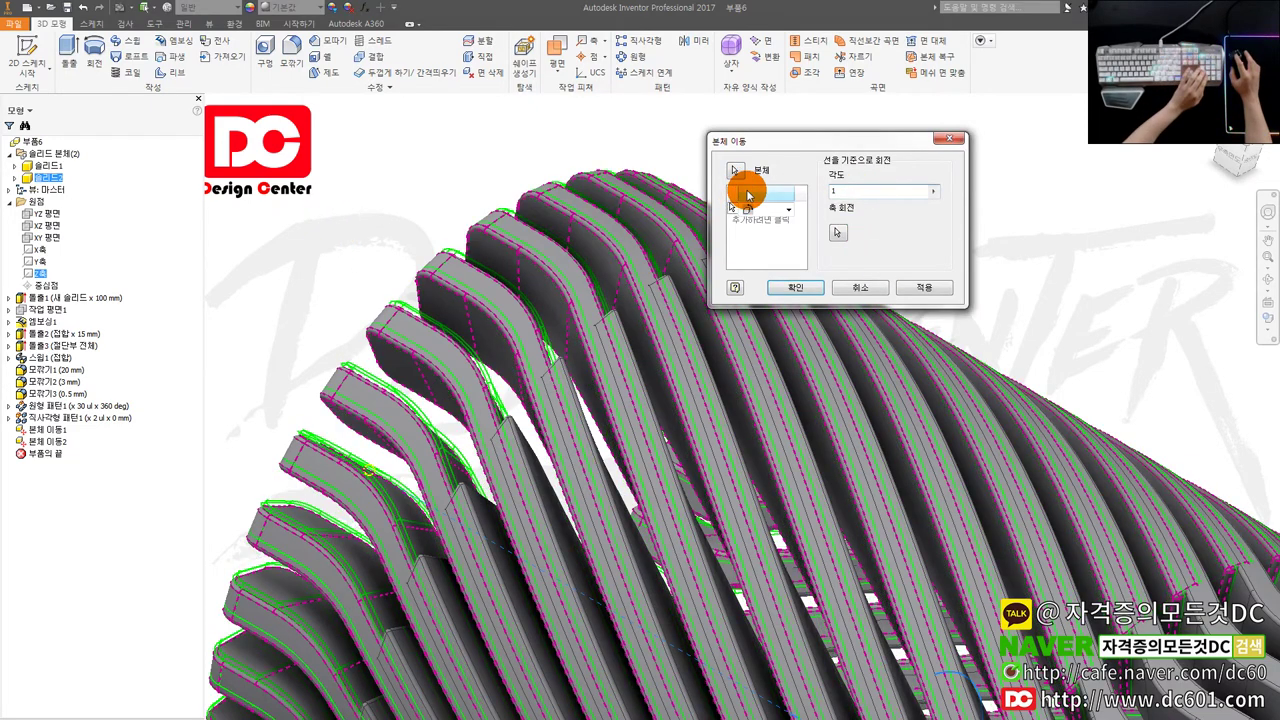
left_click(858, 193)
left_click_drag(857, 195, 811, 194)
type("10")
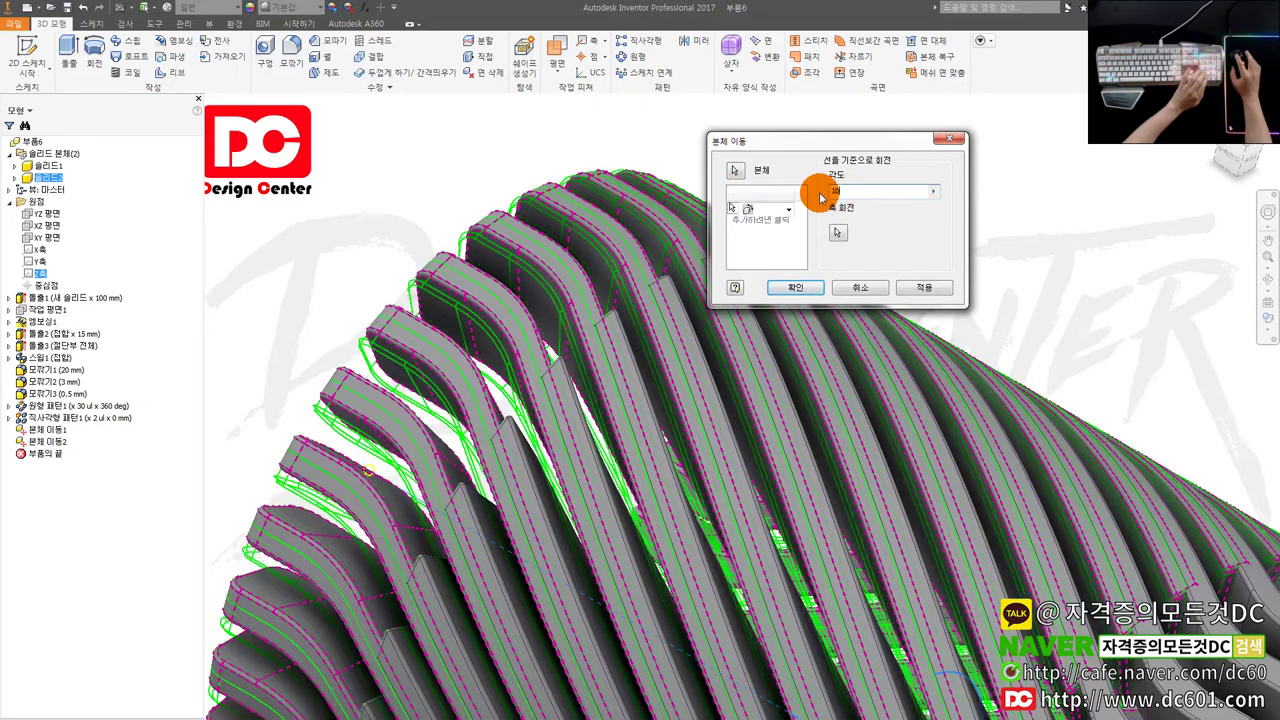
type("5")
left_click_drag(868, 194, 801, 195)
type("6")
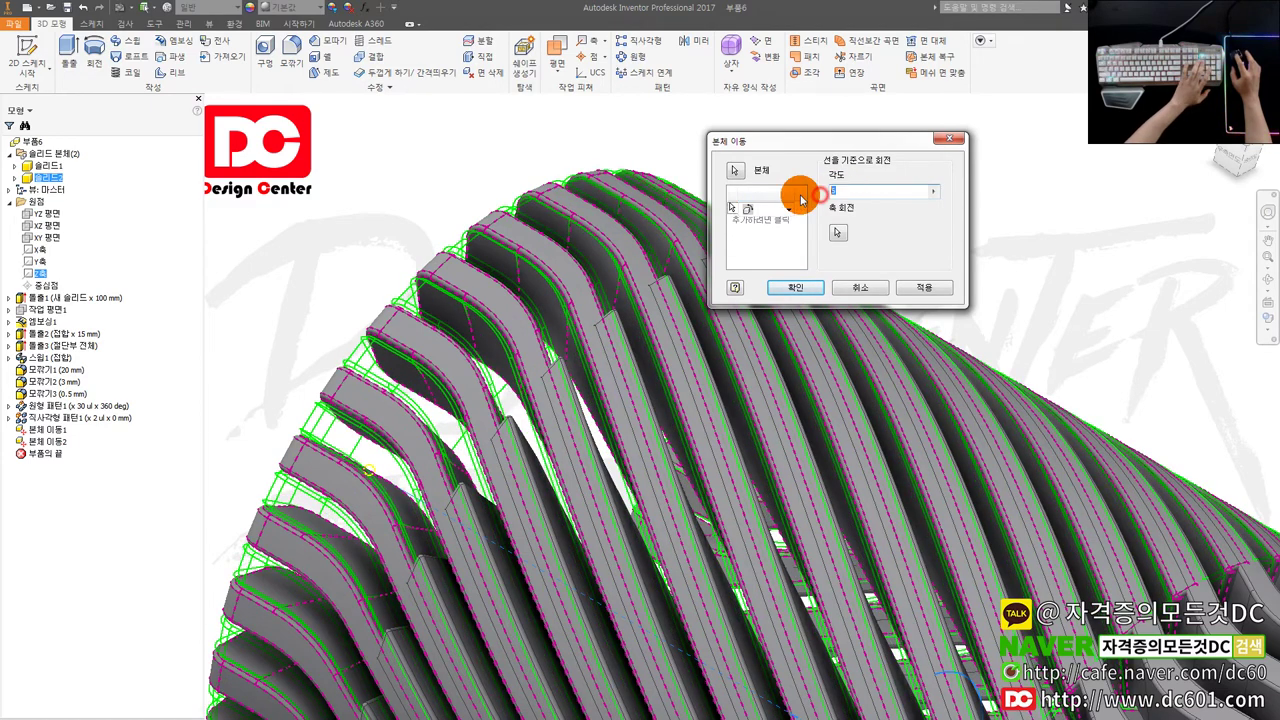
left_click(807, 286)
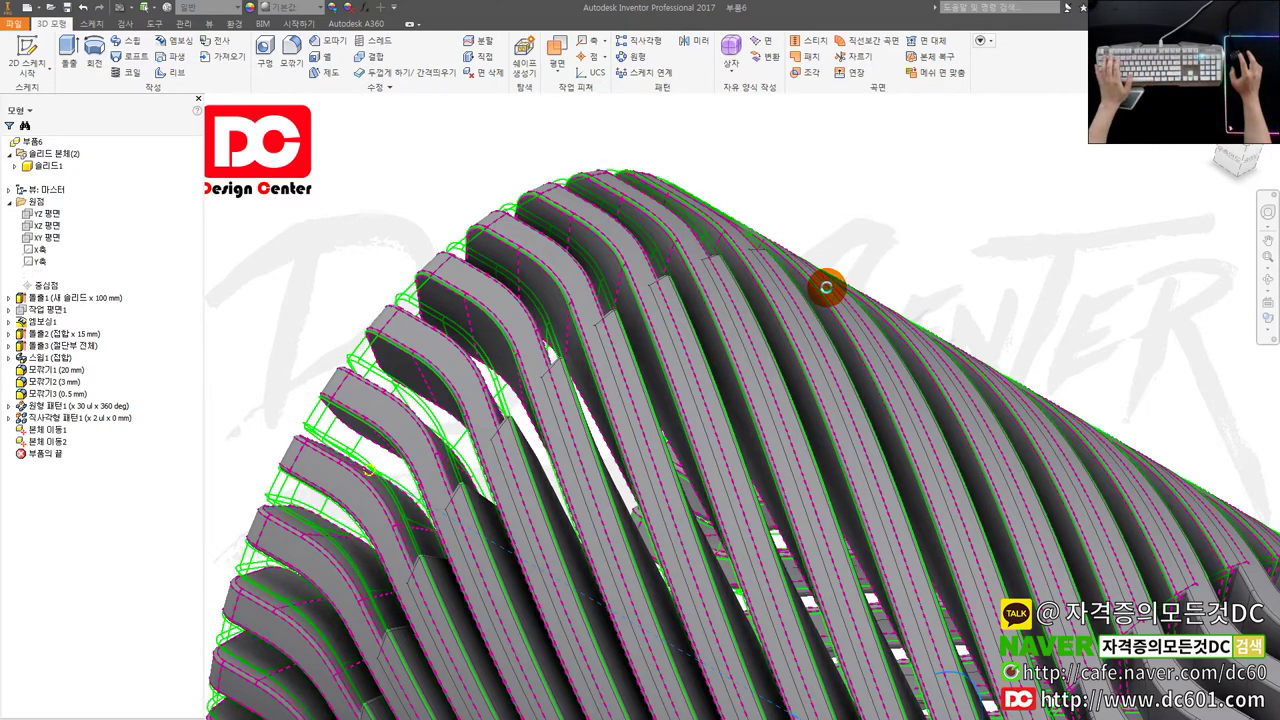
scroll(865, 264, "down", 5)
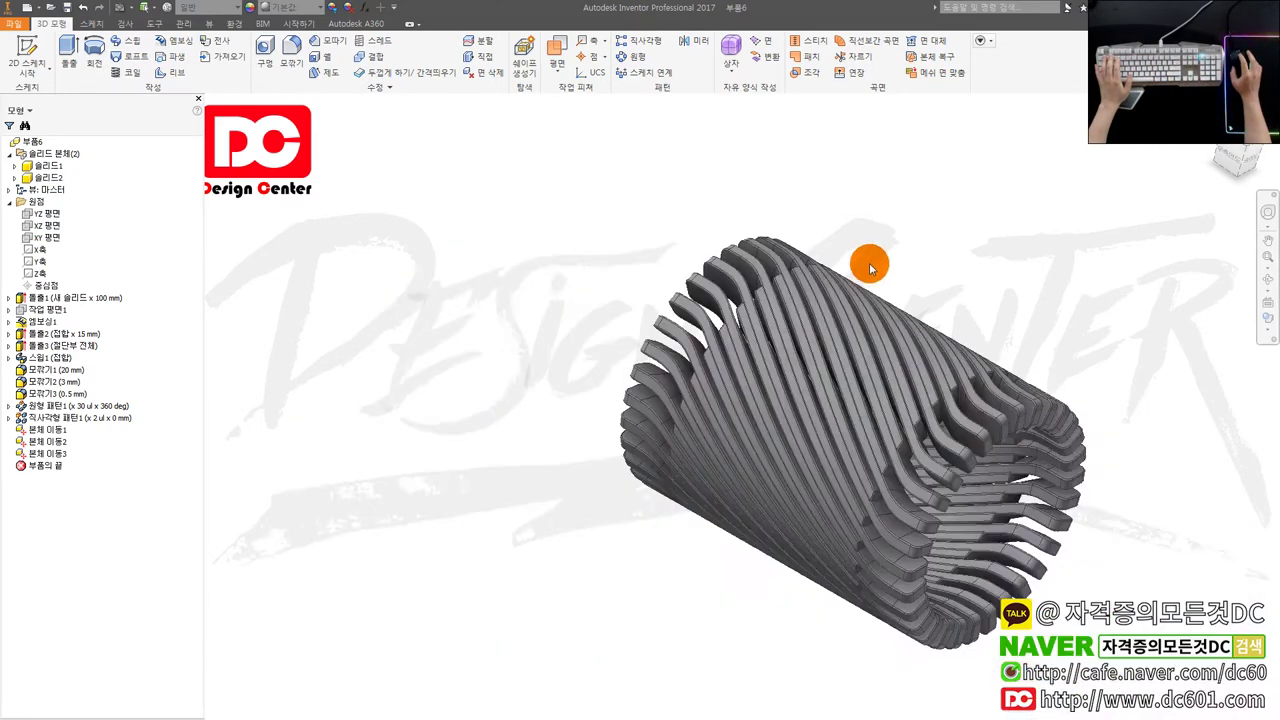
- Edit the third Move Bodies feature to readjust the second body's rotation angle about the Z axis
scroll(908, 285, "up", 3)
scroll(608, 371, "up", 3)
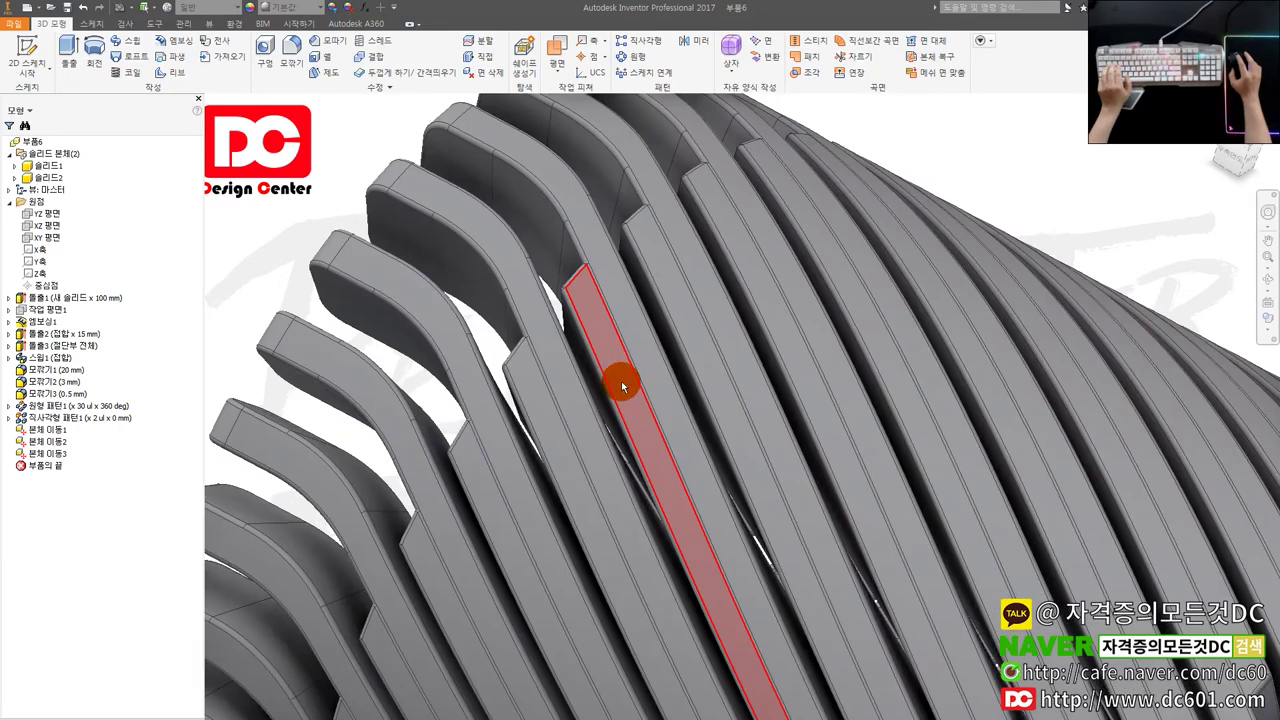
left_click(60, 455)
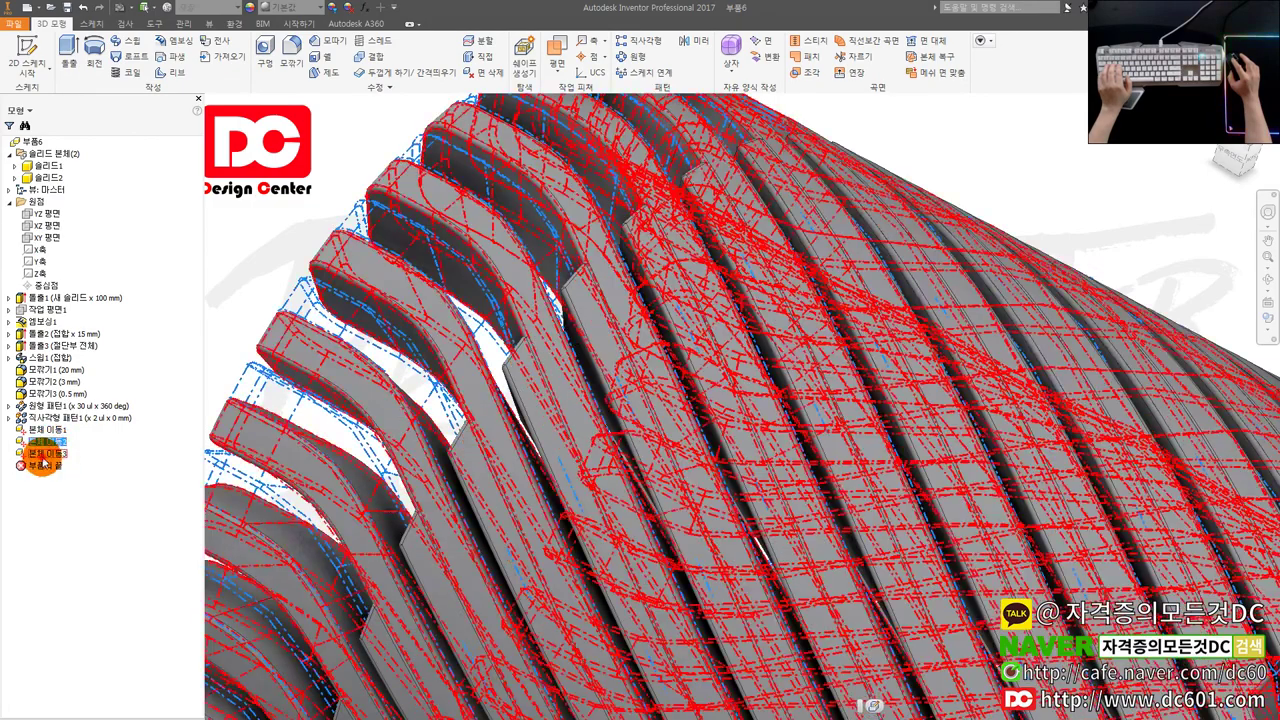
right_click(46, 456)
left_click(80, 503)
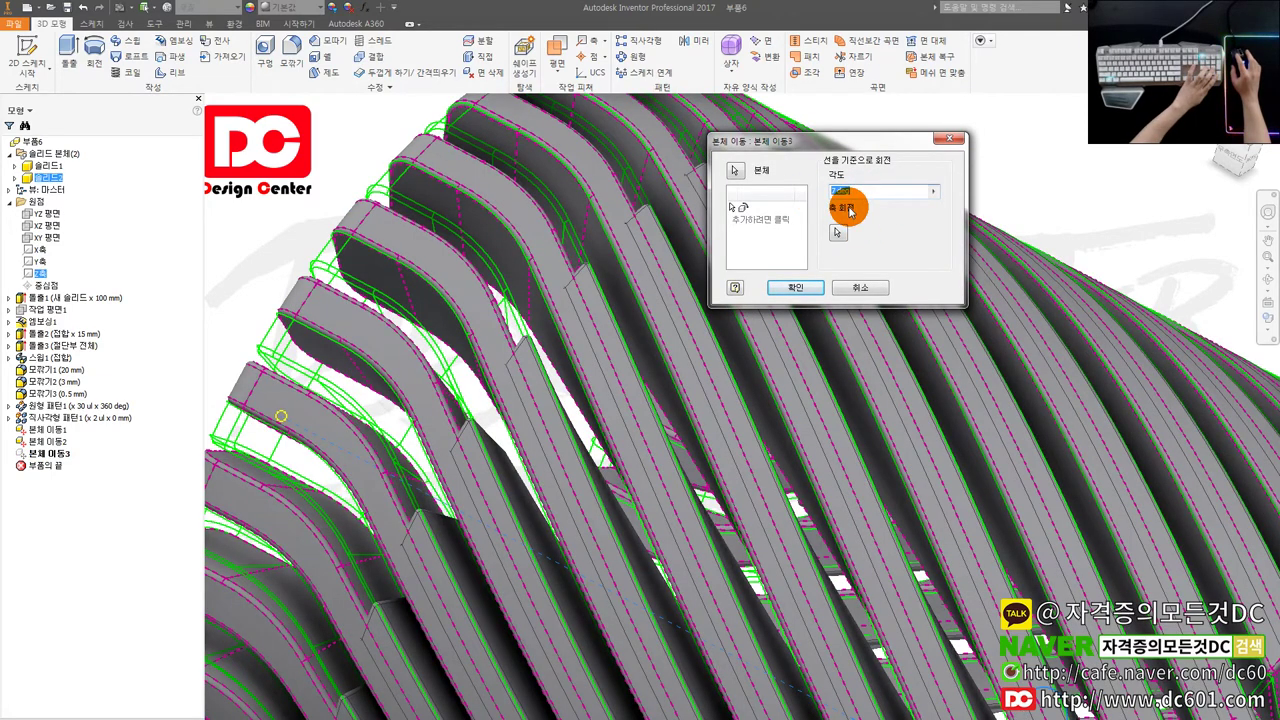
left_click(813, 287)
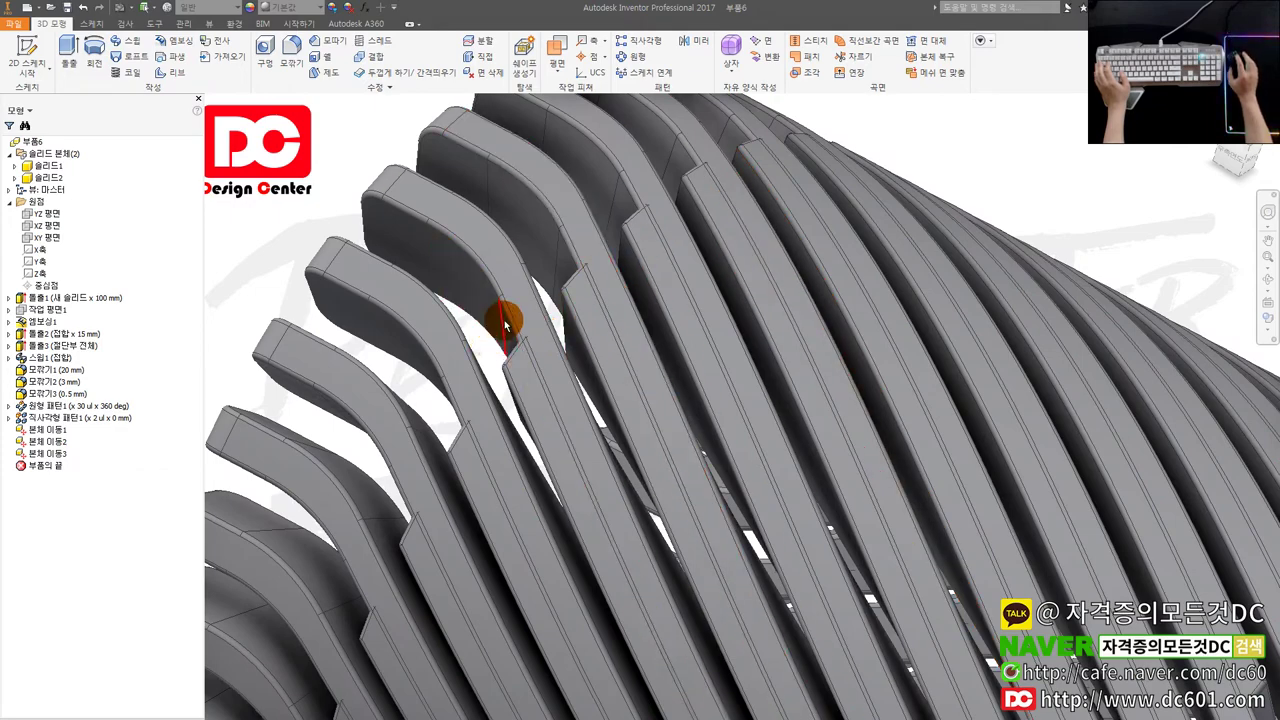
- Edit the third Move Bodies feature, trying 7 degrees and applying 8 degrees for the second body's rotation about the Z axis
scroll(504, 323, "up", 3)
scroll(543, 321, "down", 3)
left_click(52, 454)
right_click(54, 455)
left_click(88, 502)
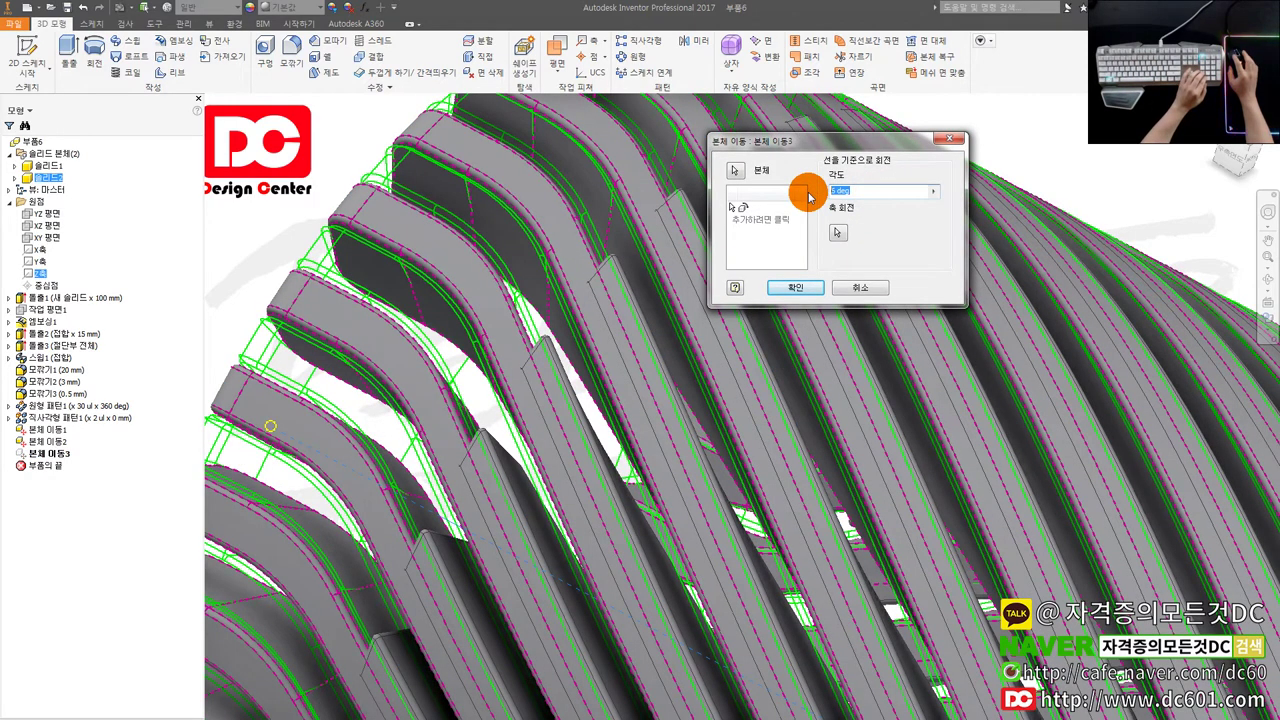
type("7")
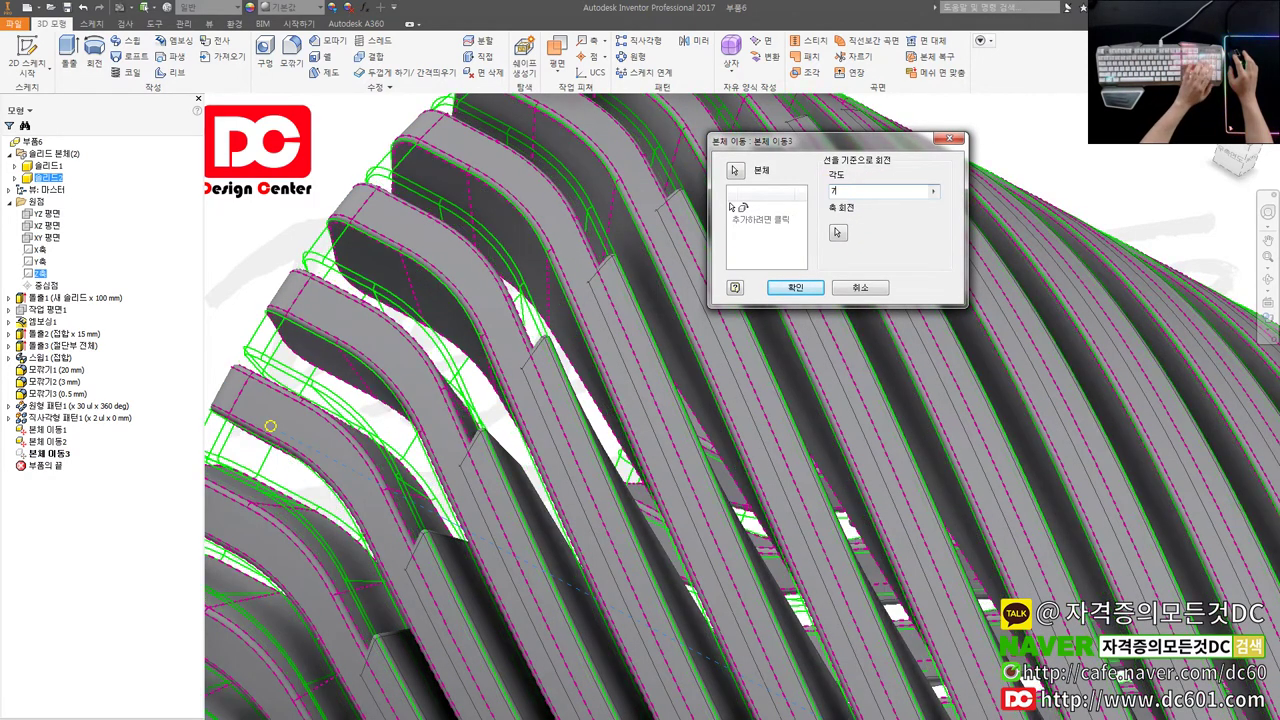
type("8")
left_click(797, 288)
left_click_drag(852, 194, 811, 197)
type("8")
left_click(816, 295)
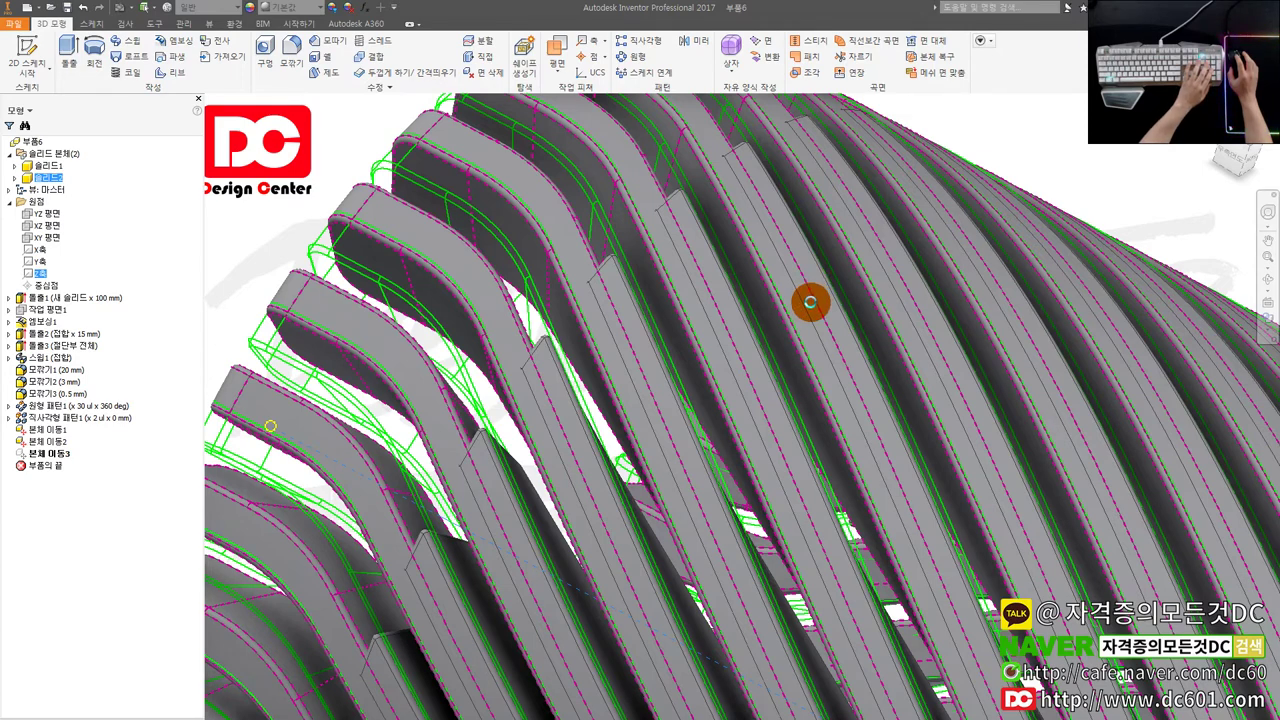
- Inspect the combined winding from the outside and through the core's open end
scroll(820, 322, "down", 3)
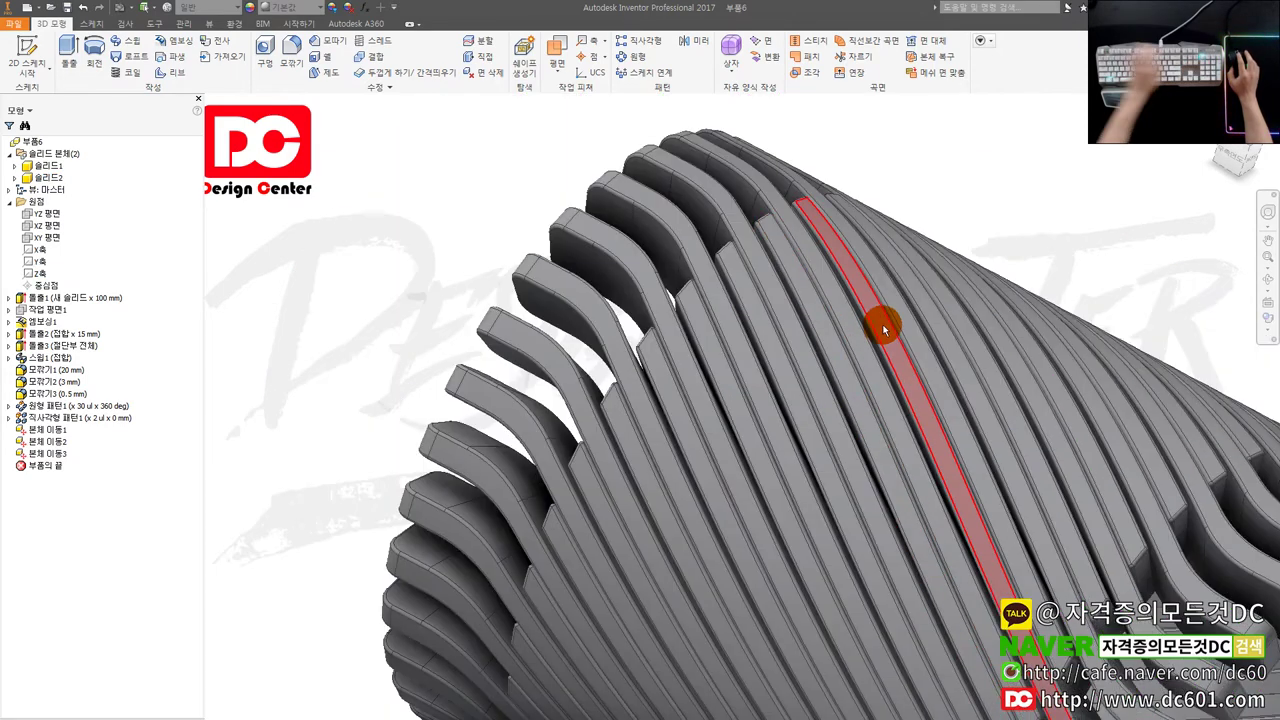
scroll(1070, 278, "down", 5)
middle_click_drag(1084, 288, 1063, 442, "shift")
scroll(1166, 503, "up", 5)
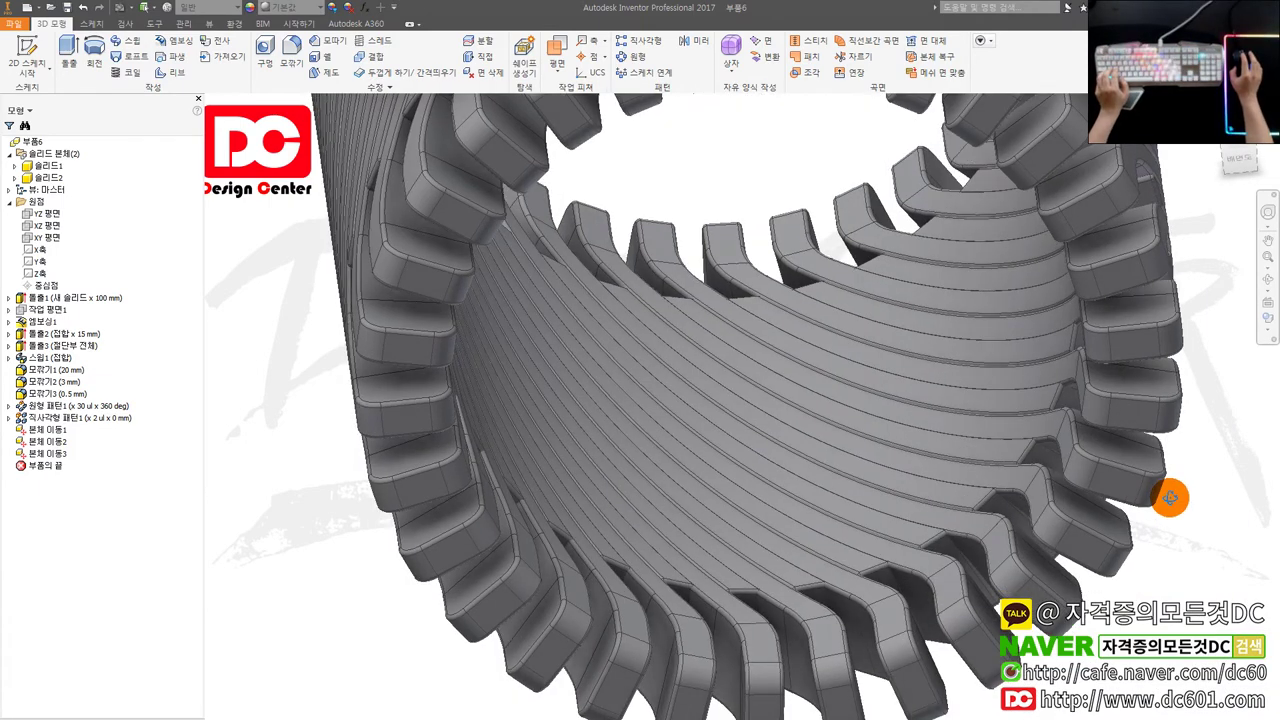
left_click(1242, 158)
middle_click_drag(743, 440, 726, 464, "shift")
scroll(734, 460, "up", 3)
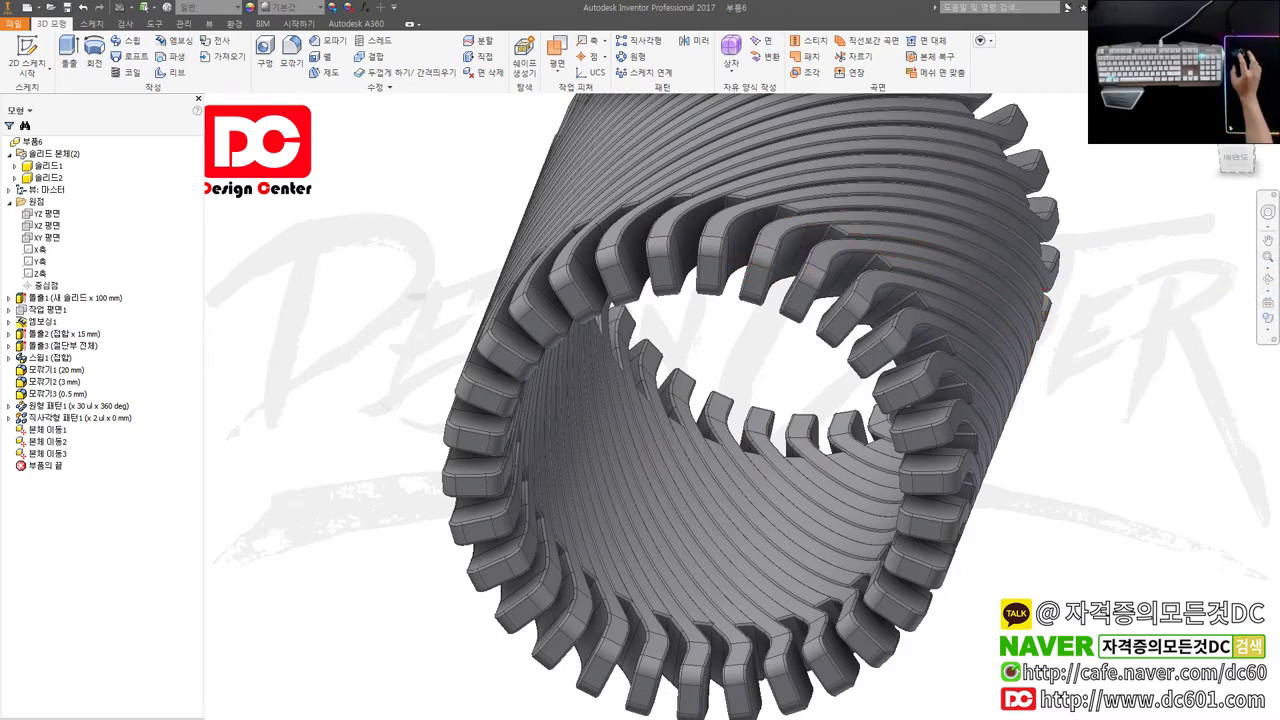
- Switch to the browser, trace the diagonal coil bars on the reference photo of the generator core, and move the window aside
key("alt+Tab")
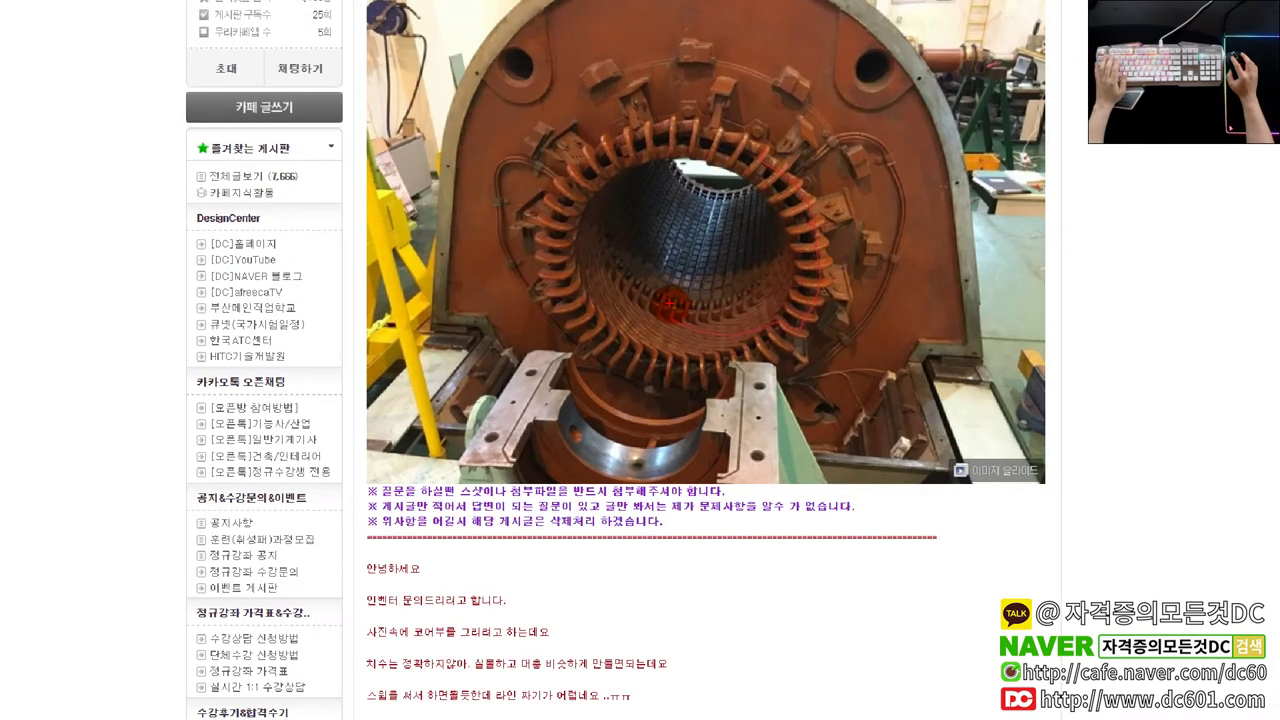
left_click_drag(668, 312, 762, 370)
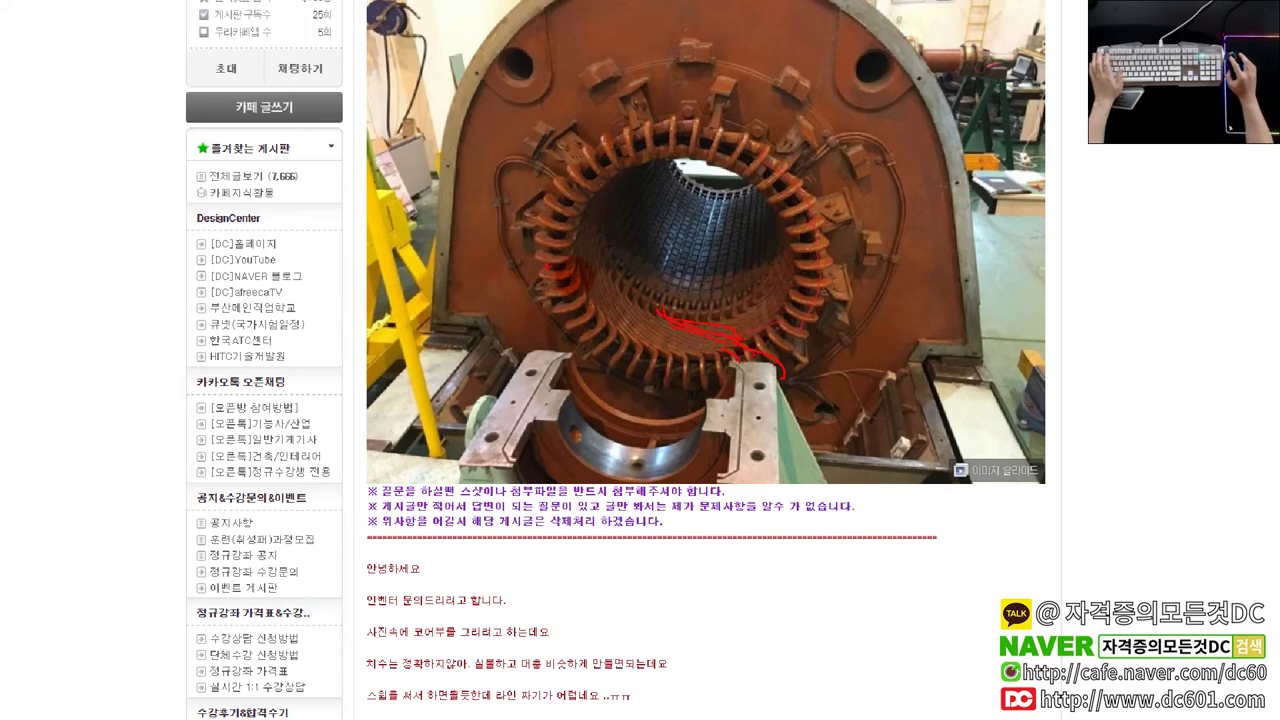
key("Escape")
mouse_move(911, 6)
left_mouse_down()
mouse_move(318, 283)
mouse_move(420, 289)
mouse_move(0, 216)
mouse_move(45, 124)
mouse_move(0, 124)
left_mouse_up()
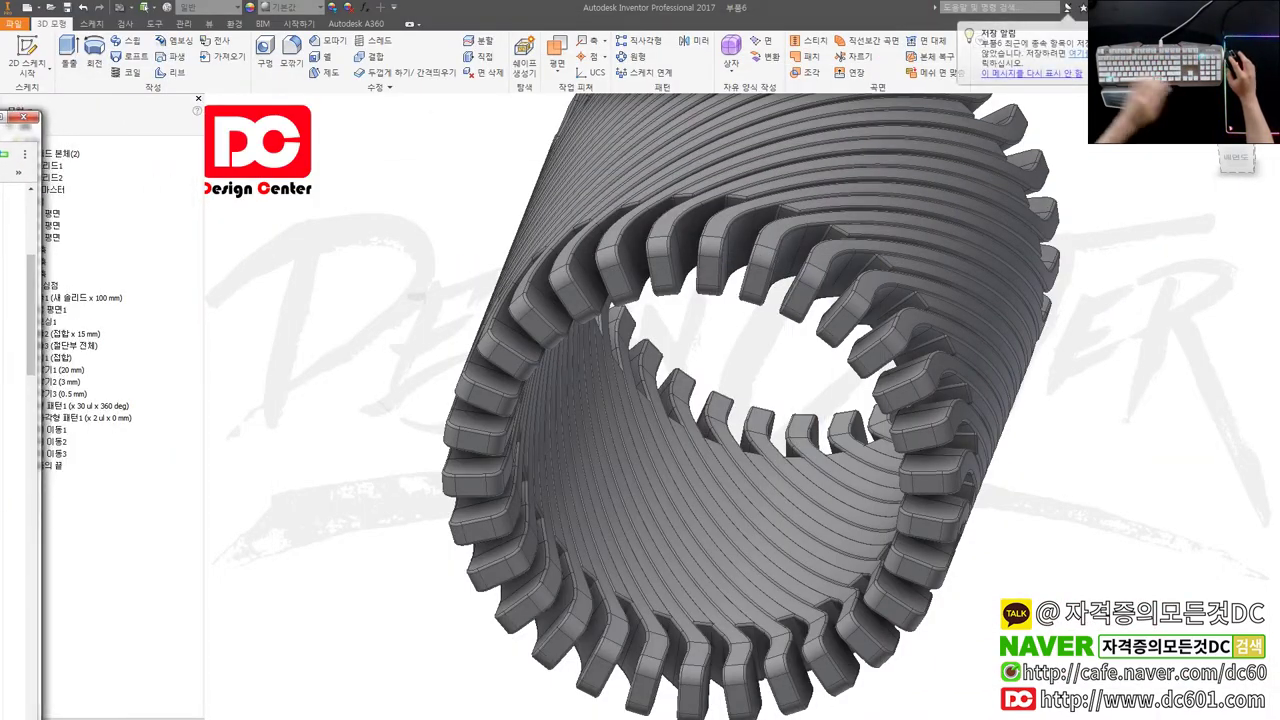
- Return to the Inventor model and examine the bent bar ends from the front and at an angle
left_click(542, 480)
scroll(692, 488, "down", 3)
middle_click_drag(692, 488, 705, 453, "shift")
scroll(731, 449, "up", 3)
scroll(705, 453, "down", 3)
left_click(1236, 168)
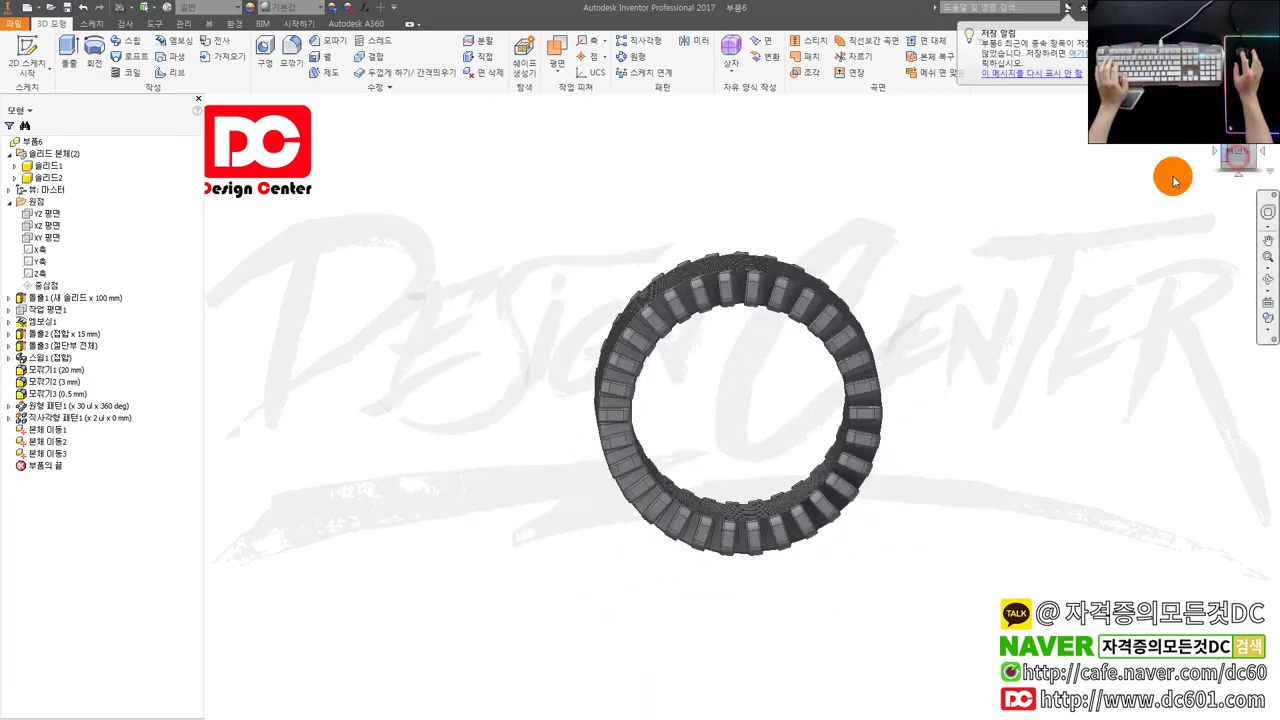
scroll(749, 386, "up", 3)
middle_click_drag(719, 380, 791, 425, "shift")
scroll(791, 425, "down", 3)
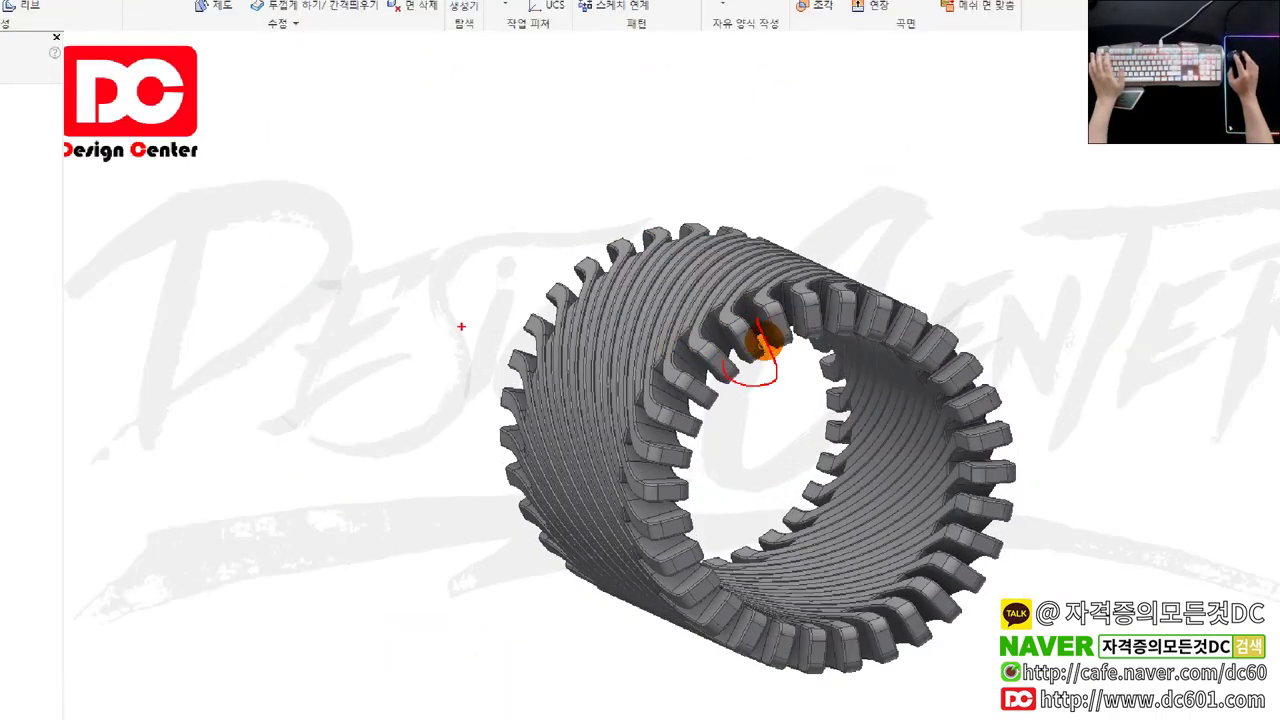
- Bring back the reference photo, trace a coil bar's path on it, and compare it with the rotated model
key("Escape")
left_click_drag(0, 126, 822, 137)
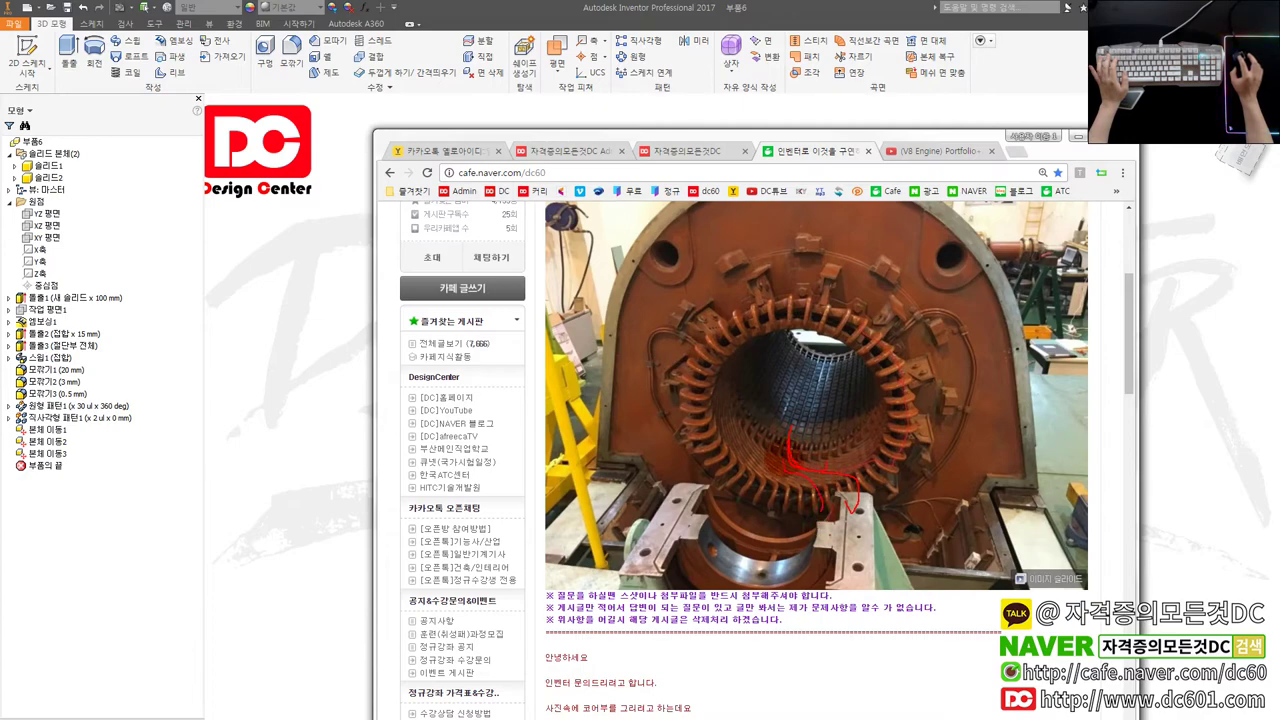
key("Escape")
left_click_drag(903, 137, 0, 115)
left_click(986, 423)
middle_click_drag(1007, 456, 900, 486, "shift")
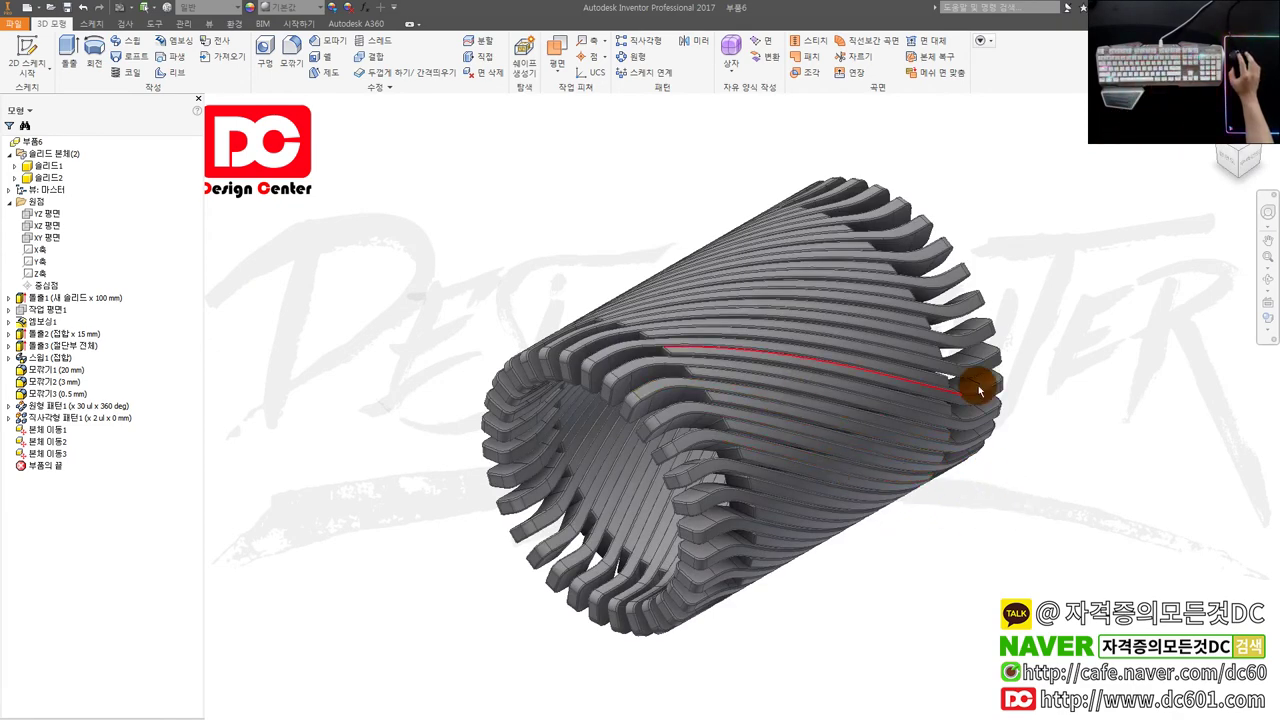
- Switch to 3ds Max and reset the scene
key("alt+Tab")
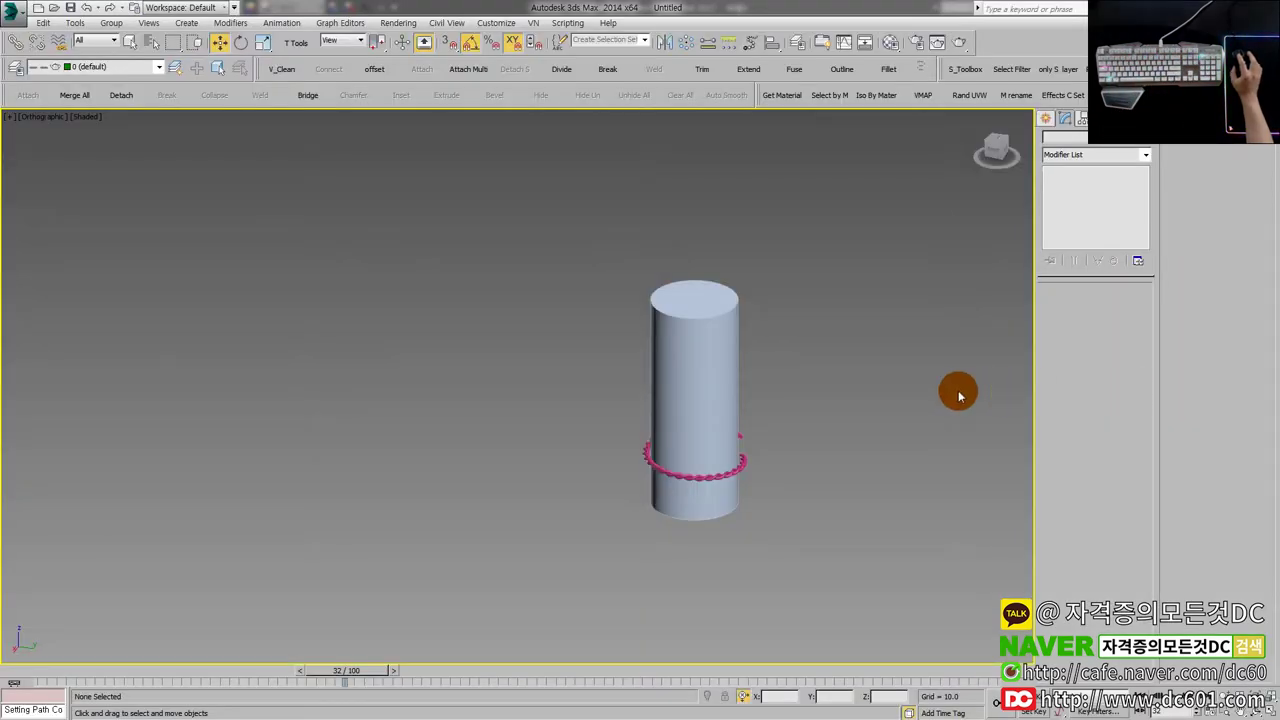
key("alt+f")
key("r")
left_click(645, 389)
left_click(617, 391)
- Draw an open line in the Top view with a short diagonal segment followed by a horizontal one about 130 units long
left_click(1069, 141)
left_click(1073, 215)
key("alt+w")
middle_click(490, 290)
key("alt+w")
scroll(503, 301, "down", 3)
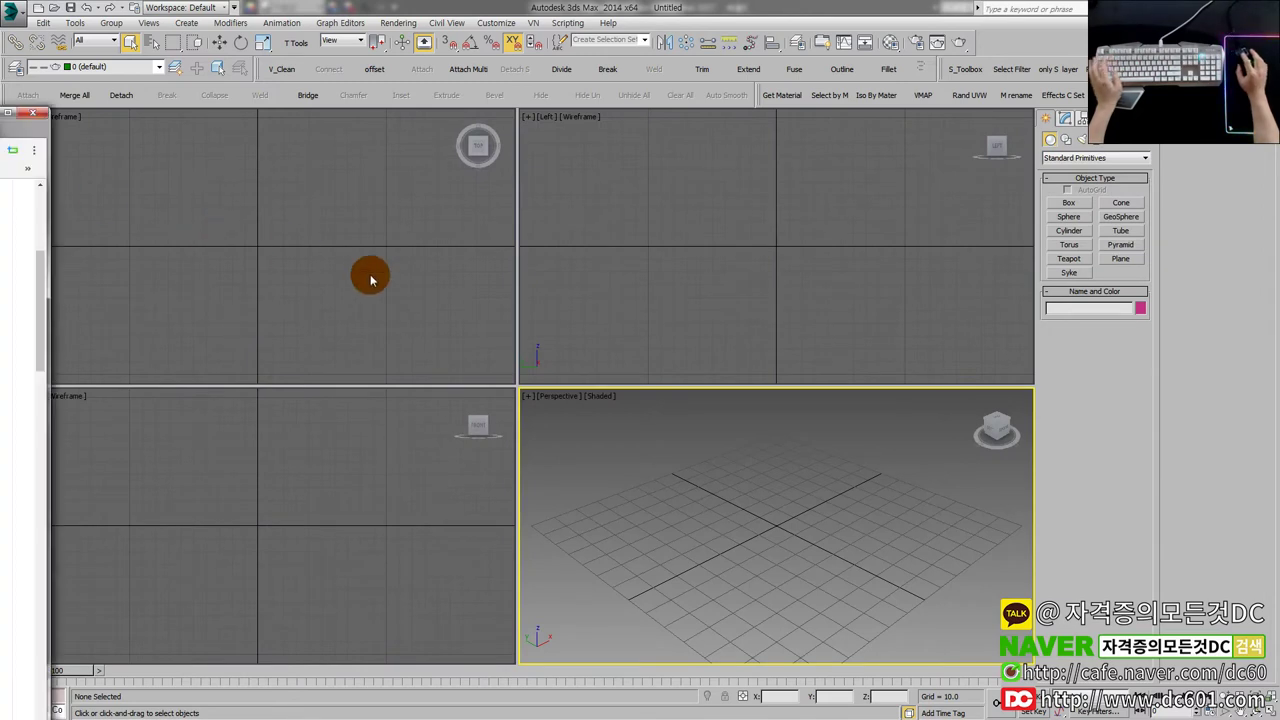
left_click(378, 275)
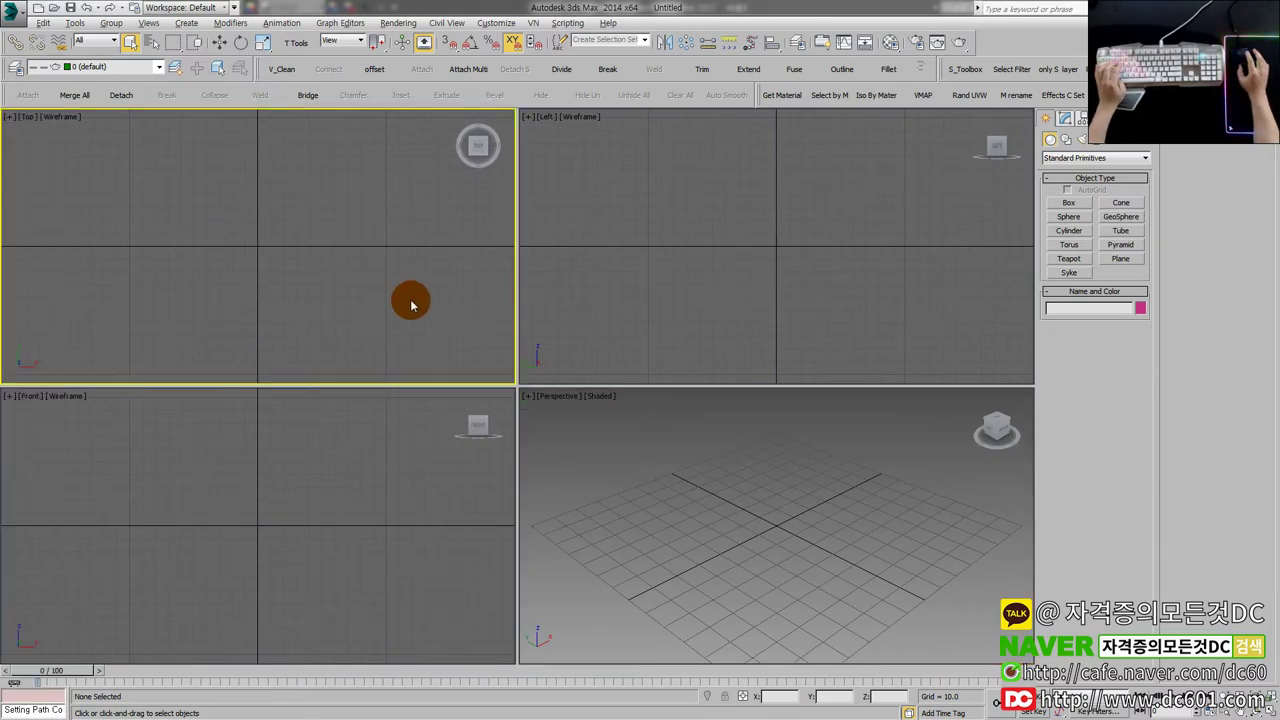
key("alt+w")
left_click(1065, 140)
left_click(1069, 213)
left_click(457, 348)
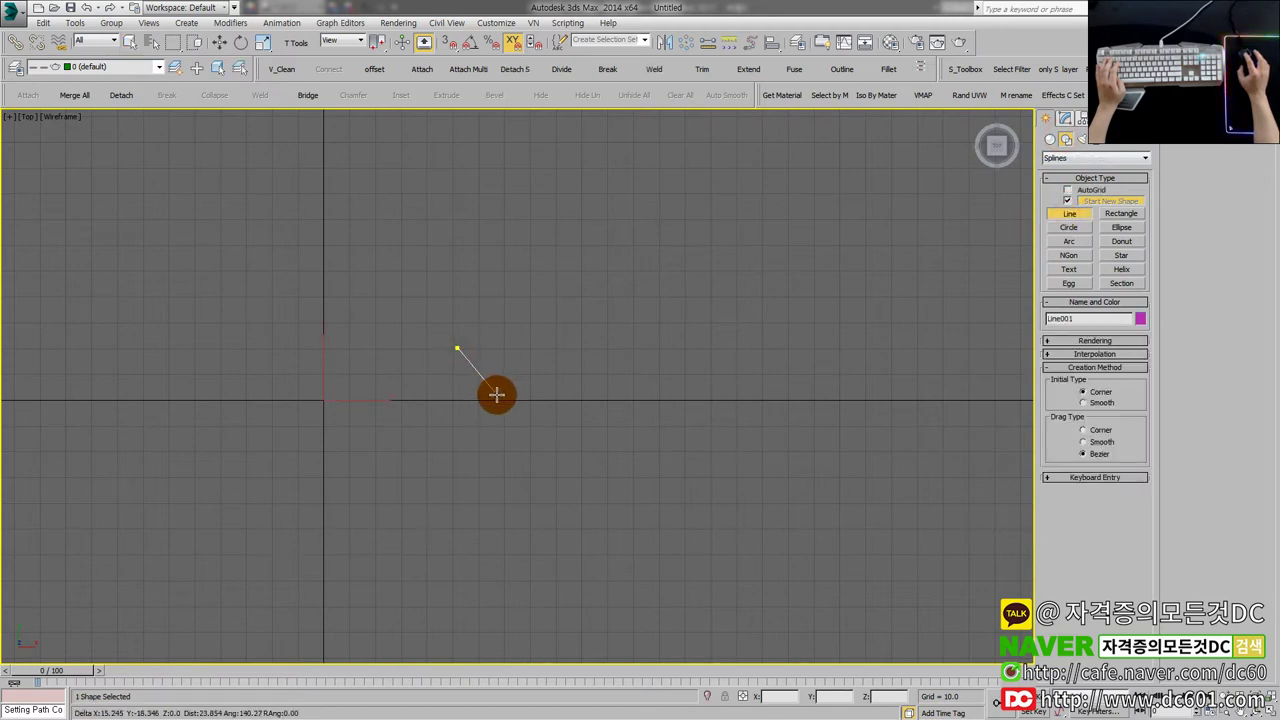
middle_click_drag(506, 386, 413, 401)
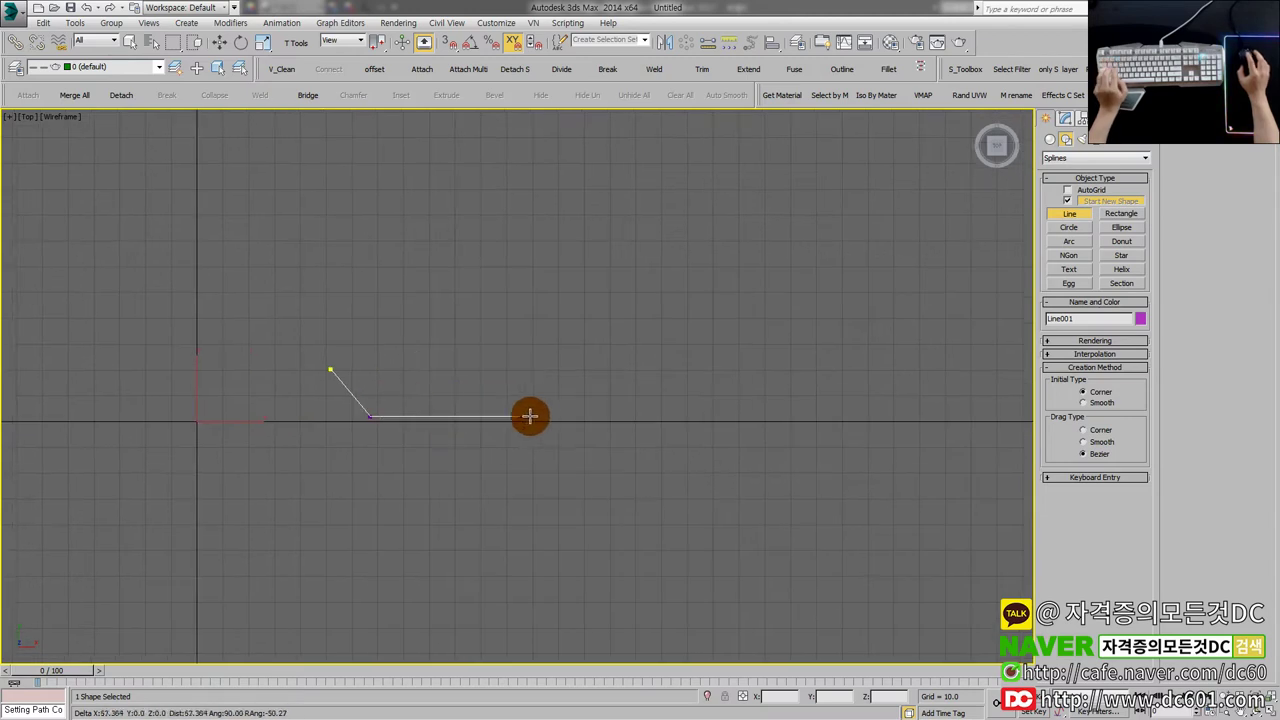
left_click(705, 424)
right_click(700, 412)
- Apply an Extrude modifier to the bent line with an amount of about 17.5
key("alt+w")
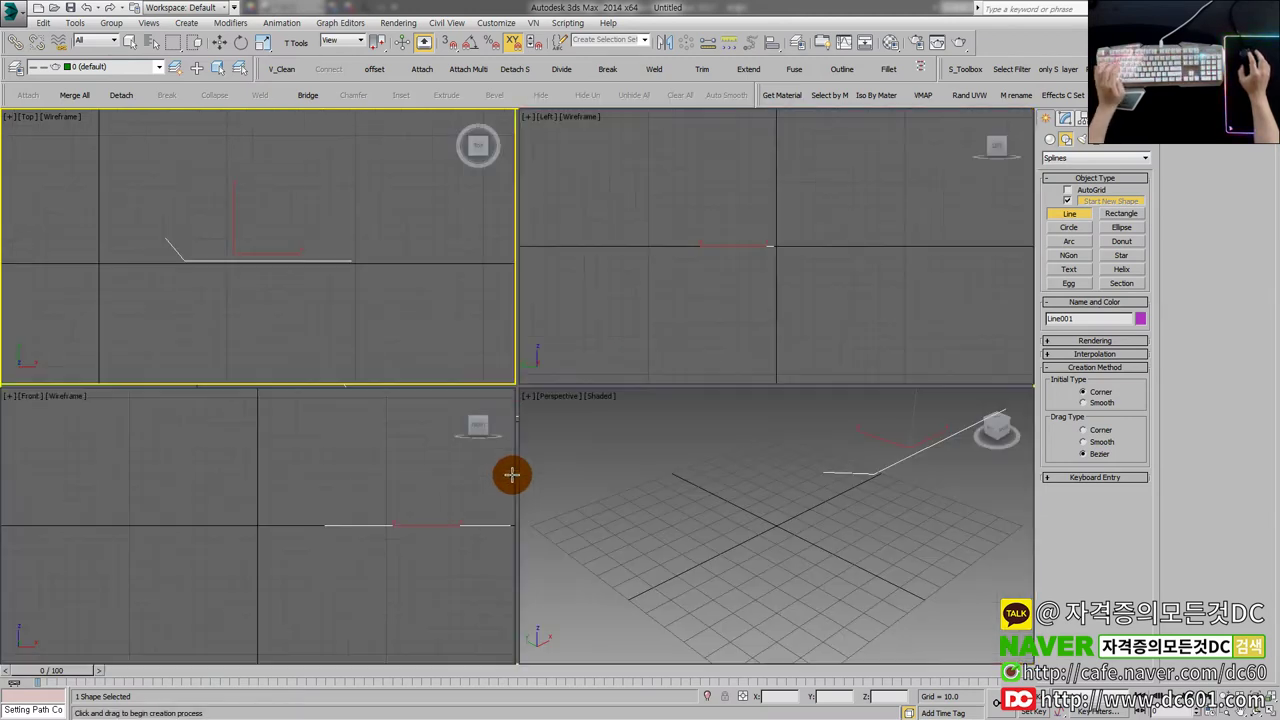
right_click(585, 496)
key("alt+w")
middle_click_drag(686, 520, 600, 460)
scroll(600, 460, "down", 4)
key("1")
scroll(626, 425, "up", 3)
middle_click_drag(640, 410, 460, 424, "alt")
scroll(722, 327, "up", 2)
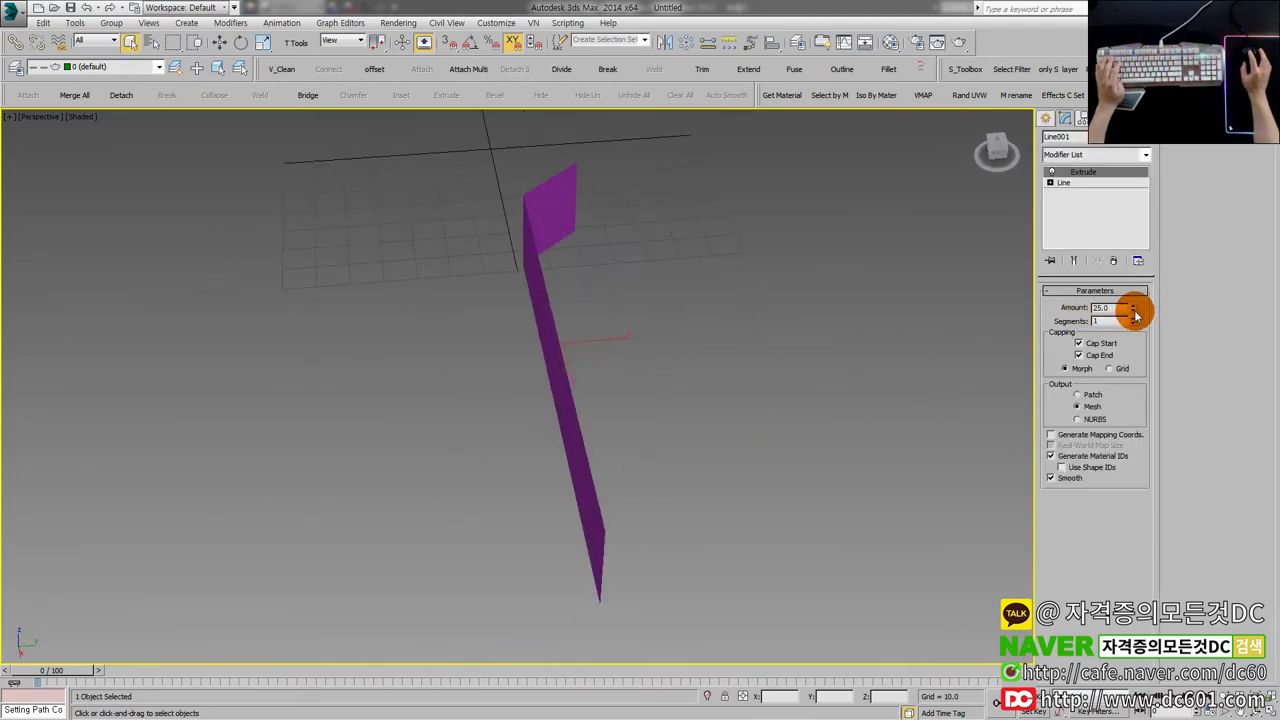
left_click_drag(1135, 315, 1140, 323)
- Add a Shell modifier to the extruded line with an inner amount of 1.92
type("xsh")
key("Return")
middle_click_drag(666, 350, 780, 374, "alt")
scroll(780, 374, "up", 2)
left_click_drag(1146, 287, 1162, 175)
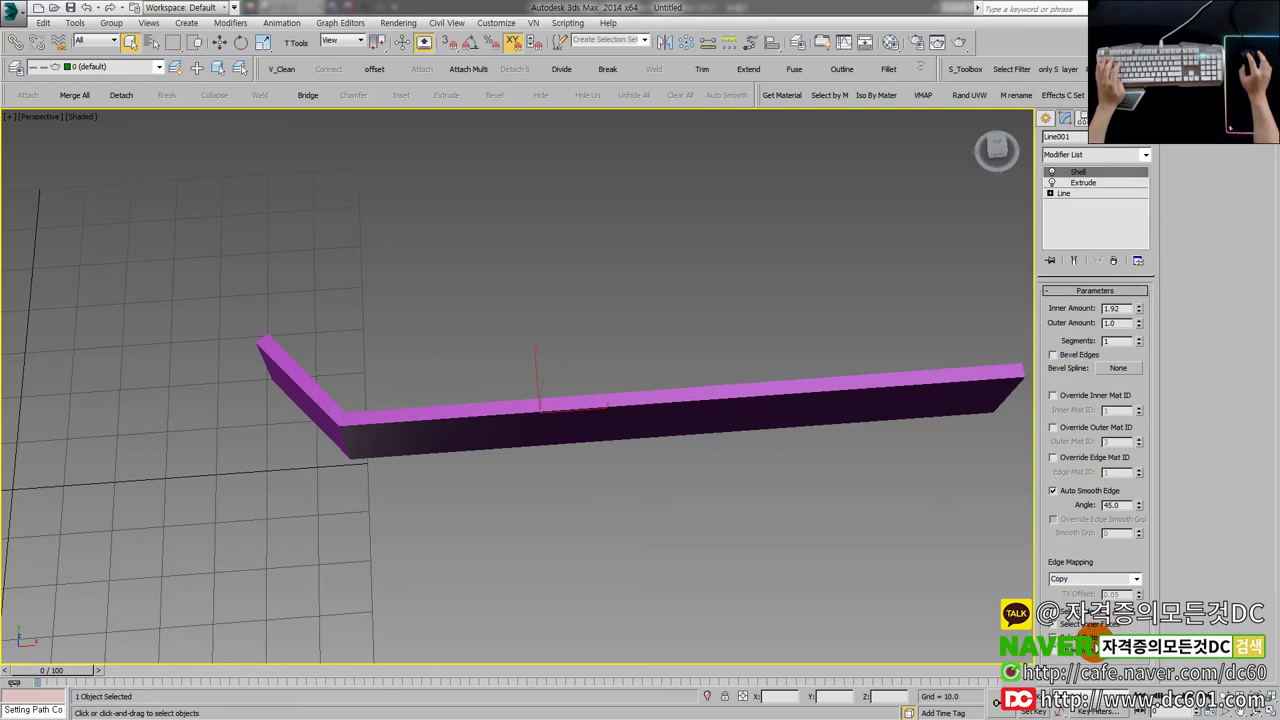
- Turn on outer face selection for the shell, show edged faces, and set the inner amount to 1.48
left_click(1096, 641)
left_click(714, 530)
middle_click_drag(717, 534, 711, 547, "alt")
left_click(922, 325)
middle_click_drag(947, 363, 886, 390)
left_click(889, 348)
key("F4")
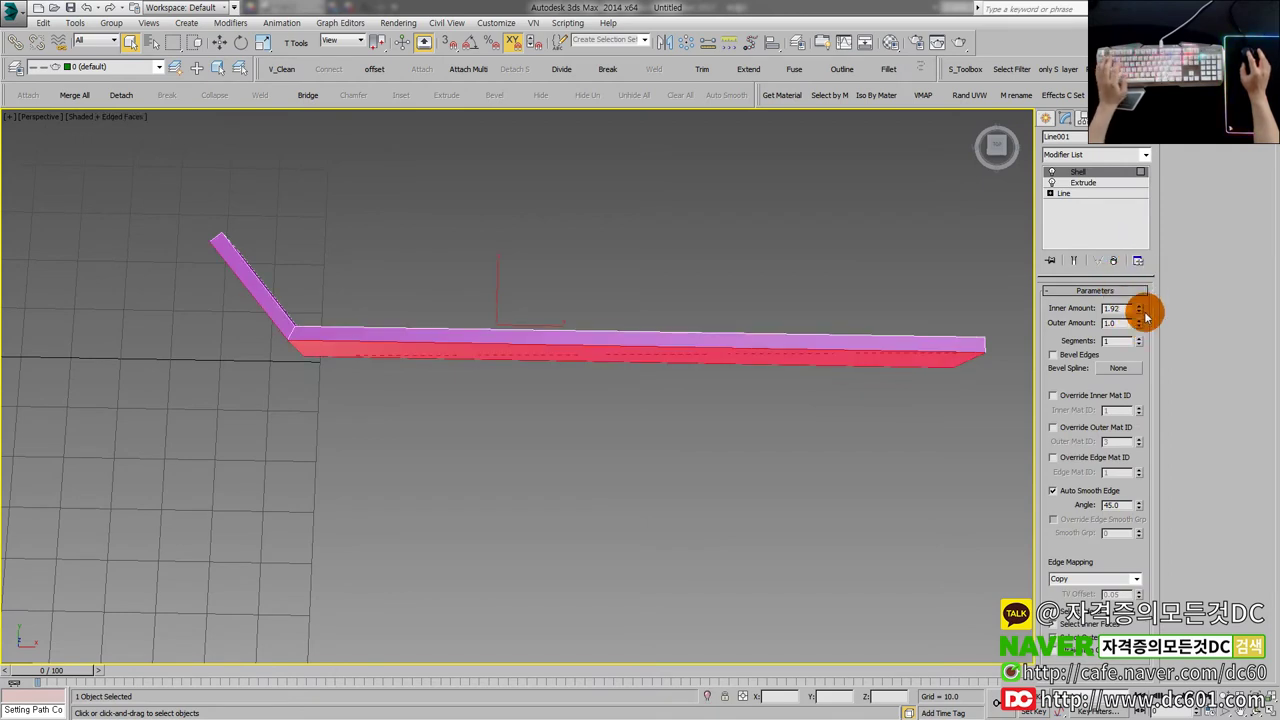
left_click_drag(1139, 312, 1143, 336)
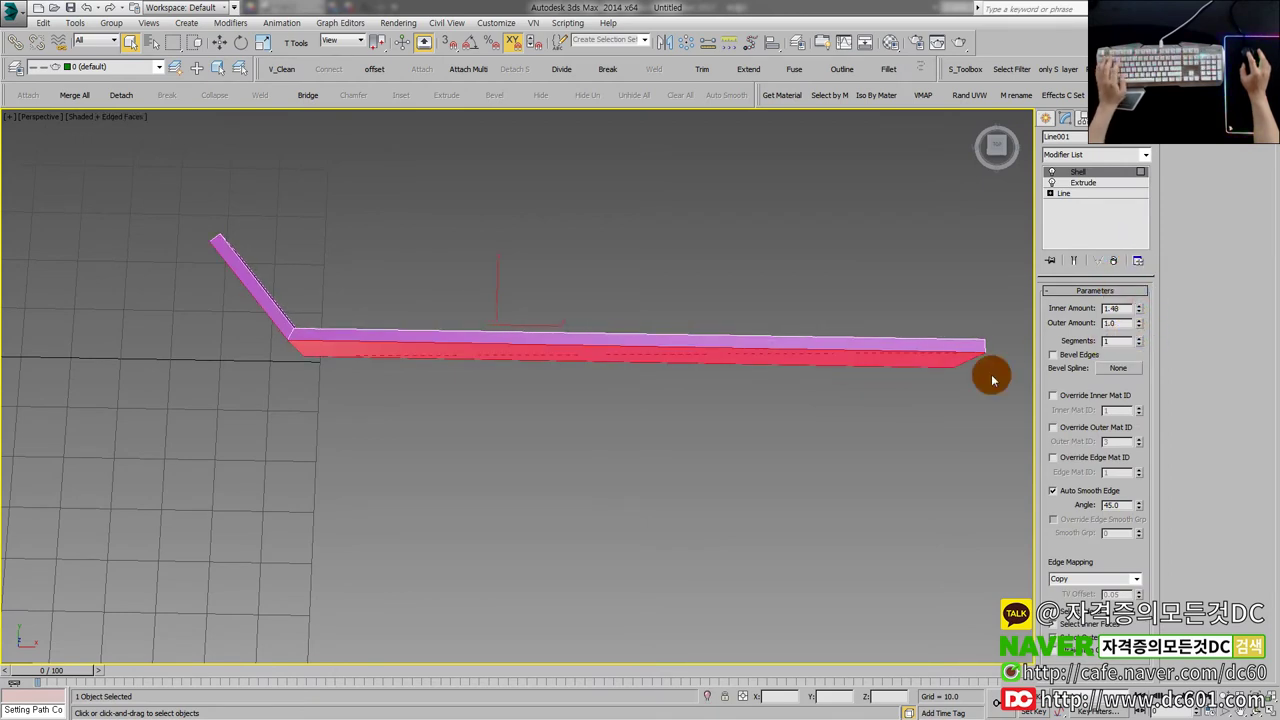
- Convert the shelled bar to an Editable Poly
left_click(857, 479)
left_click_drag(862, 439, 735, 240)
key("ctrl+shift+e")
key("alt+w")
middle_click(336, 339)
key("alt+w")
scroll(449, 409, "up", 4)
key("alt+w")
middle_click(672, 506)
key("alt+w")
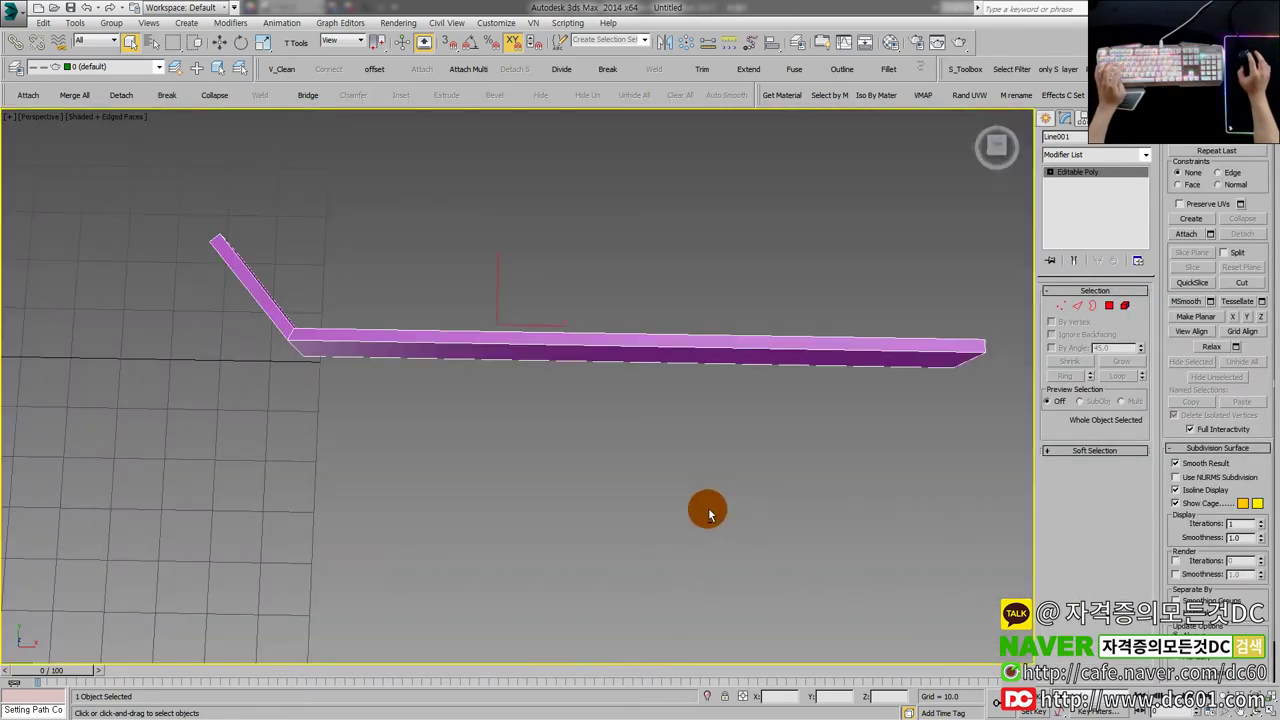
middle_click_drag(709, 515, 680, 500, "alt")
- Square off the bar's straight end in the Top view by moving its upper vertices with vertex snap
key("alt+w")
middle_click(332, 278)
key("alt+w")
scroll(860, 427, "up", 3)
key("1")
middle_click_drag(980, 433, 926, 427)
scroll(950, 422, "down", 2)
left_click_drag(949, 426, 287, 417)
key("s")
left_click_drag(923, 383, 936, 393)
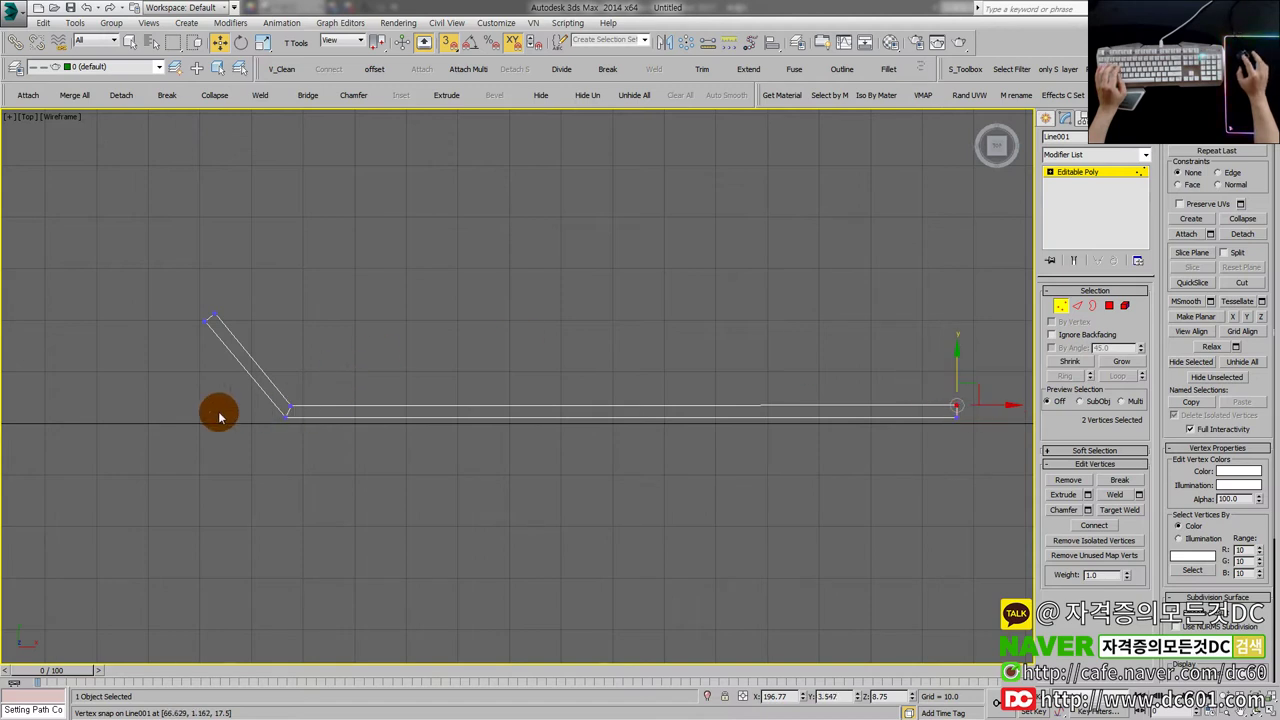
- Snap the inner bend vertices vertically above the outer ones, adjust the tip vertices of the diagonal leg, and leave vertex editing
scroll(261, 419, "up", 3)
left_click_drag(309, 365, 356, 405)
left_click_drag(316, 366, 312, 413)
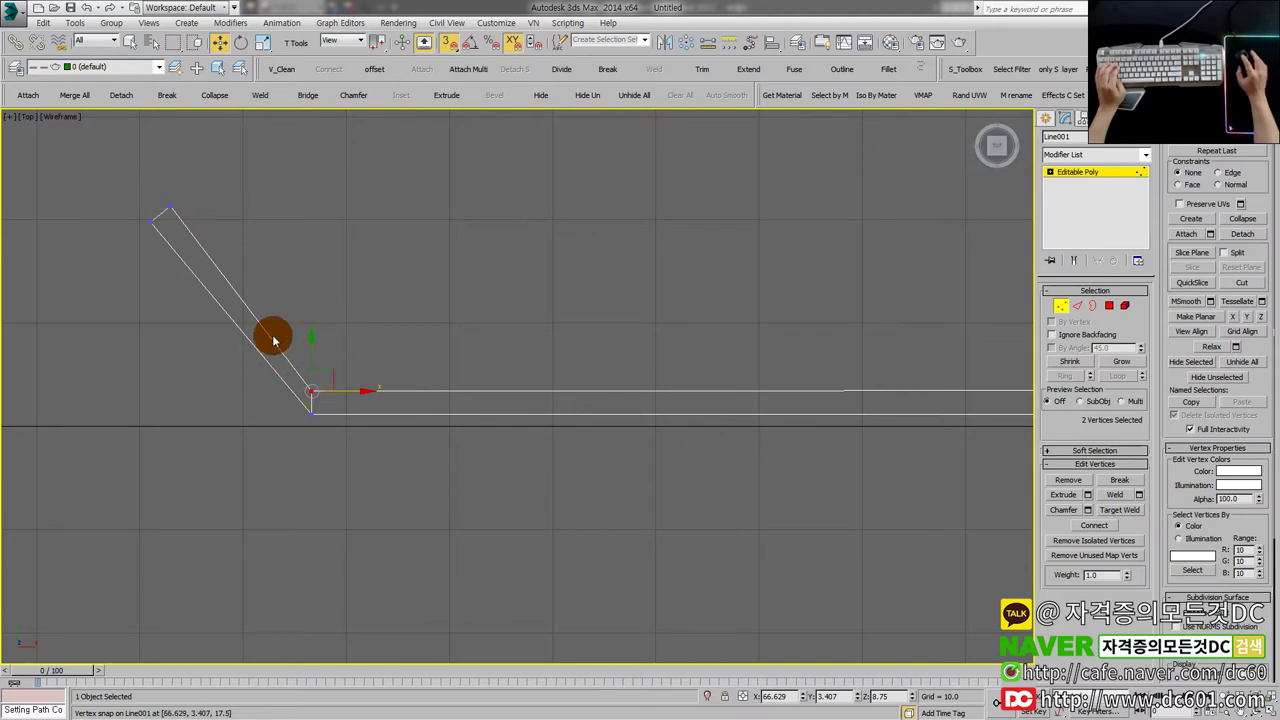
mouse_move(163, 193)
left_mouse_down()
mouse_move(194, 222)
mouse_move(166, 205)
mouse_move(187, 195)
left_mouse_up()
key("s")
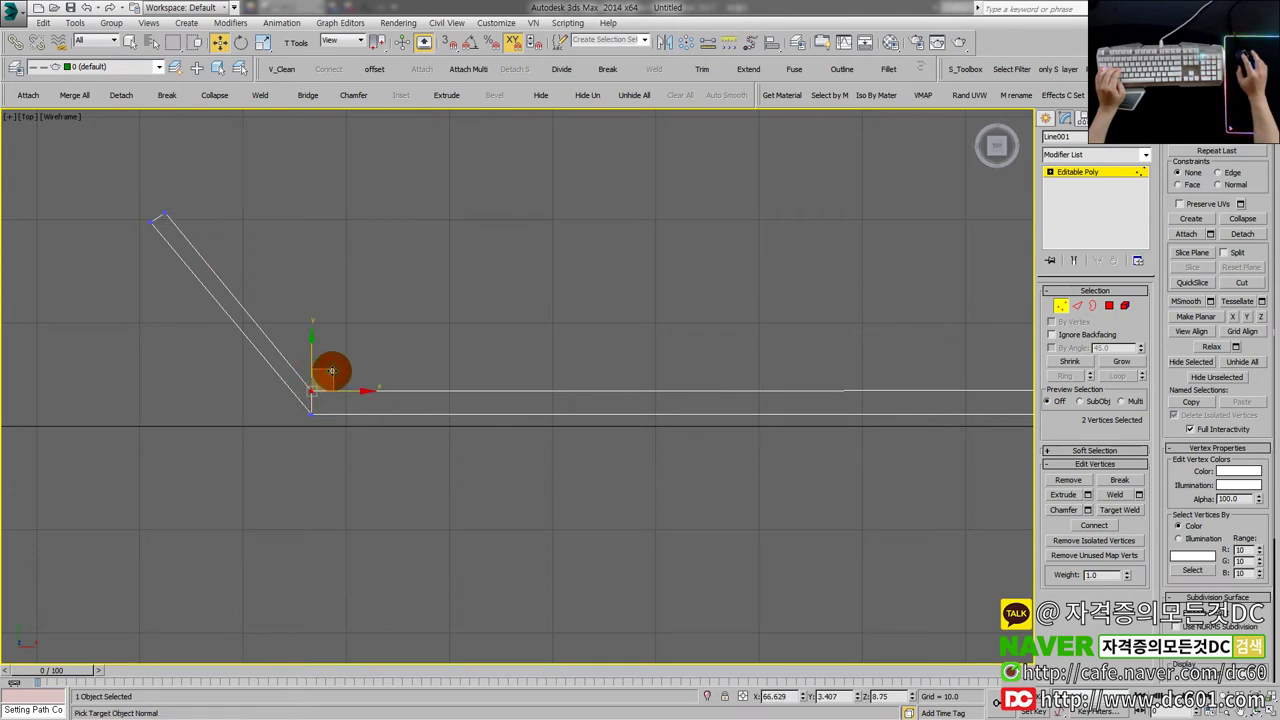
left_click(1056, 302)
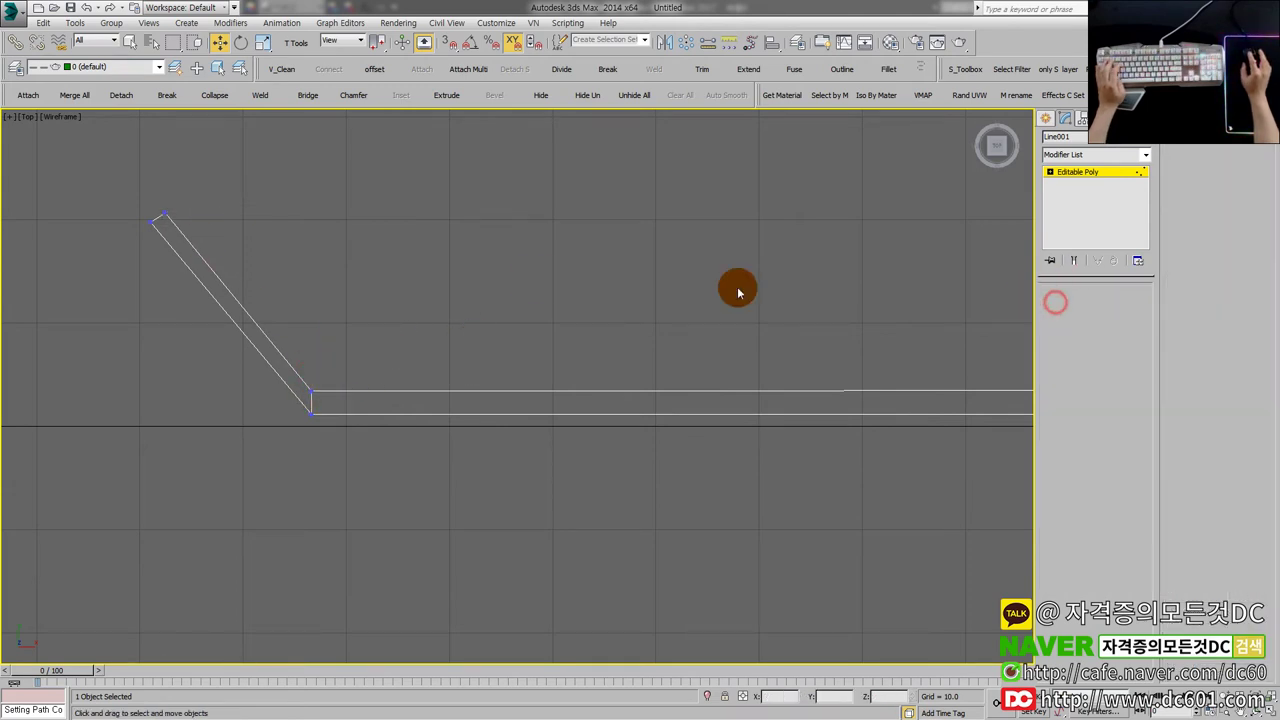
left_click(531, 281)
- Connect the ring of edges across the bar's thickness with 2 segments and increase the pinch to spread the loops toward the sides
key("p")
scroll(626, 500, "up", 3)
left_click_drag(686, 495, 606, 277)
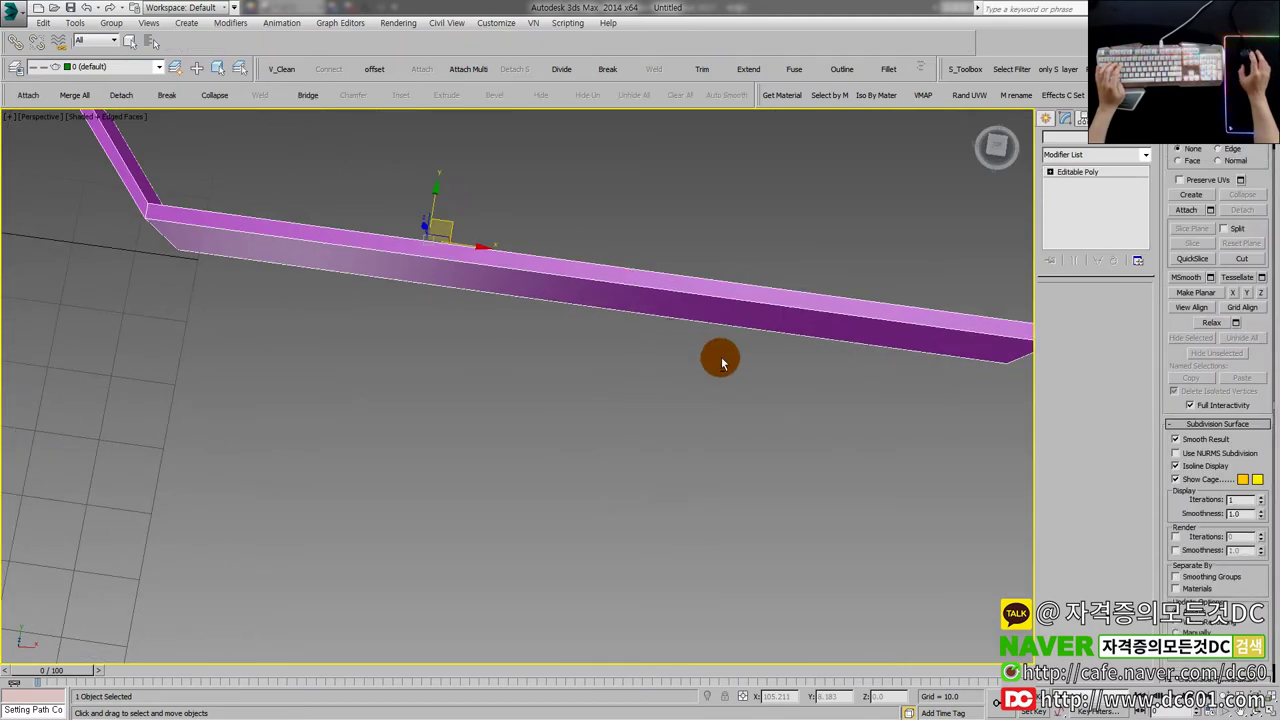
middle_click_drag(723, 360, 653, 318, "alt")
scroll(617, 350, "down", 3)
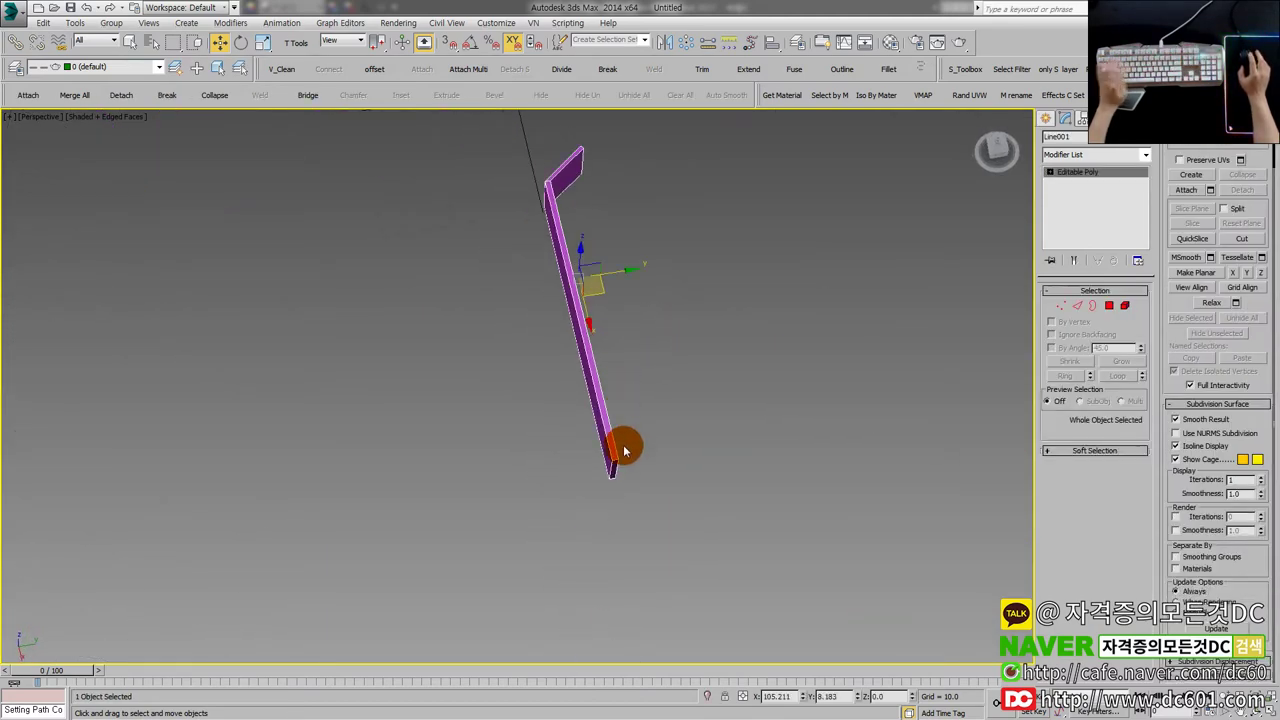
middle_click_drag(624, 450, 674, 423, "alt")
key("2")
scroll(657, 443, "up", 4)
left_click(651, 429)
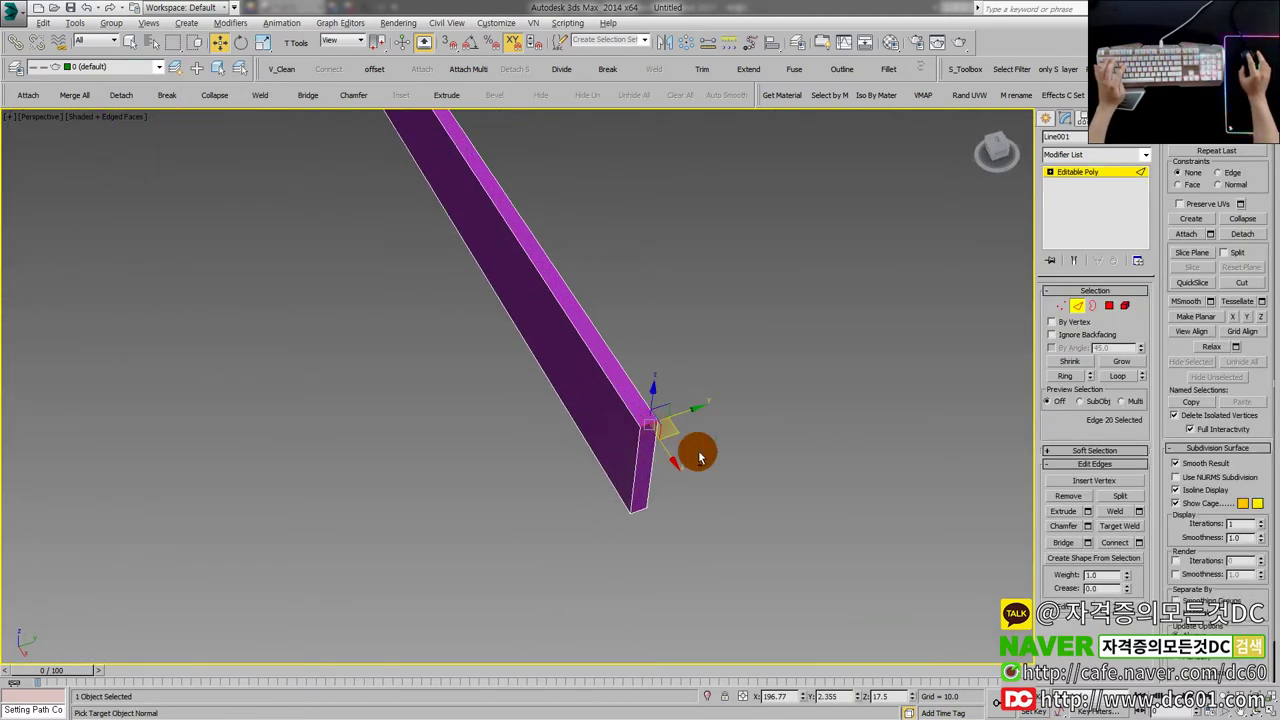
key("ctrl+shift+e")
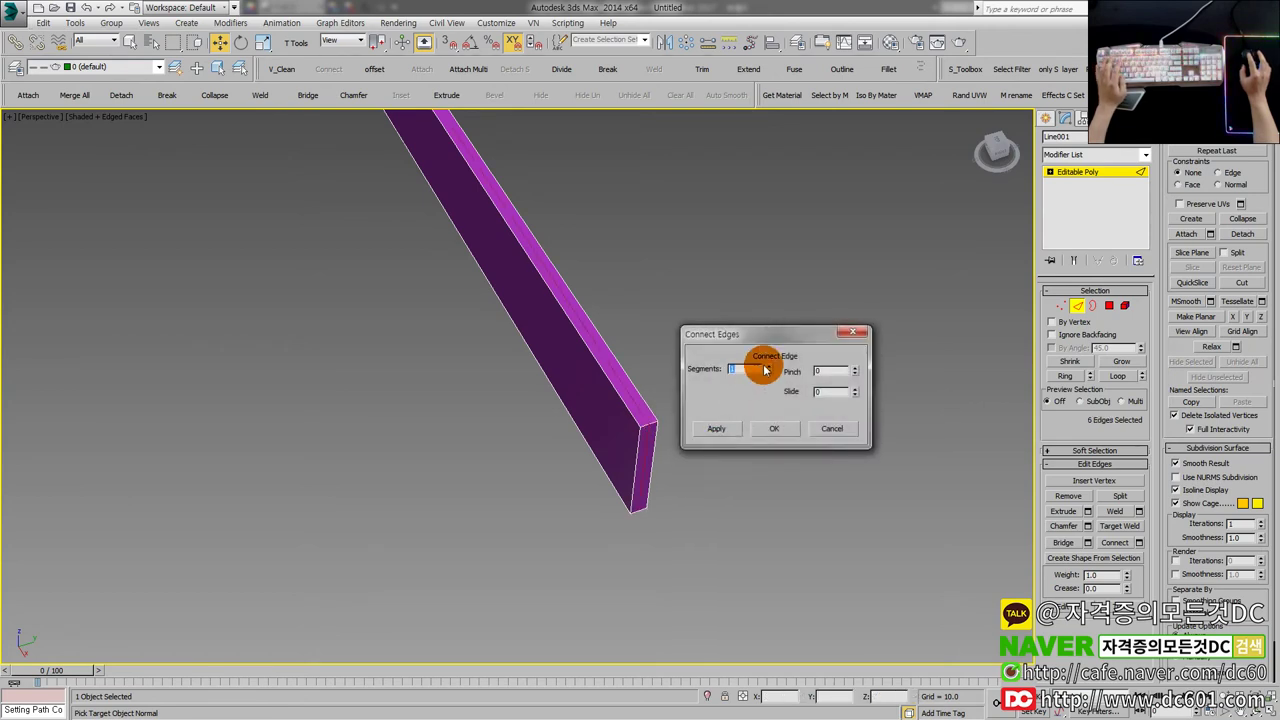
scroll(674, 456, "up", 3)
left_click_drag(850, 374, 854, 365)
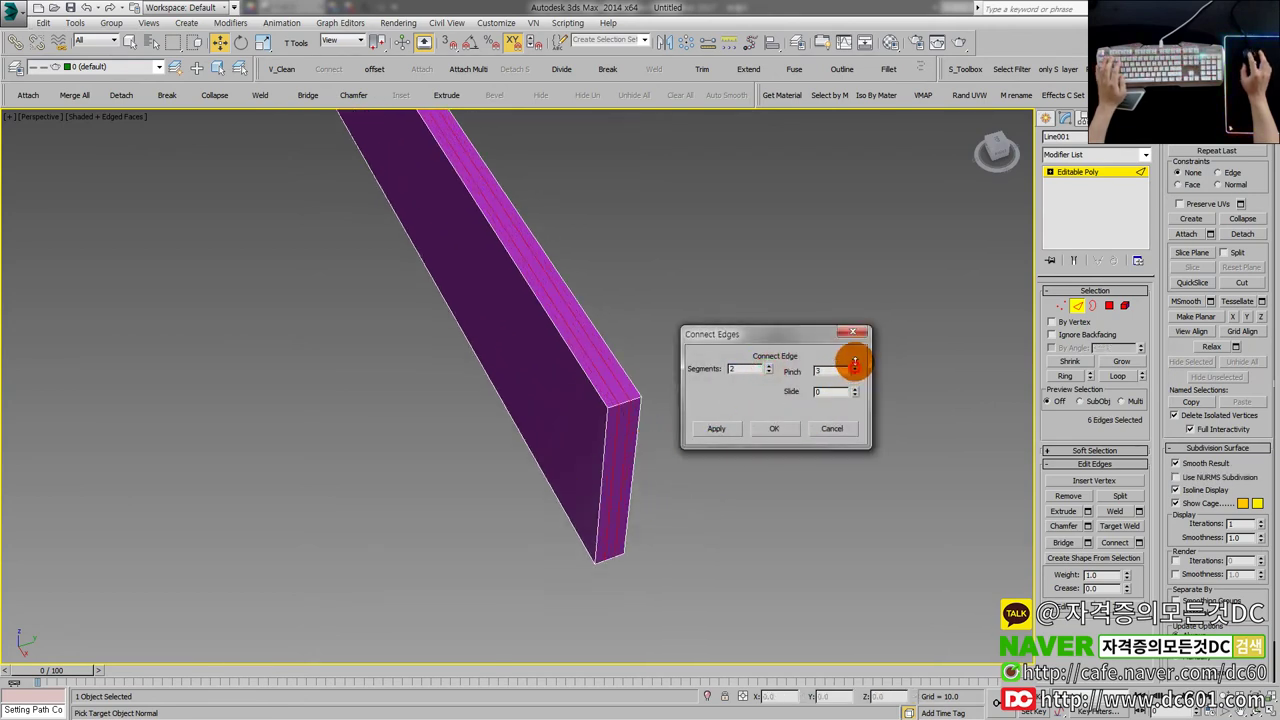
left_click(774, 428)
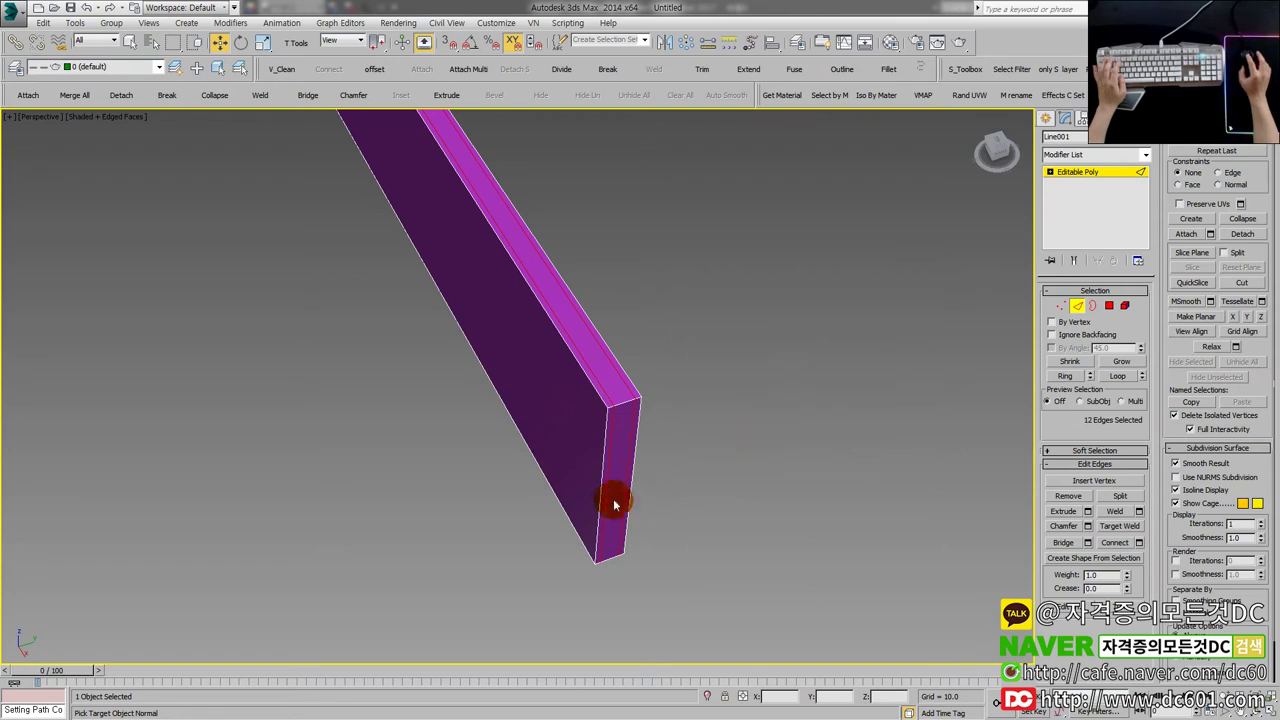
- Connect the ring of edges across the bar's height with 2 segments and a raised pinch to spread the loops toward the outer edges
left_click(601, 467)
key("alt+r")
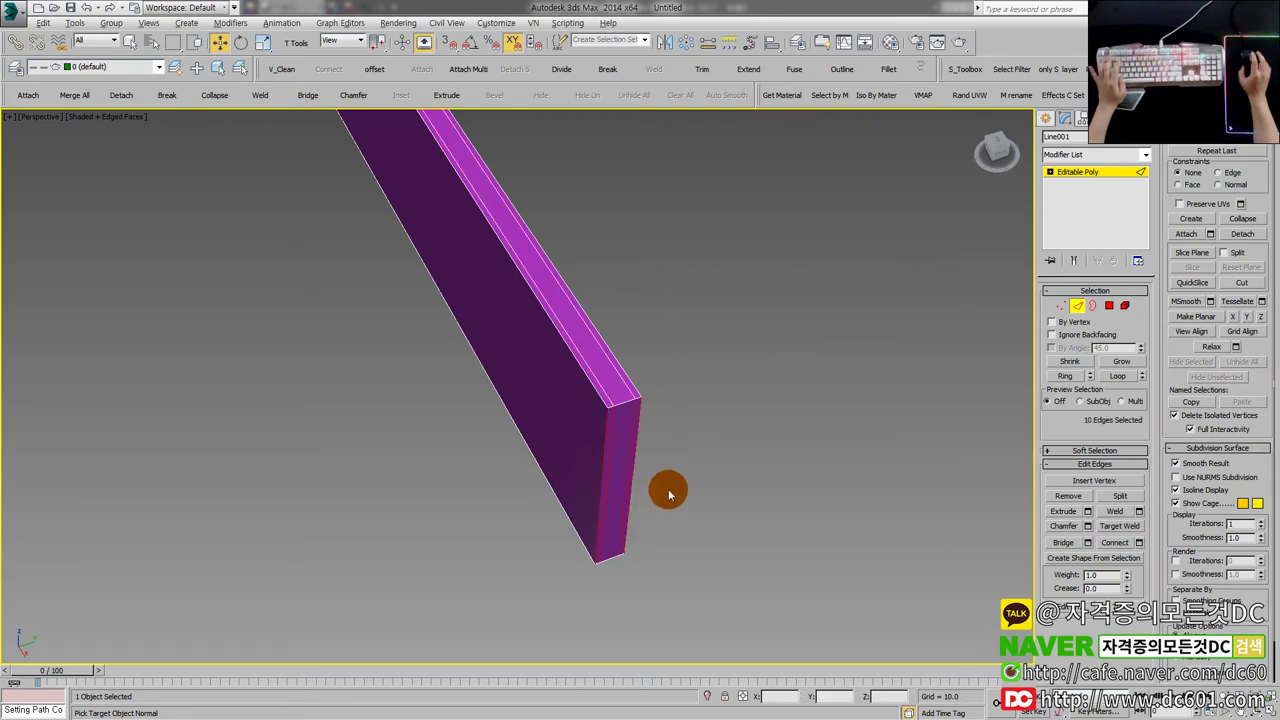
key("ctrl+shift+e")
mouse_move(772, 370)
left_mouse_down()
mouse_move(774, 341)
mouse_move(775, 356)
left_mouse_up()
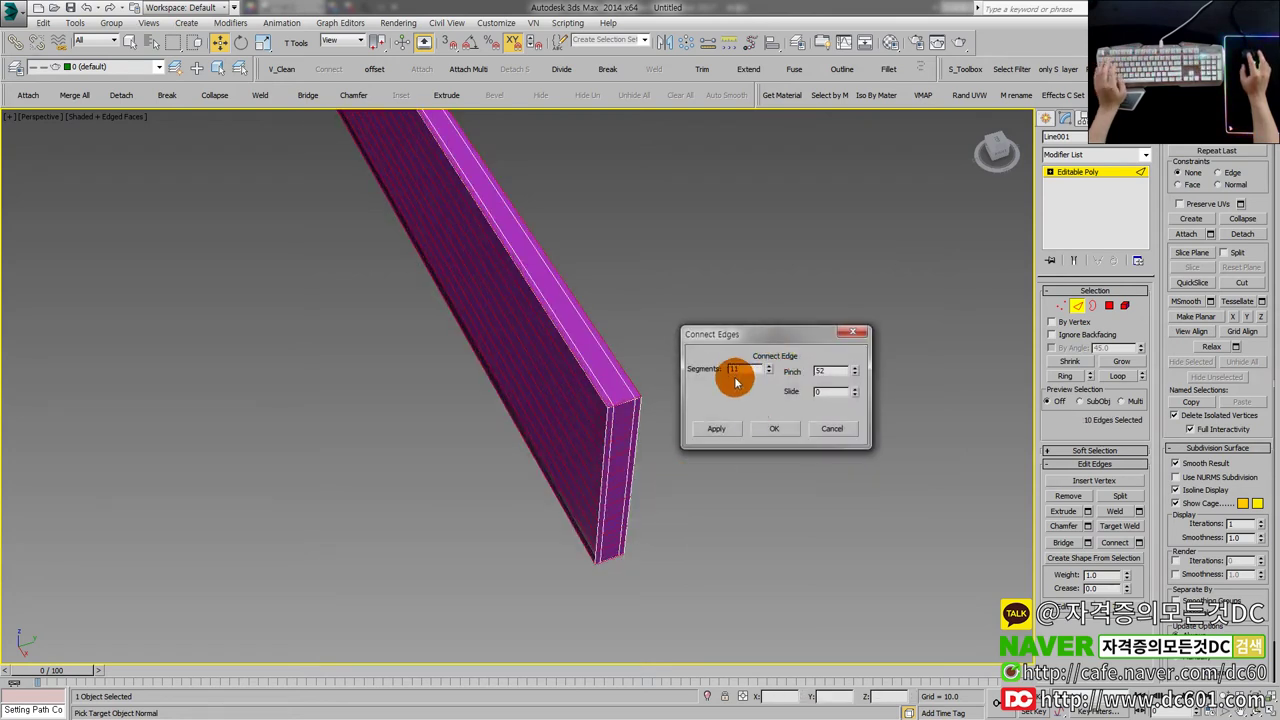
left_click_drag(852, 371, 859, 361)
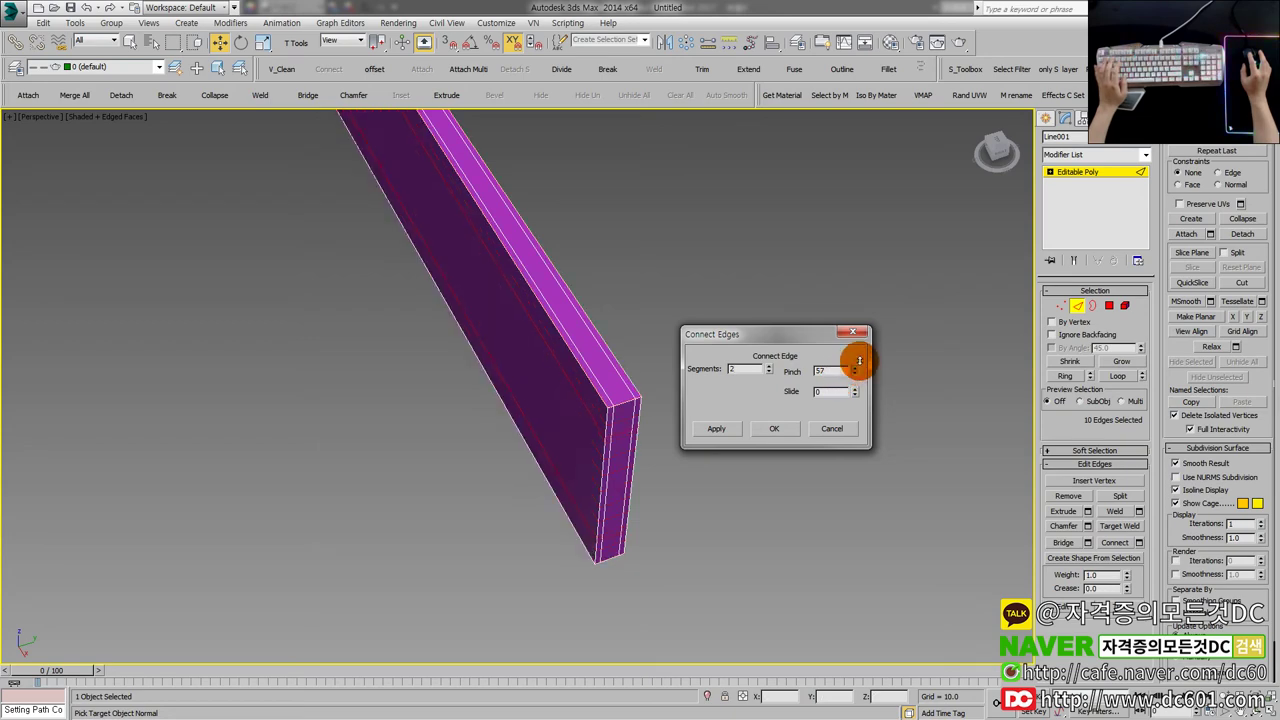
left_click(776, 432)
- Select the straight section's lengthwise edges in the Top view and connect them with 2 segments at a pinch of 88
scroll(752, 459, "down", 4)
key("f")
middle_click_drag(557, 421, 240, 401)
key("alt+w")
right_click(405, 323)
key("alt+w")
middle_click_drag(430, 347, 301, 348)
left_click_drag(686, 543, 620, 391)
scroll(632, 392, "down", 3)
left_click_drag(731, 480, 673, 354)
middle_click_drag(671, 365, 513, 402)
key("ctrl+shift+e")
left_click(777, 427)
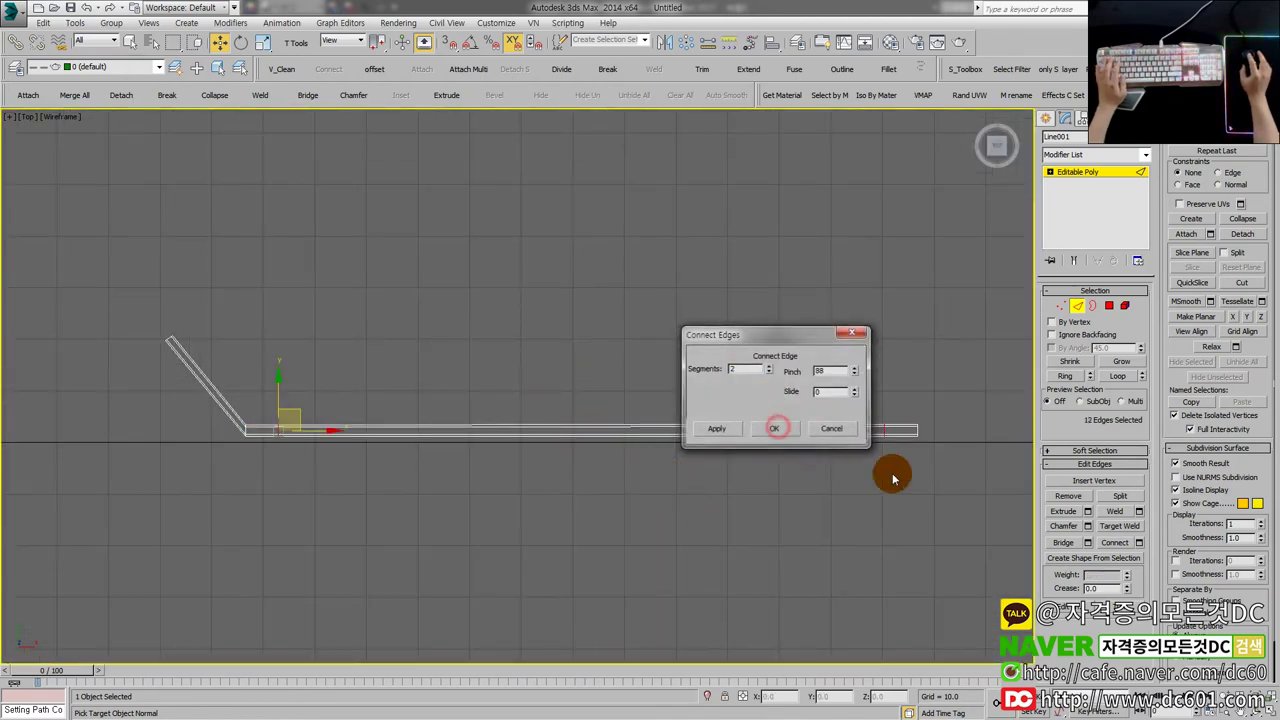
- Move the edge loop near the bar's straight end closer to that end
middle_click_drag(892, 448, 829, 446)
scroll(829, 446, "up", 4)
left_click_drag(840, 452, 790, 359)
left_click_drag(855, 413, 894, 433)
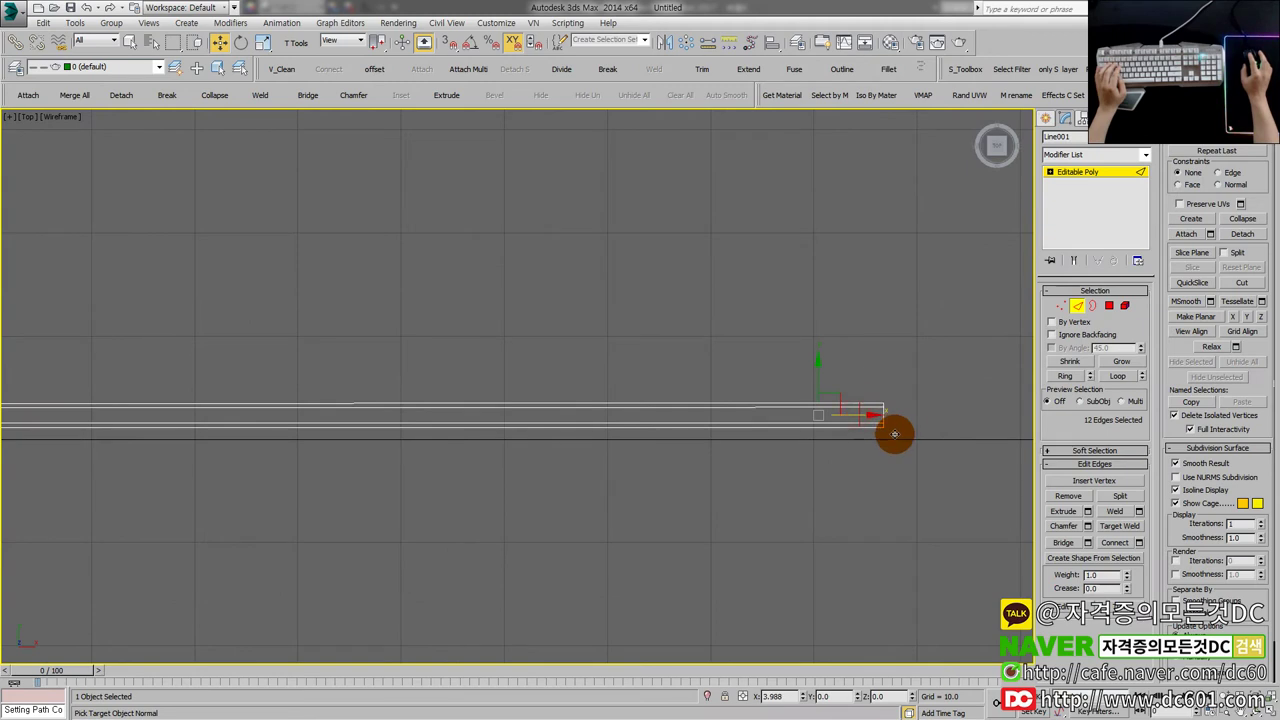
key("1")
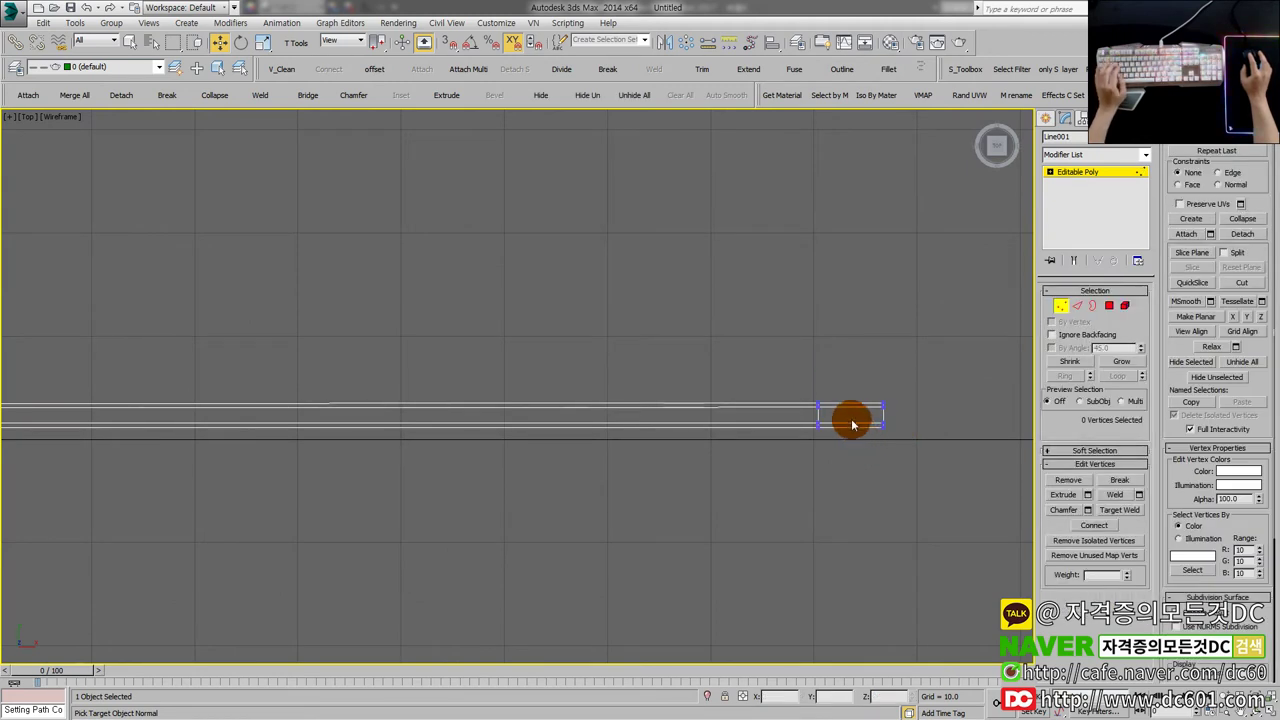
left_click_drag(803, 371, 910, 426)
scroll(876, 461, "down", 2)
- Move the edge loop at the other end of the straight section closer to the bend
key("2")
middle_click_drag(120, 462, 529, 494)
scroll(463, 486, "up", 4)
left_click_drag(497, 475, 415, 484)
key("alt+w")
middle_click(642, 577)
key("alt+w")
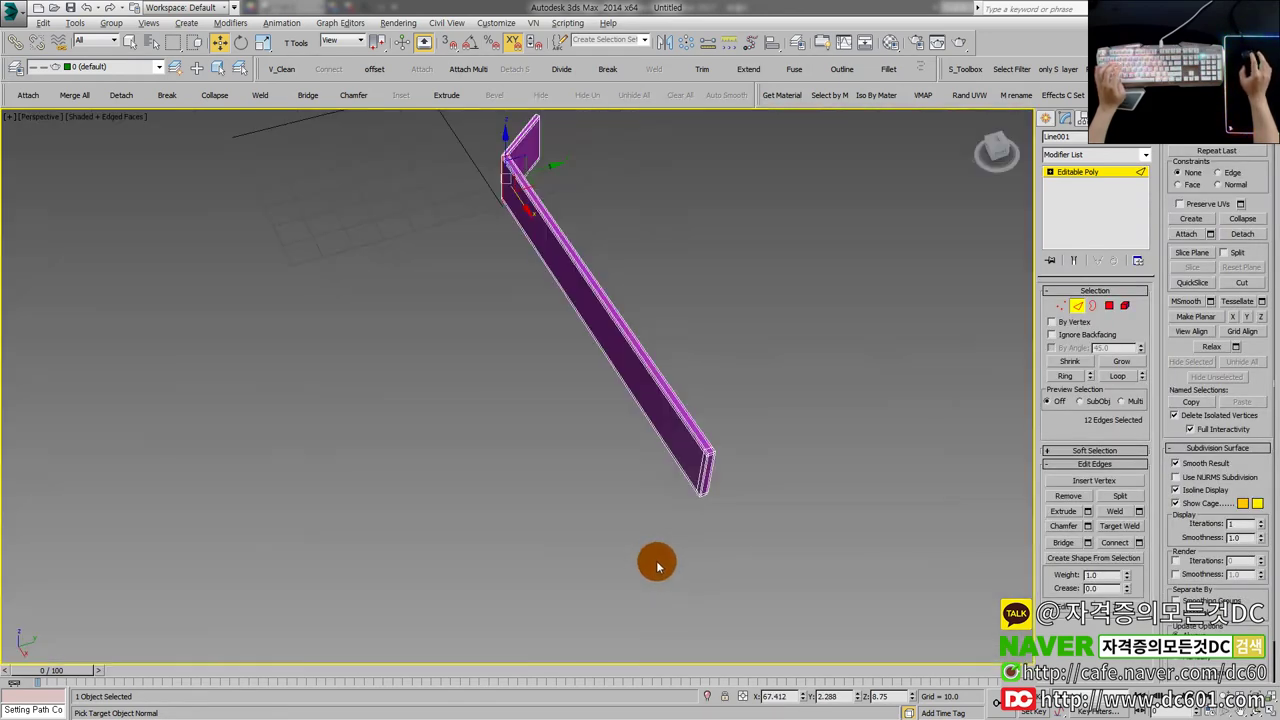
- Leave edge editing and apply a TurboSmooth modifier with 2 iterations to the bar
middle_click_drag(655, 564, 700, 505, "alt")
left_click(1078, 309)
middle_click_drag(614, 373, 645, 423)
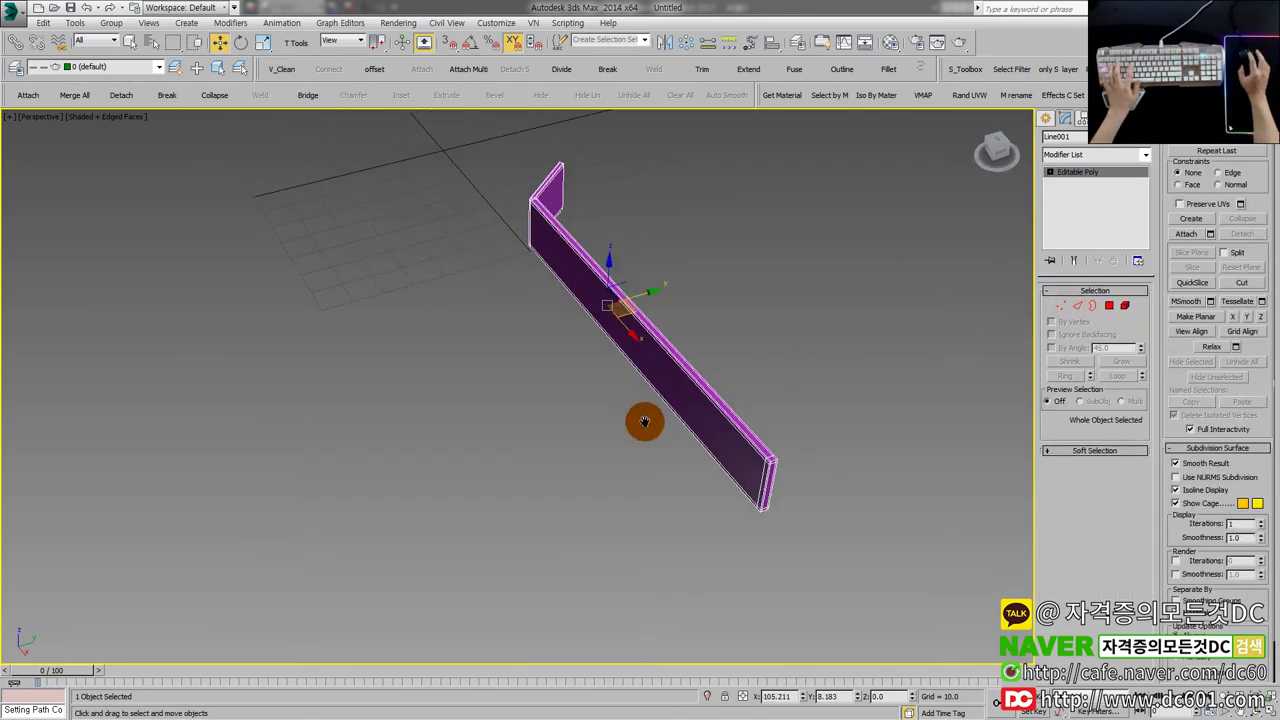
key("ctrl+t")
middle_click_drag(562, 246, 579, 311)
scroll(579, 311, "up", 2)
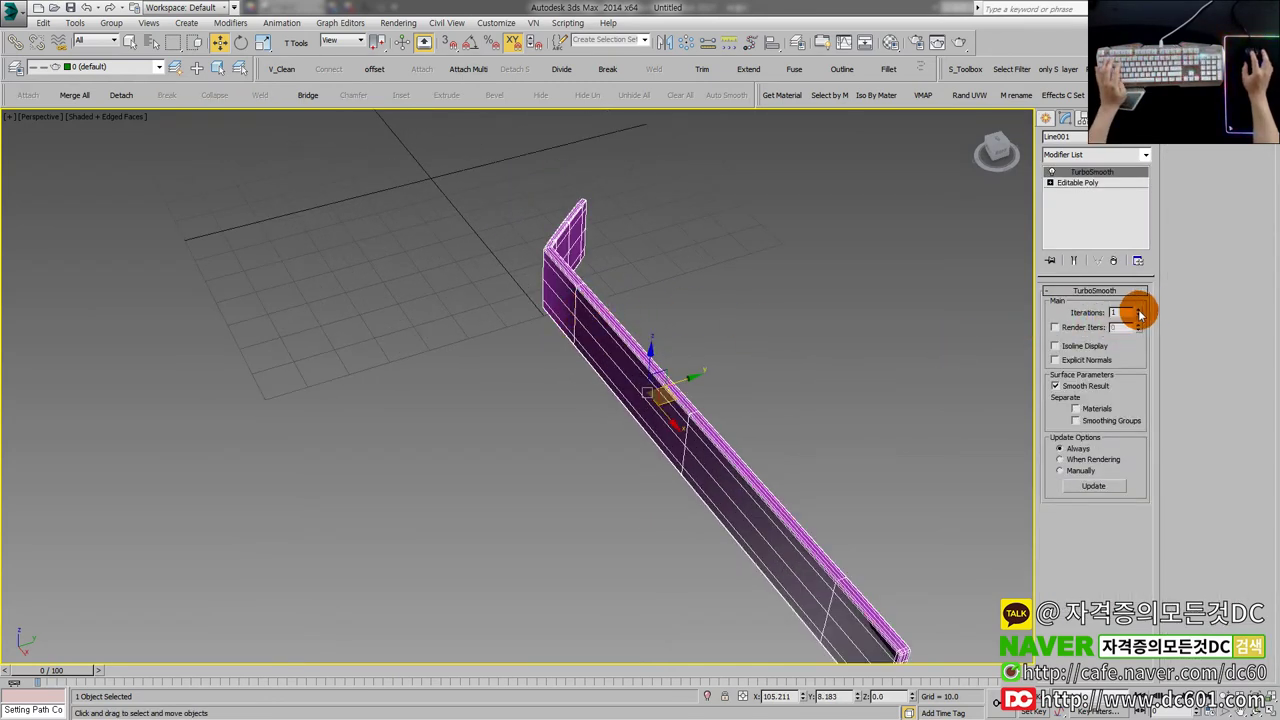
left_click(1140, 312)
- Examine the smoothed bar's bend and rounded ends with and without edged faces
key("F4")
middle_click_drag(631, 382, 666, 417)
left_click_drag(666, 417, 668, 412)
middle_click_drag(637, 406, 516, 468, "alt")
left_click(355, 421)
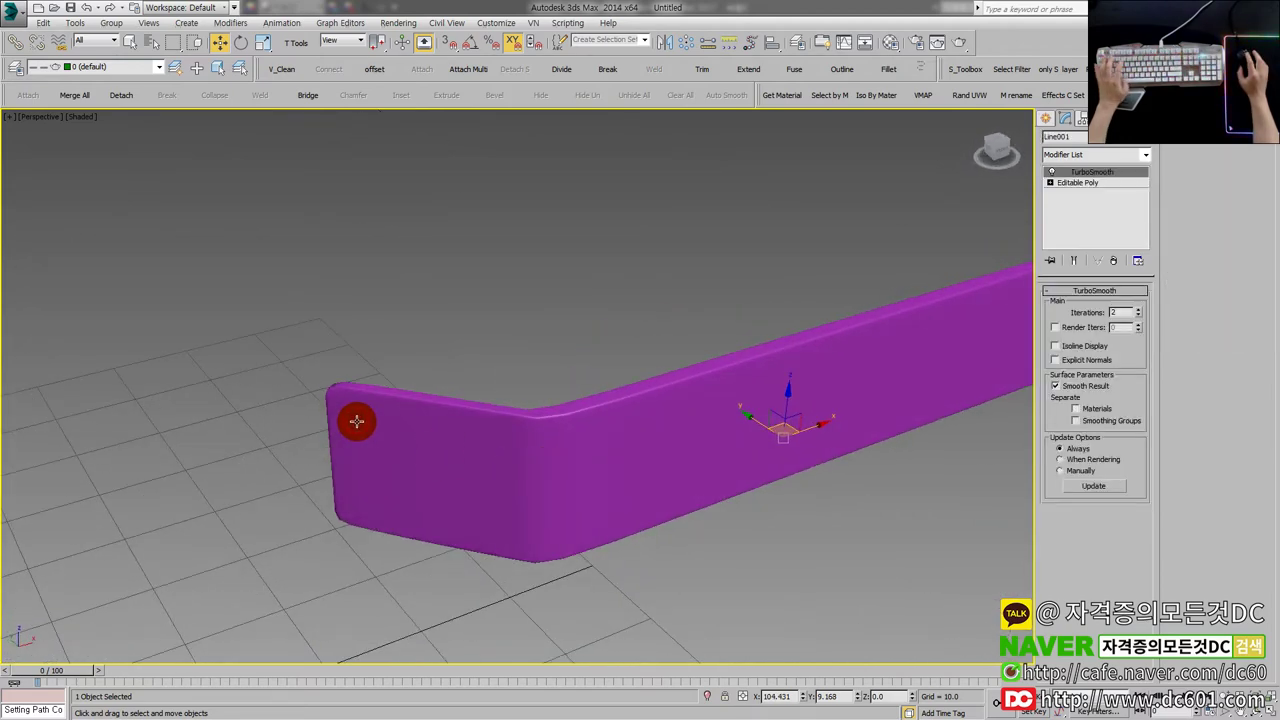
scroll(355, 421, "down", 2)
key("F4")
key("F4")
middle_click_drag(401, 425, 486, 429, "alt")
key("alt+w")
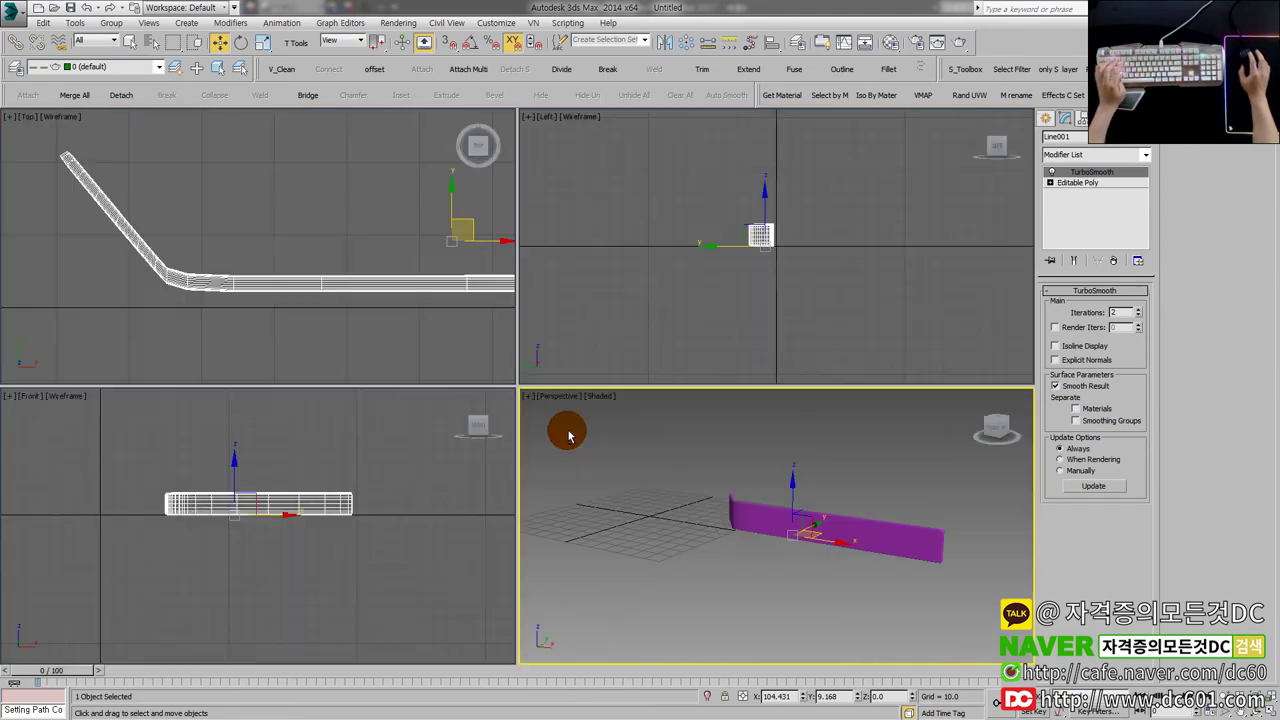
key("alt+w")
key("F4")
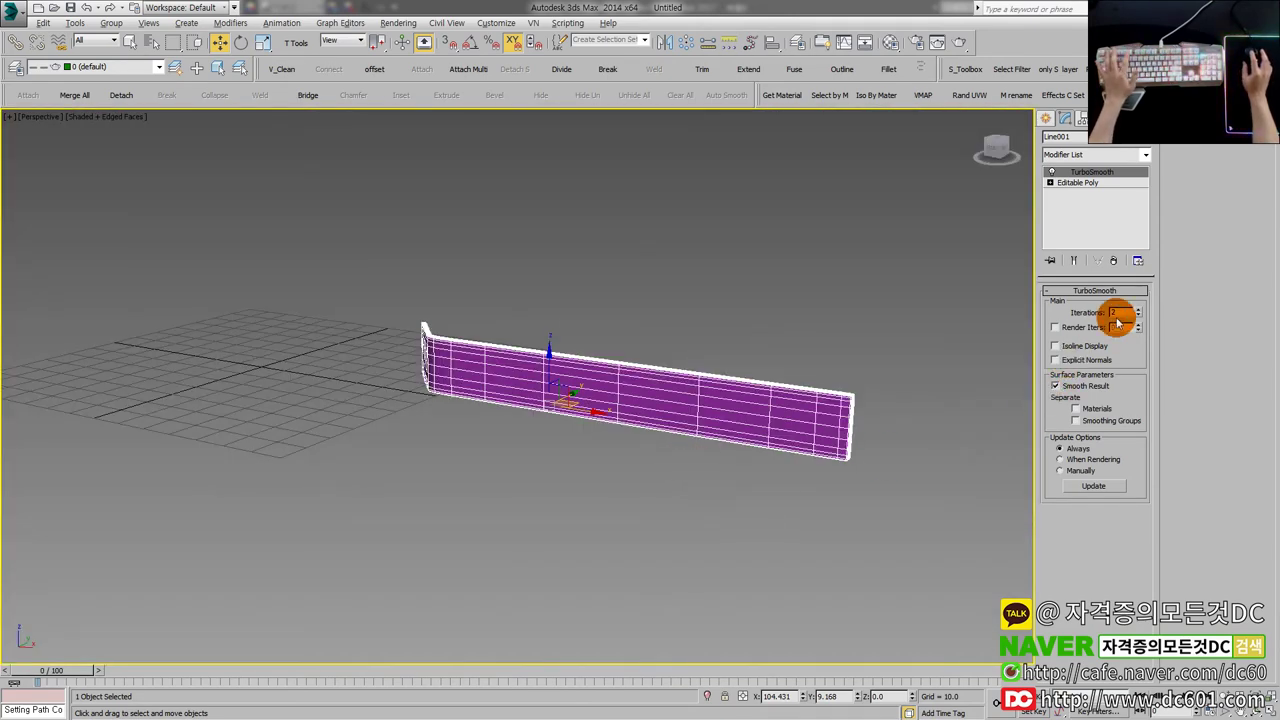
- Set the TurboSmooth iterations to 3 and hide the edged faces in the Perspective view
left_click(1142, 310)
mouse_move(750, 430)
middle_mouse_down("alt")
mouse_move(686, 463)
mouse_move(614, 534)
mouse_move(631, 527)
middle_mouse_up("alt")
key("F4")
- Rotate the bar -35 degrees about Z in the Top view
key("alt+w")
right_click(323, 306)
key("alt+w")
scroll(352, 328, "down", 6)
key("e")
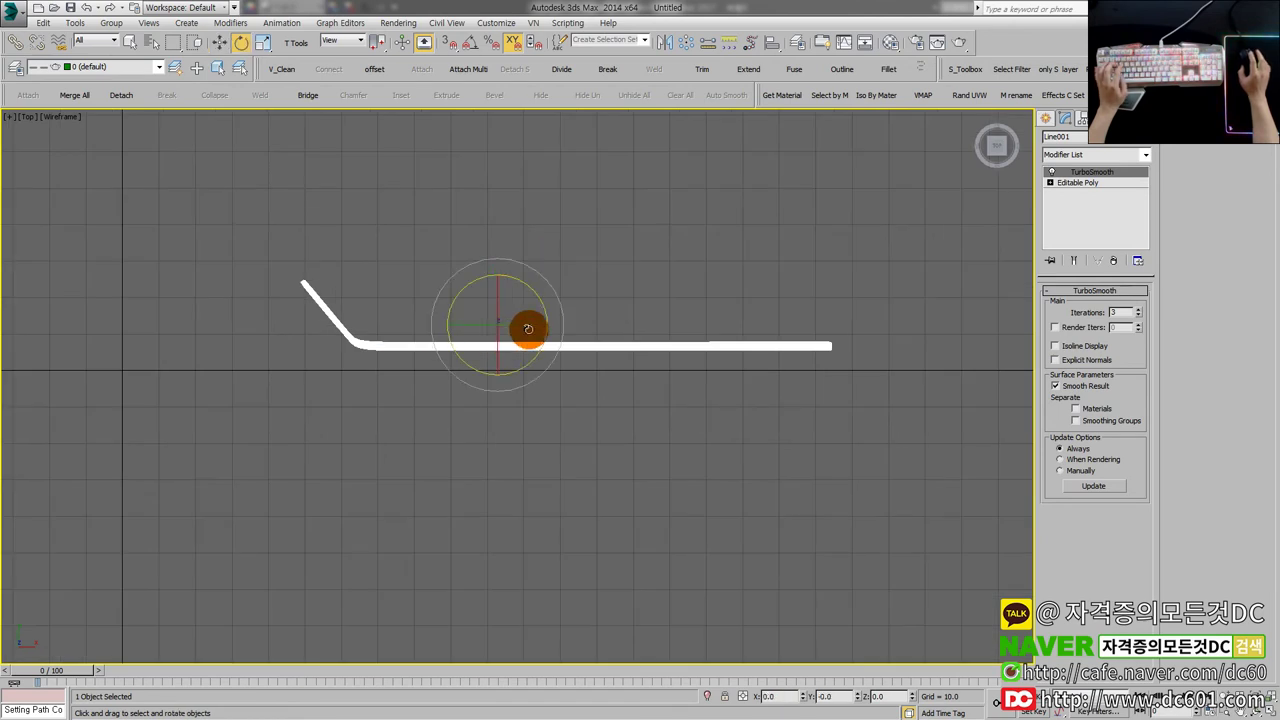
mouse_move(543, 303)
left_mouse_down()
mouse_move(563, 343)
mouse_move(560, 331)
mouse_move(557, 364)
mouse_move(549, 297)
mouse_move(531, 306)
mouse_move(545, 322)
left_mouse_up()
- Change the Display Selected shading option of the Top viewport
left_click(640, 337)
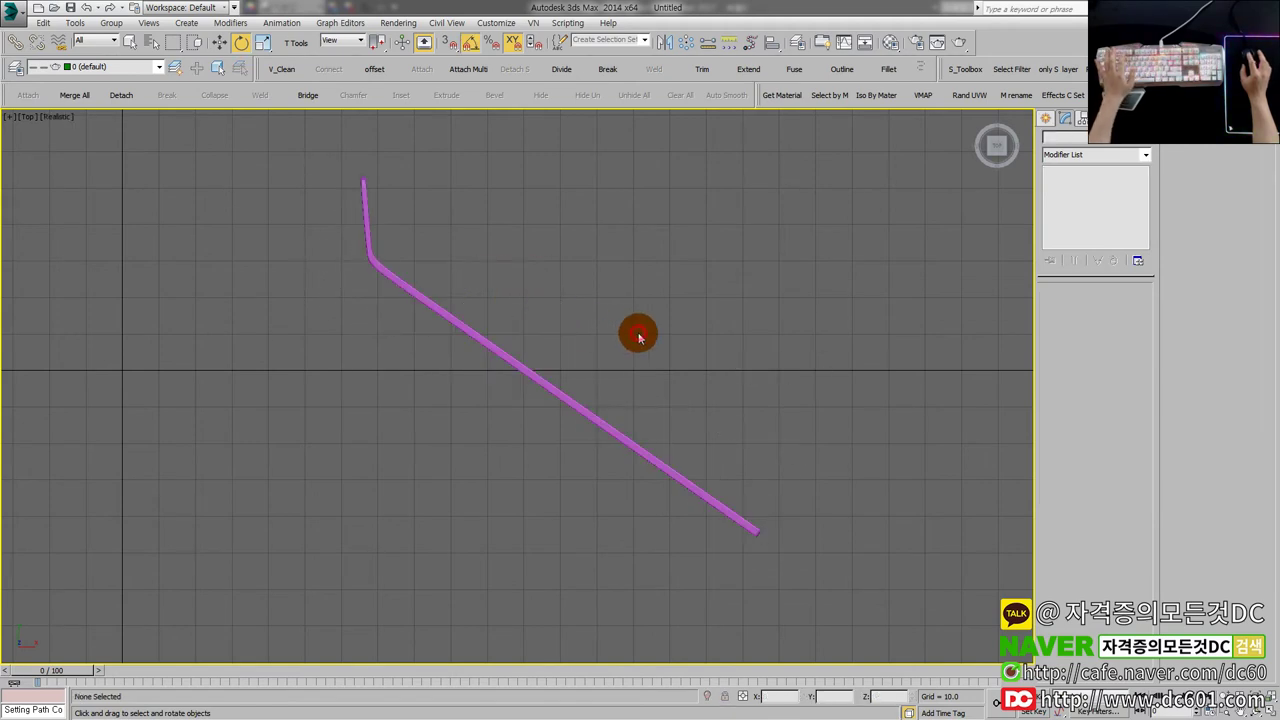
left_click(545, 376)
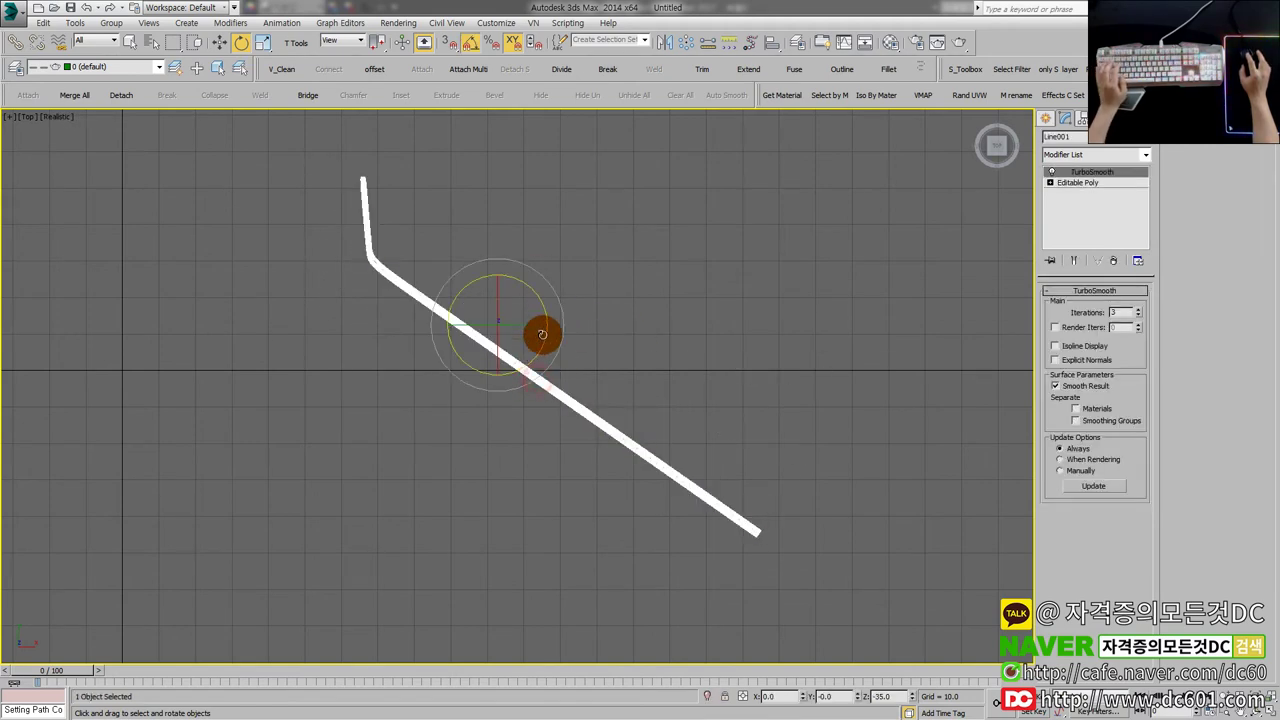
left_click(97, 118)
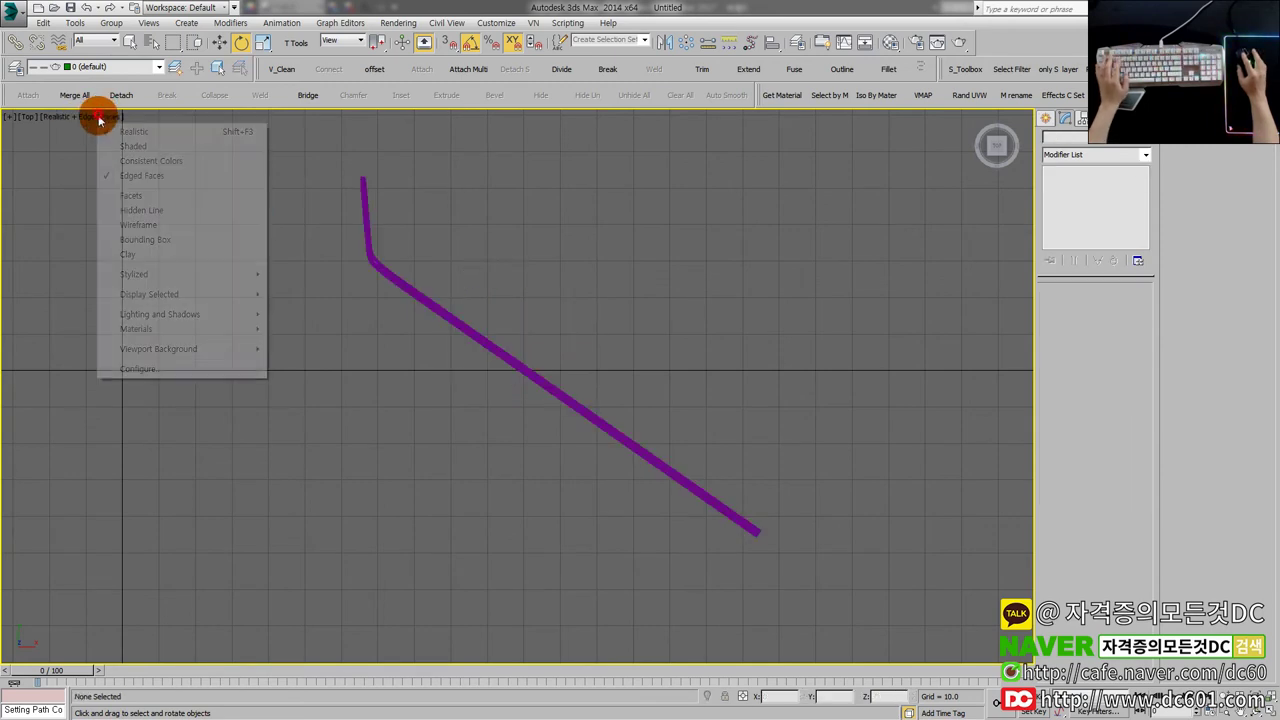
left_click(172, 294)
left_click(296, 295)
left_click(628, 282)
- Hide the Top view grid, rotate the bar further to -45 degrees about Z, and turn off edged faces
left_click_drag(617, 290, 450, 404)
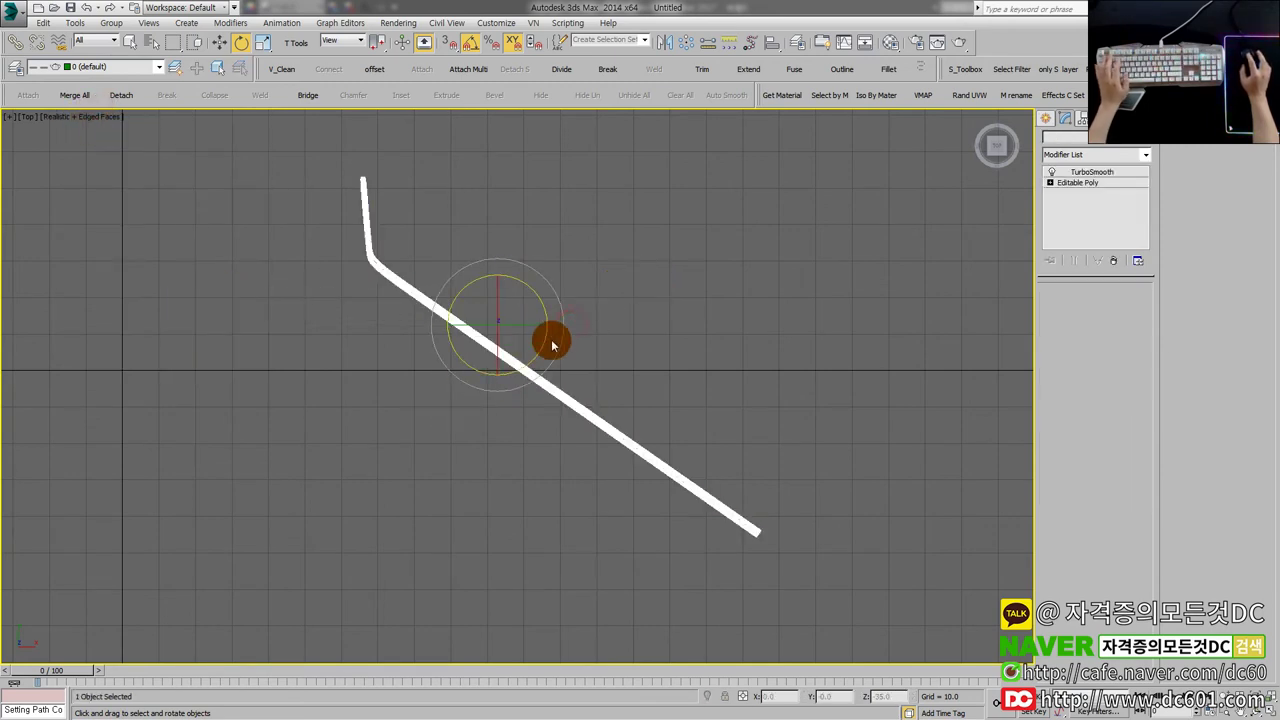
key("g")
left_click_drag(547, 310, 551, 317)
key("F4")
- Copy the bar along X by about 41.9 units
scroll(549, 319, "down", 3)
middle_click_drag(554, 360, 504, 345)
key("w")
left_click_drag(504, 307, 611, 310, "shift")
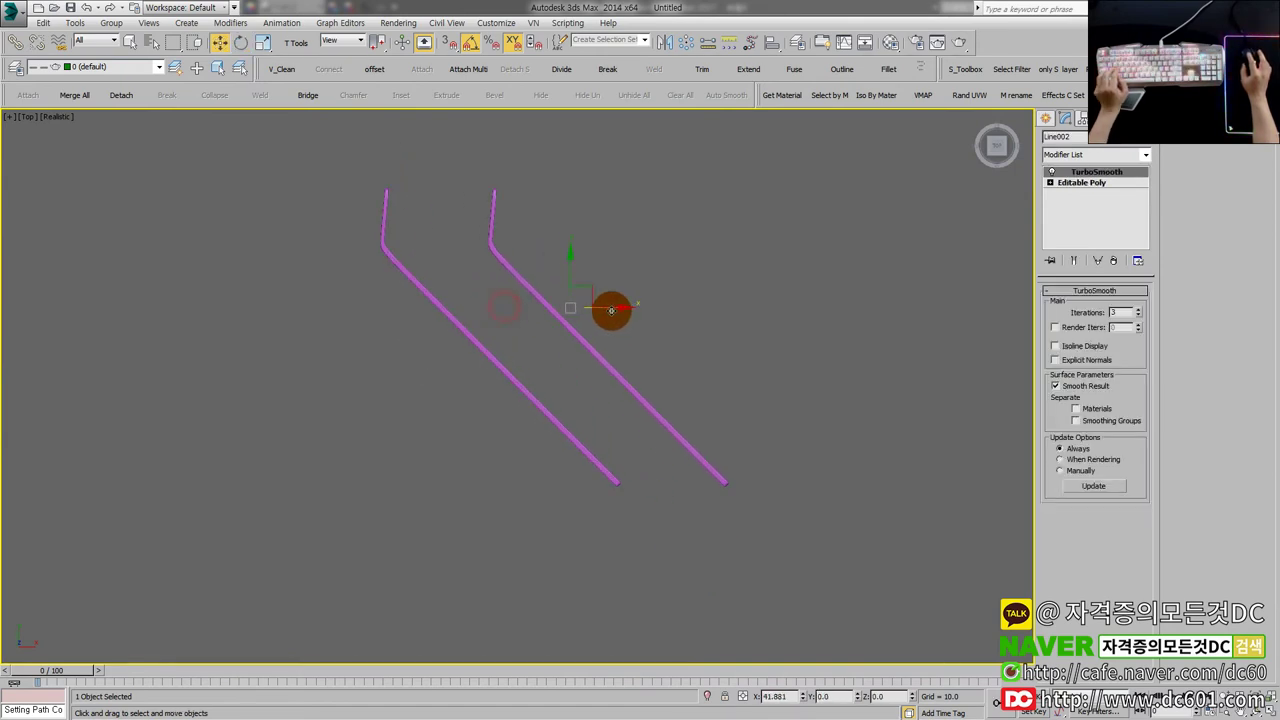
left_click(641, 424)
- Rotate the copied bar half a turn about Z and move it close alongside the original, parallel to its straight section
key("e")
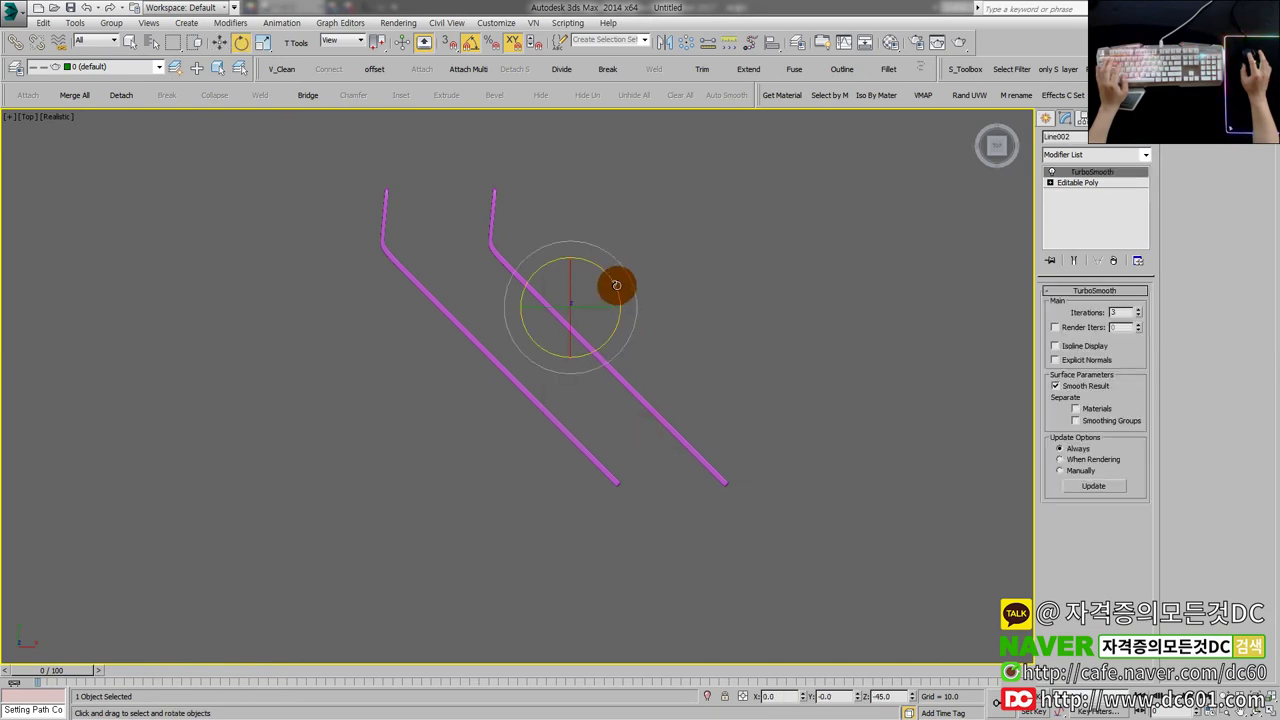
left_click_drag(616, 285, 635, 412)
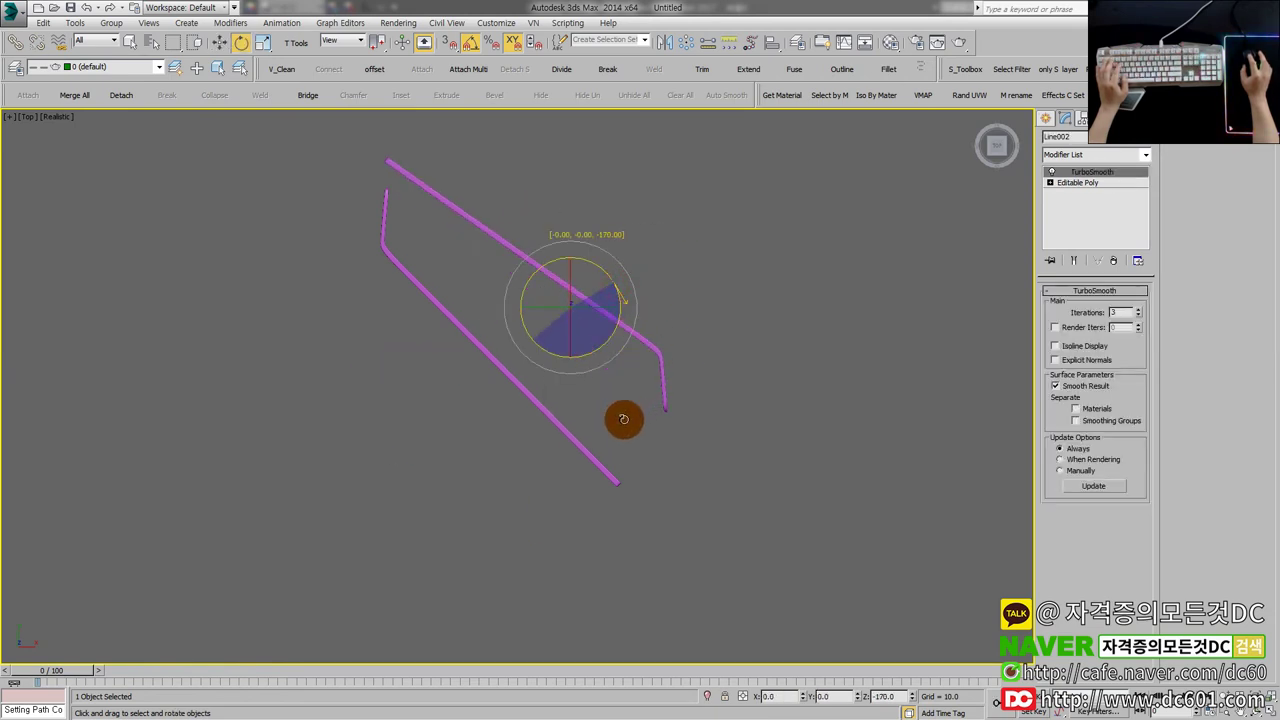
left_click_drag(616, 427, 616, 426)
key("w")
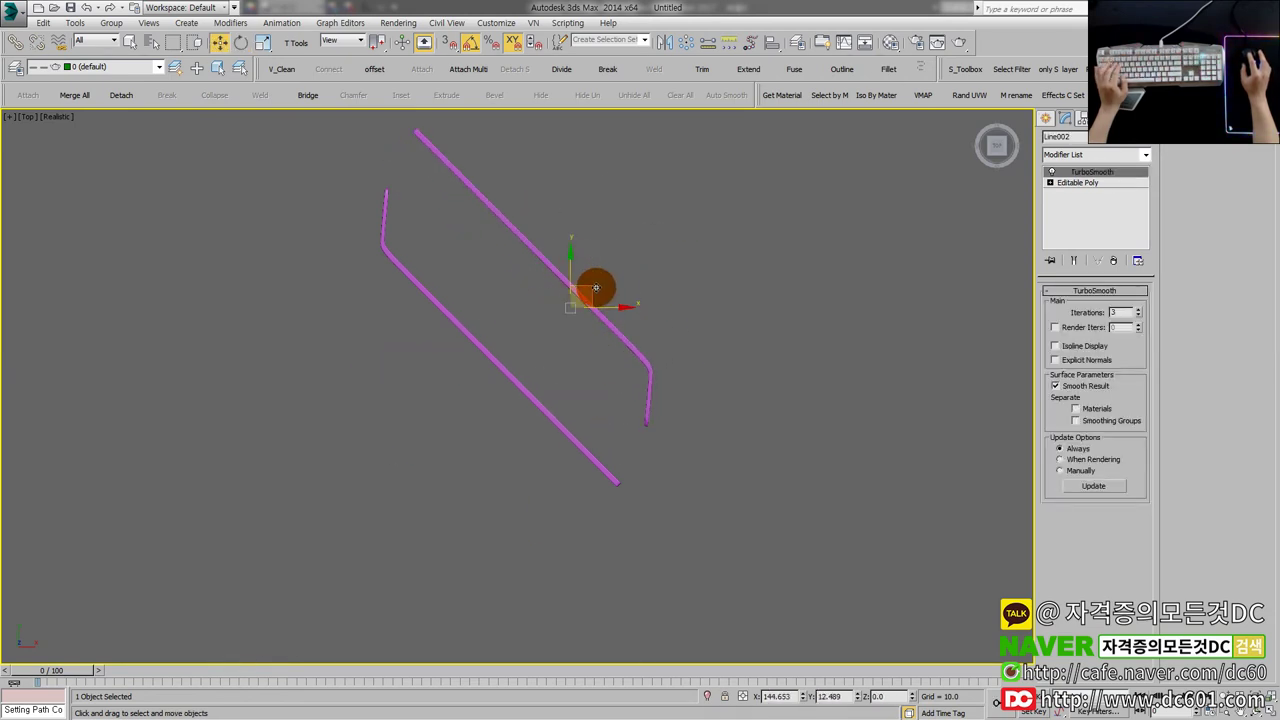
left_click_drag(594, 288, 557, 418)
scroll(605, 437, "up", 2)
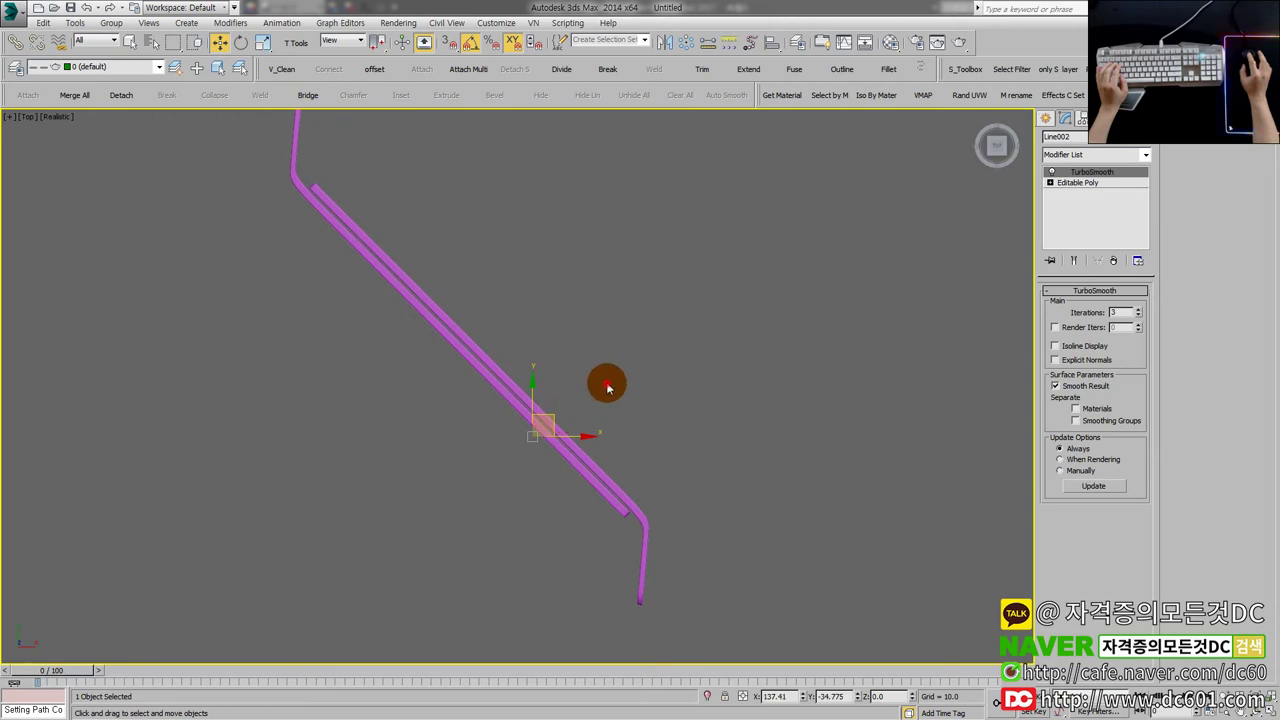
- Select both bars and clone the pair a short distance along X with the Copy option and 55 copies
left_click_drag(607, 386, 609, 355)
scroll(472, 426, "down", 2)
middle_click_drag(475, 423, 460, 438)
scroll(490, 389, "up", 2)
mouse_move(482, 390)
left_mouse_down("shift")
mouse_move(531, 389)
mouse_move(513, 394)
left_mouse_up("shift")
left_click(587, 340)
left_click(574, 327)
left_click_drag(655, 374, 573, 380)
type("30")
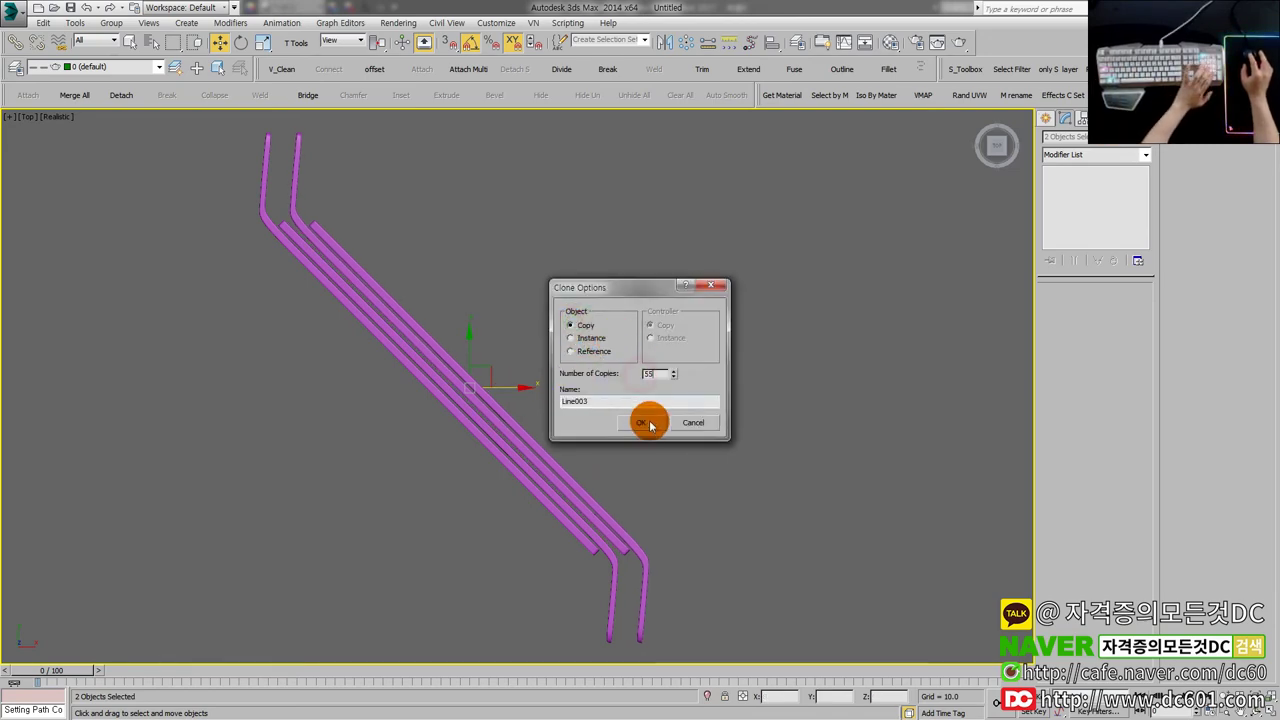
left_click(653, 425)
- Examine the row of cloned bars in the Top and Perspective views, checking their spacing and overall layout
middle_click_drag(618, 442, 343, 357)
scroll(343, 357, "down", 6)
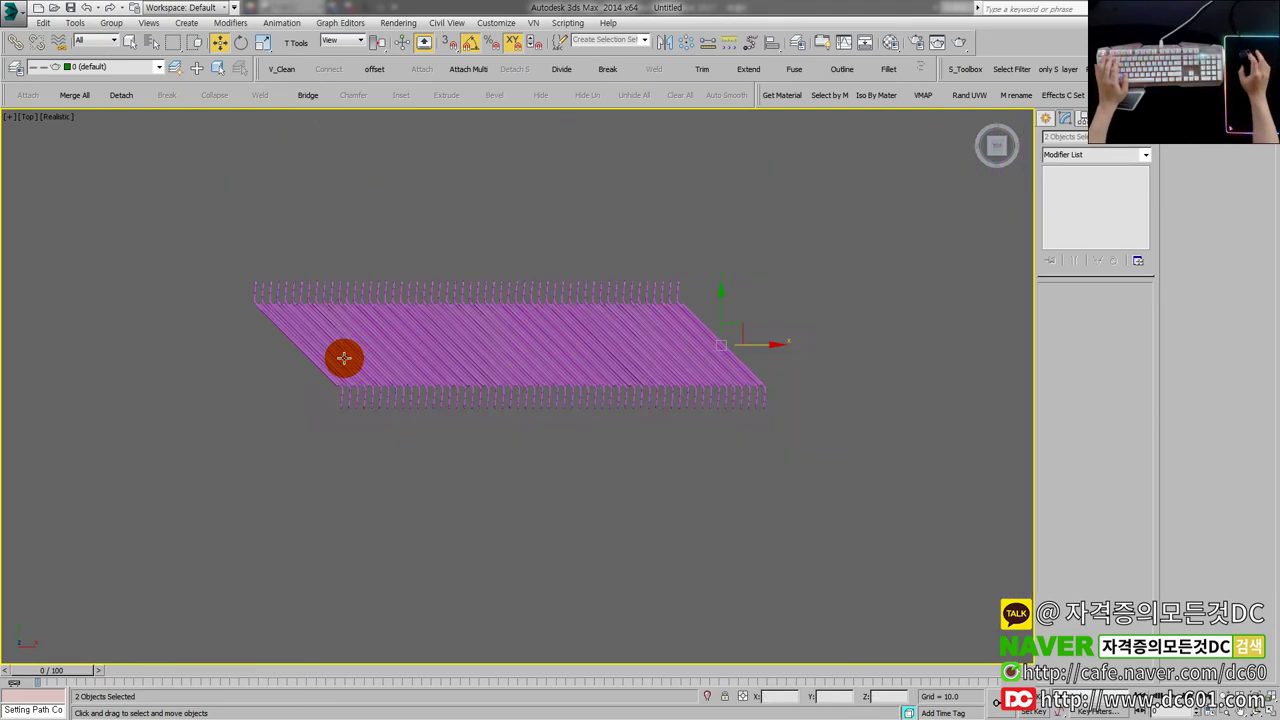
left_click(610, 412)
scroll(610, 412, "up", 1)
middle_click_drag(434, 308, 588, 340)
scroll(588, 340, "up", 3)
scroll(638, 377, "up", 3)
scroll(643, 388, "down", 8)
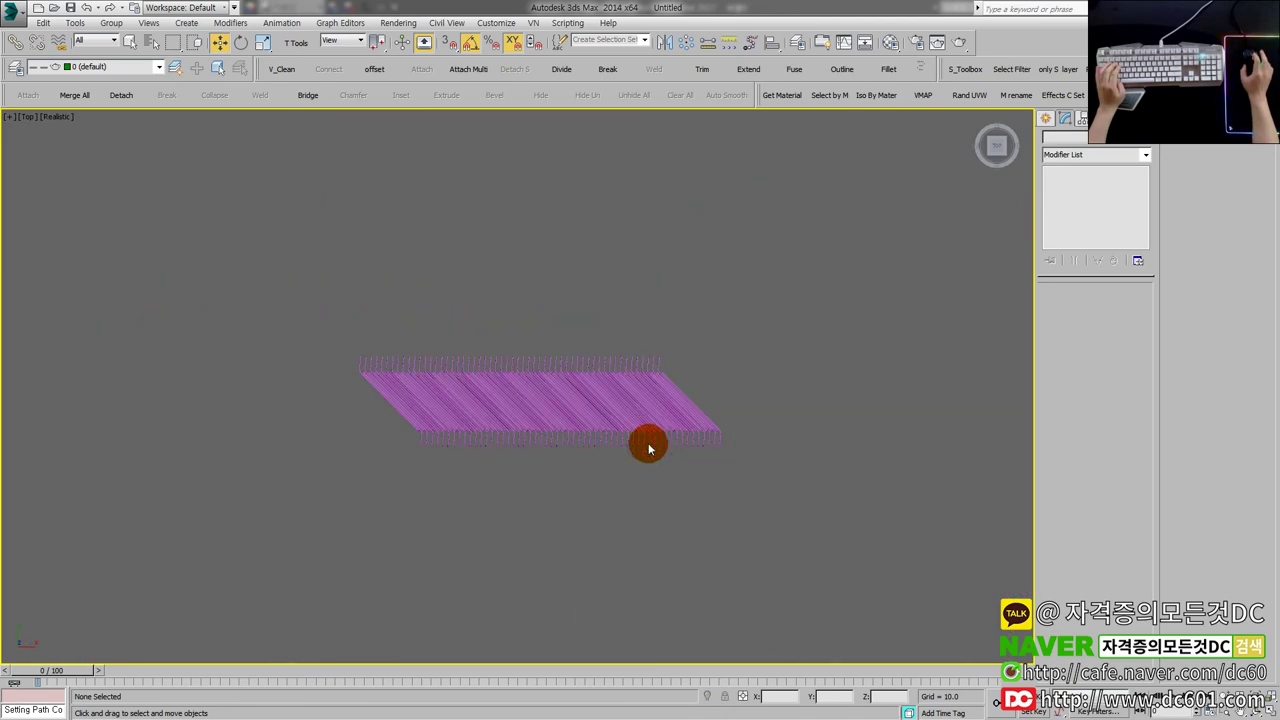
key("alt+w")
left_click(743, 501)
key("alt+w")
scroll(486, 338, "down", 3)
middle_click_drag(582, 403, 634, 418, "alt")
scroll(634, 418, "down", 1)
middle_click_drag(634, 418, 408, 443)
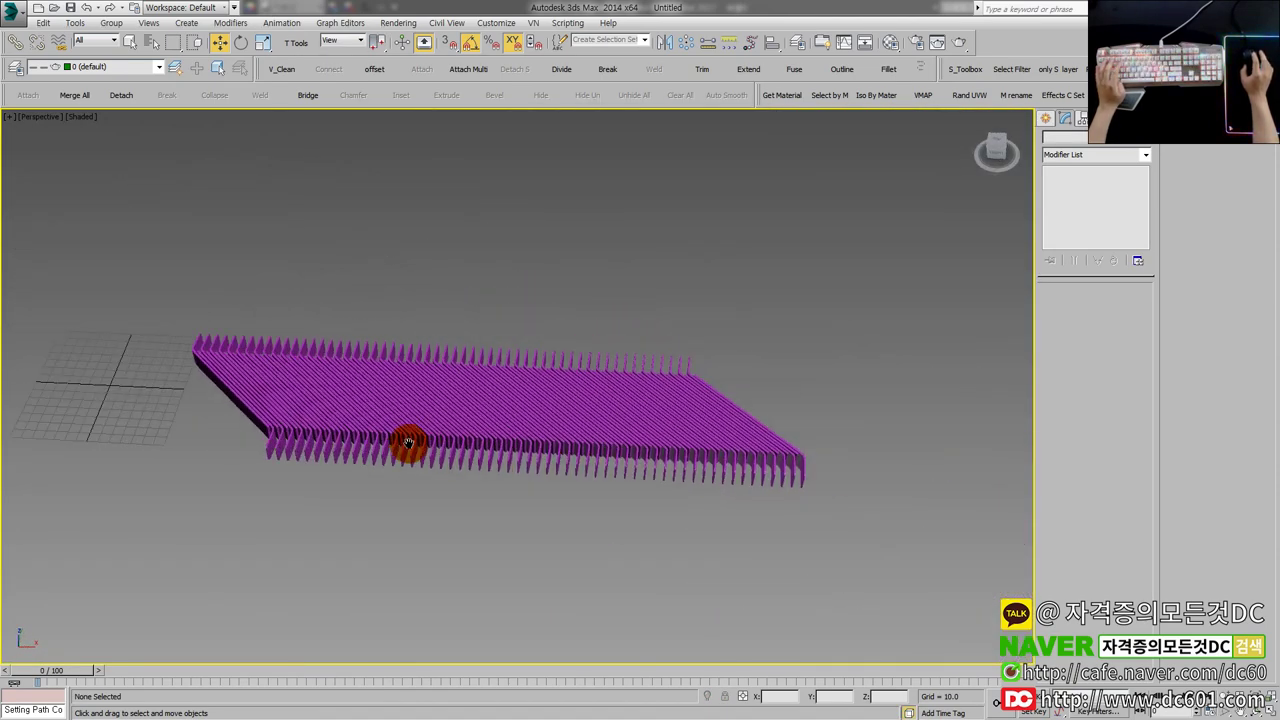
- Select all the bars and apply a Bend modifier to them
left_click_drag(842, 558, 176, 292)
type("xbe")
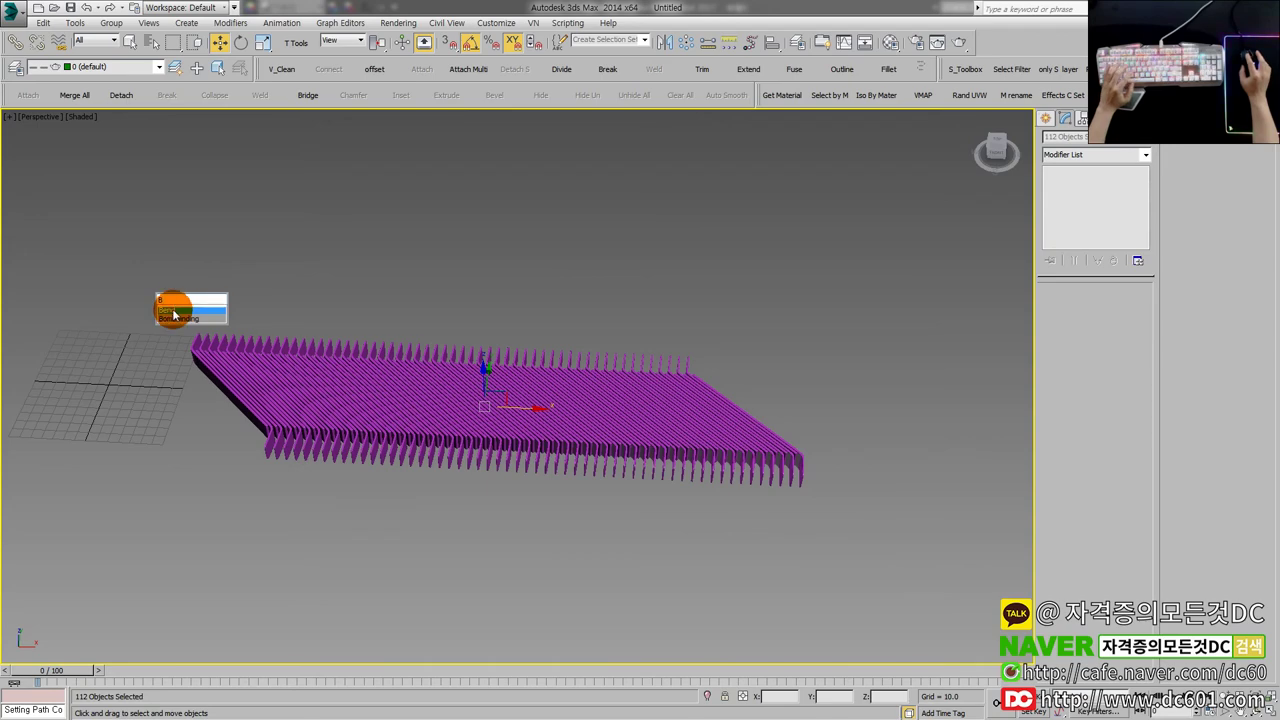
left_click(174, 313)
- Bend the row of bars into a ring with the X bend axis and an angle of 429 degrees
left_click_drag(1130, 289, 1108, 160)
left_click(1093, 366)
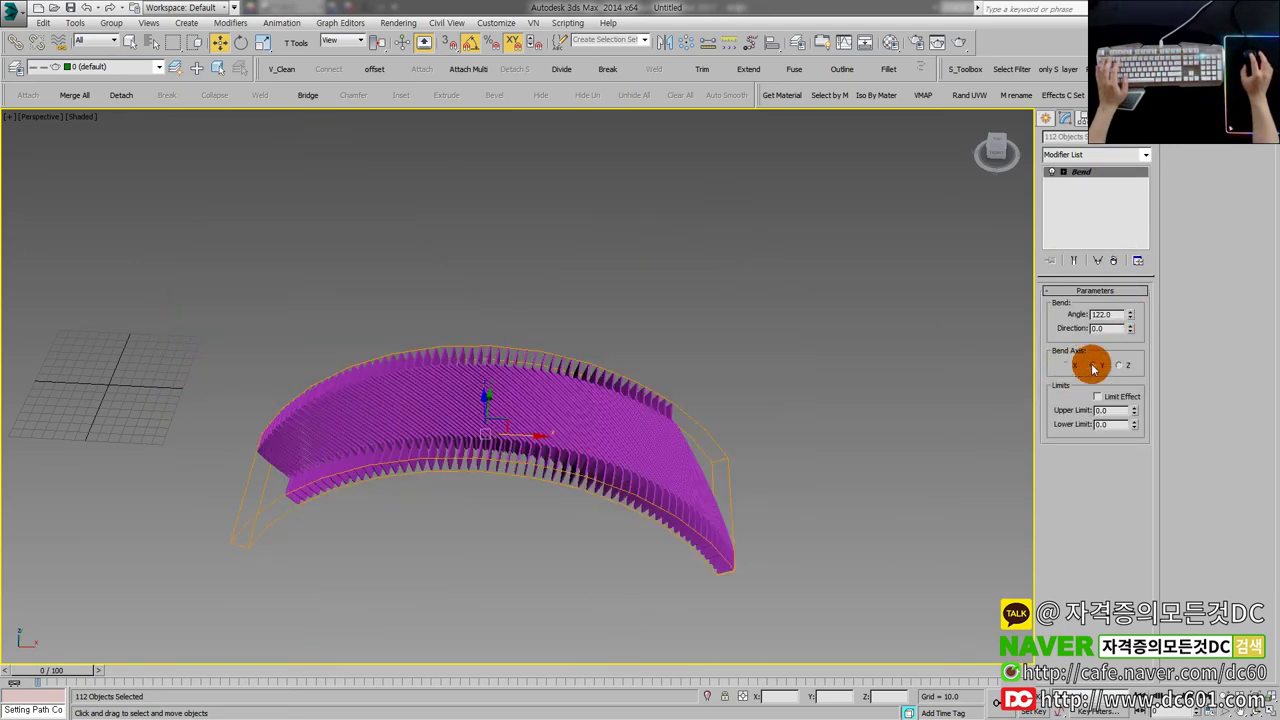
left_click_drag(1125, 251, 543, 717)
scroll(505, 540, "up", 5)
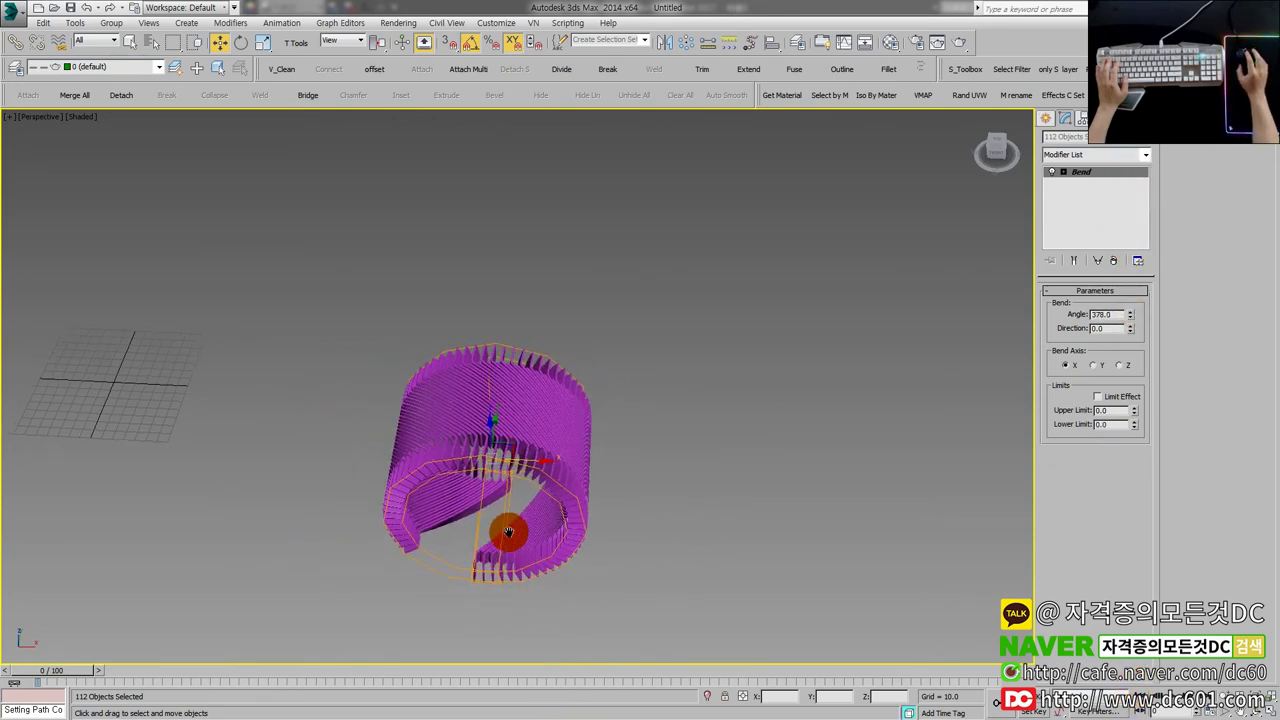
scroll(769, 482, "up", 3)
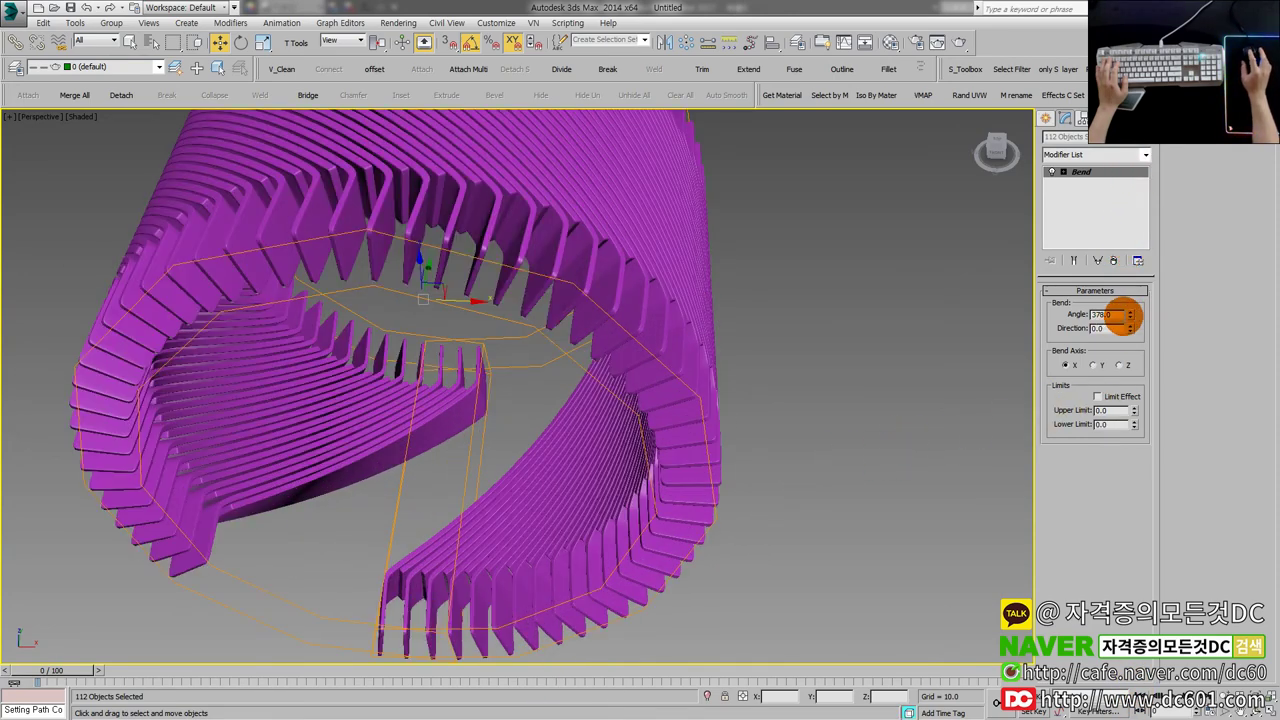
left_click_drag(1131, 317, 1128, 243)
- Select a single bar in the ring, switch the view to orthographic, and toggle its grid off
left_click(825, 417)
scroll(766, 483, "down", 3)
middle_click_drag(766, 483, 795, 447, "alt")
left_click(544, 591)
scroll(561, 500, "up", 2)
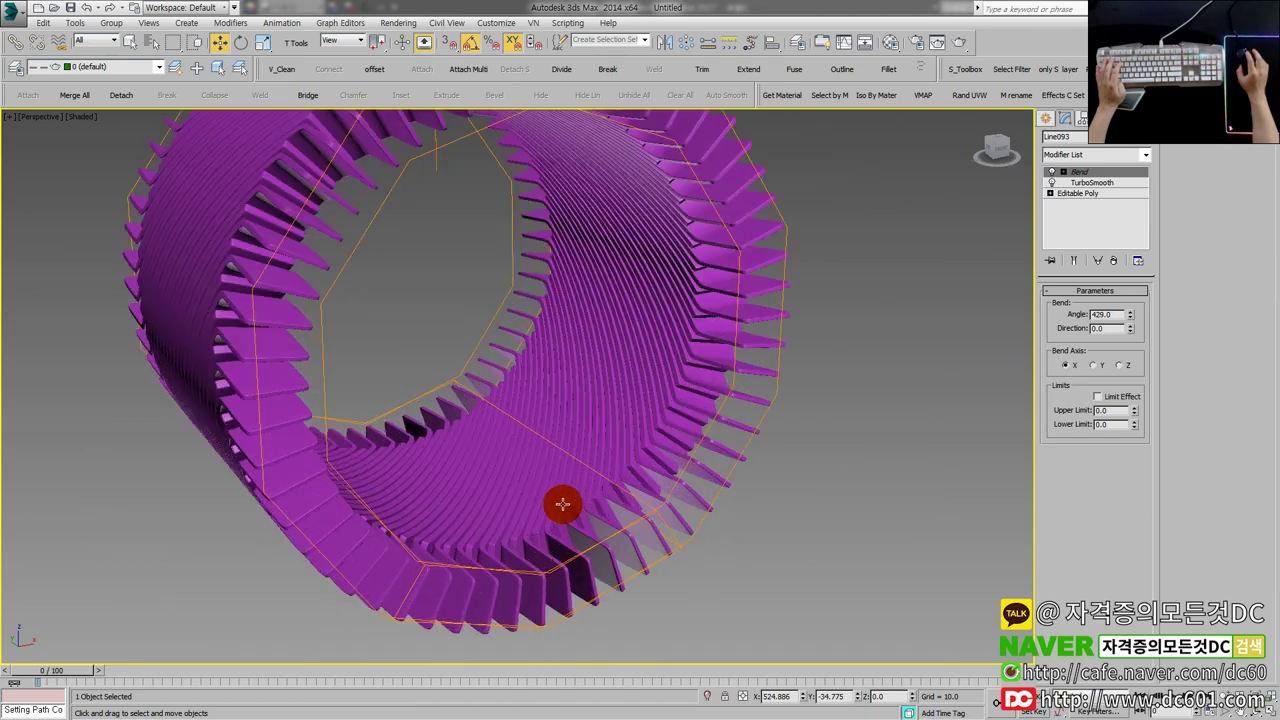
key("u")
key("g")
- Examine the bent ring from several angles to check how the bars meet and are spaced at the seam
left_click(779, 560)
scroll(750, 551, "down", 3)
middle_click_drag(626, 520, 131, 511, "alt")
middle_click_drag(739, 507, 583, 509)
scroll(491, 509, "down", 1)
left_click(485, 516)
scroll(474, 529, "up", 6)
scroll(491, 520, "down", 4)
scroll(580, 519, "up", 5)
scroll(583, 509, "down", 5)
left_click(733, 601)
middle_click_drag(733, 601, 820, 572, "alt")
middle_click_drag(579, 561, 697, 496, "alt")
left_click(524, 512)
middle_click_drag(704, 371, 417, 426, "alt")
scroll(646, 492, "up", 3)
middle_click_drag(646, 492, 553, 506)
scroll(542, 460, "up", 3)
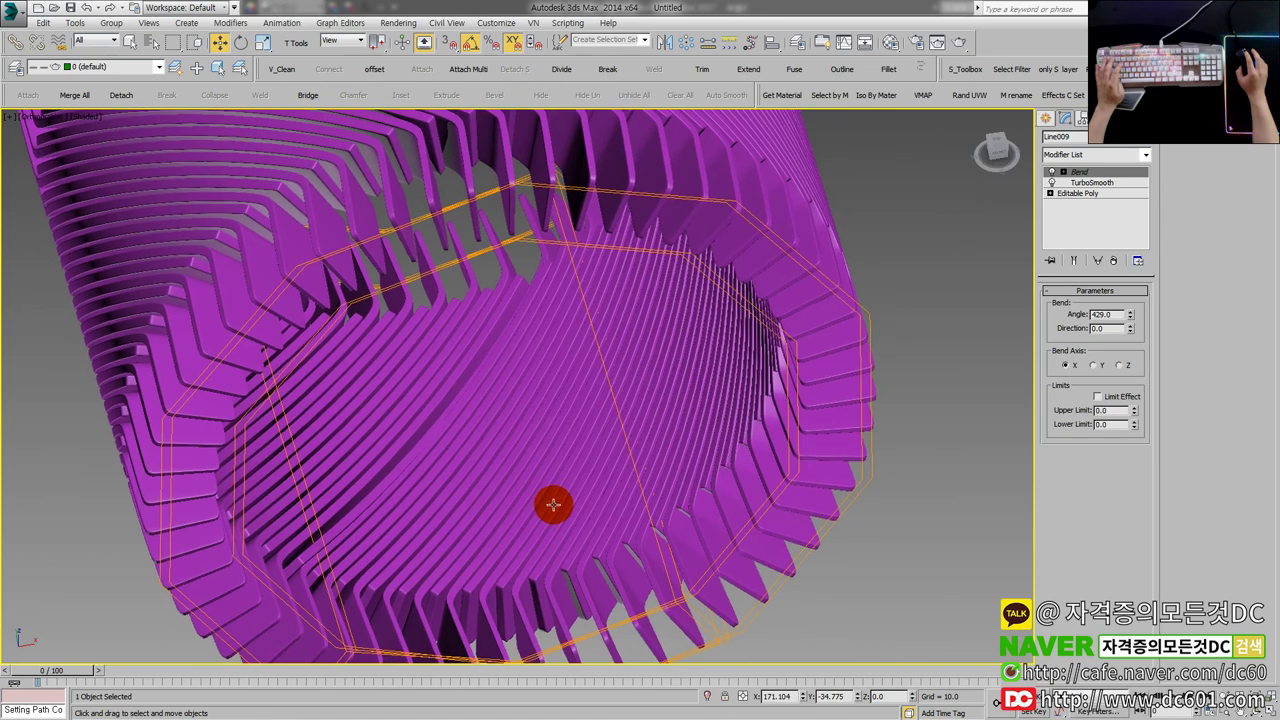
scroll(553, 490, "down", 2)
middle_click_drag(630, 518, 697, 471, "alt")
- Set the Bend angle to 0 to flatten the ring of bars
left_click(1131, 312)
left_click(1131, 312)
scroll(900, 595, "down", 5)
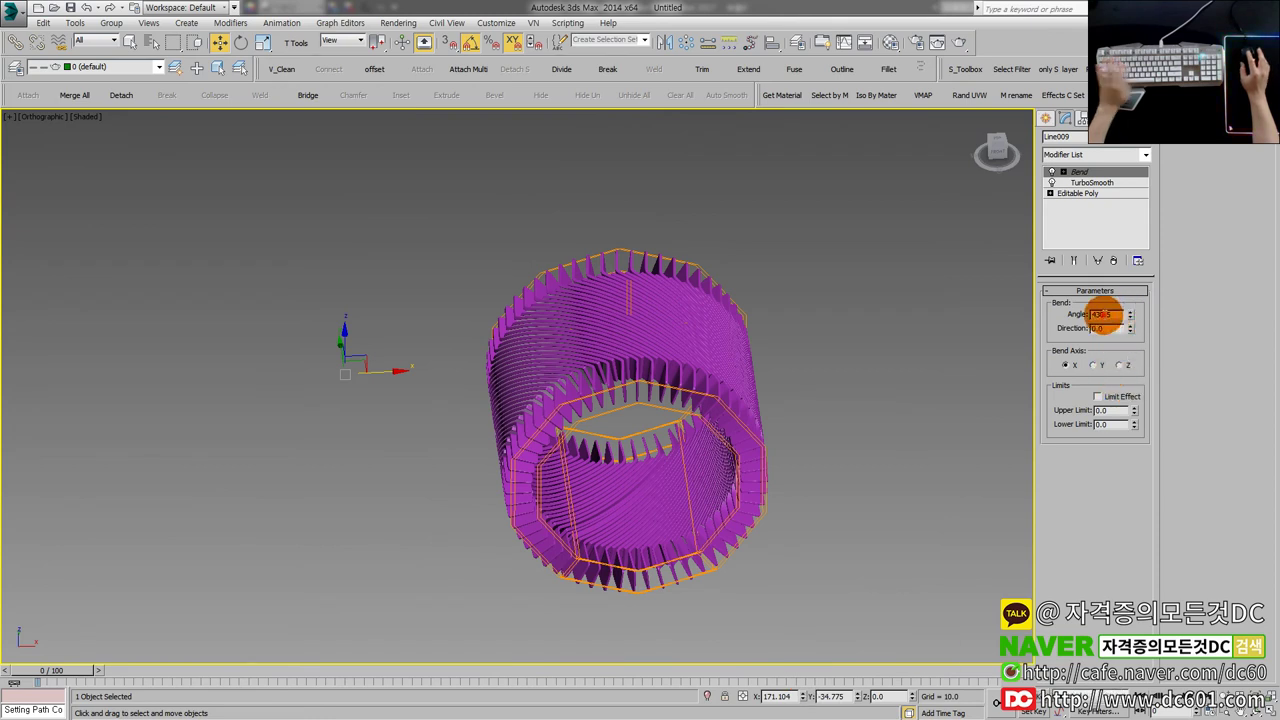
type("0")
key("Return")
- Animate the bars curling into a ring by auto-keying a Bend angle of 430 at frame 100, ending the auto-key recording
left_click(1030, 697)
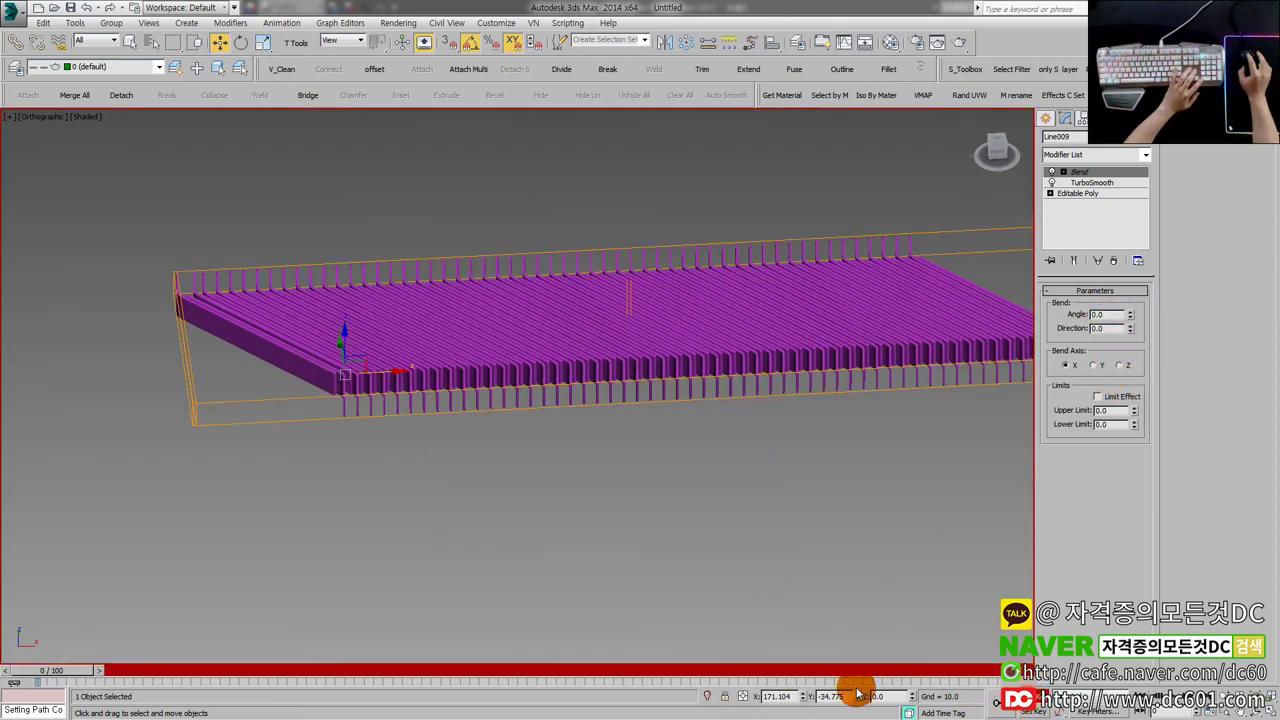
left_click_drag(95, 668, 968, 669)
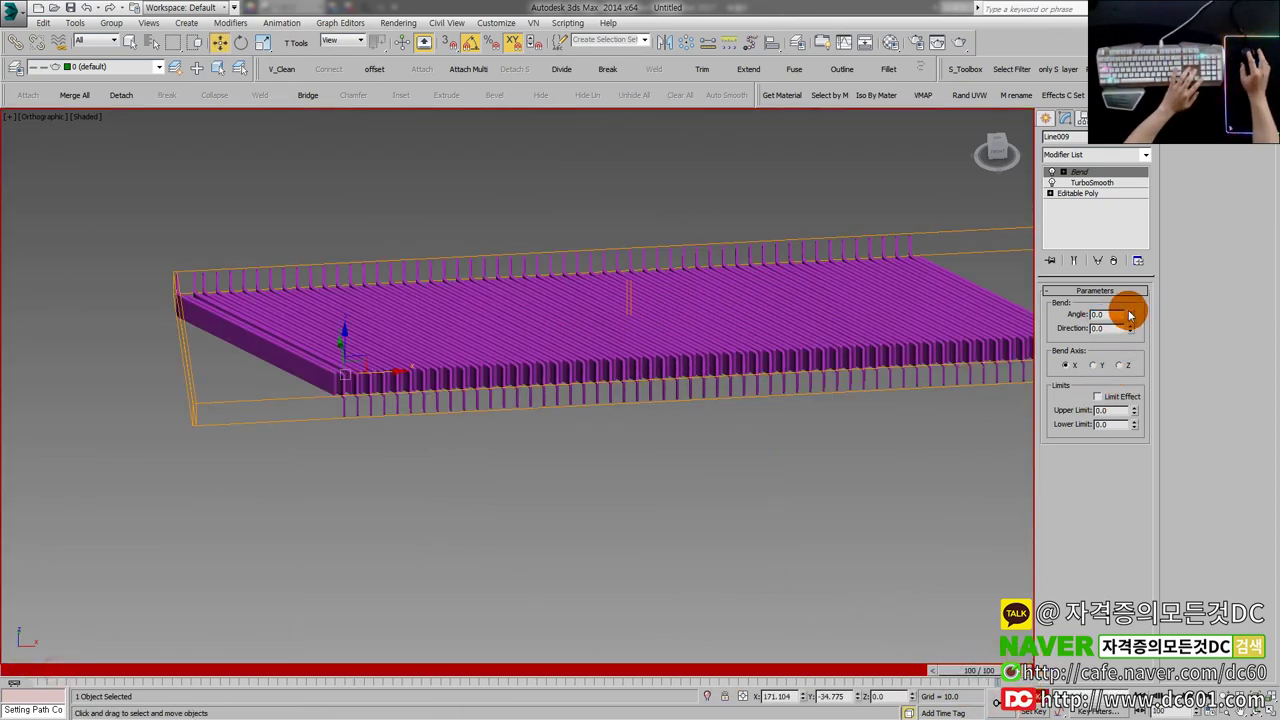
left_click_drag(1118, 312, 1017, 318)
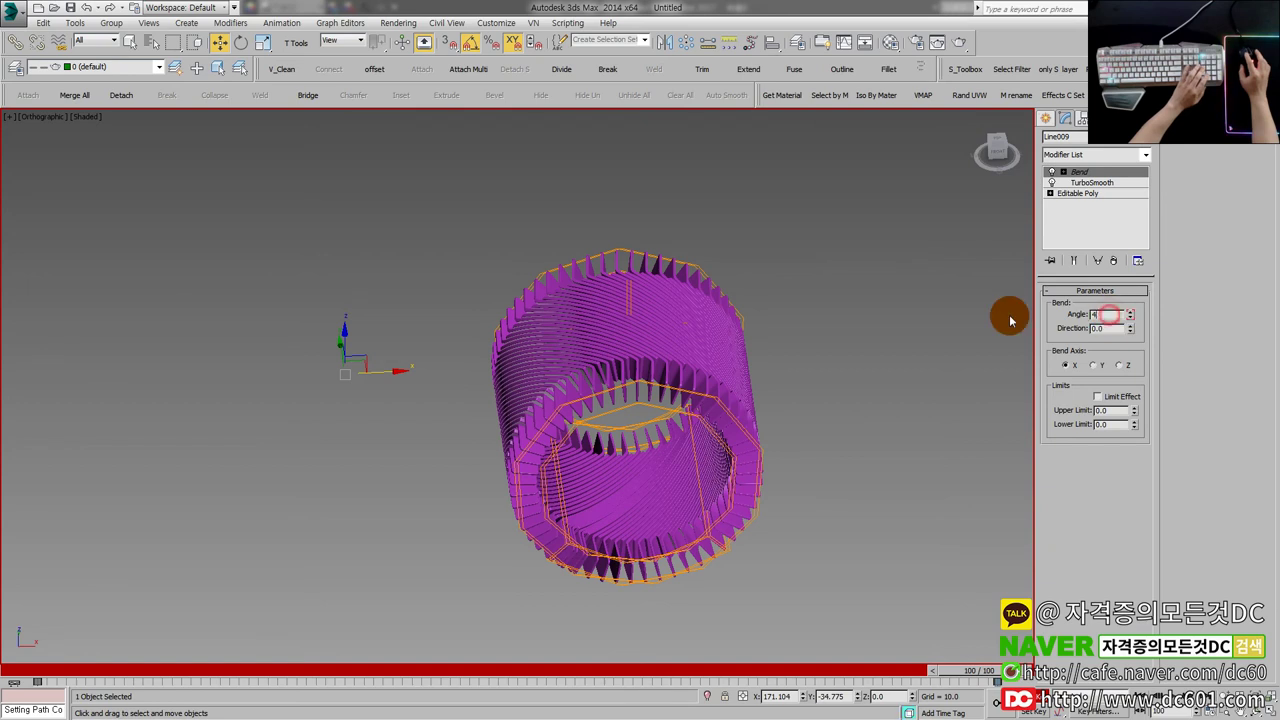
key("Return")
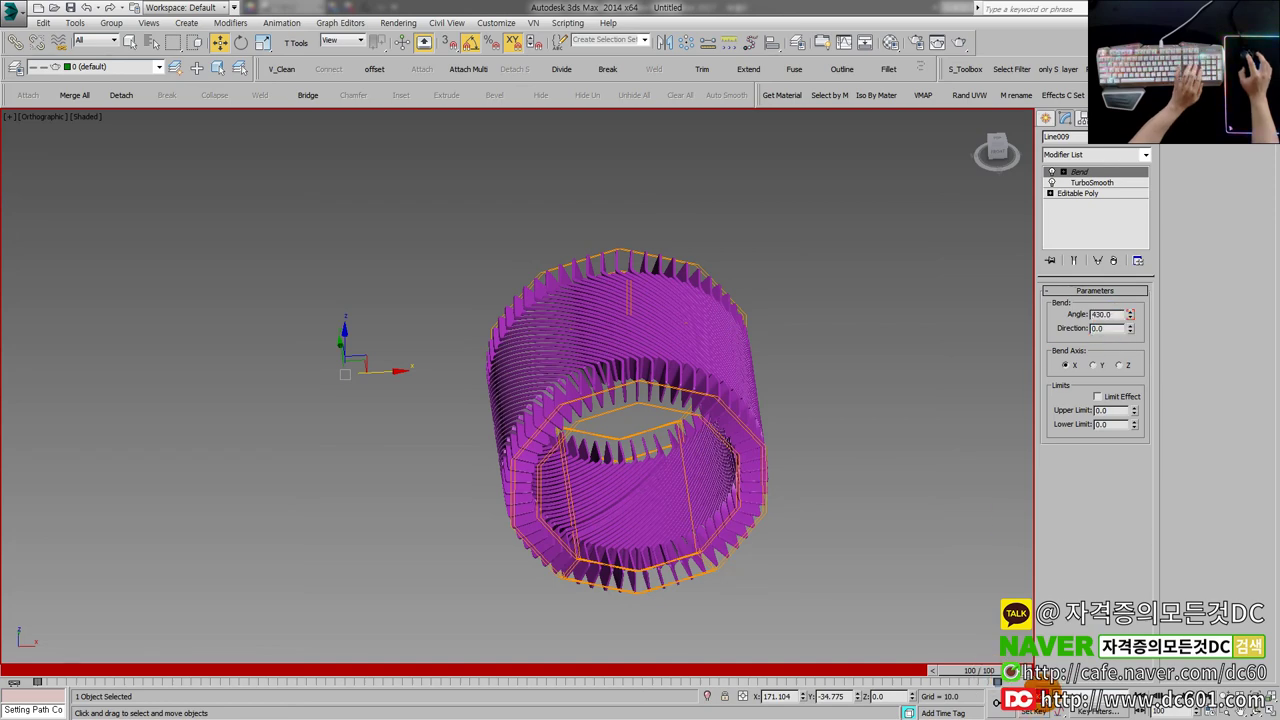
left_click(1043, 693)
- Play the bend animation from the first frame with the whole row in view, and clear the selection
left_click(1135, 694)
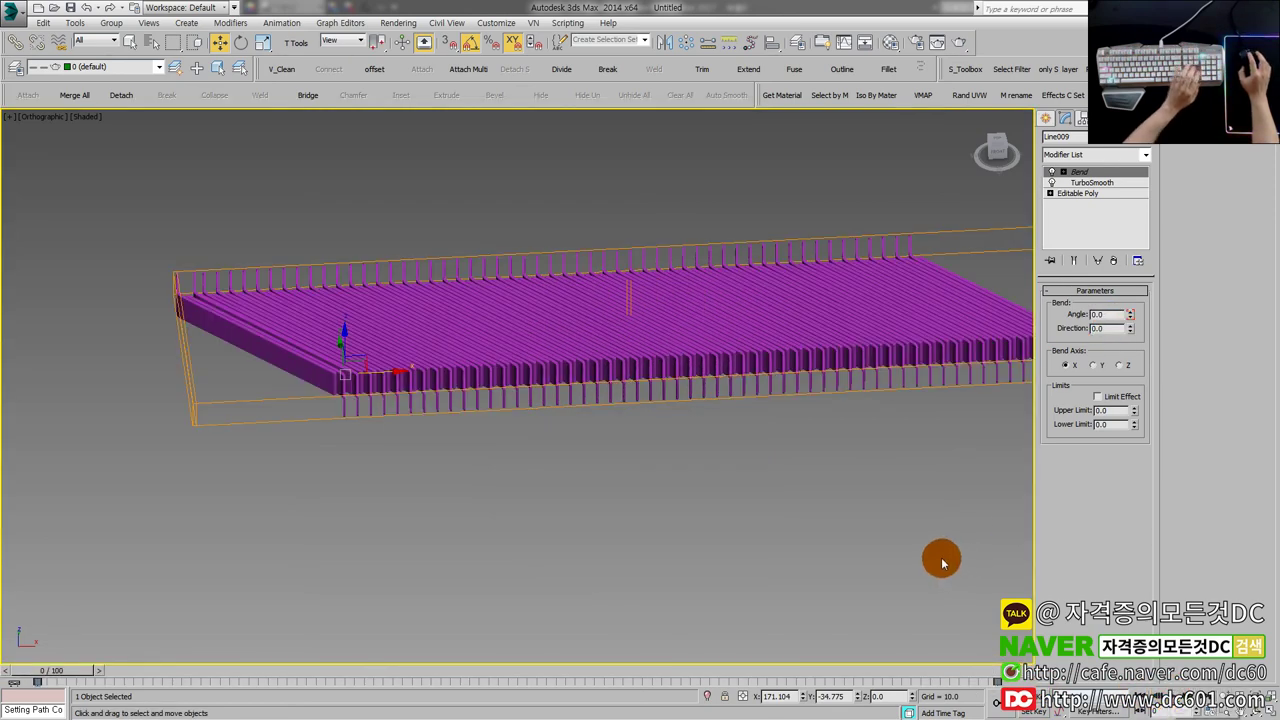
middle_click_drag(950, 565, 798, 533)
scroll(798, 533, "down", 2)
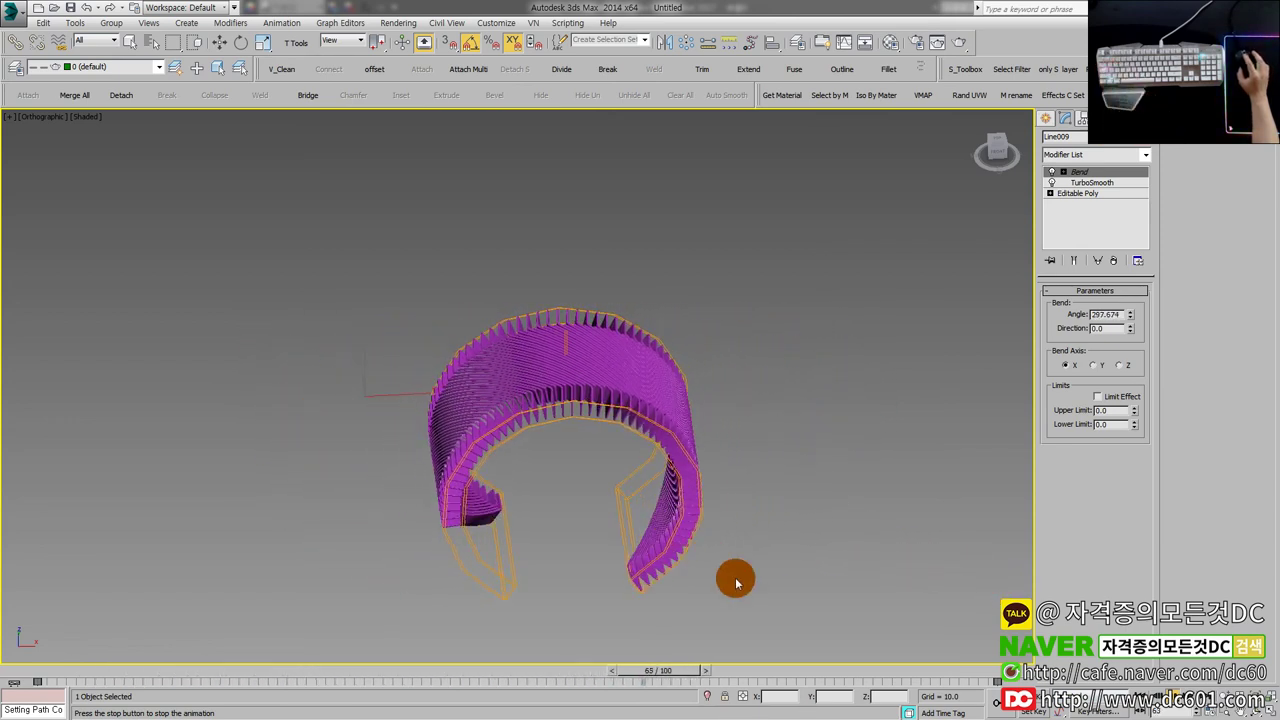
left_click(1172, 695)
left_click(946, 541)
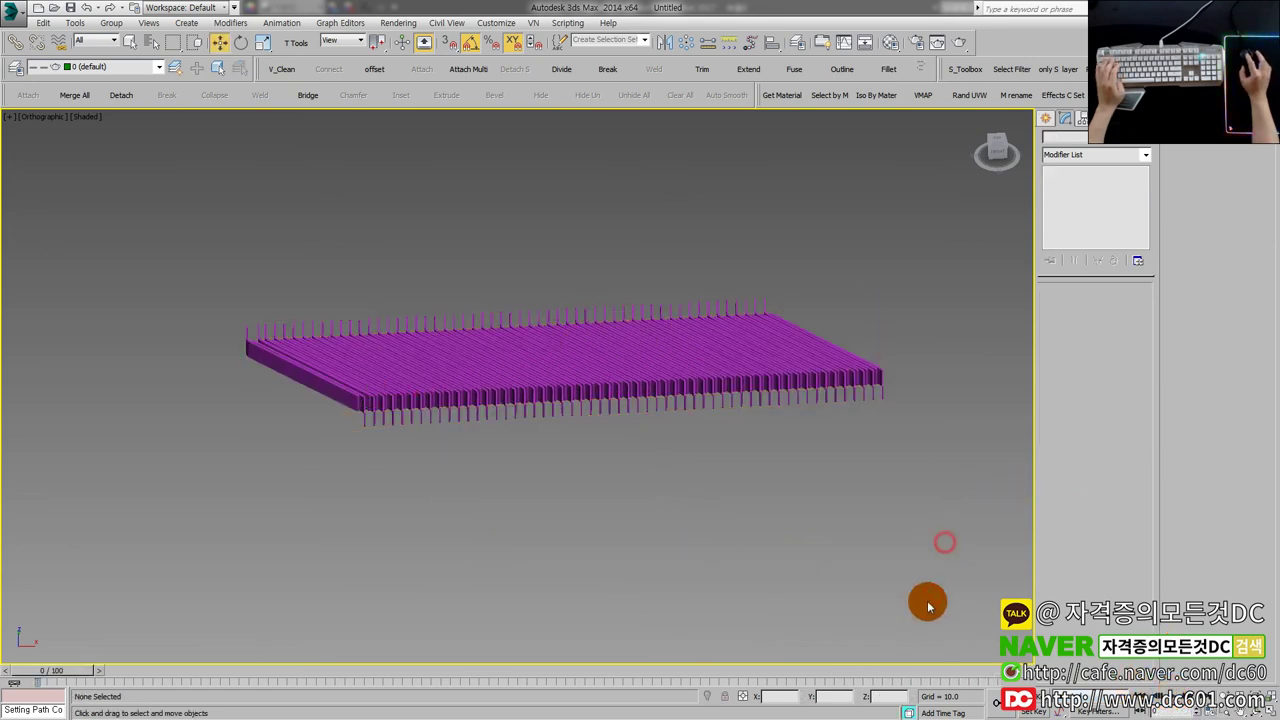
- Scrub to frame 100, inspect the closed ring's bar ends up close, and compare them with the generator photo in the web browser
left_click_drag(77, 667, 1053, 704)
middle_click_drag(543, 539, 551, 543)
scroll(563, 507, "up", 3)
scroll(563, 507, "up", 2)
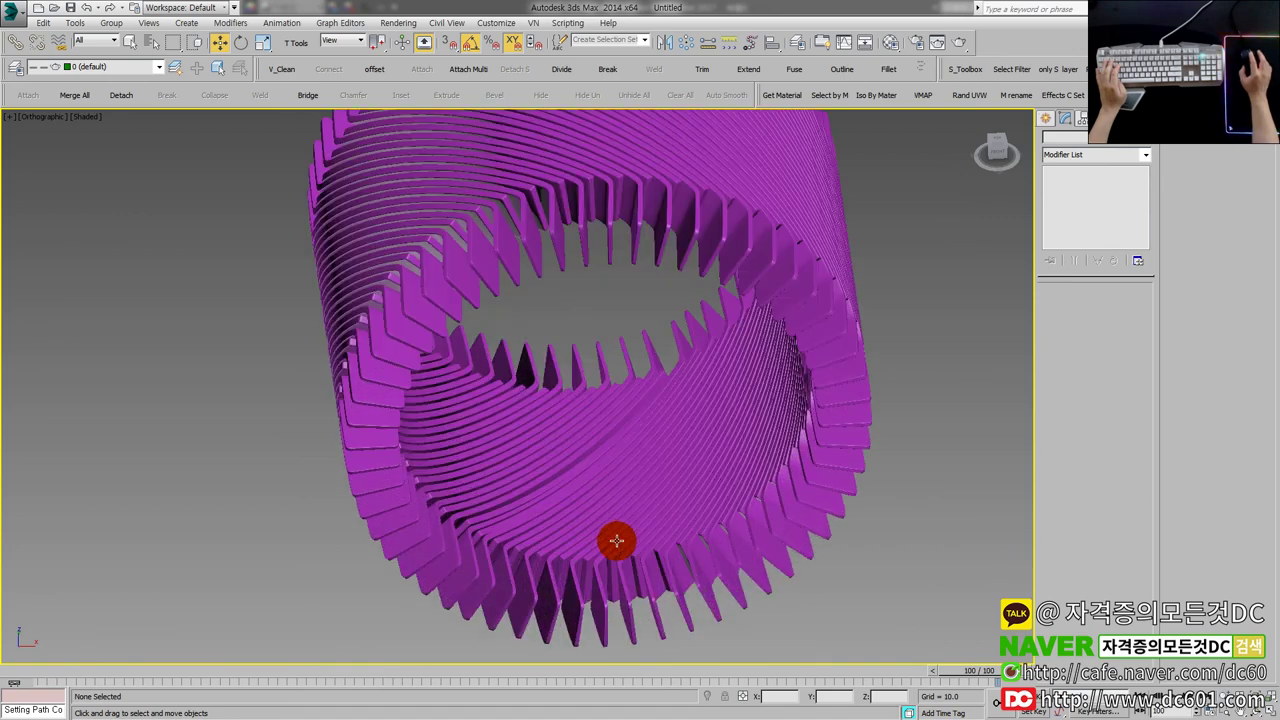
left_click(611, 536)
scroll(600, 543, "up", 3)
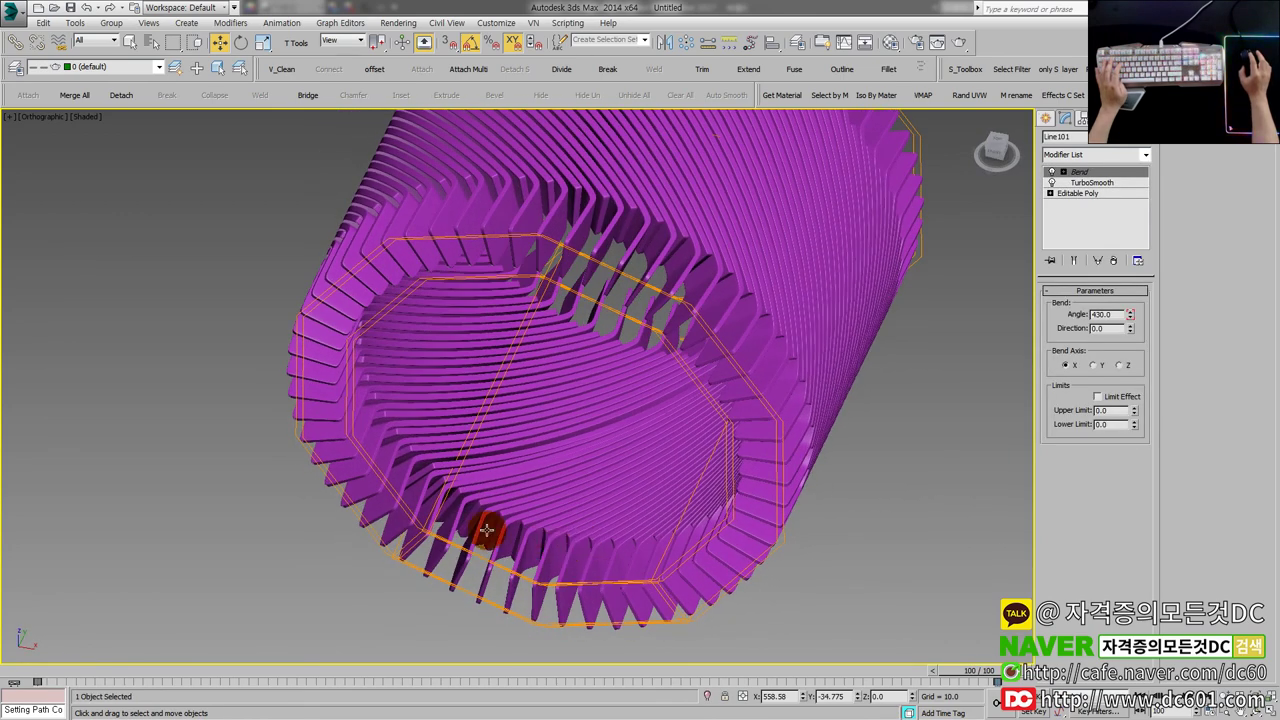
left_click_drag(2, 132, 662, 131)
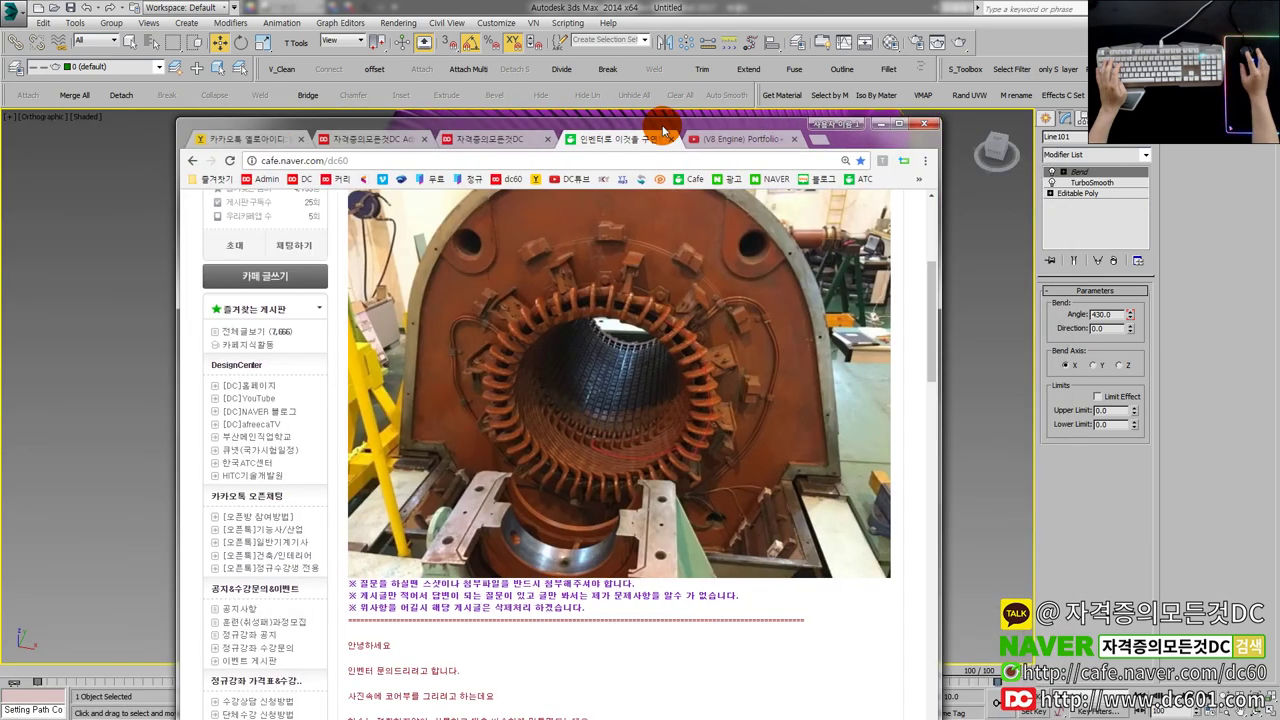